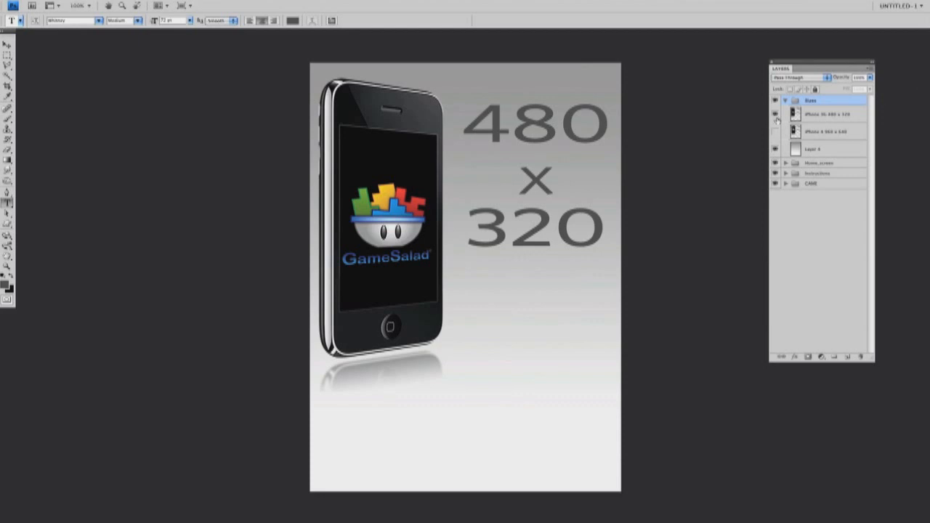
- Hide the iPhone 3G layer, toggle the iPhone 4 layer, and hide the Sizes, Home_screen and Instructions groups
{"action": "left_click", "coordinate": [775, 114]}
{"action": "left_click", "coordinate": [774, 131]}
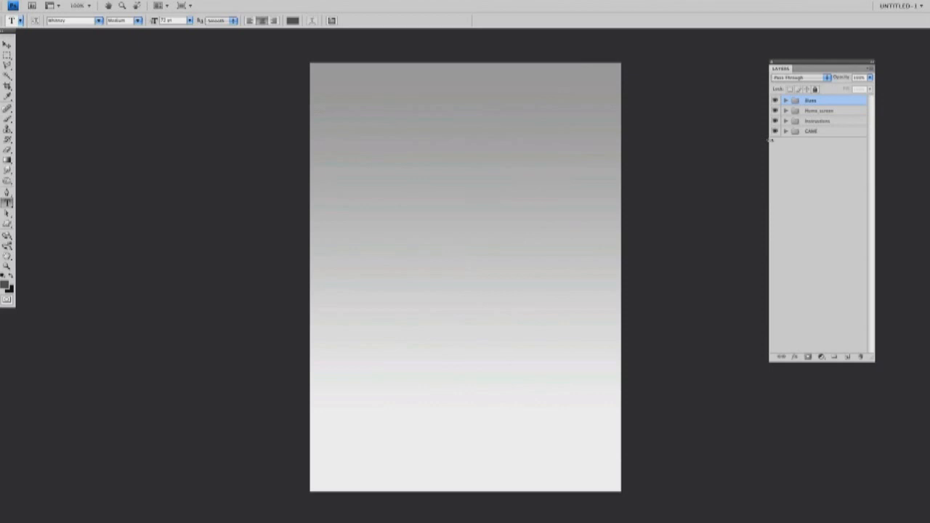
{"action": "left_click", "coordinate": [774, 100]}
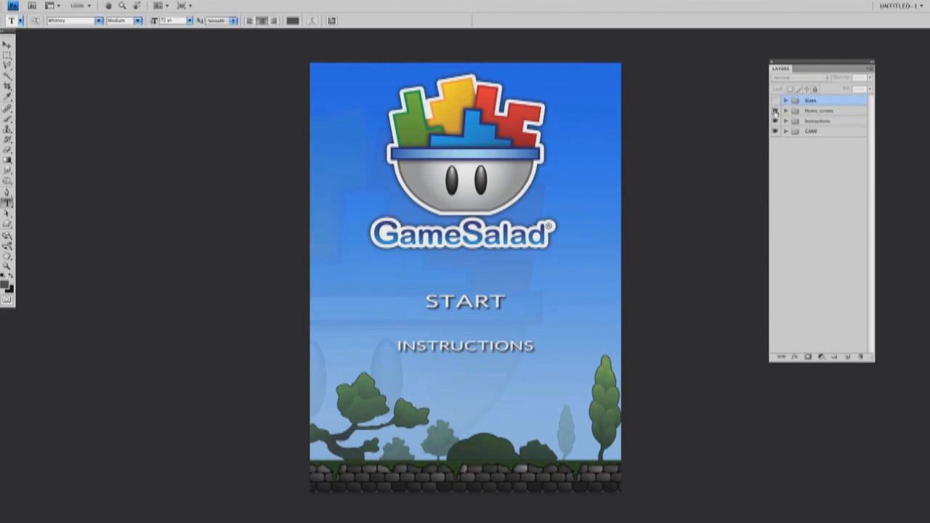
{"action": "left_click", "coordinate": [775, 111]}
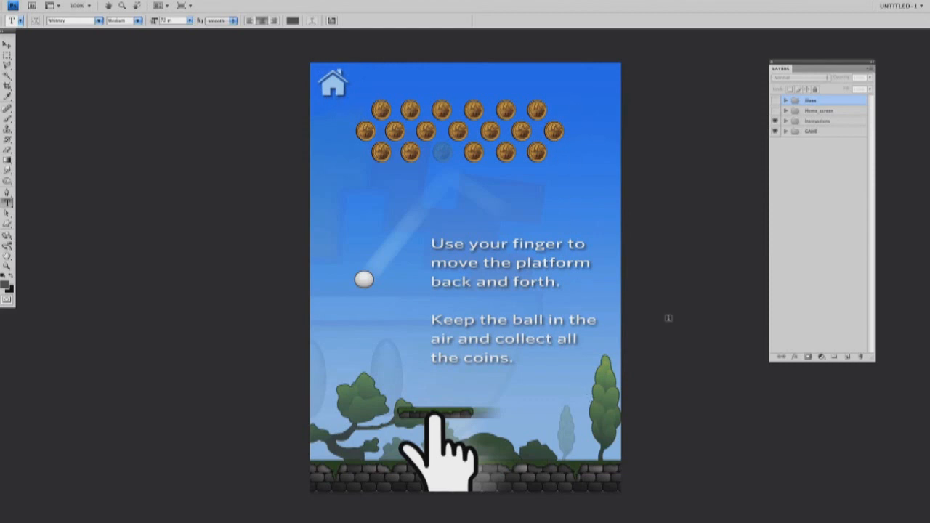
{"action": "left_click", "coordinate": [774, 122]}
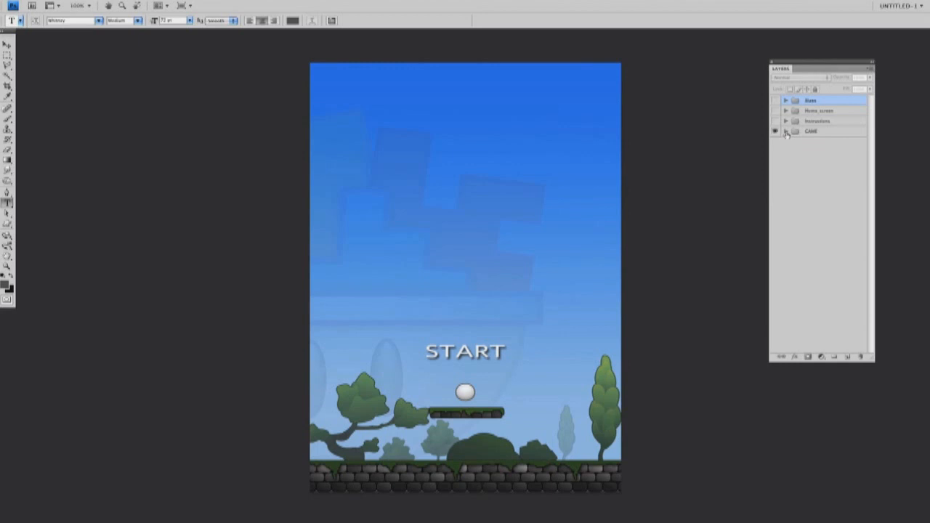
- Expand the GAME group and preview its win, lose and start layers by toggling the visibility of each
{"action": "left_click", "coordinate": [786, 131]}
{"action": "left_click_drag", "start_coordinate": [825, 63], "coordinate": [704, 71]}
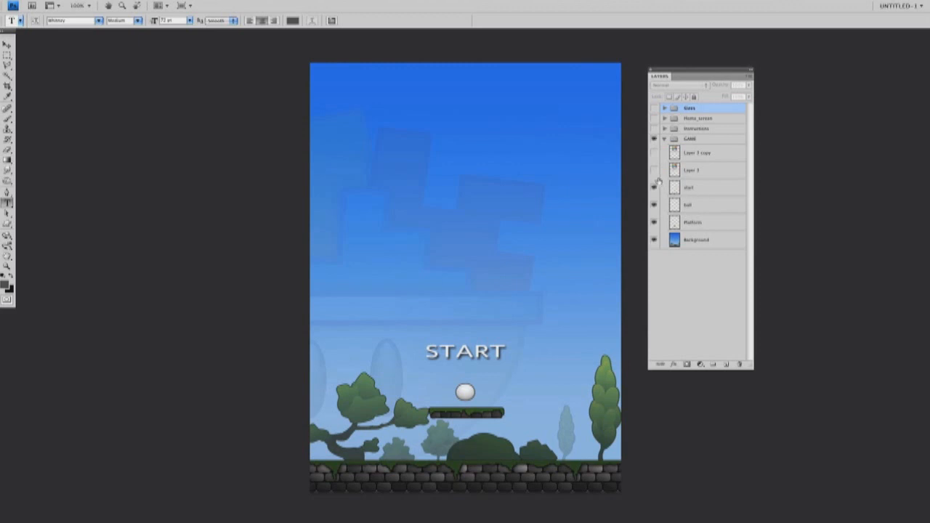
{"action": "left_click", "coordinate": [653, 154]}
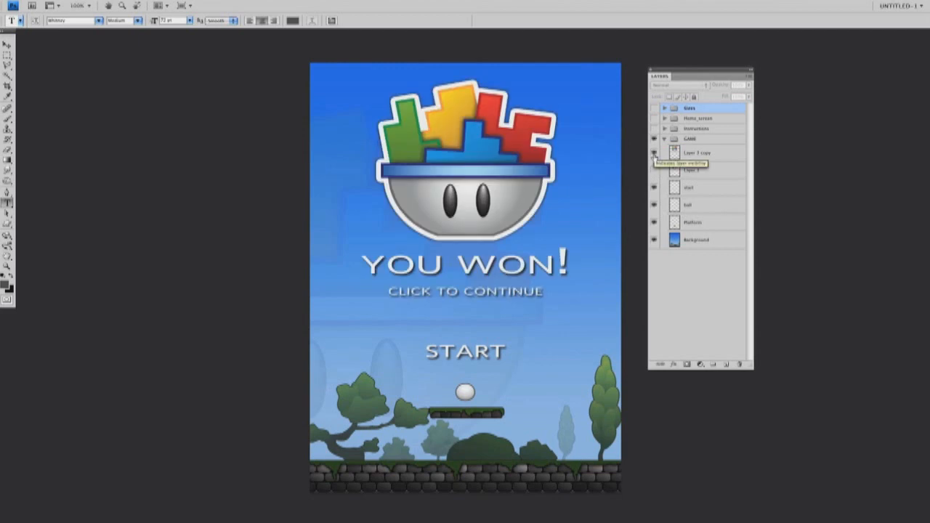
{"action": "left_click", "coordinate": [654, 154]}
{"action": "left_click", "coordinate": [654, 170]}
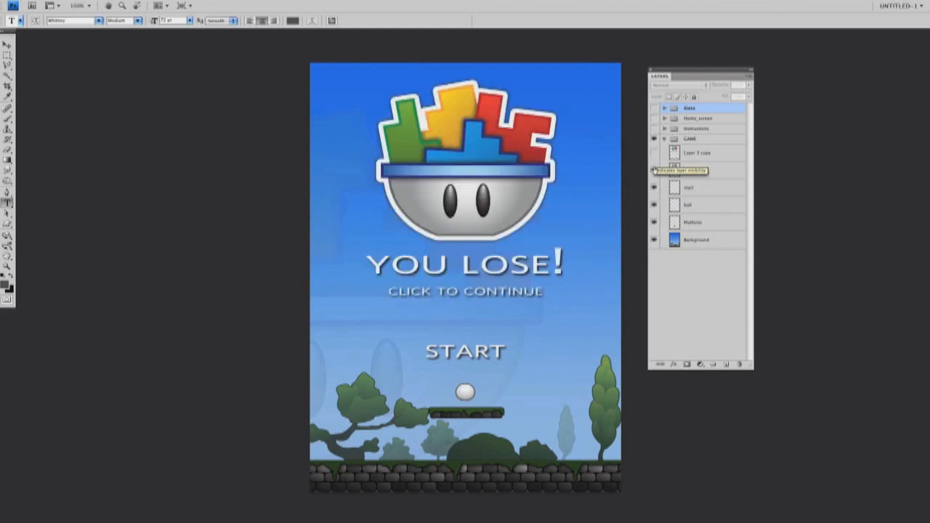
{"action": "left_click", "coordinate": [654, 170]}
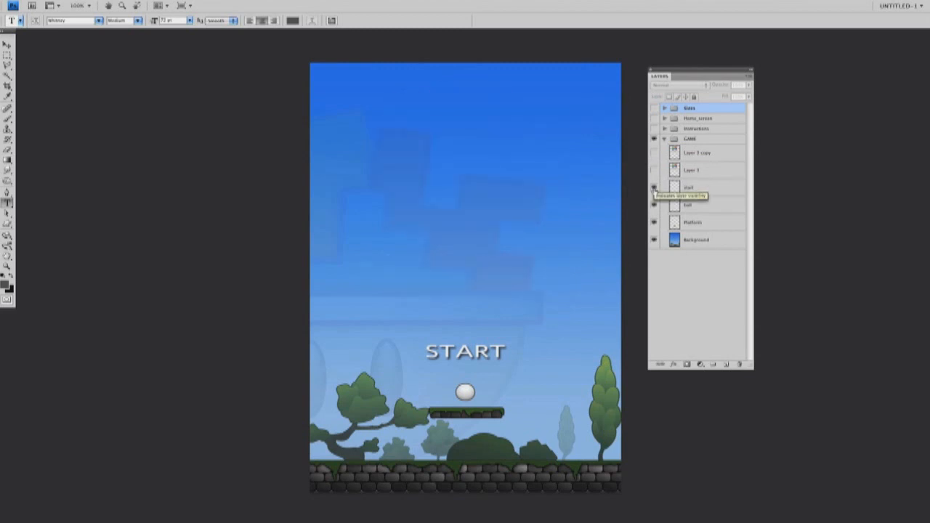
{"action": "left_click", "coordinate": [653, 188]}
{"action": "left_click", "coordinate": [654, 188]}
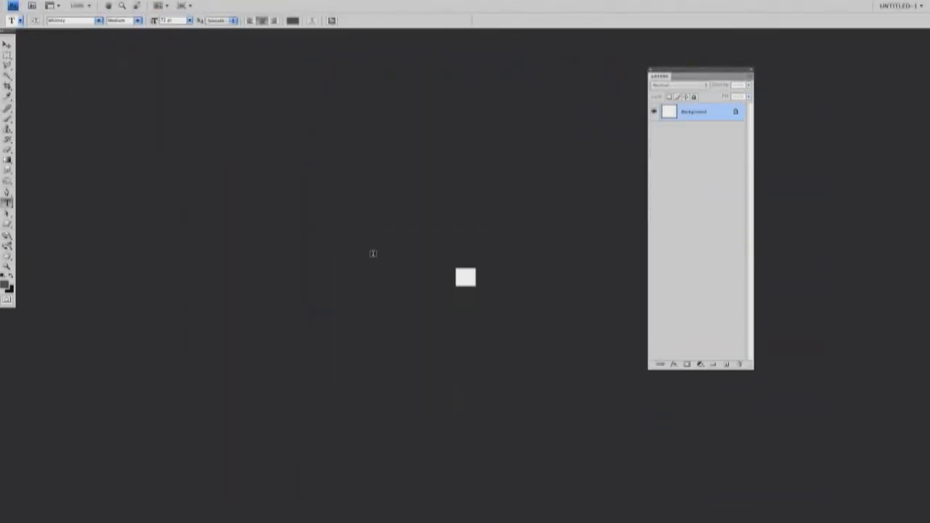
- Paste the copied ball artwork into the small new document
{"action": "key", "text": "ctrl+v"}
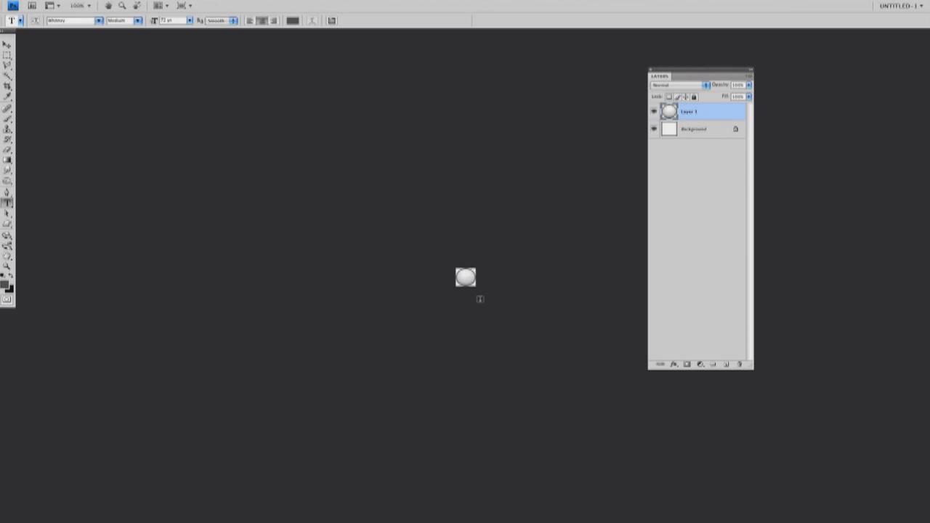
{"action": "left_click", "coordinate": [476, 284], "text": "ctrl"}
{"action": "left_click", "coordinate": [449, 276], "text": "ctrl"}
{"action": "left_click_drag", "start_coordinate": [449, 276], "coordinate": [449, 270], "text": "ctrl"}
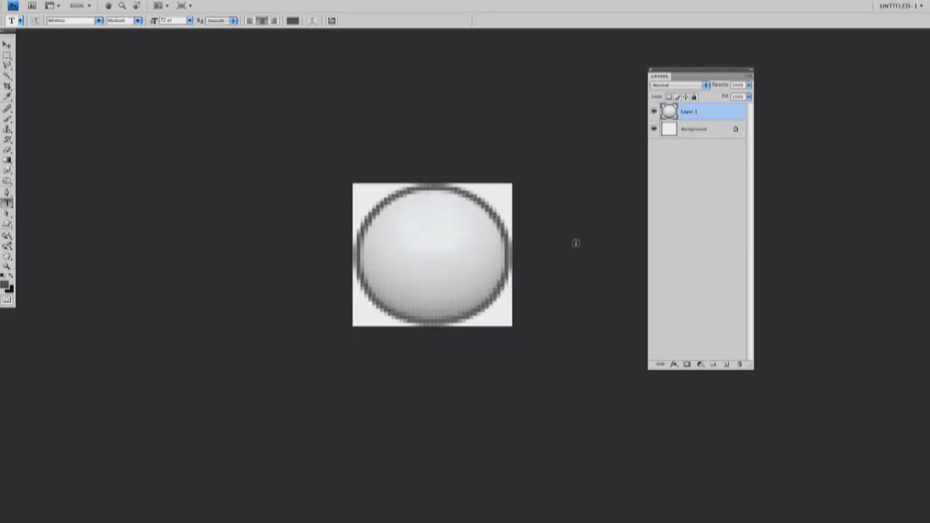
- Convert the Background layer behind the ball into a regular layer and delete it
{"action": "double_click", "coordinate": [701, 129]}
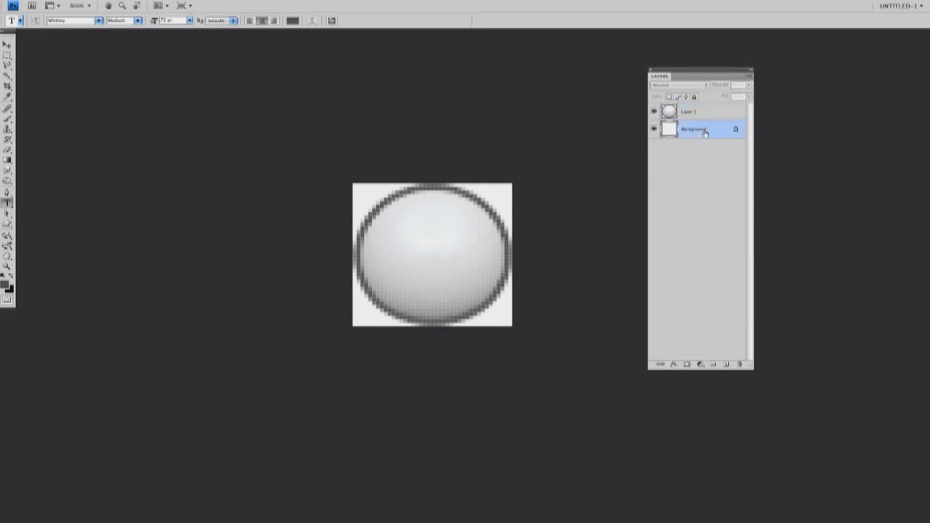
{"action": "left_click", "coordinate": [554, 173]}
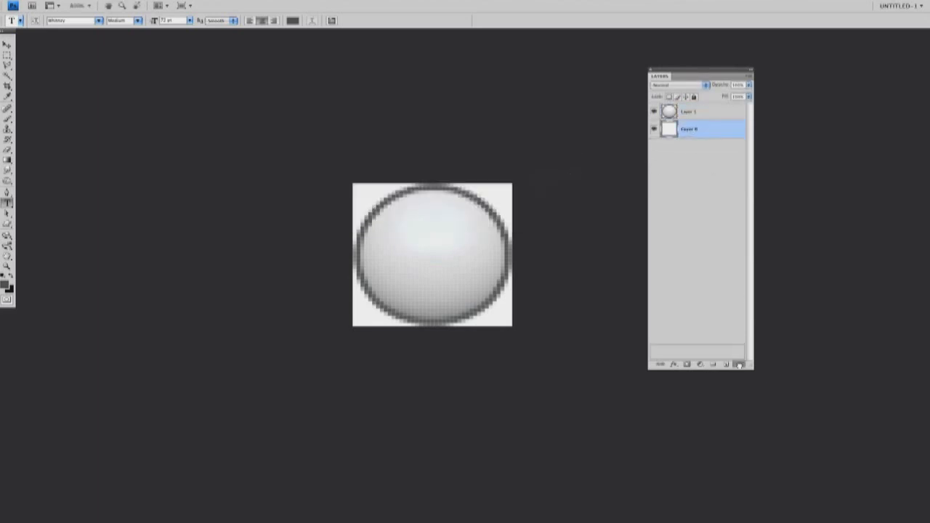
{"action": "left_click", "coordinate": [739, 363]}
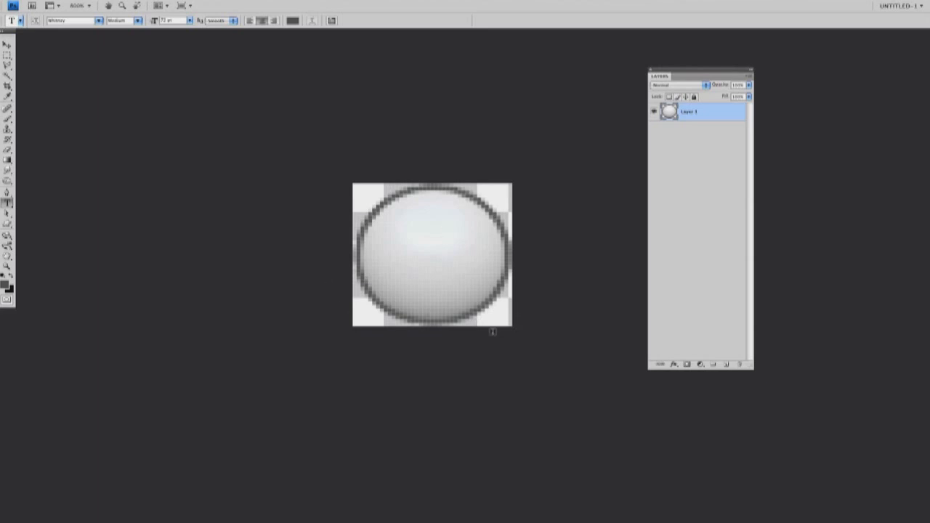
- Compare JPEG with PNG-24 for the ball in Save for Web & Devices, and close it without saving
{"action": "left_click", "coordinate": [75, 0]}
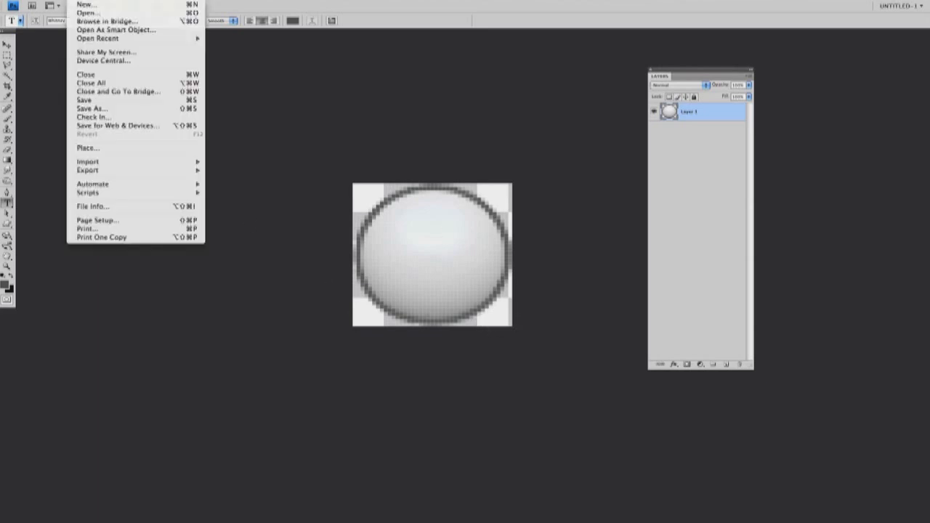
{"action": "left_click", "coordinate": [133, 126]}
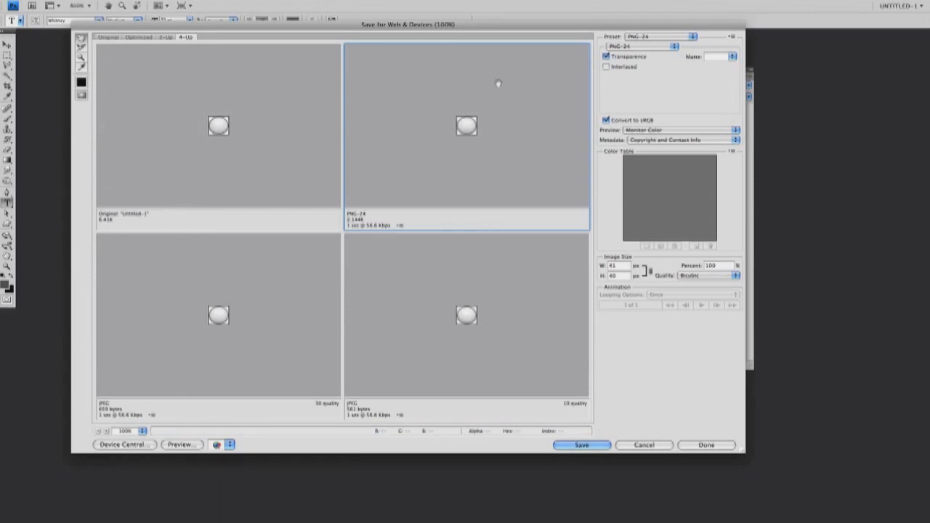
{"action": "left_click", "coordinate": [669, 46]}
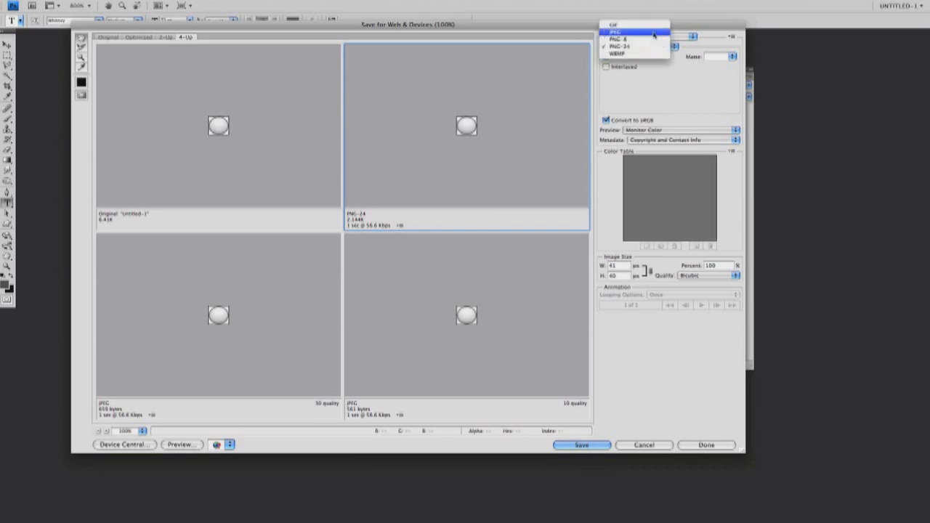
{"action": "left_click", "coordinate": [653, 33]}
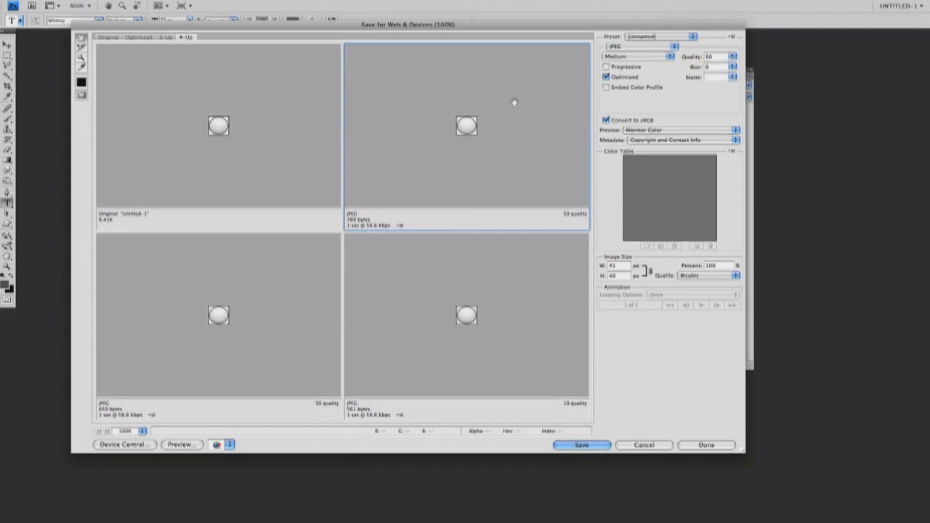
{"action": "left_click", "coordinate": [655, 48]}
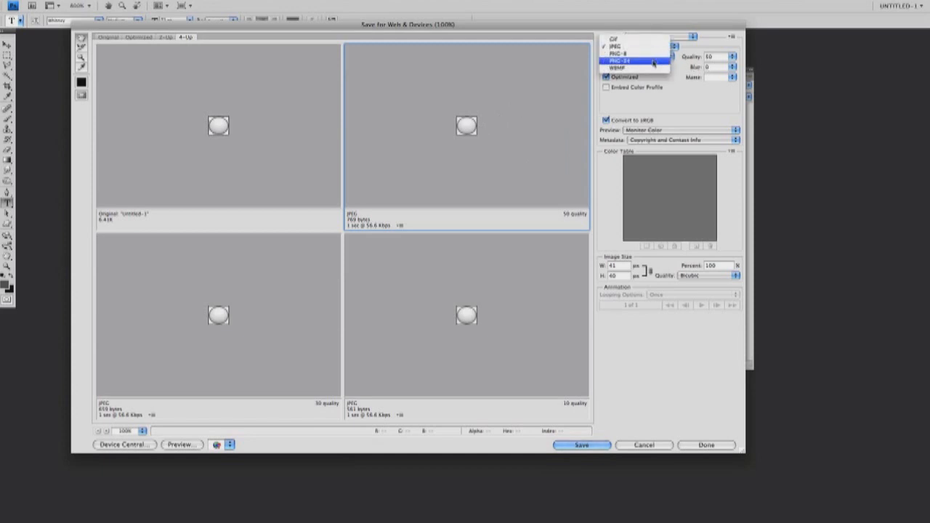
{"action": "left_click", "coordinate": [653, 63]}
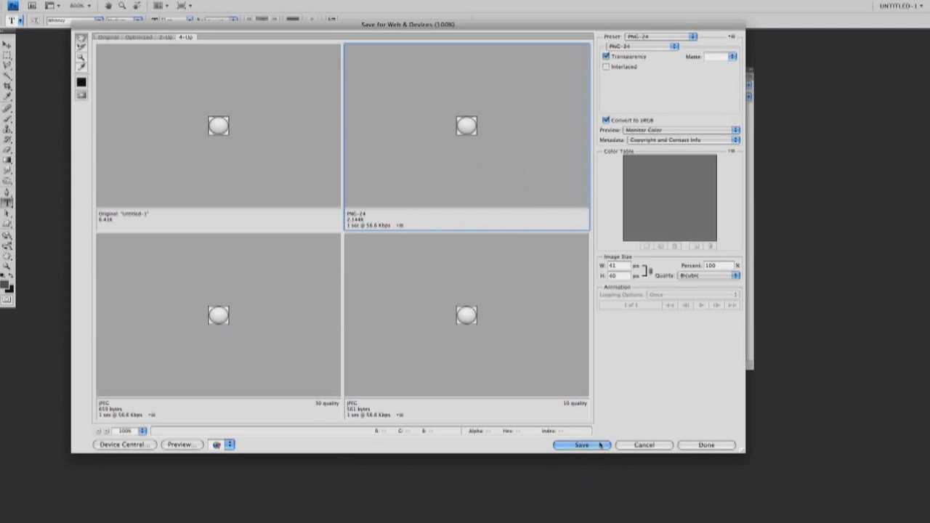
{"action": "left_click", "coordinate": [662, 446]}
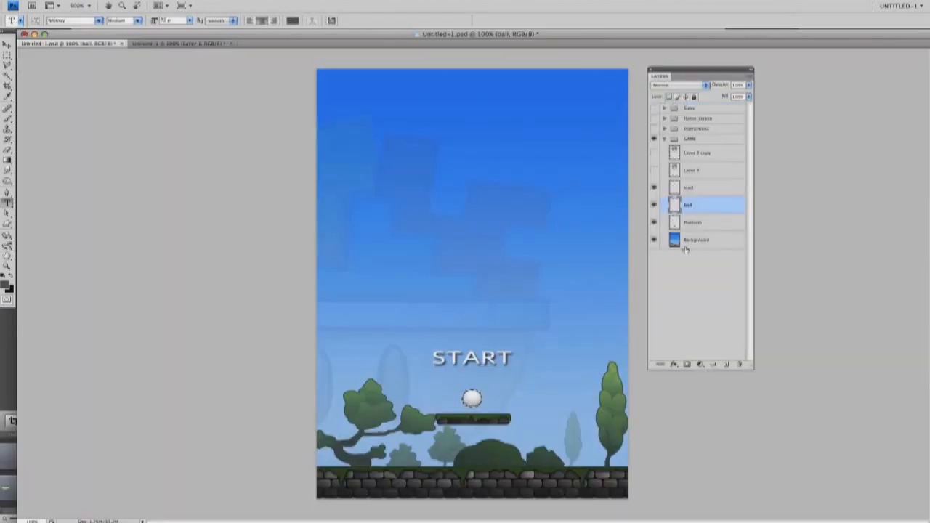
- Select the game mockup's Background layer and inspect the JPEG previews around the platform at 400% in Save for Web & Devices
{"action": "key", "text": "m"}
{"action": "left_click", "coordinate": [704, 242]}
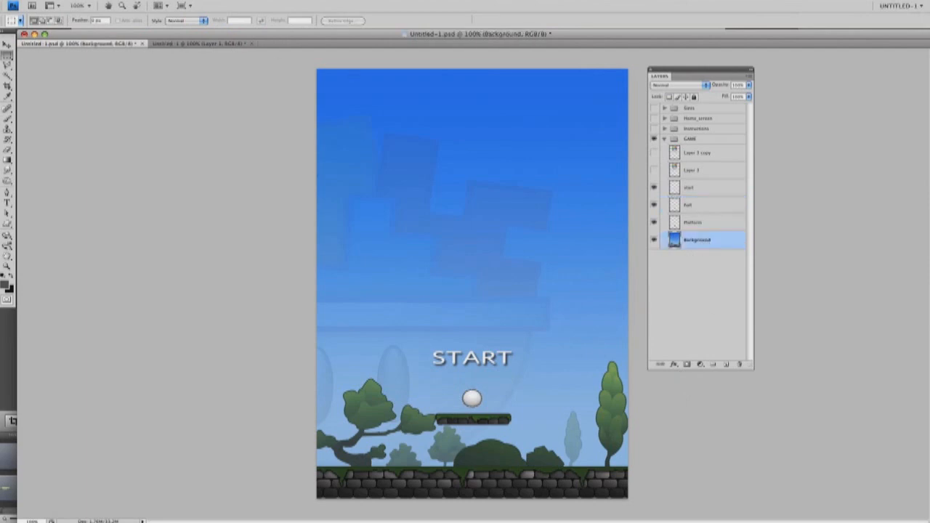
{"action": "left_click", "coordinate": [77, 1]}
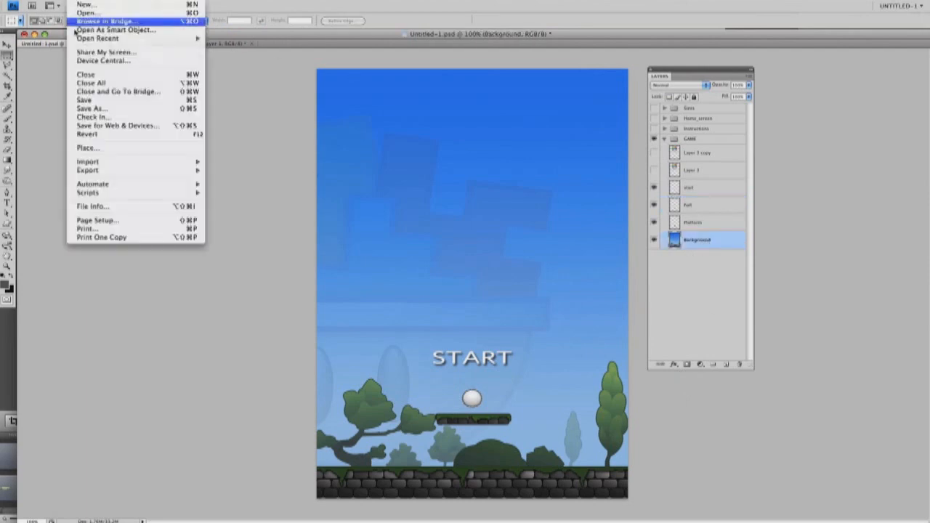
{"action": "left_click", "coordinate": [147, 126]}
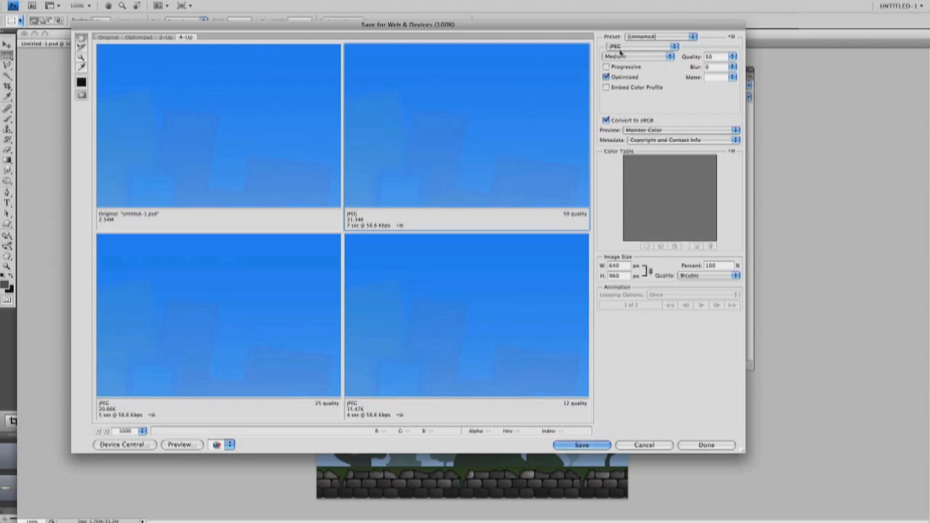
{"action": "left_click_drag", "start_coordinate": [464, 87], "coordinate": [462, 55]}
{"action": "left_click_drag", "start_coordinate": [531, 193], "coordinate": [548, 56]}
{"action": "left_click_drag", "start_coordinate": [517, 169], "coordinate": [482, 99]}
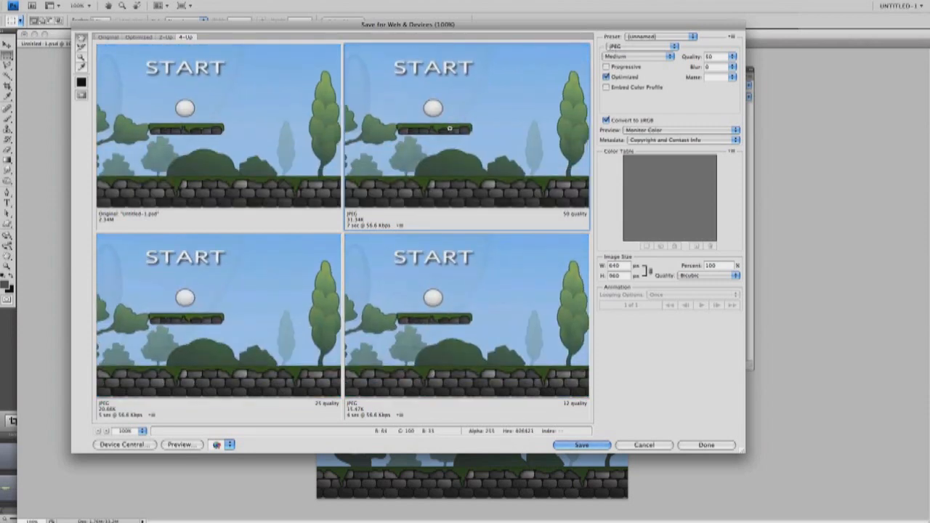
{"action": "left_click", "coordinate": [451, 129]}
{"action": "left_click", "coordinate": [452, 129]}
{"action": "left_click", "coordinate": [468, 129]}
{"action": "left_click_drag", "start_coordinate": [523, 112], "coordinate": [423, 139]}
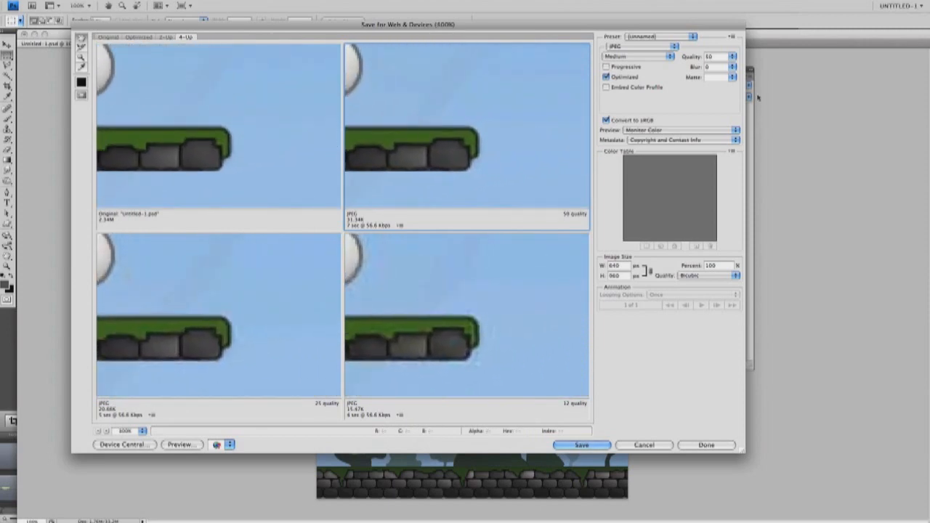
- Compare the mockup's JPEG preview and file size at quality 100 and 74, and cancel the export
{"action": "left_click", "coordinate": [731, 56]}
{"action": "left_click_drag", "start_coordinate": [712, 67], "coordinate": [734, 68]}
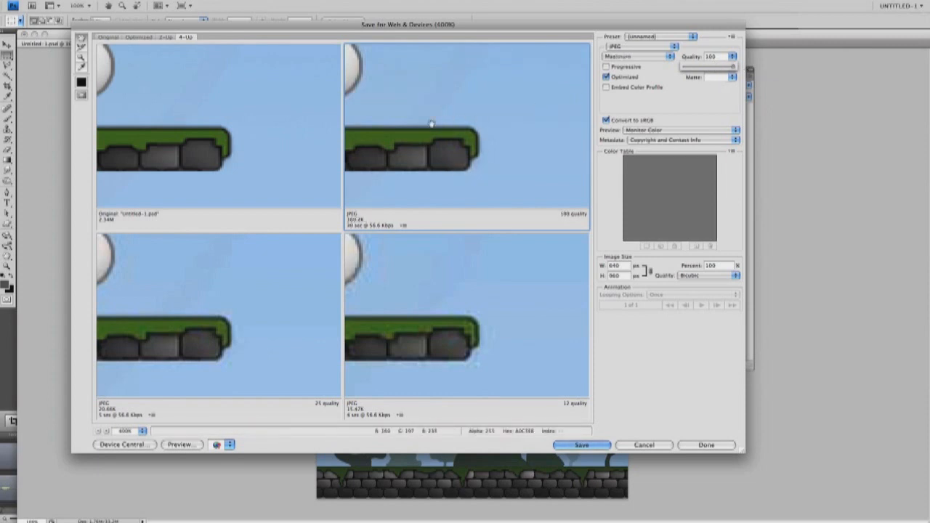
{"action": "left_click", "coordinate": [711, 67]}
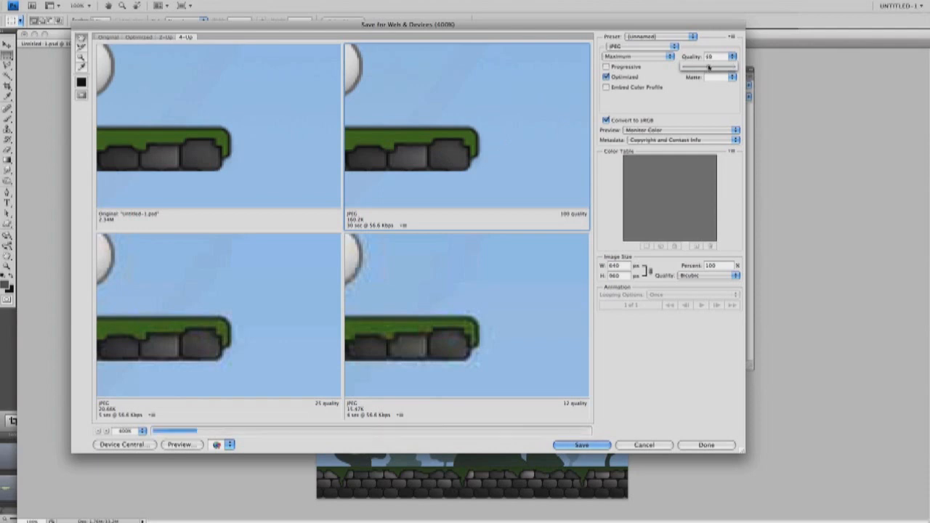
{"action": "left_click", "coordinate": [719, 67]}
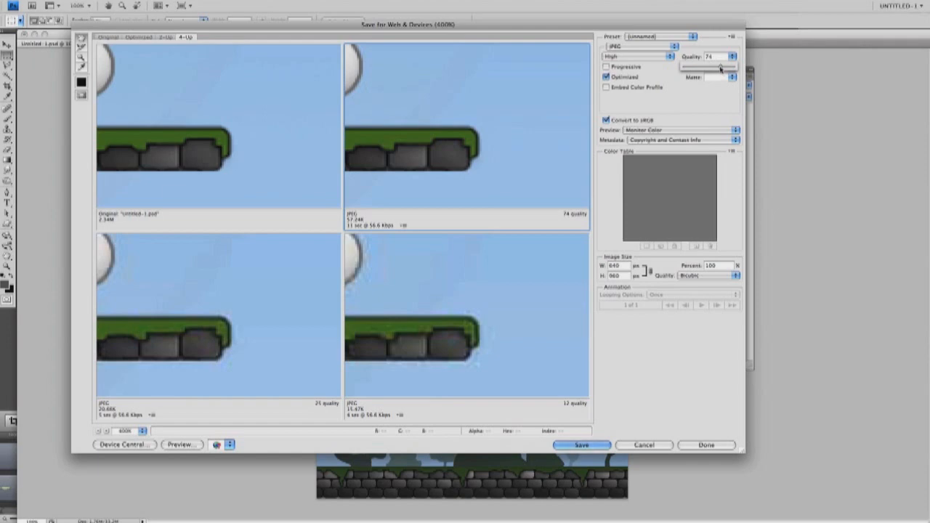
{"action": "scroll", "coordinate": [476, 156], "scroll_direction": "down", "scroll_amount": 3, "text": "alt"}
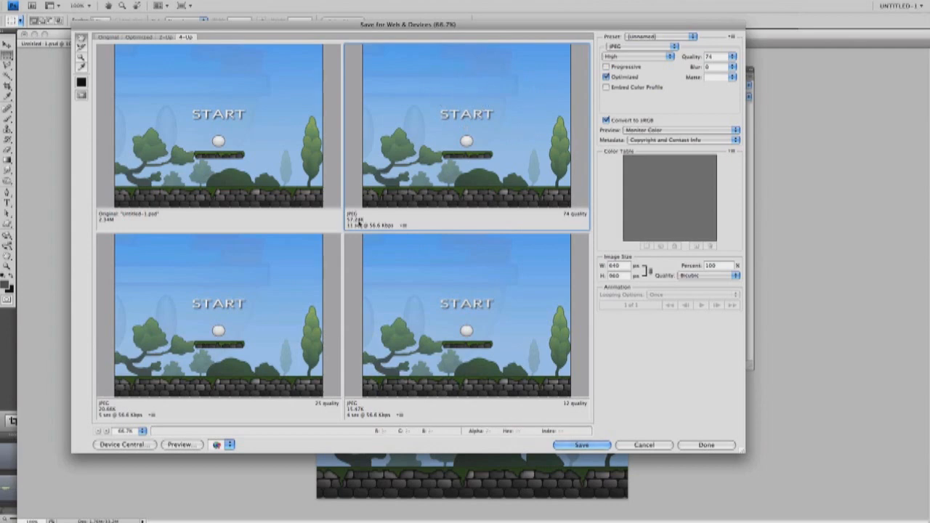
{"action": "left_click", "coordinate": [644, 444]}
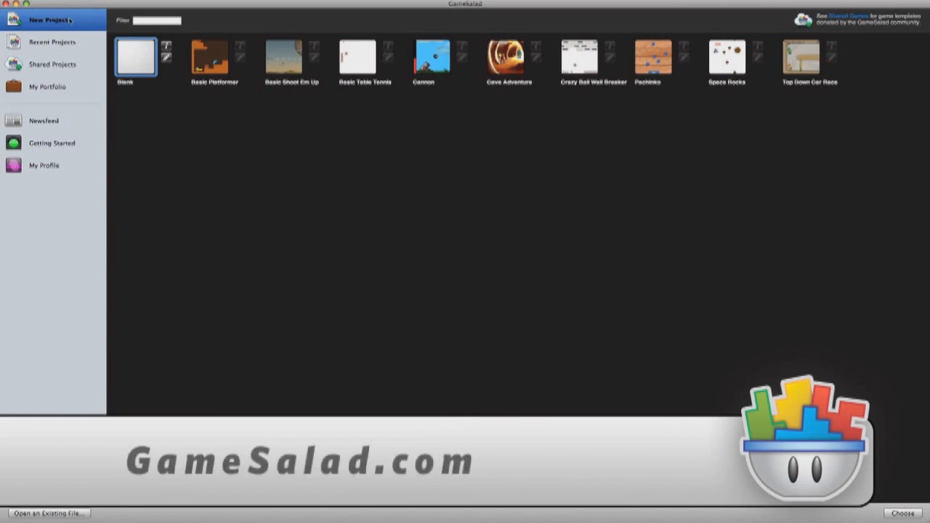
- Switch to GameSalad, create a new project from the Blank template, and maximize the project editor window
{"action": "double_click", "coordinate": [139, 62]}
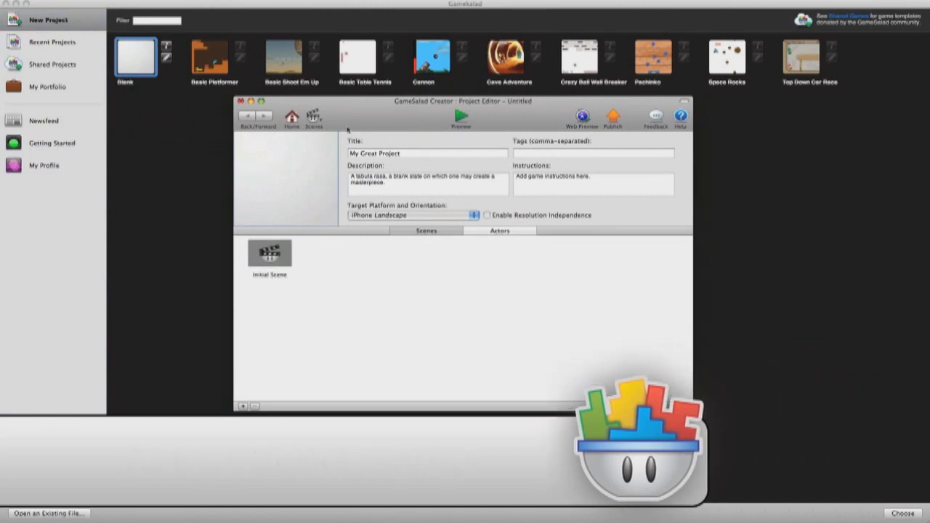
{"action": "left_click", "coordinate": [262, 102]}
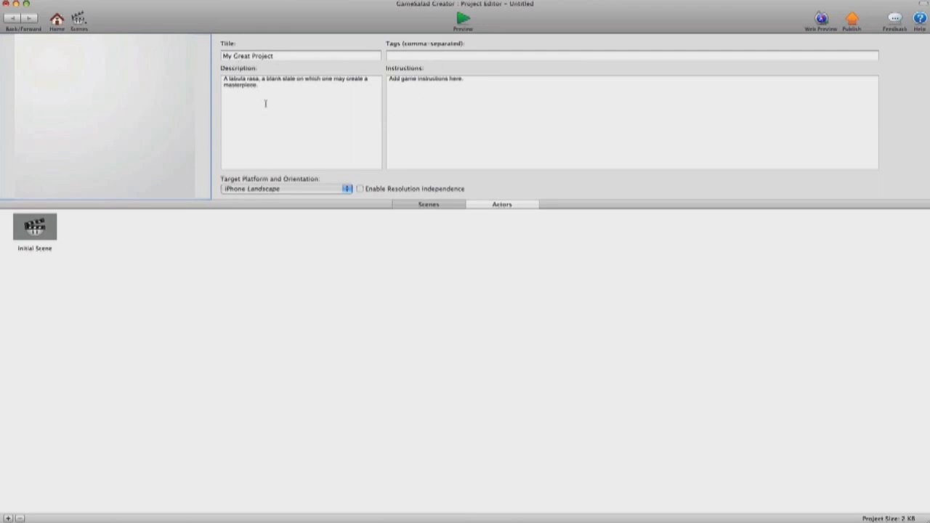
- Set the project's target platform to iPhone Portrait, accept the resolution change, and enable resolution independence
{"action": "triple_click", "coordinate": [282, 56]}
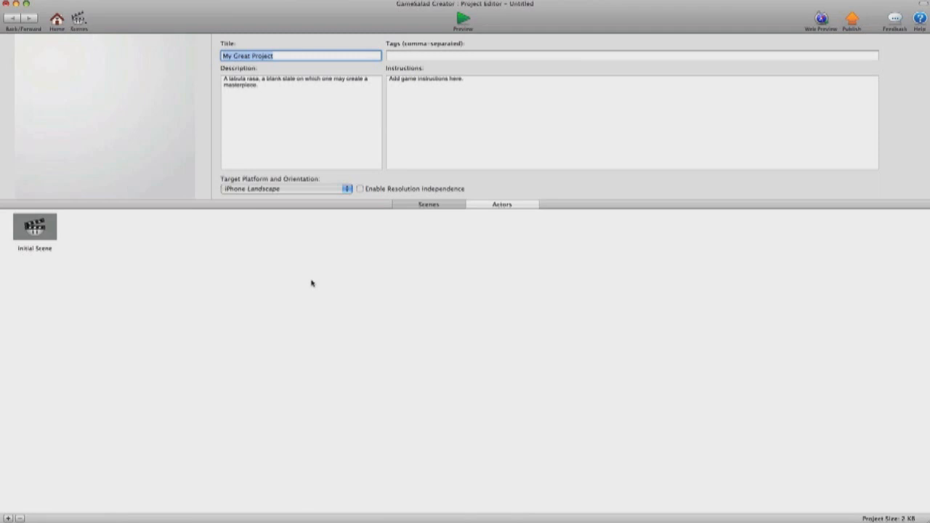
{"action": "left_click", "coordinate": [332, 189]}
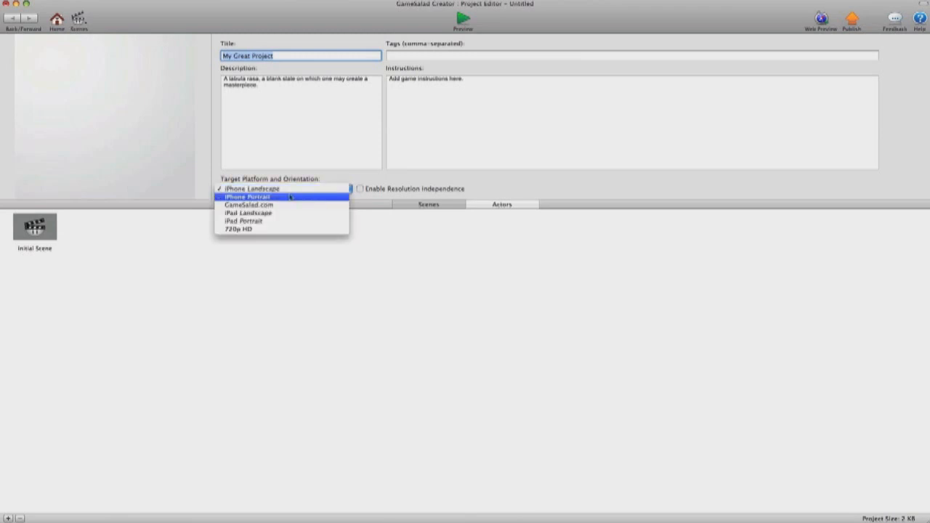
{"action": "left_click", "coordinate": [252, 198]}
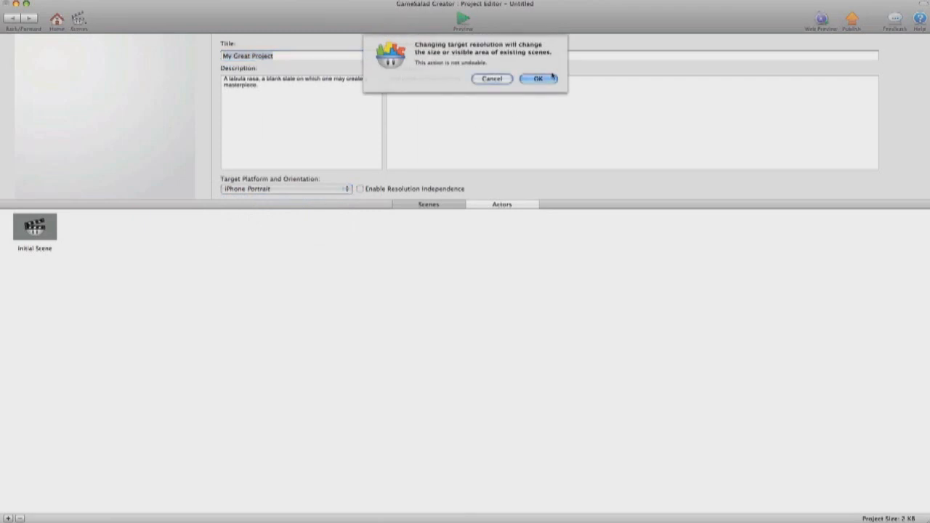
{"action": "left_click", "coordinate": [537, 79]}
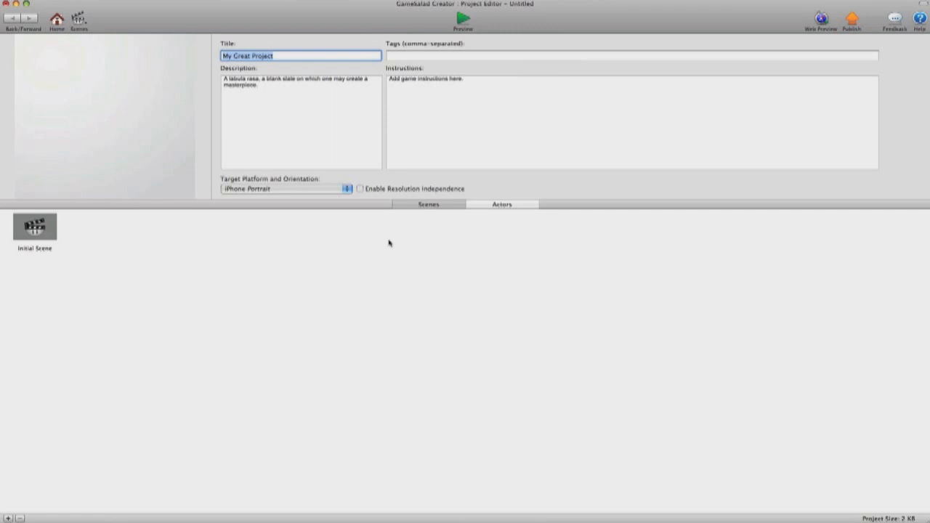
{"action": "left_click", "coordinate": [359, 190]}
- Rename the initial scene as home
{"action": "left_click", "coordinate": [36, 247]}
{"action": "triple_click", "coordinate": [36, 248]}
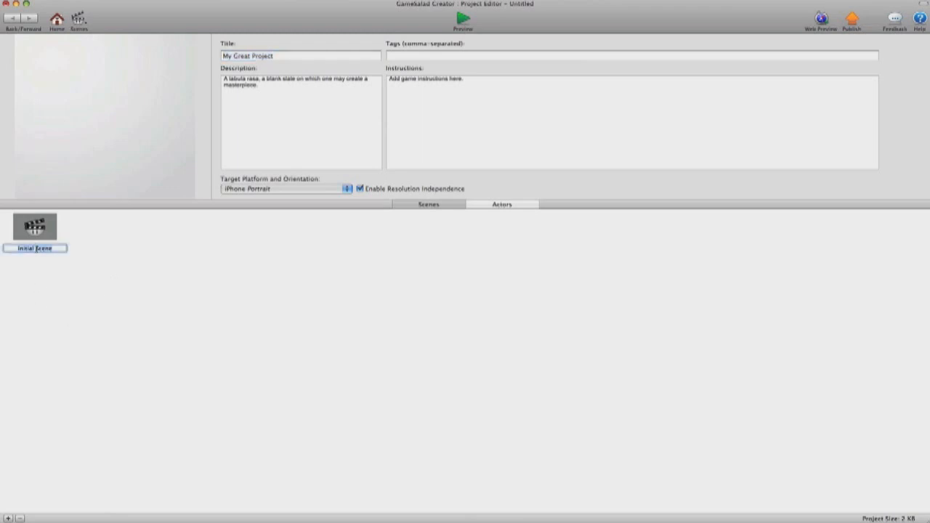
{"action": "type", "text": "home"}
{"action": "left_click", "coordinate": [111, 247]}
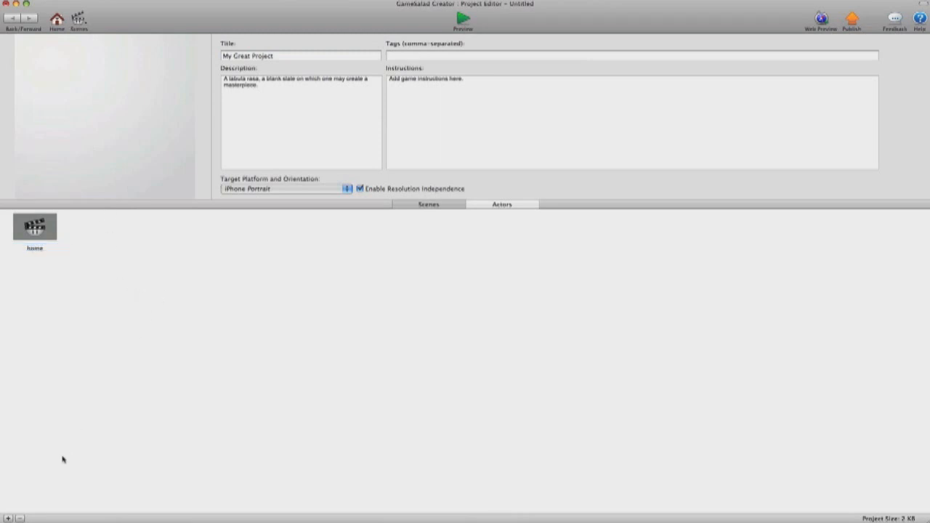
- Add a second scene to the project and name it instructions
{"action": "left_click", "coordinate": [8, 518]}
{"action": "left_click", "coordinate": [102, 249]}
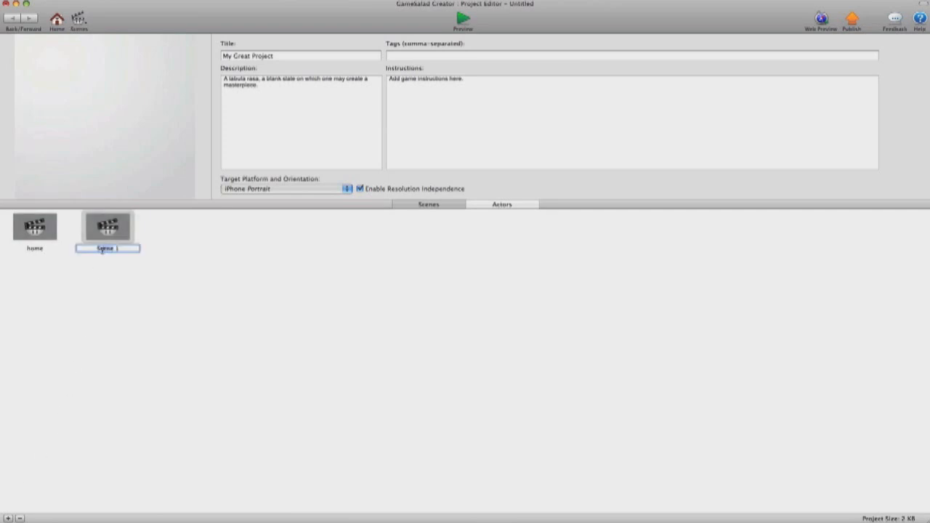
{"action": "type", "text": "instructions"}
{"action": "key", "text": "Return"}
{"action": "left_click", "coordinate": [133, 350]}
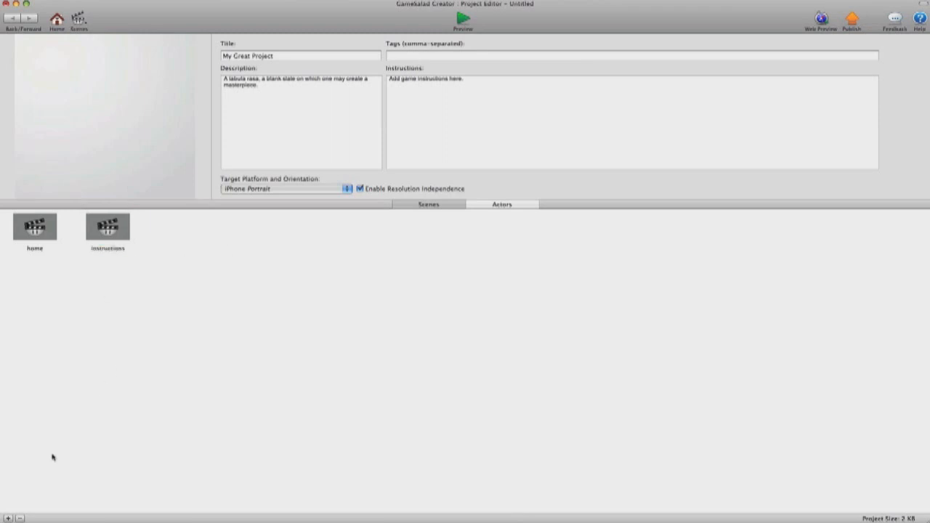
- Add a third scene to the project and name it play_area
{"action": "left_click", "coordinate": [8, 518]}
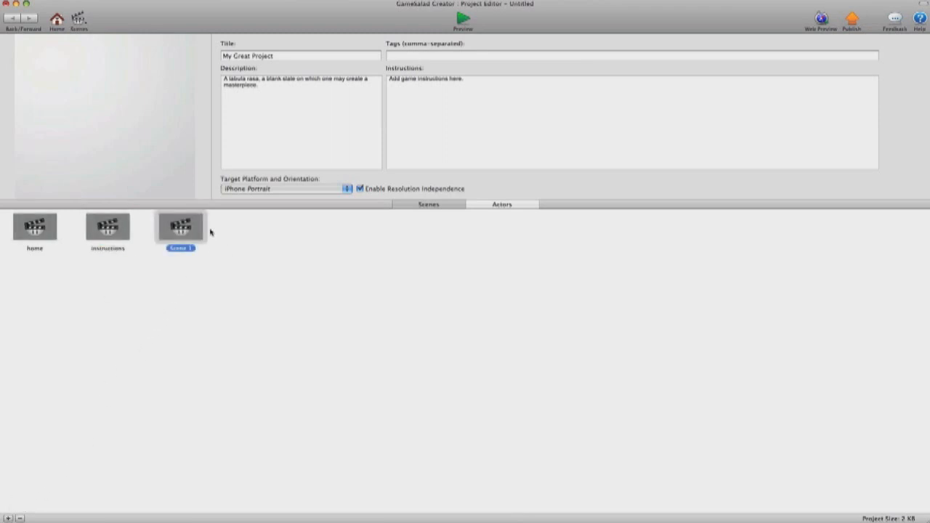
{"action": "left_click", "coordinate": [188, 249]}
{"action": "type", "text": "play_area"}
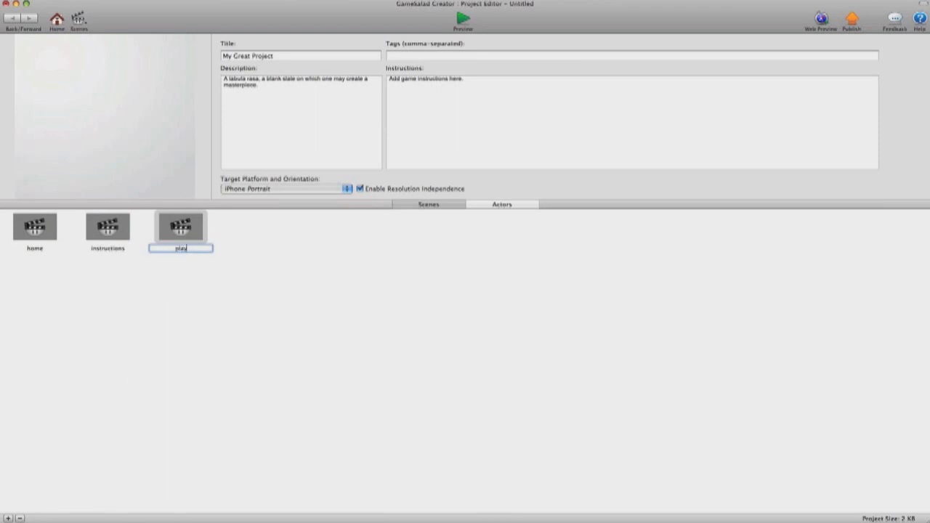
{"action": "double_click", "coordinate": [187, 250]}
{"action": "left_click", "coordinate": [342, 313]}
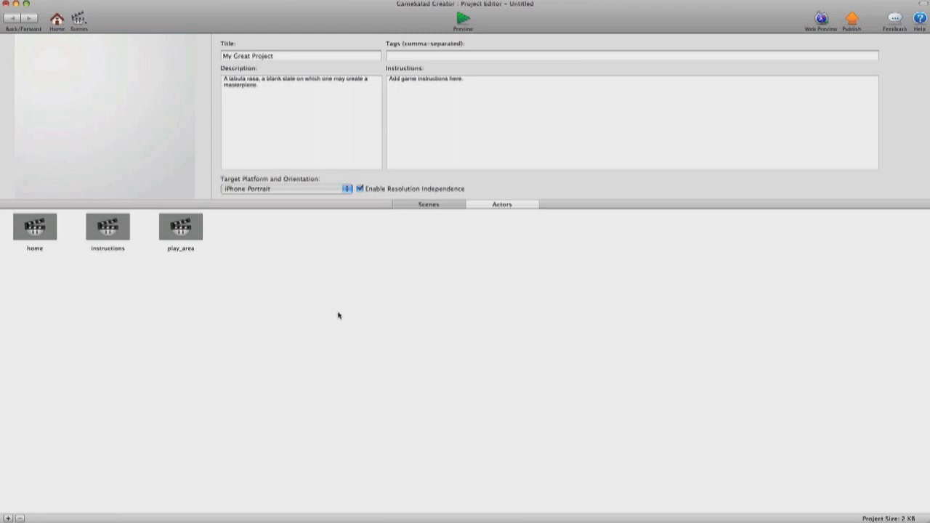
- Open the home scene and import home_screen.jpg from the coin catcher folder into the project's images
{"action": "double_click", "coordinate": [46, 229]}
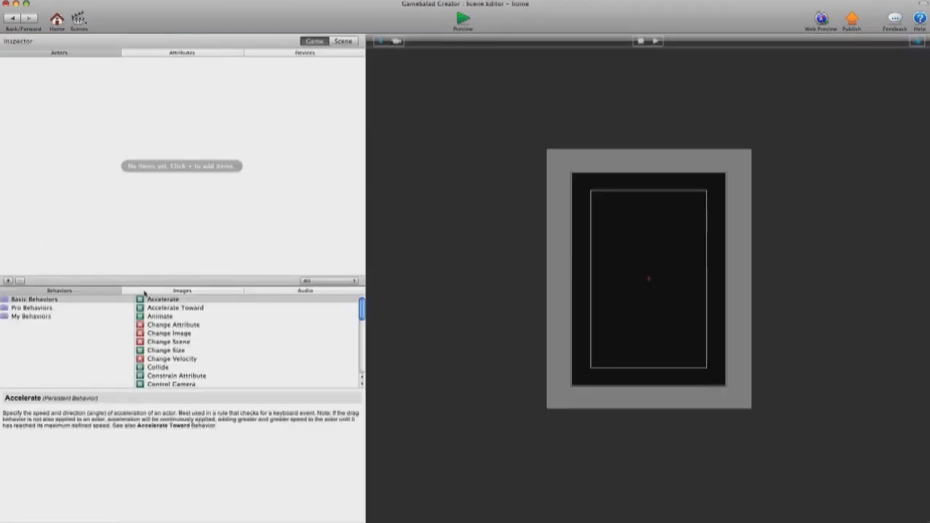
{"action": "left_click", "coordinate": [192, 291]}
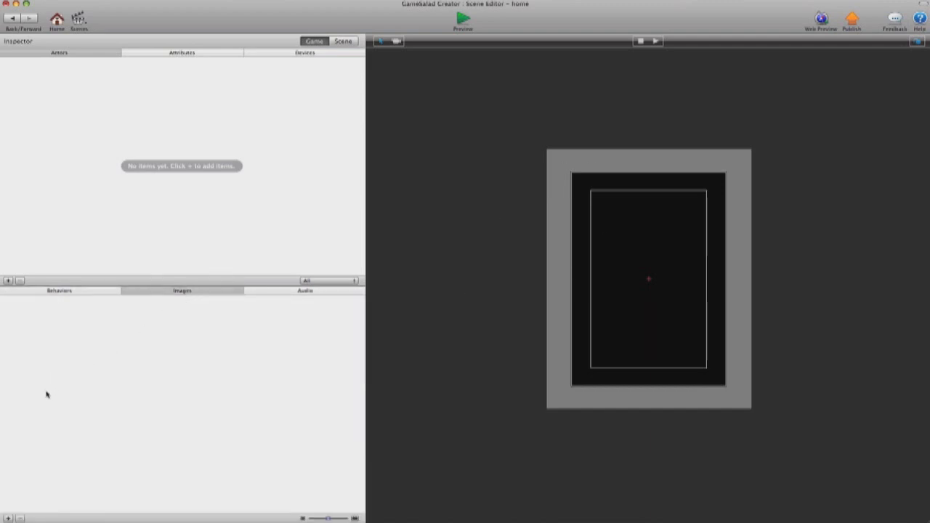
{"action": "left_click", "coordinate": [8, 518]}
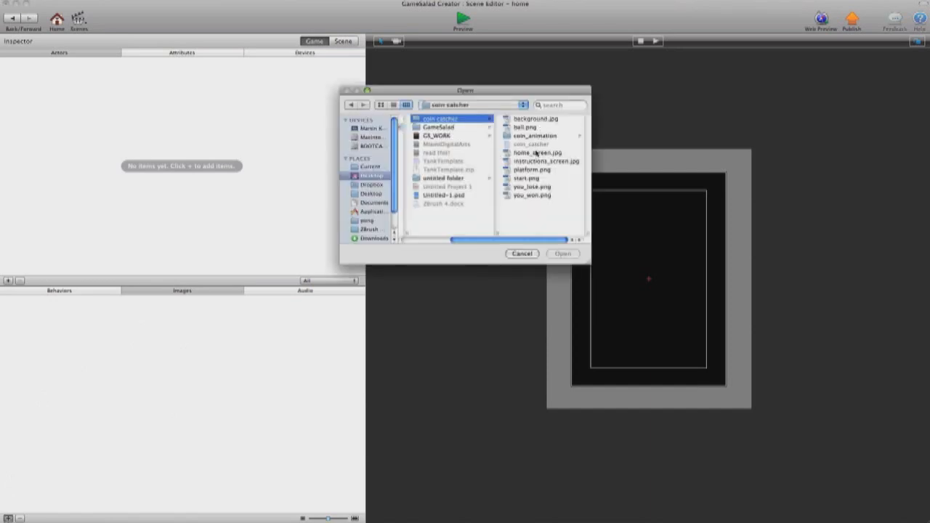
{"action": "left_click", "coordinate": [536, 153]}
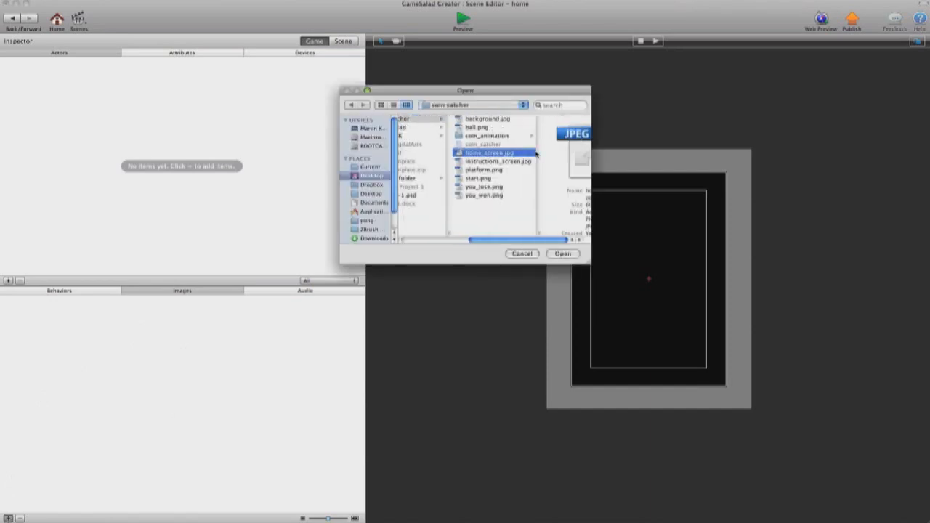
{"action": "left_click", "coordinate": [562, 254]}
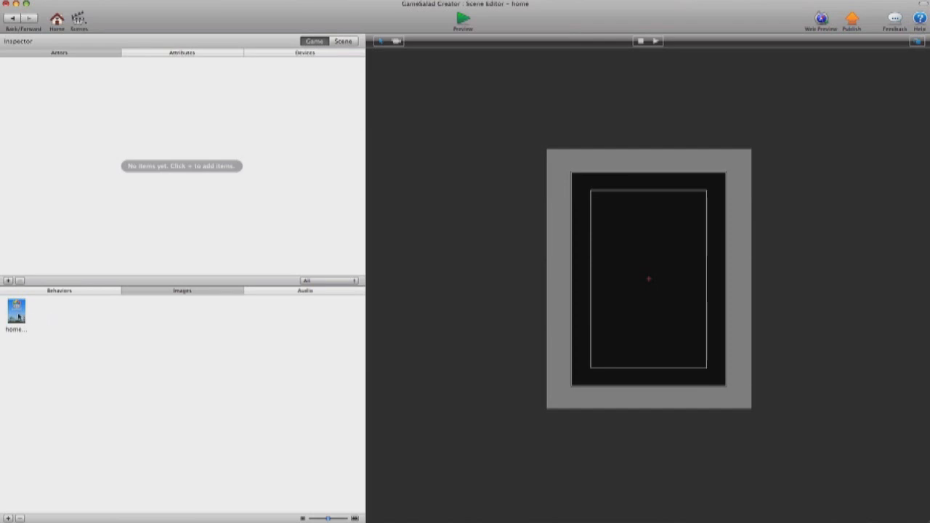
- Create an actor from the home_screen image and place it in the home scene so it fills the stage
{"action": "left_click_drag", "start_coordinate": [17, 316], "coordinate": [72, 166]}
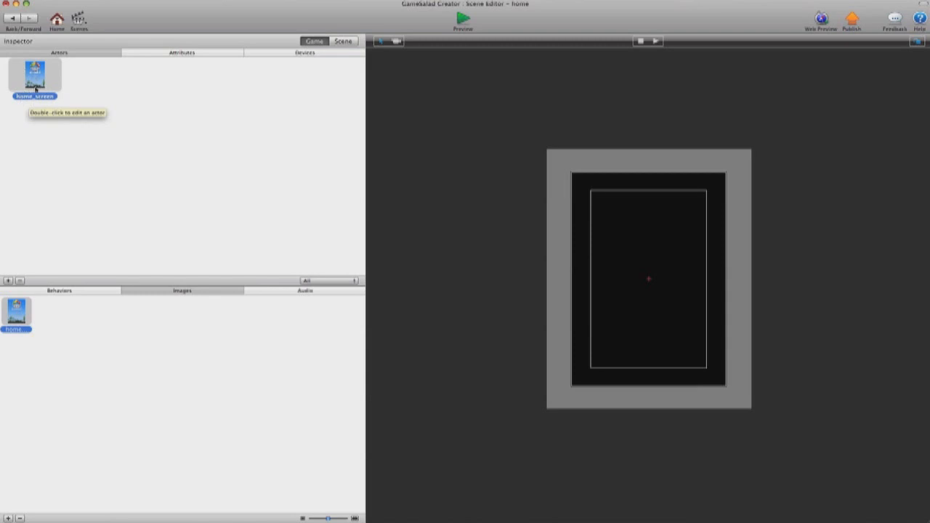
{"action": "left_click_drag", "start_coordinate": [34, 78], "coordinate": [595, 383]}
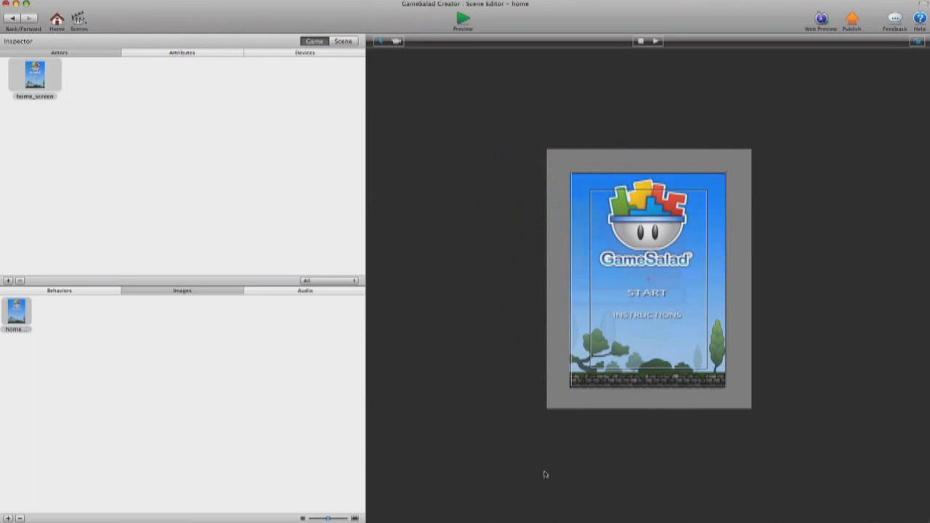
{"action": "left_click", "coordinate": [625, 345]}
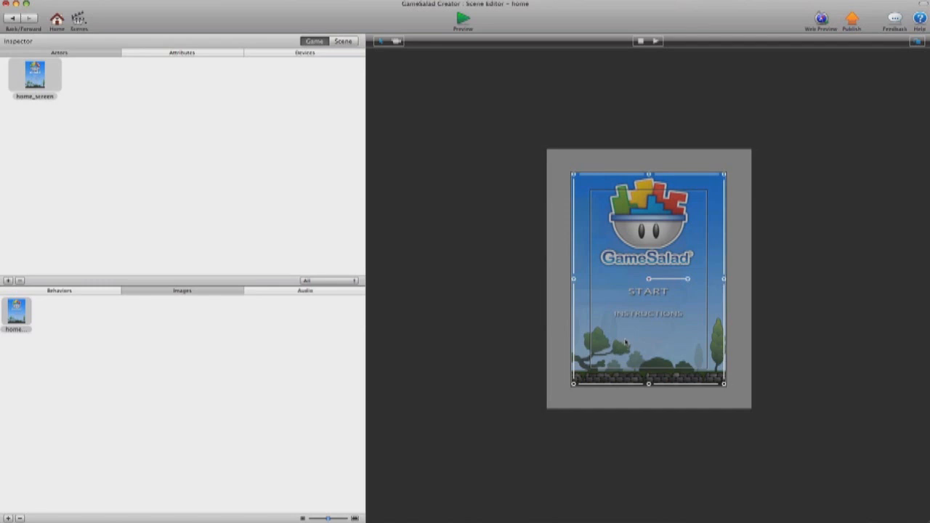
- Dismiss the project's save dialog without saving, preview the home scene, and return to its scene editor
{"action": "key", "text": "super+s"}
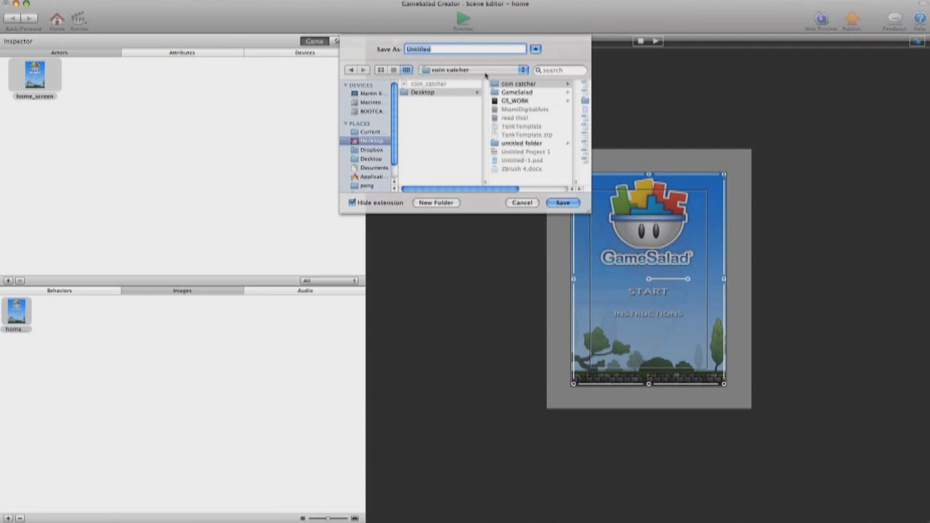
{"action": "left_click", "coordinate": [518, 203]}
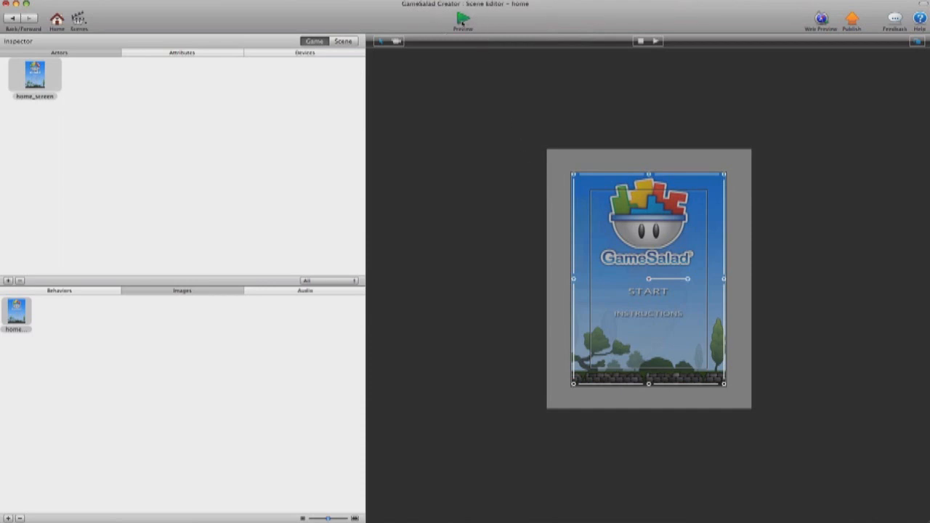
{"action": "left_click", "coordinate": [459, 18]}
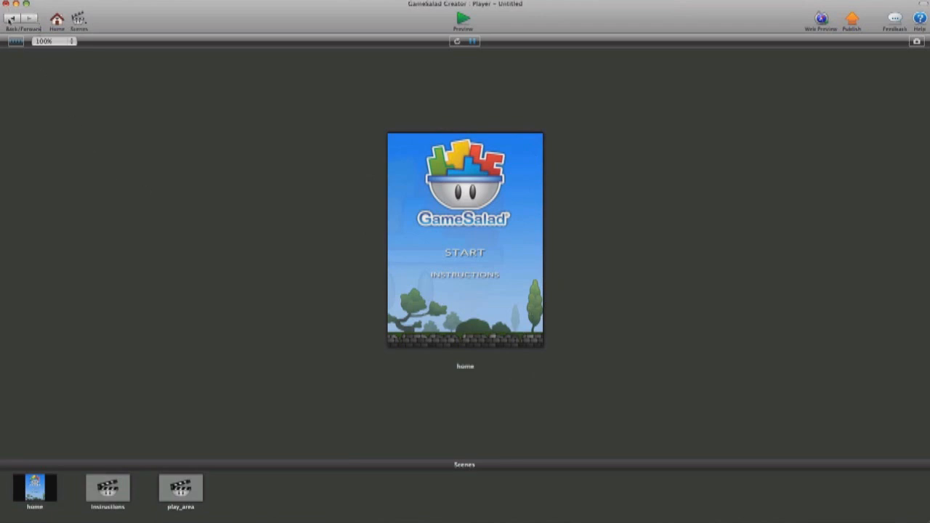
{"action": "left_click", "coordinate": [11, 19]}
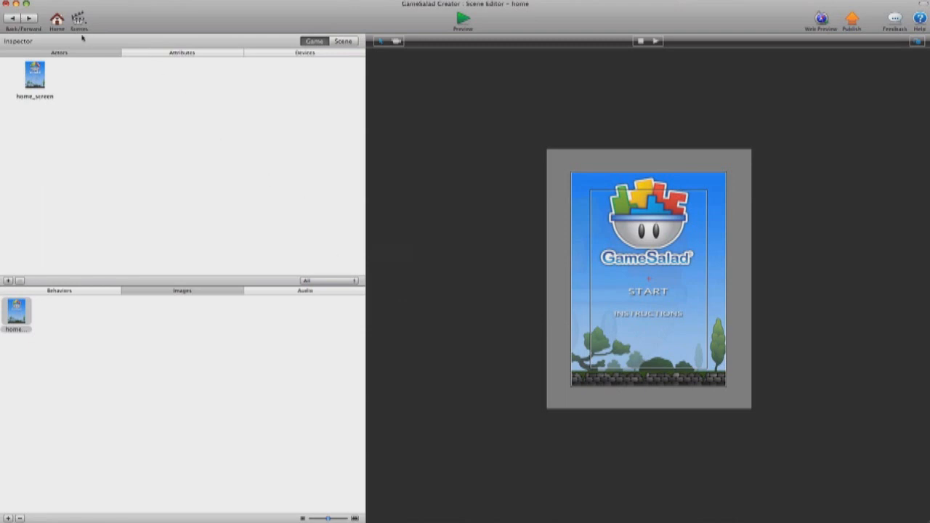
- Open the instructions scene and import instructions_screen.jpg from the coin catcher folder into the project's images
{"action": "left_click", "coordinate": [56, 20]}
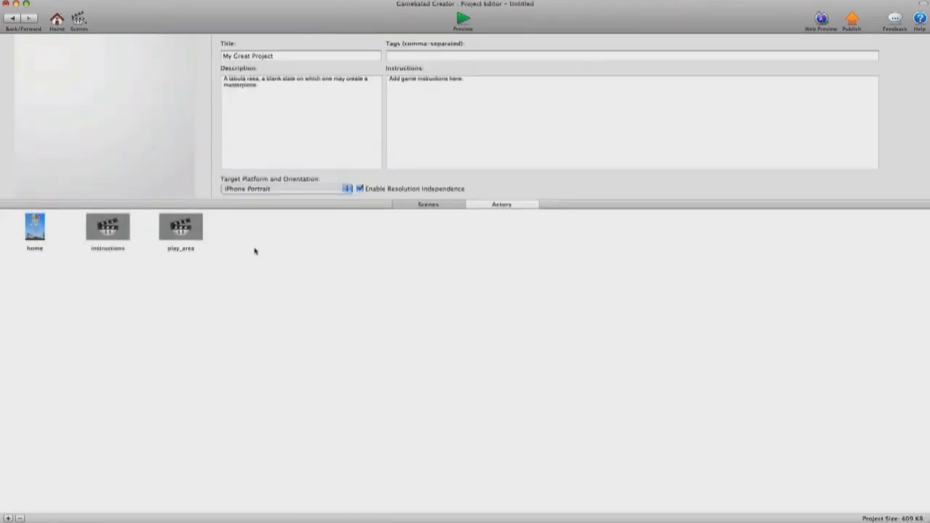
{"action": "double_click", "coordinate": [110, 228]}
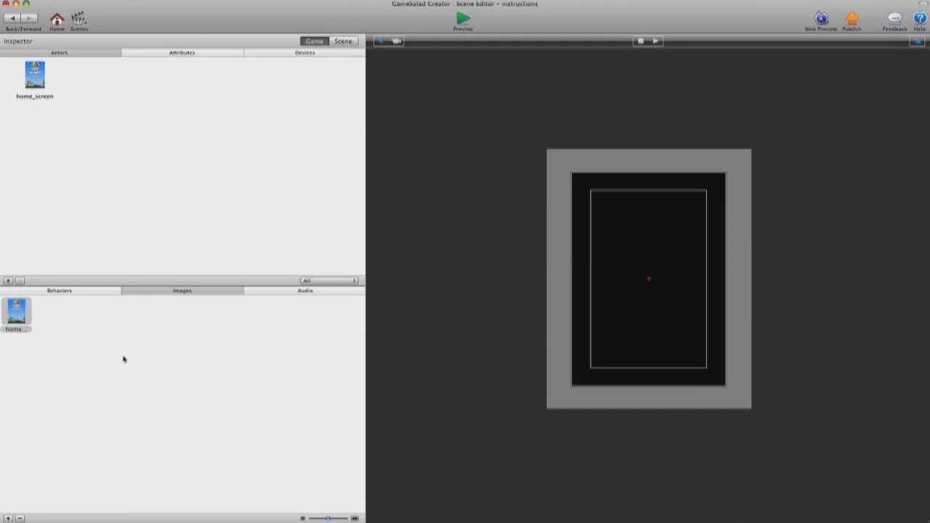
{"action": "left_click", "coordinate": [8, 518]}
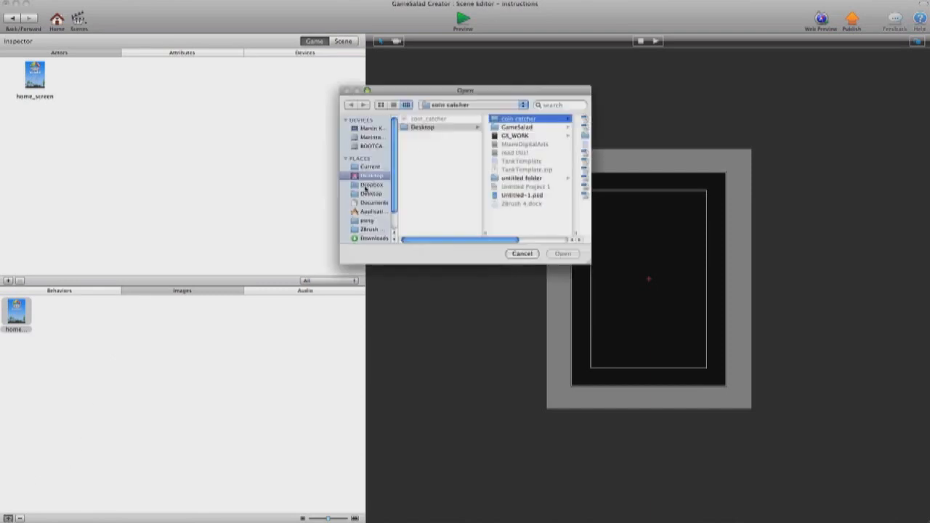
{"action": "left_click_drag", "start_coordinate": [476, 240], "coordinate": [575, 247]}
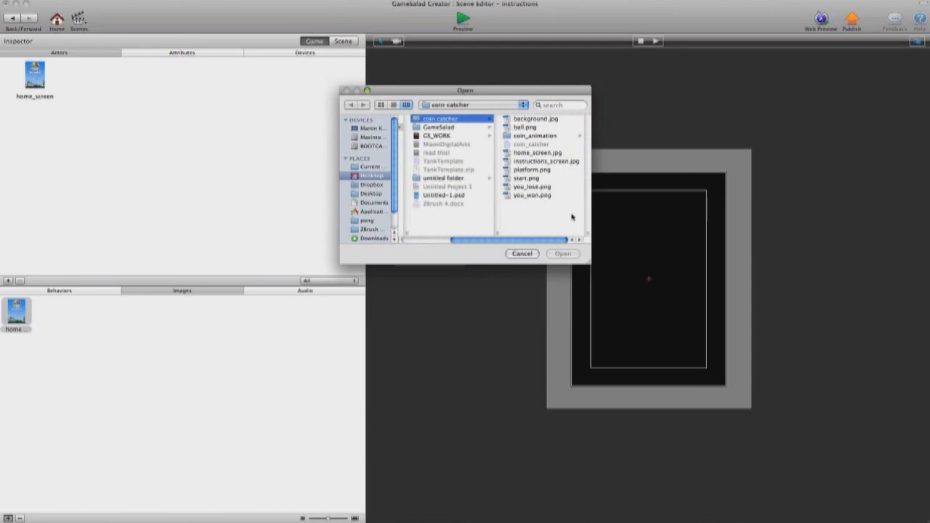
{"action": "left_click", "coordinate": [536, 161]}
{"action": "left_click", "coordinate": [553, 255]}
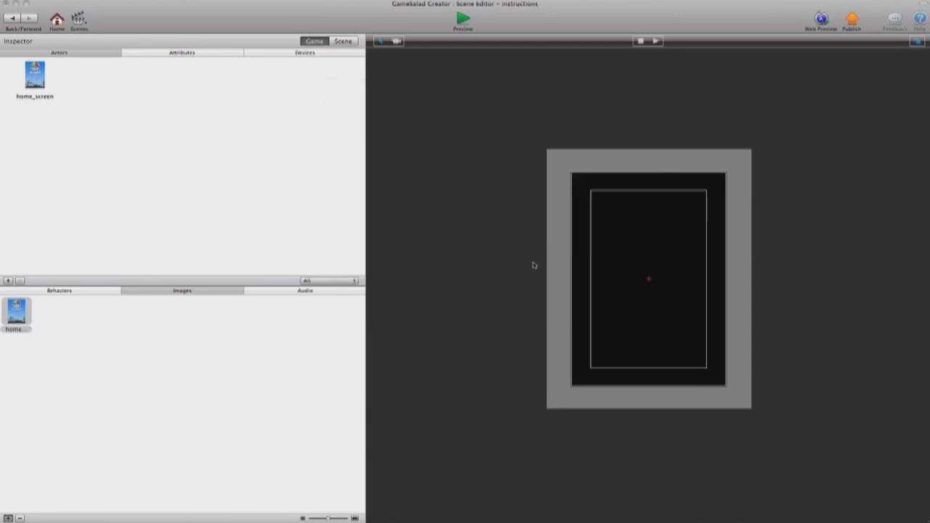
- Create an actor from the instructions_screen image, place it to fill the instructions scene, and preview the result
{"action": "left_click", "coordinate": [54, 316]}
{"action": "left_click_drag", "start_coordinate": [56, 298], "coordinate": [597, 377]}
{"action": "key", "text": "super+Return"}
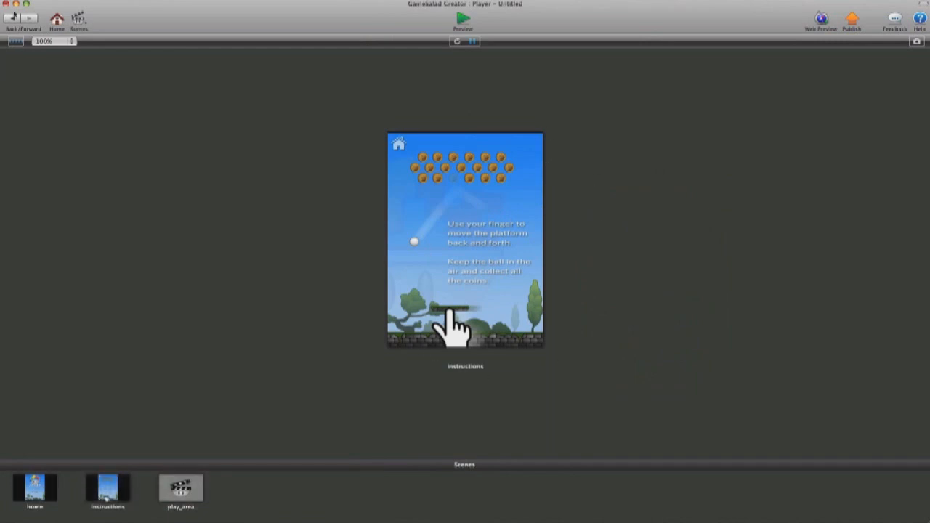
{"action": "left_click", "coordinate": [11, 19]}
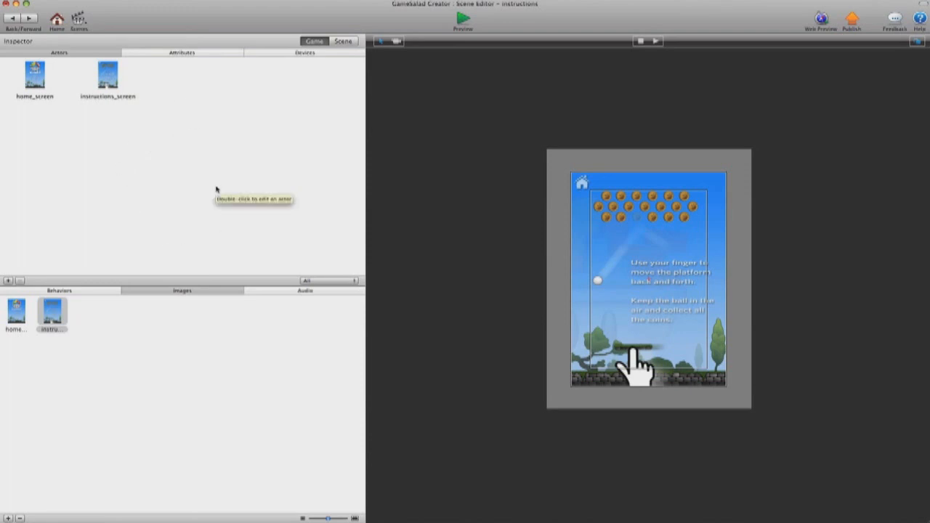
- Open the play_area scene and import background.jpg from the coin catcher folder into the project's images
{"action": "left_click", "coordinate": [57, 20]}
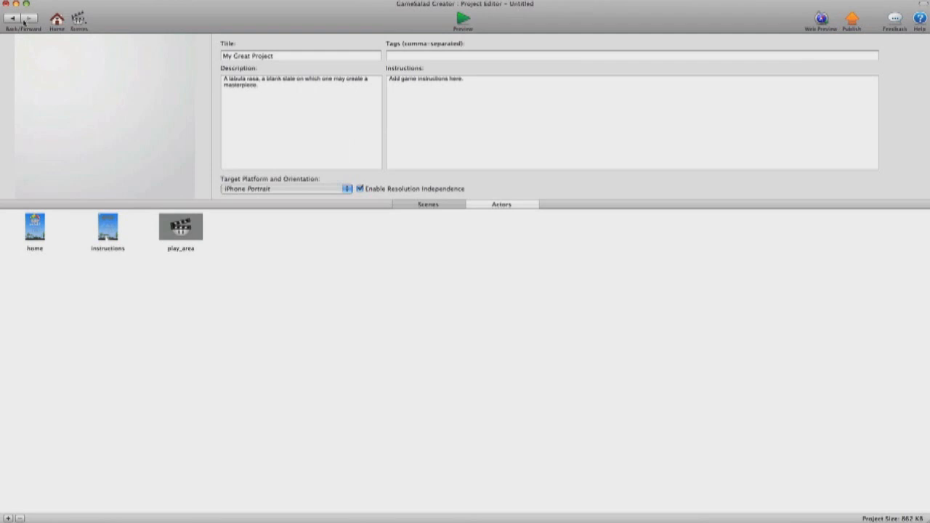
{"action": "left_click", "coordinate": [84, 24]}
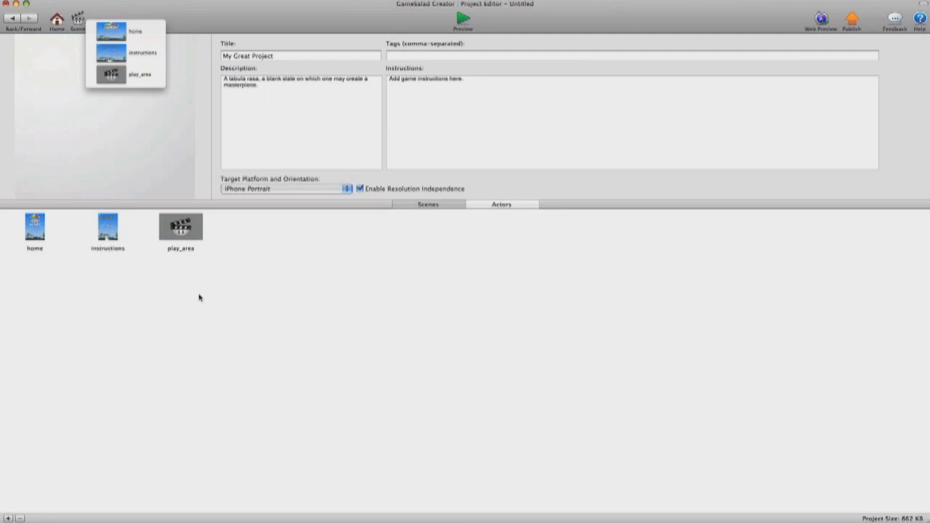
{"action": "double_click", "coordinate": [191, 234]}
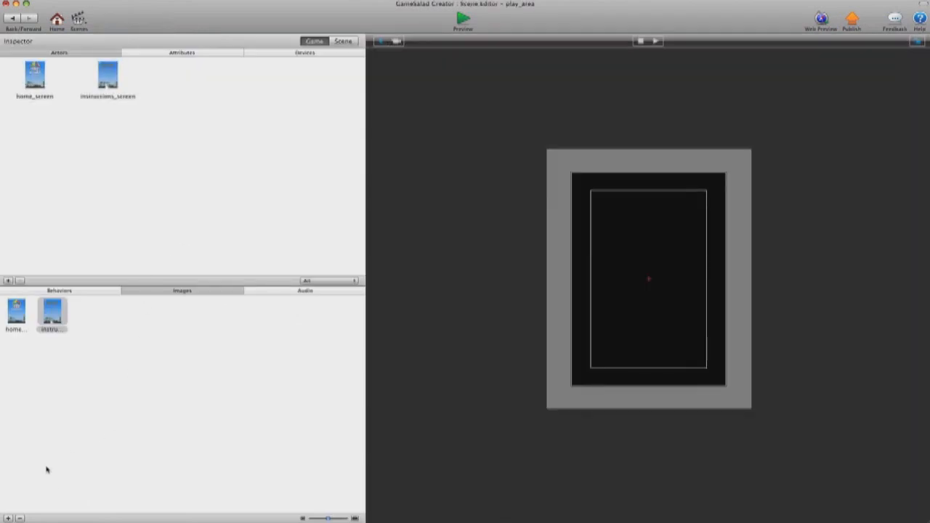
{"action": "left_click", "coordinate": [7, 516]}
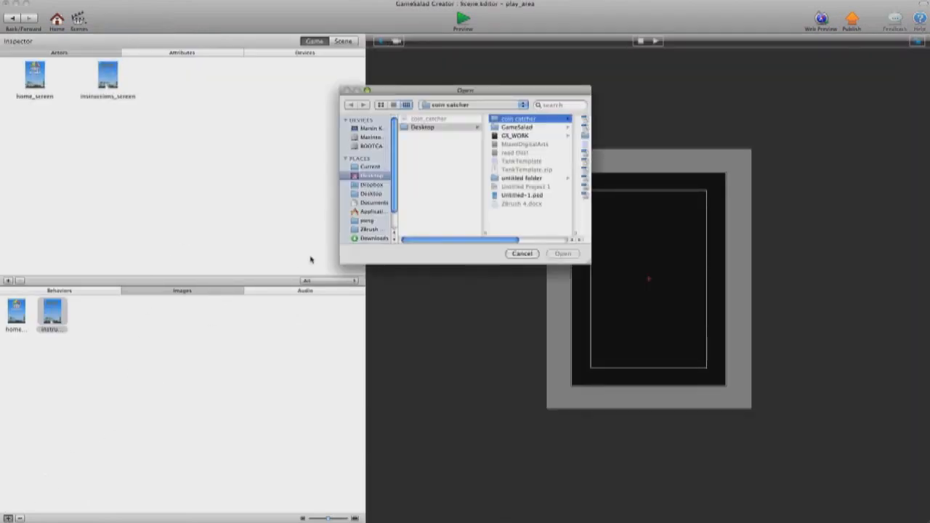
{"action": "left_click_drag", "start_coordinate": [448, 239], "coordinate": [525, 238]}
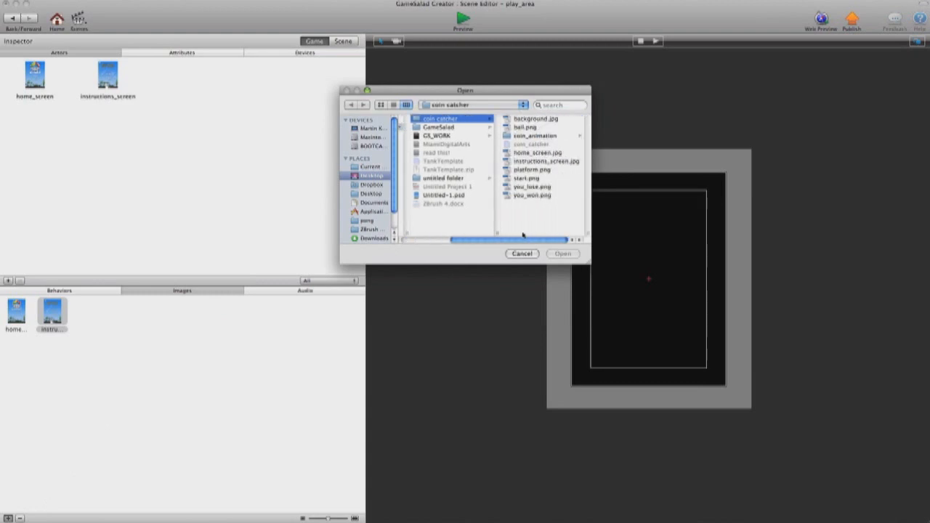
{"action": "left_click", "coordinate": [543, 118]}
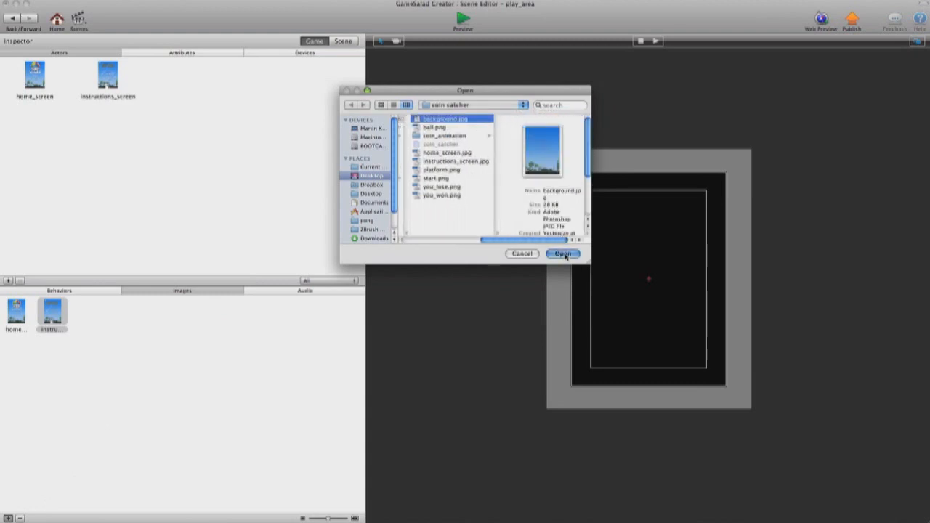
{"action": "left_click", "coordinate": [563, 253]}
- Create an actor from the background image, place it to fill the play_area scene, and preview the result before returning to the scene editor
{"action": "left_click_drag", "start_coordinate": [88, 311], "coordinate": [139, 151]}
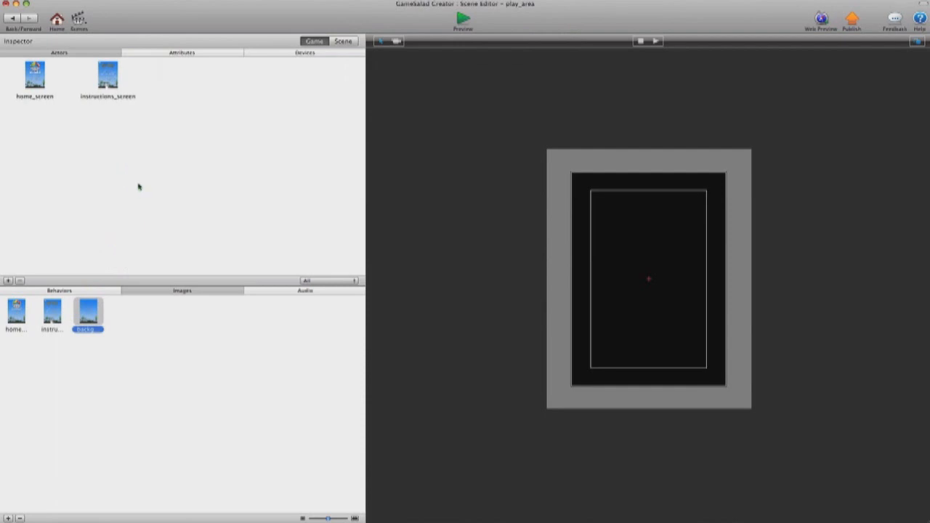
{"action": "left_click_drag", "start_coordinate": [139, 187], "coordinate": [172, 124]}
{"action": "left_click_drag", "start_coordinate": [181, 76], "coordinate": [590, 380]}
{"action": "left_click", "coordinate": [590, 380]}
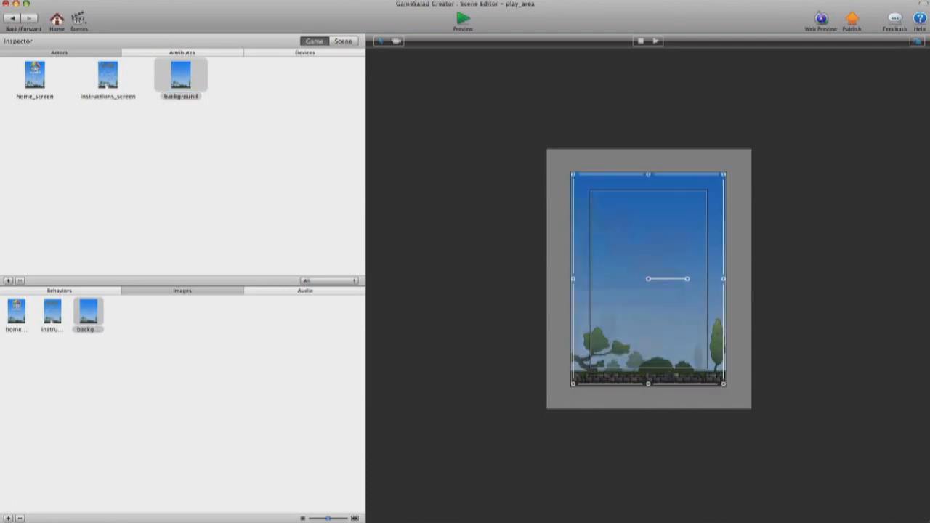
{"action": "left_click", "coordinate": [456, 23]}
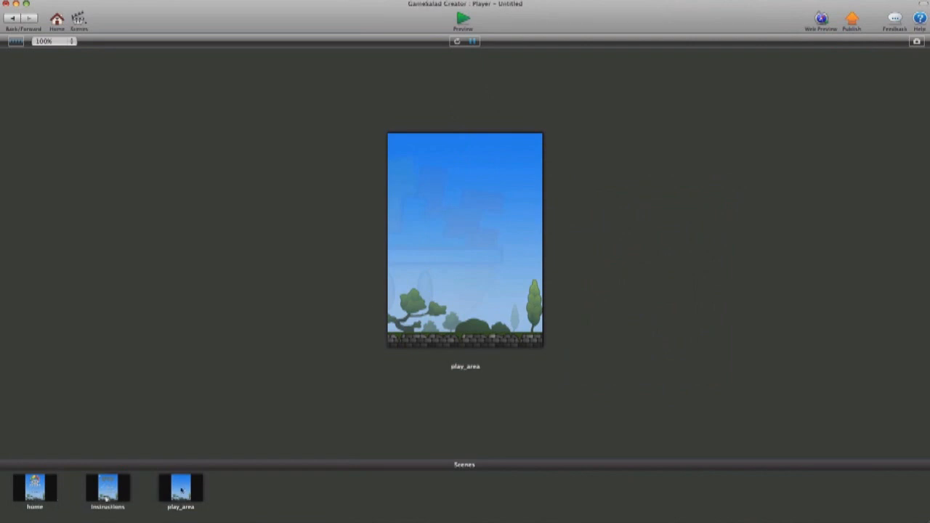
{"action": "left_click", "coordinate": [11, 18]}
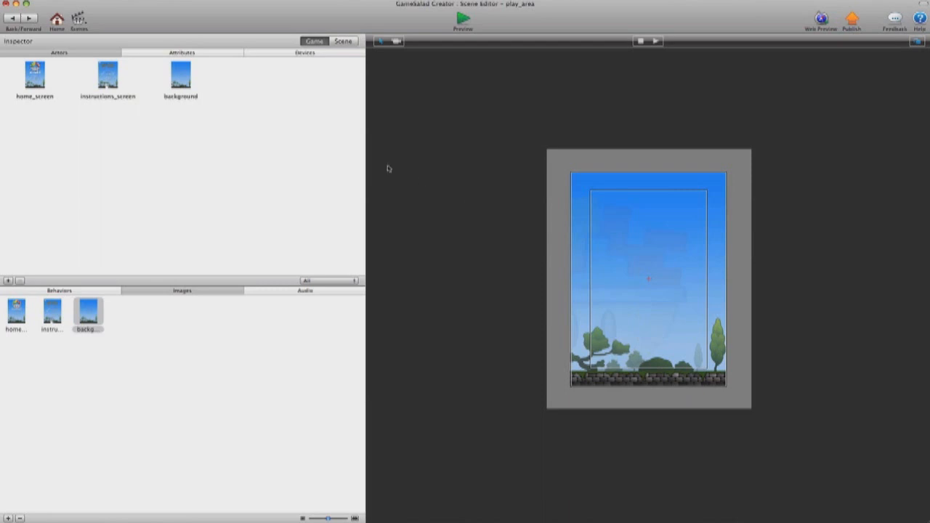
- Open the home scene and create a new blank actor named start
{"action": "left_click", "coordinate": [80, 17]}
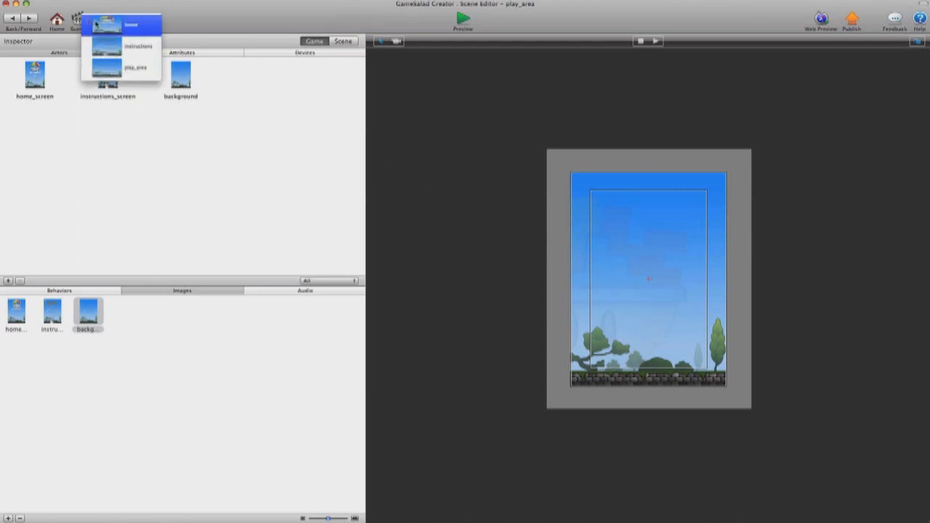
{"action": "left_click", "coordinate": [106, 32]}
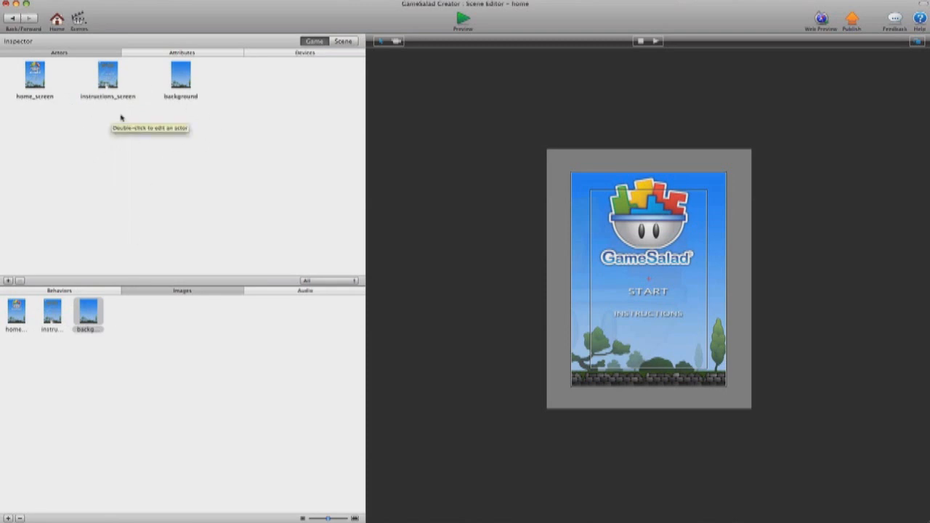
{"action": "left_click", "coordinate": [9, 281]}
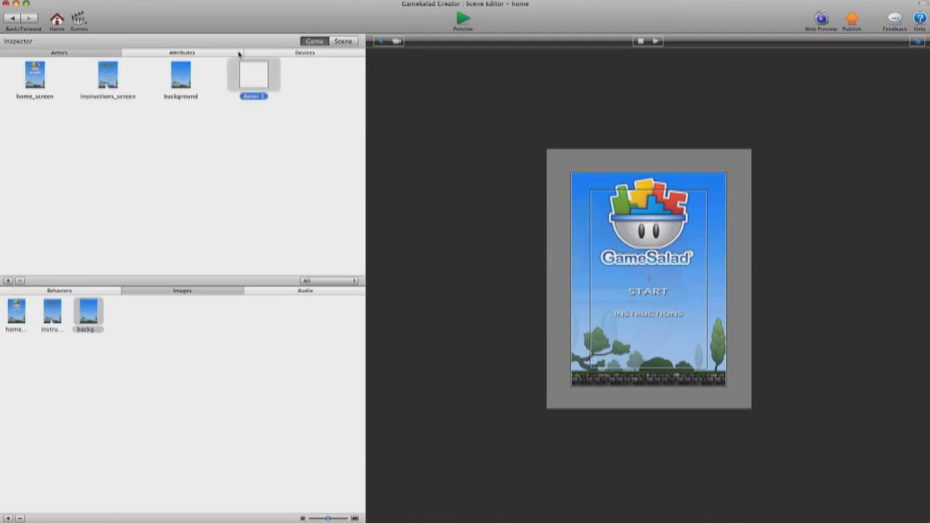
{"action": "left_click", "coordinate": [262, 97]}
{"action": "type", "text": "start"}
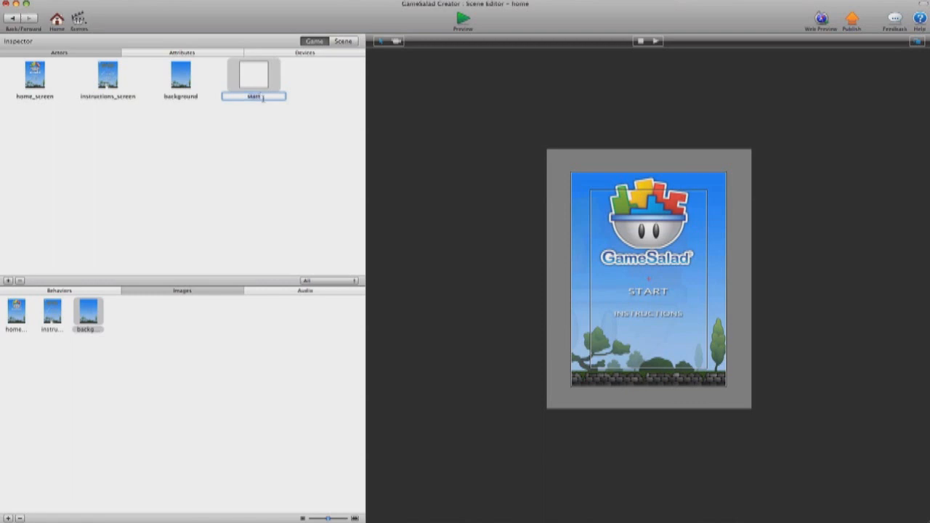
{"action": "left_click", "coordinate": [245, 170]}
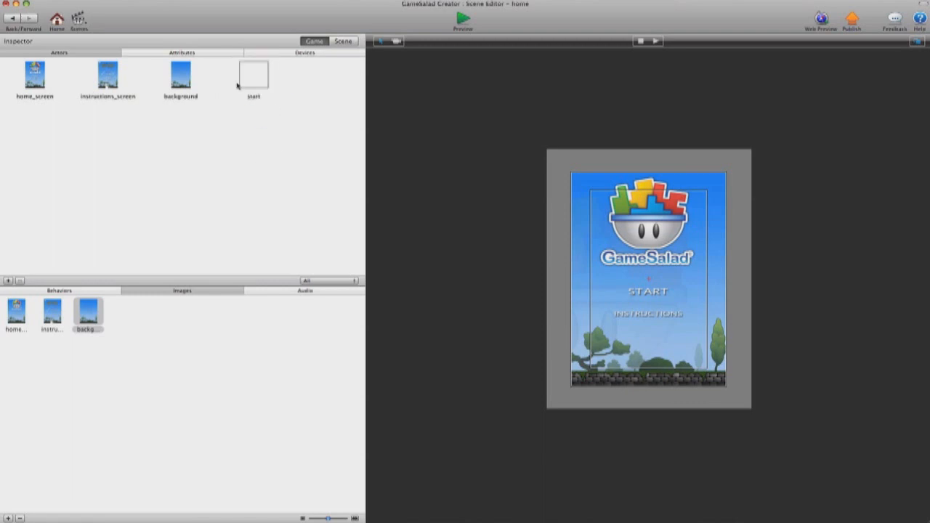
- Place the start actor in the home scene and resize it to cover just the START text
{"action": "left_click_drag", "start_coordinate": [245, 78], "coordinate": [641, 319]}
{"action": "left_click", "coordinate": [646, 326]}
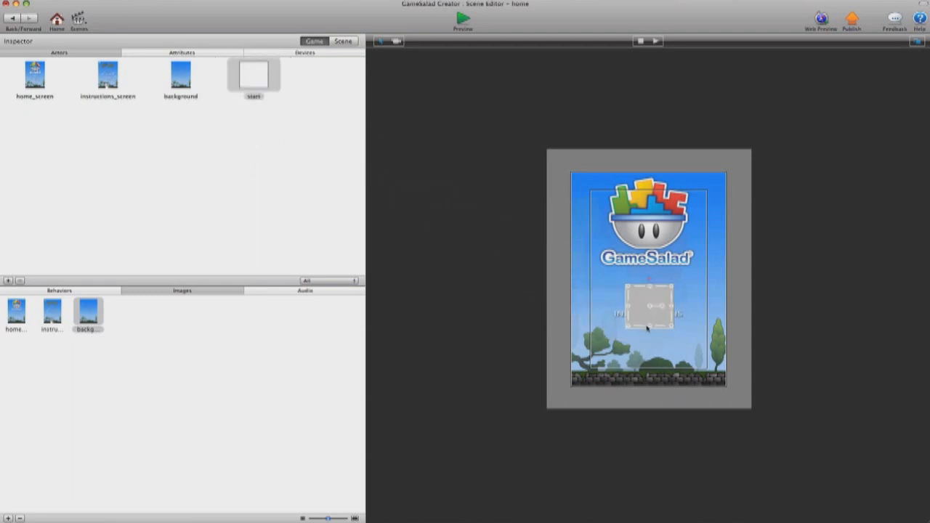
{"action": "left_click_drag", "start_coordinate": [649, 327], "coordinate": [675, 293]}
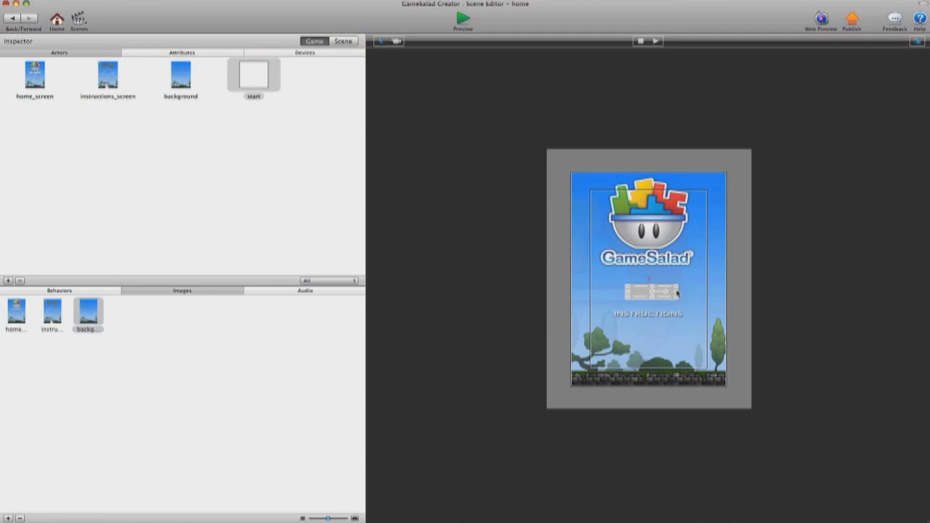
{"action": "left_click_drag", "start_coordinate": [628, 292], "coordinate": [626, 292]}
{"action": "left_click", "coordinate": [227, 164]}
- Add a rule to the start actor with the condition that the actor receives the event touch is pressed
{"action": "double_click", "coordinate": [253, 81]}
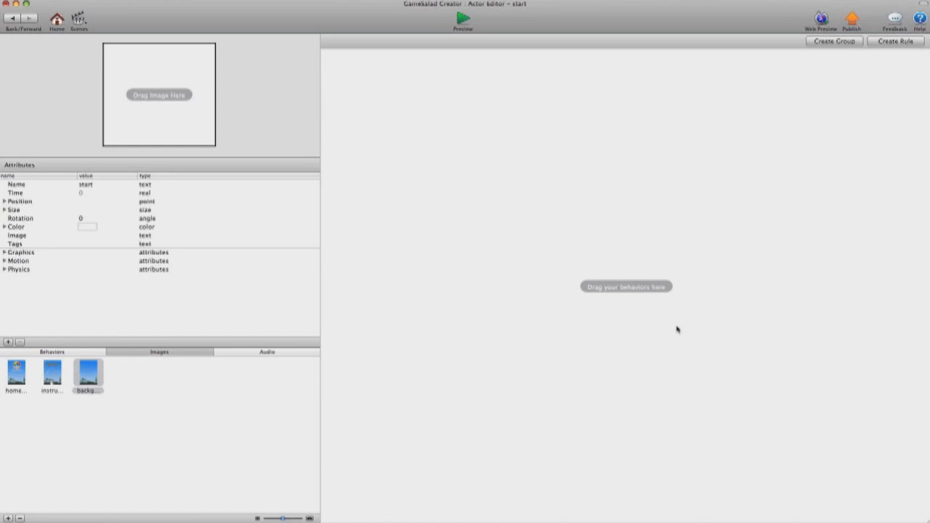
{"action": "left_click", "coordinate": [900, 42]}
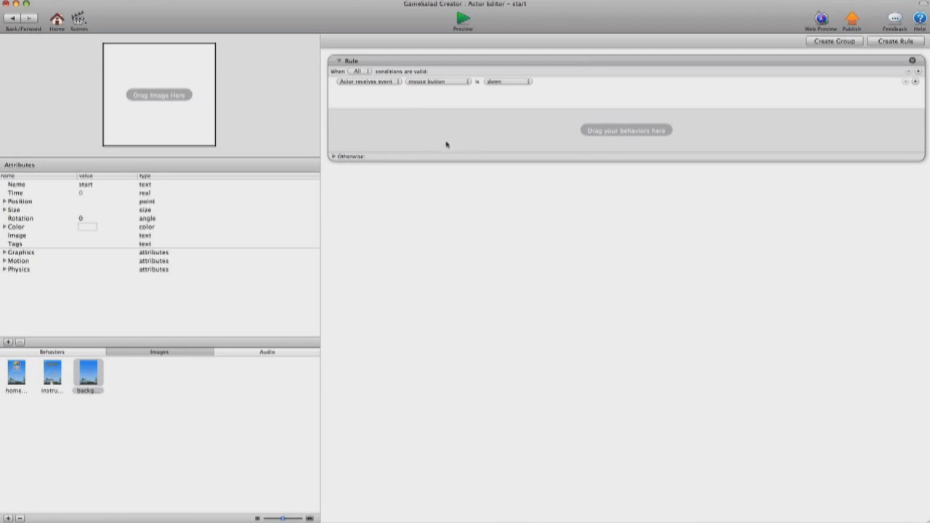
{"action": "left_click", "coordinate": [458, 82]}
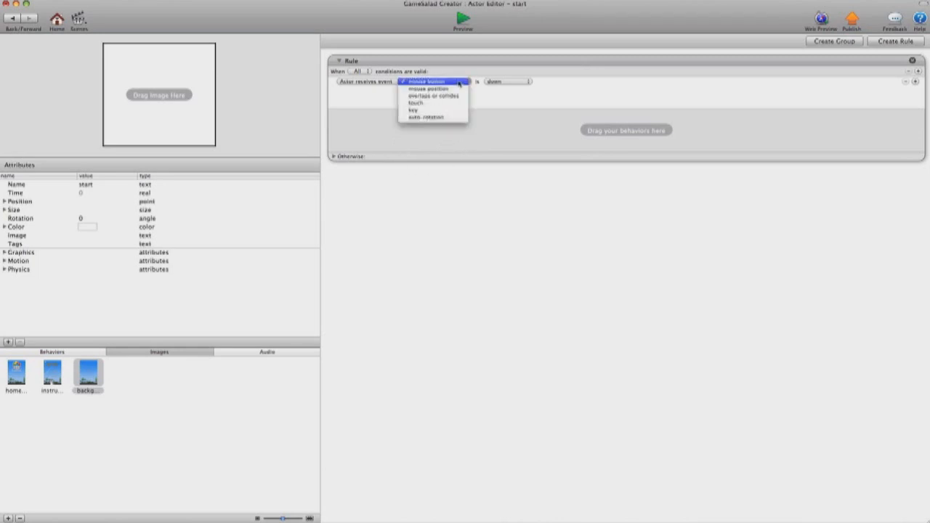
{"action": "left_click", "coordinate": [417, 107]}
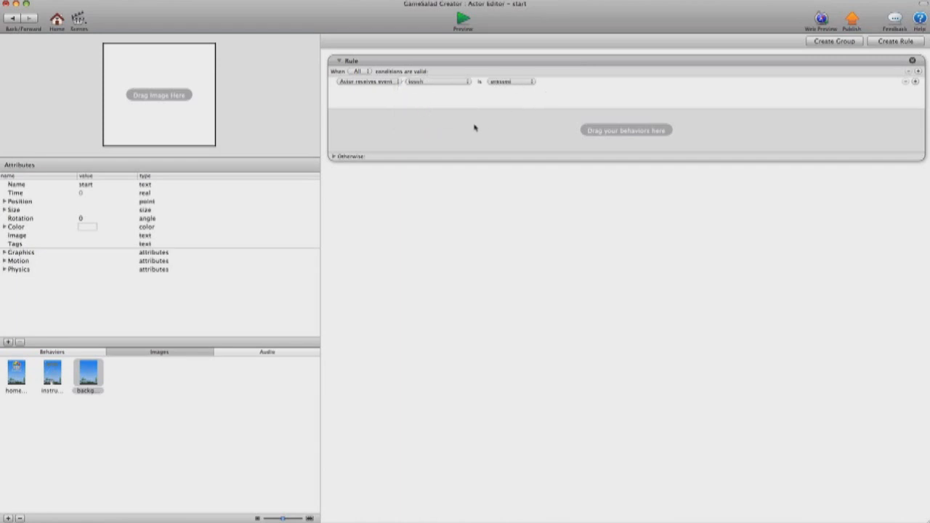
{"action": "left_click", "coordinate": [433, 82]}
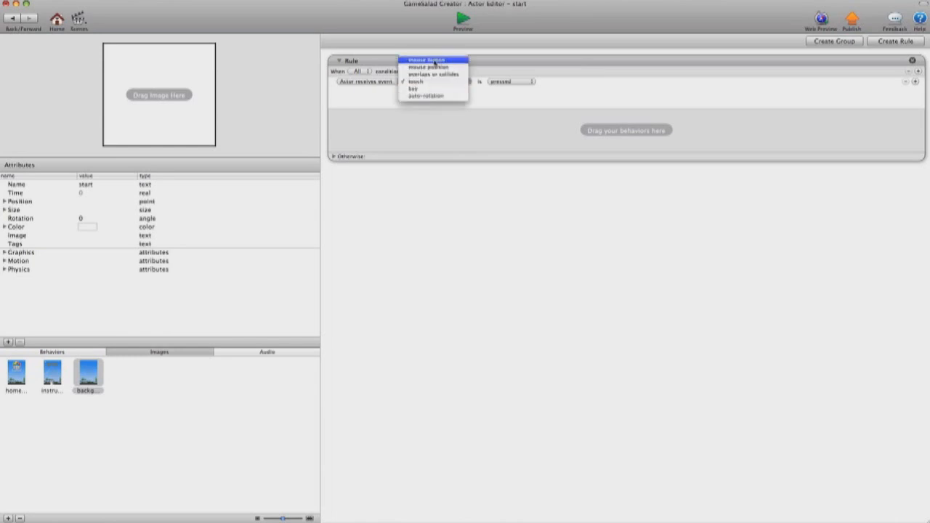
{"action": "left_click", "coordinate": [436, 84]}
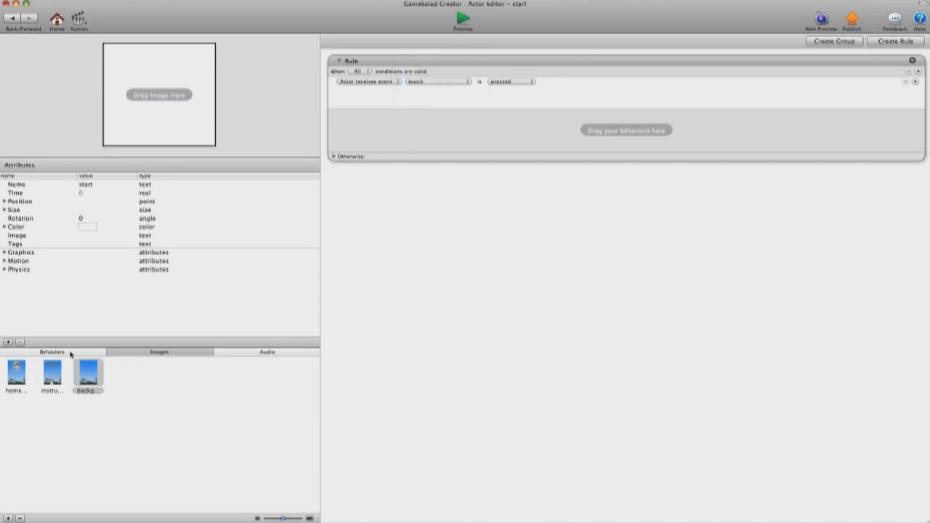
- Add a Change Scene behavior inside the start actor's touch rule and set it to go to play_area
{"action": "left_click", "coordinate": [52, 352]}
{"action": "scroll", "coordinate": [181, 376], "scroll_direction": "down", "scroll_amount": 4}
{"action": "scroll", "coordinate": [193, 399], "scroll_direction": "down", "scroll_amount": 8}
{"action": "scroll", "coordinate": [193, 400], "scroll_direction": "down", "scroll_amount": 5}
{"action": "scroll", "coordinate": [194, 400], "scroll_direction": "down", "scroll_amount": 4}
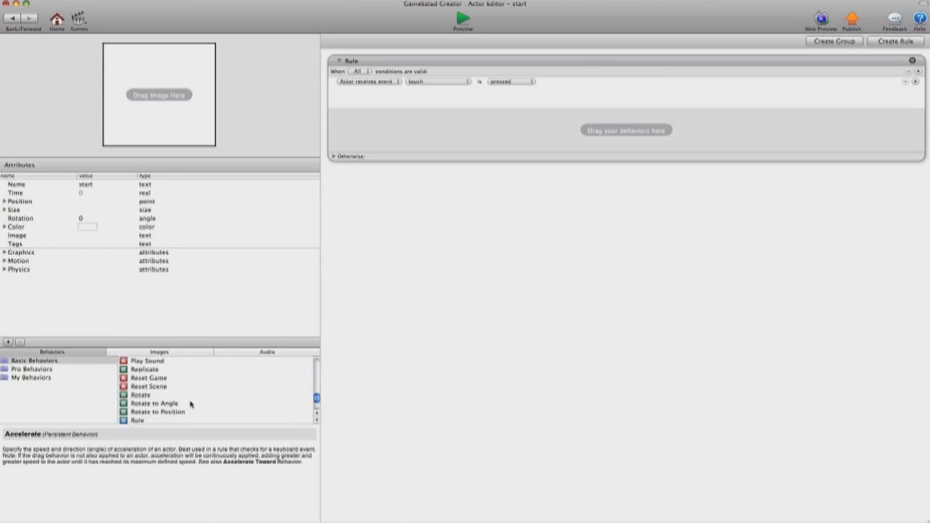
{"action": "scroll", "coordinate": [187, 399], "scroll_direction": "down", "scroll_amount": 4}
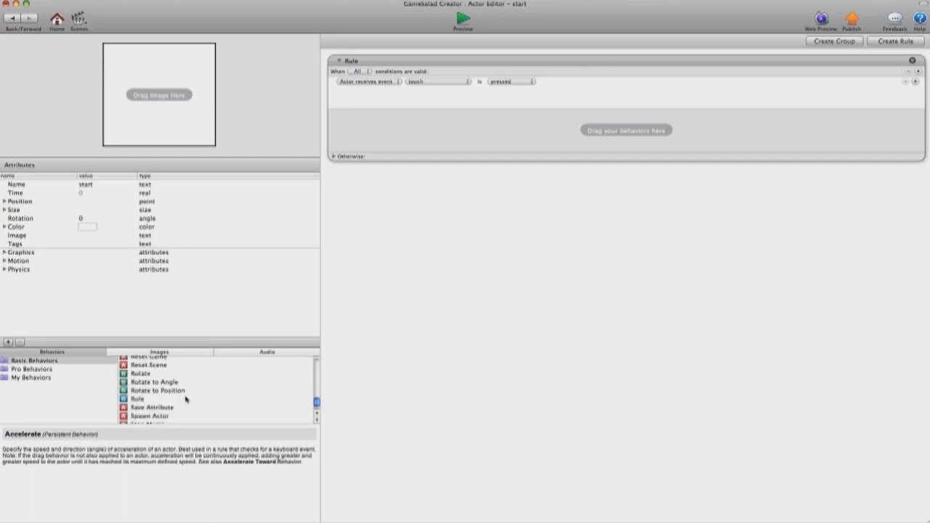
{"action": "scroll", "coordinate": [187, 401], "scroll_direction": "up", "scroll_amount": 15}
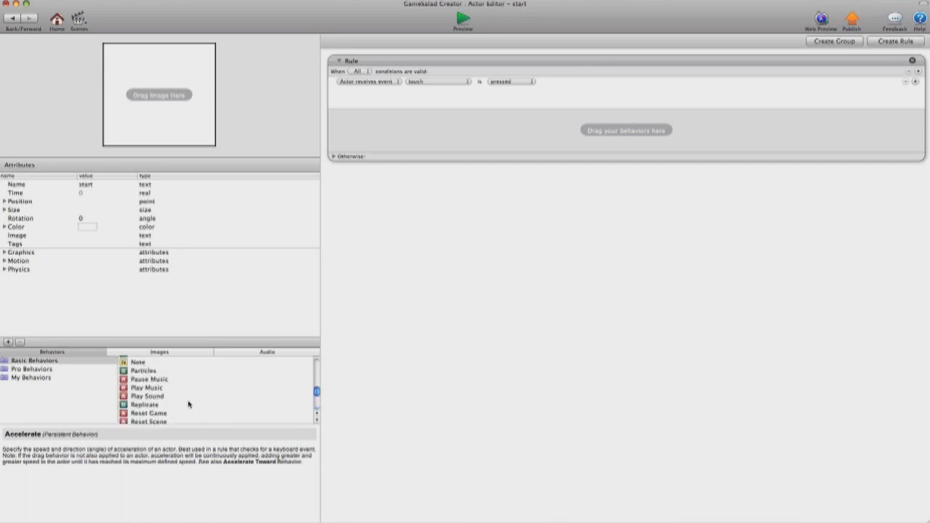
{"action": "scroll", "coordinate": [188, 403], "scroll_direction": "up", "scroll_amount": 8}
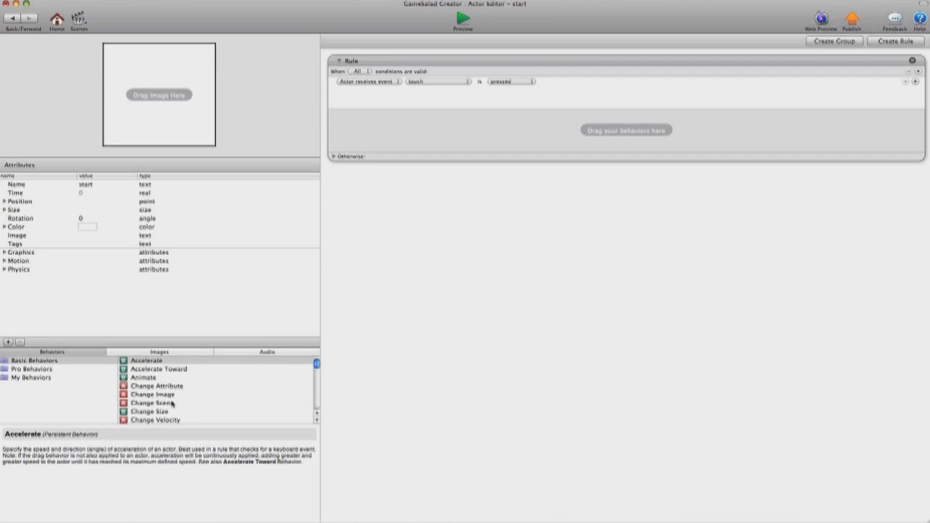
{"action": "left_click", "coordinate": [158, 405]}
{"action": "left_click_drag", "start_coordinate": [150, 406], "coordinate": [472, 131]}
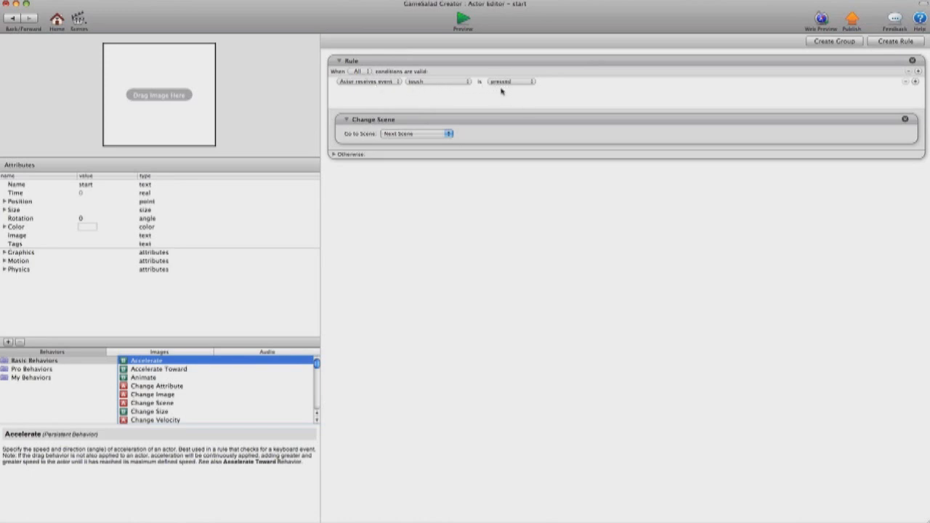
{"action": "left_click", "coordinate": [427, 134]}
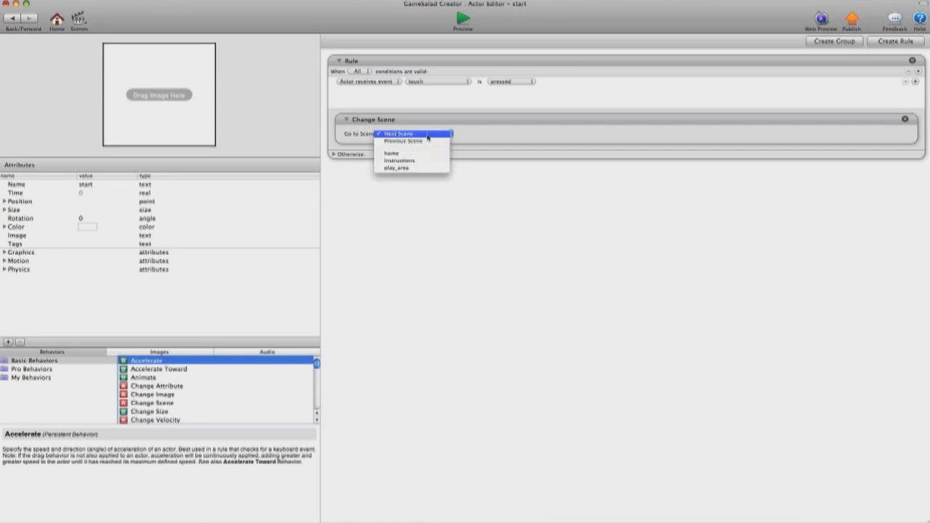
{"action": "left_click", "coordinate": [405, 169]}
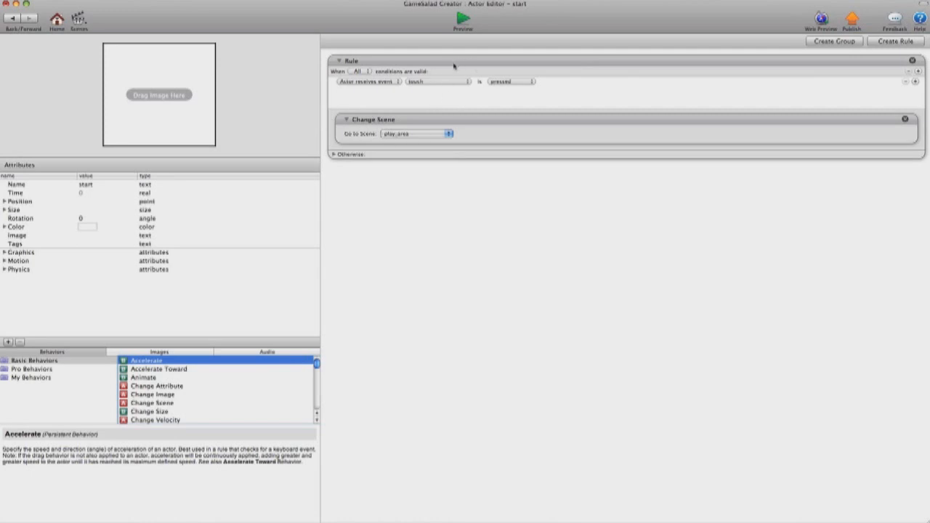
- Preview the home scene, test the start actor's scene change, and return to the scene editor
{"action": "left_click", "coordinate": [10, 18]}
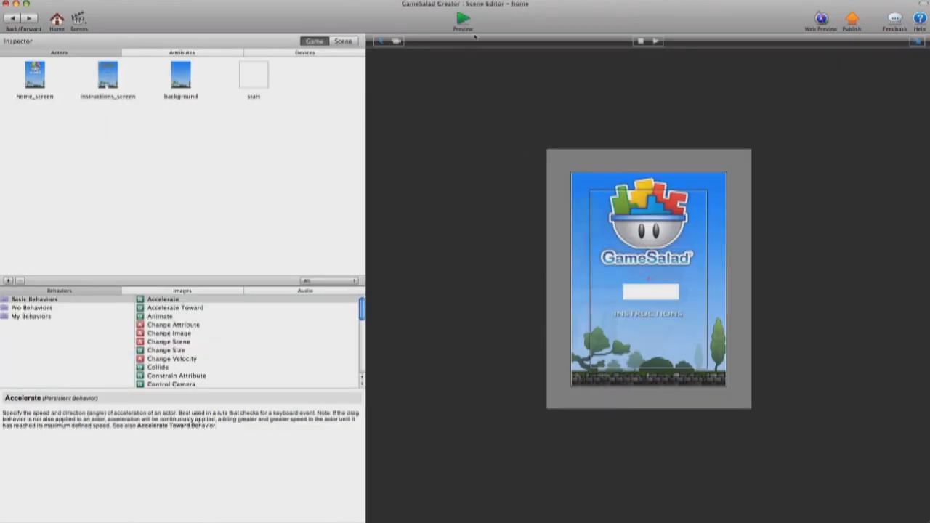
{"action": "left_click", "coordinate": [460, 19]}
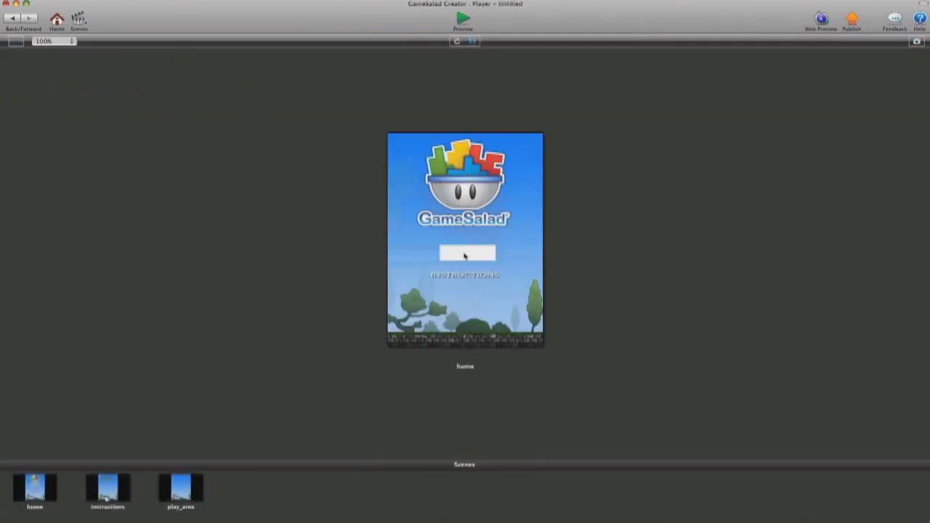
{"action": "left_click", "coordinate": [464, 255]}
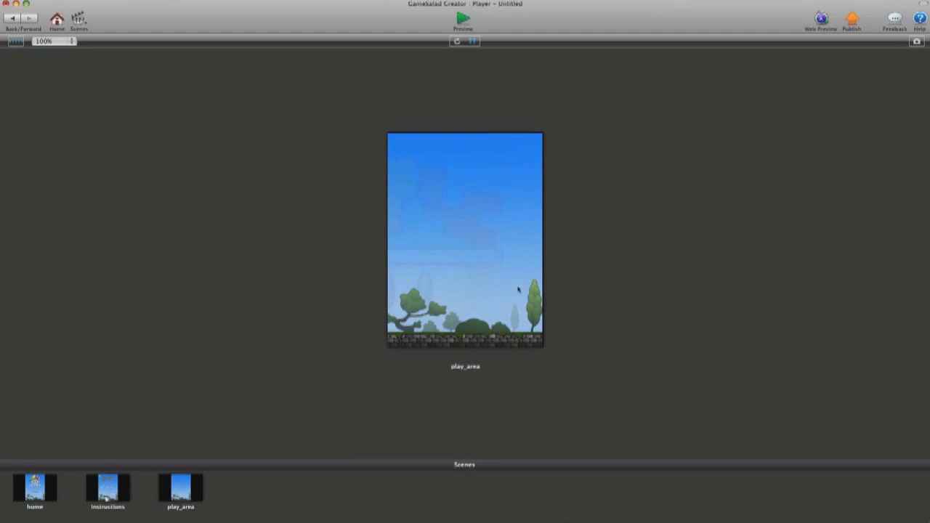
{"action": "left_click", "coordinate": [9, 19]}
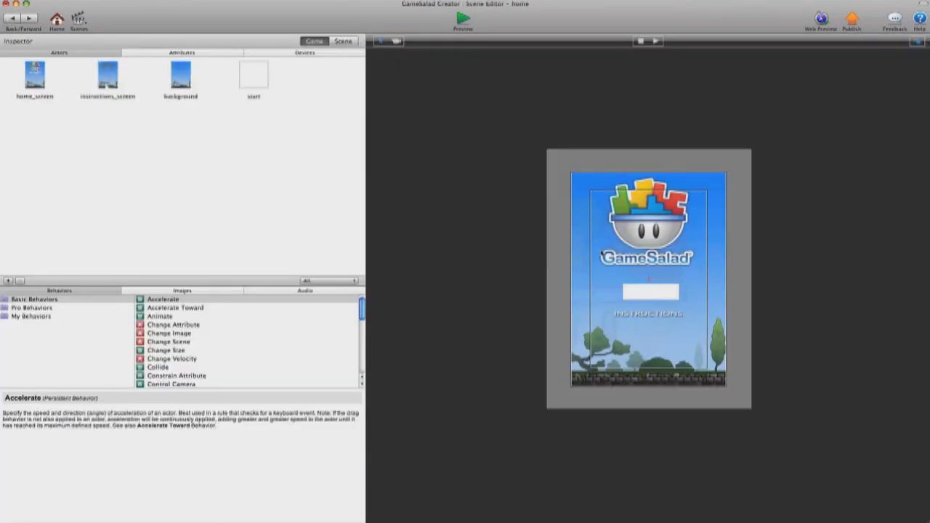
- Make the start actor invisible in its graphics attributes and recentre it over the START text in the home scene
{"action": "double_click", "coordinate": [258, 79]}
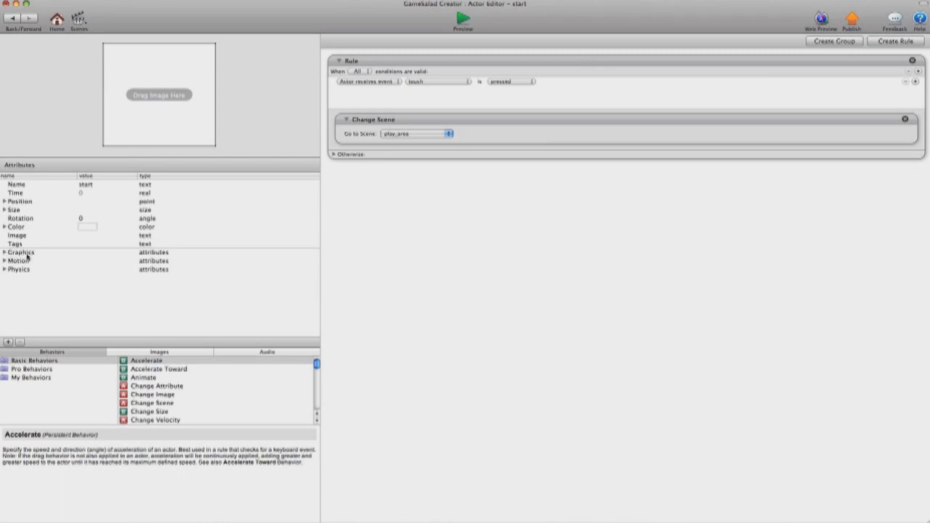
{"action": "left_click", "coordinate": [3, 253]}
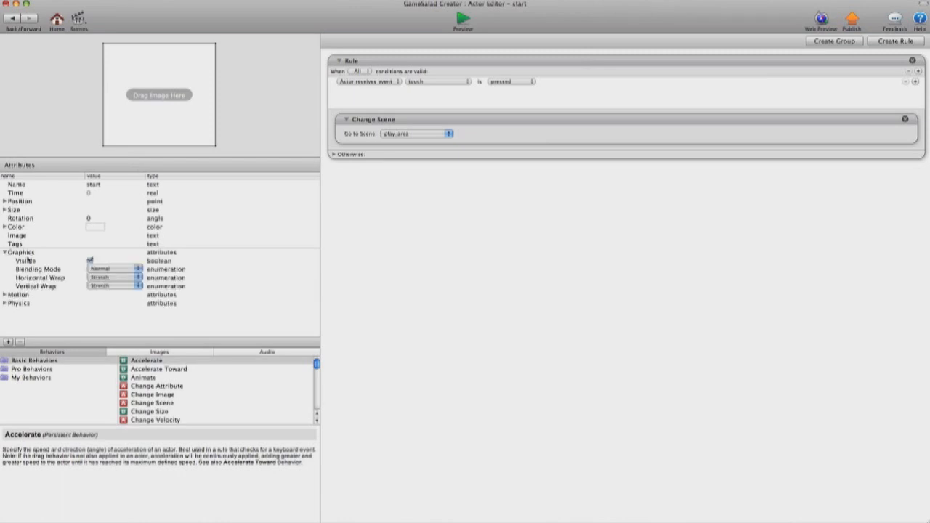
{"action": "left_click", "coordinate": [90, 260]}
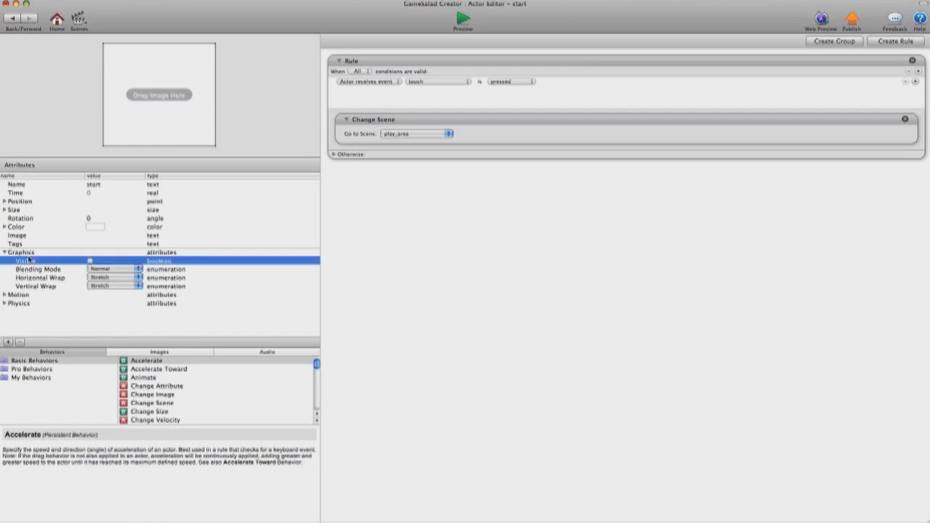
{"action": "left_click", "coordinate": [14, 18]}
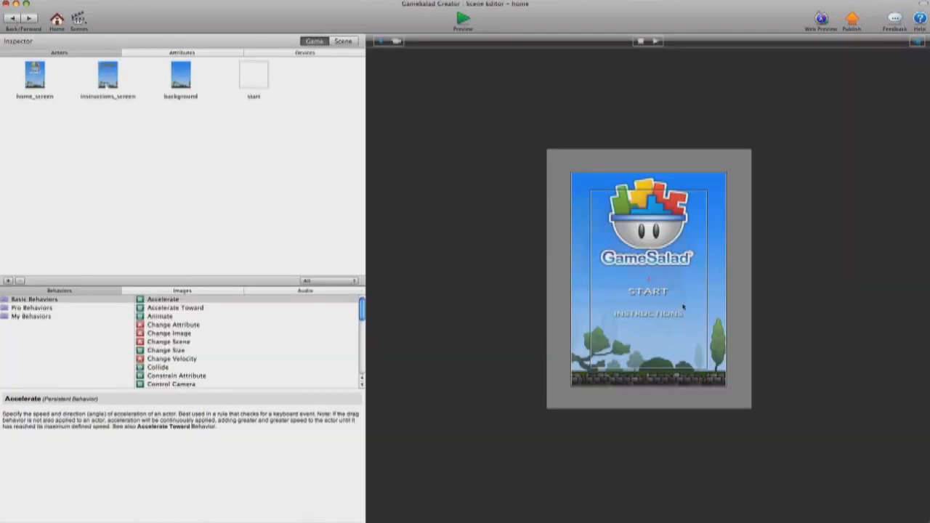
{"action": "left_click", "coordinate": [633, 293]}
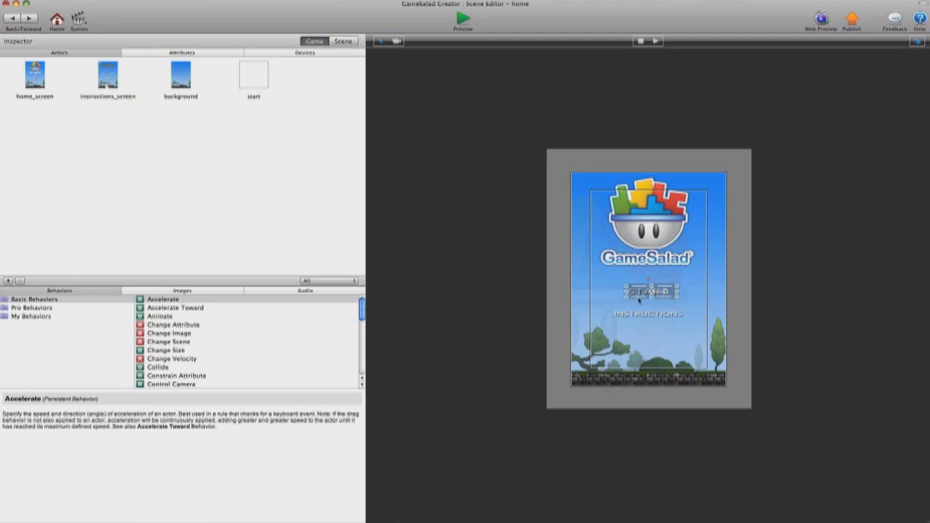
{"action": "left_click_drag", "start_coordinate": [640, 293], "coordinate": [637, 293]}
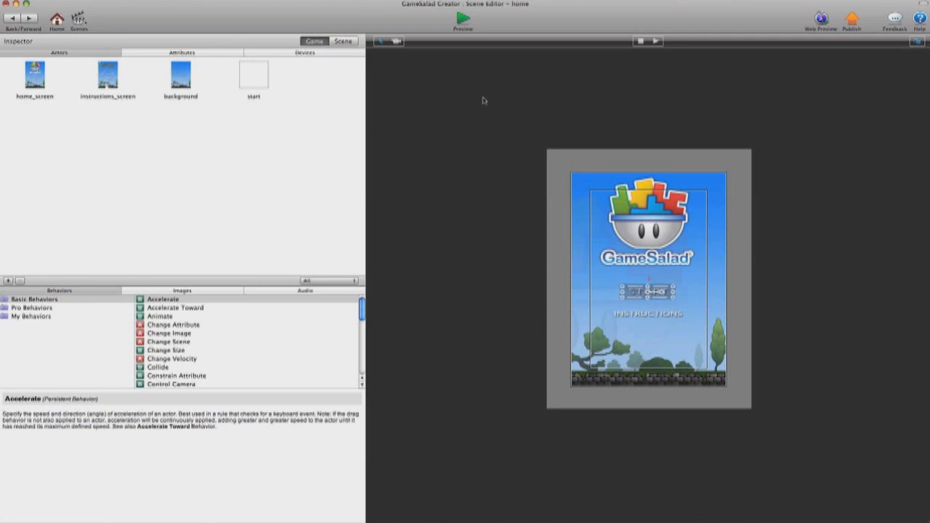
- Preview the home scene, test the invisible start actor over the START text, and return to the scene editor
{"action": "left_click", "coordinate": [452, 20]}
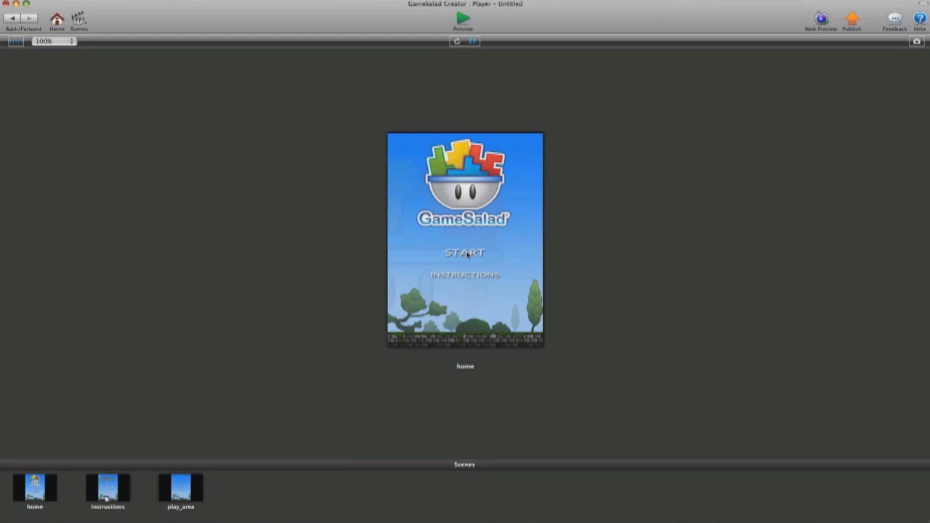
{"action": "left_click", "coordinate": [467, 253]}
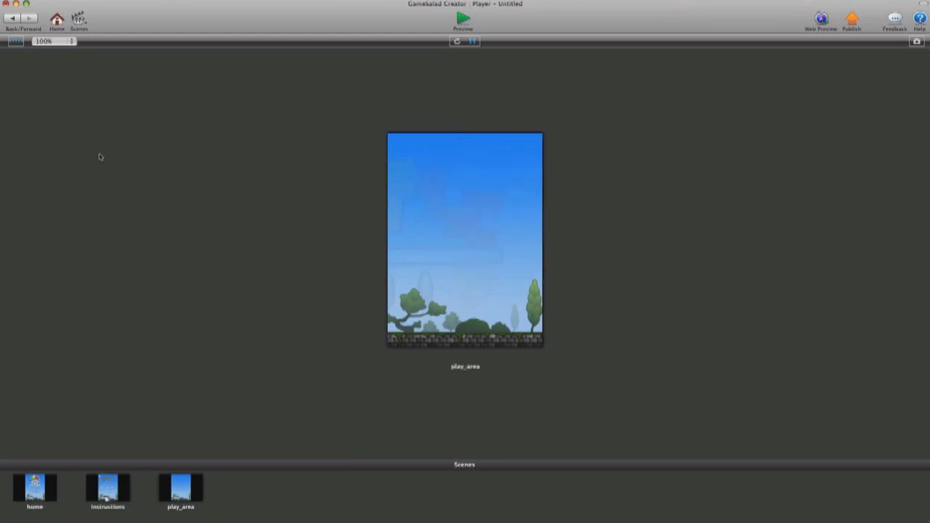
{"action": "left_click", "coordinate": [11, 19]}
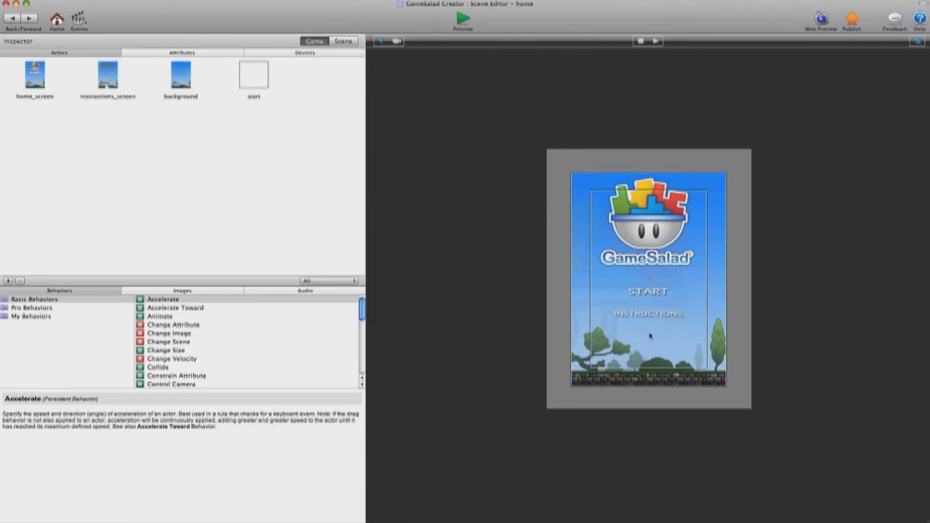
- Create a new actor and name it instructions
{"action": "left_click", "coordinate": [9, 281]}
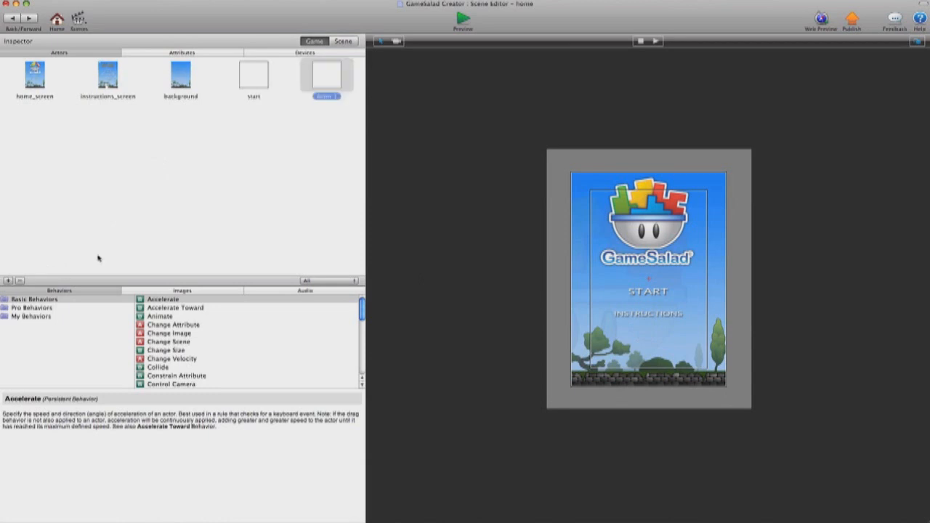
{"action": "left_click", "coordinate": [329, 96]}
{"action": "double_click", "coordinate": [329, 96]}
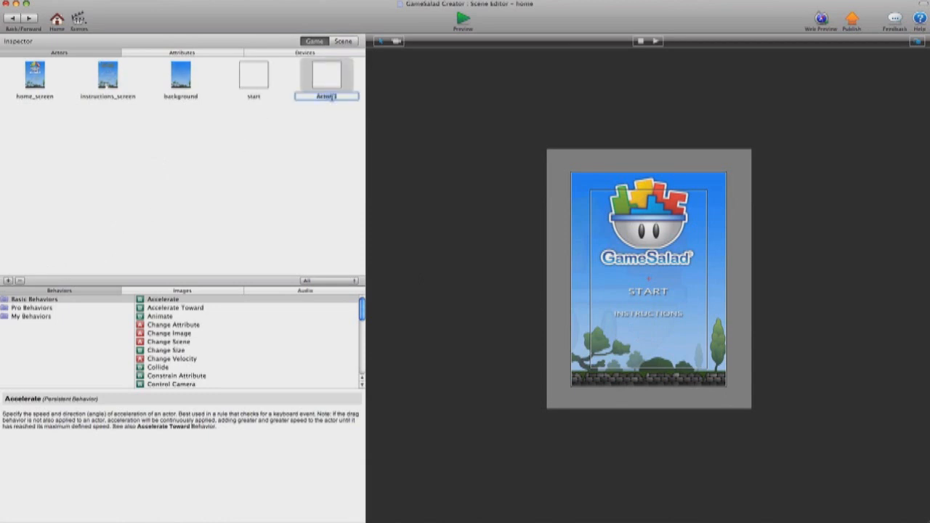
{"action": "type", "text": "instructions"}
{"action": "left_click", "coordinate": [328, 120]}
- Place the instructions actor in the home scene and resize it to cover just the INSTRUCTIONS text
{"action": "left_click_drag", "start_coordinate": [326, 78], "coordinate": [630, 342]}
{"action": "left_click", "coordinate": [635, 352]}
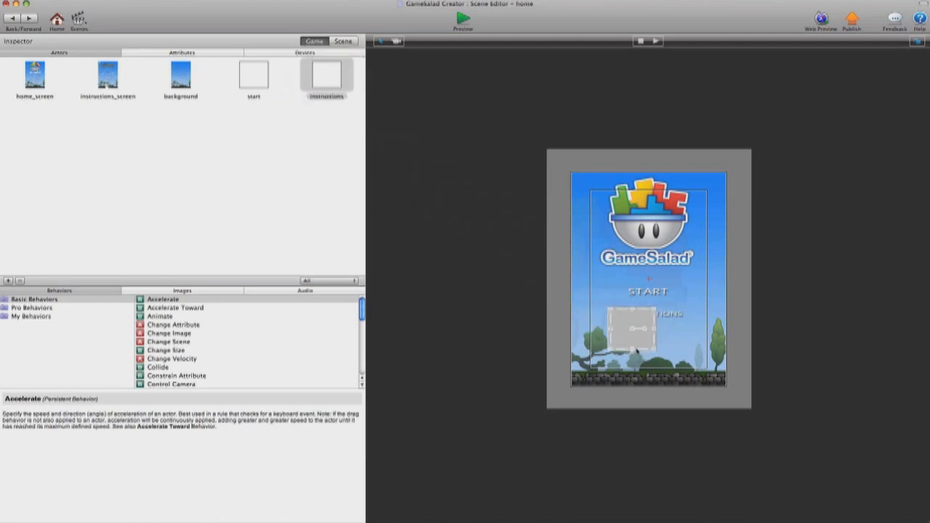
{"action": "left_click_drag", "start_coordinate": [633, 351], "coordinate": [634, 324]}
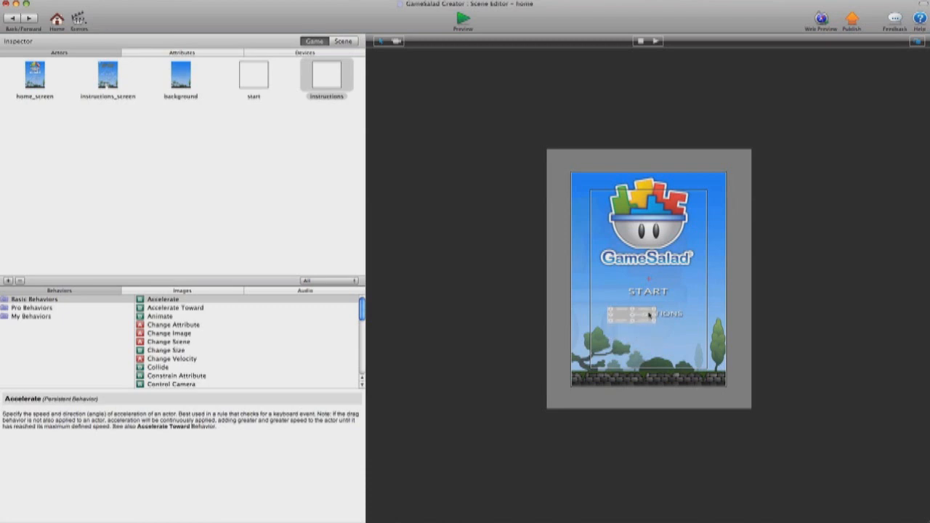
{"action": "left_click_drag", "start_coordinate": [655, 318], "coordinate": [686, 319]}
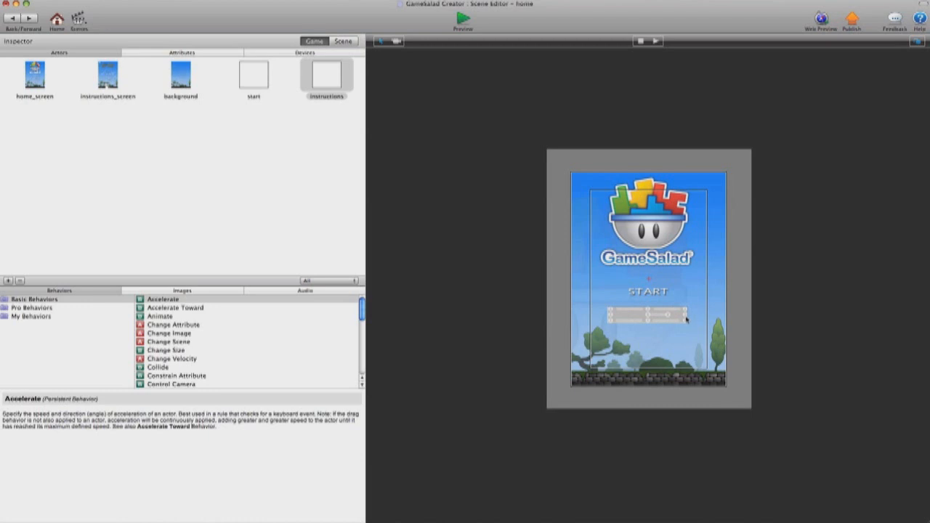
{"action": "left_click_drag", "start_coordinate": [674, 318], "coordinate": [676, 321]}
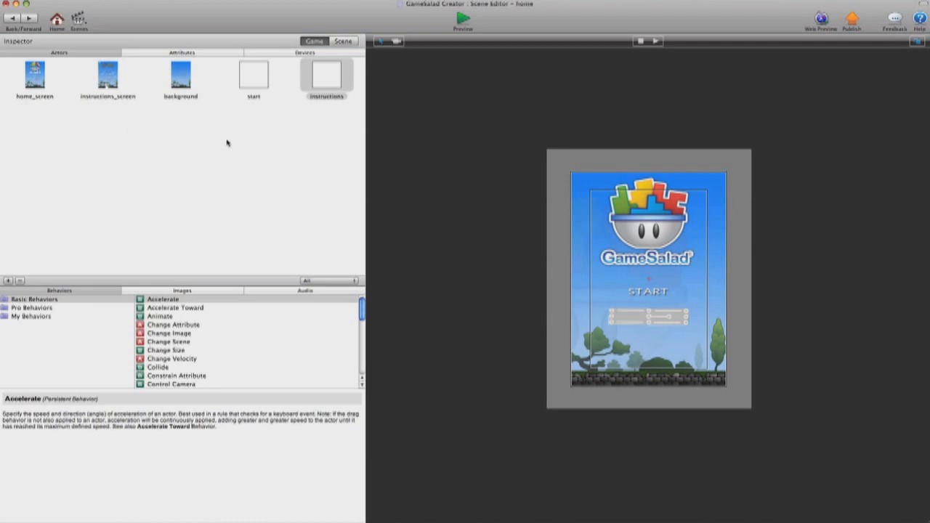
- Add a rule to the instructions actor with the condition that the actor receives the event touch is pressed
{"action": "left_click", "coordinate": [331, 74]}
{"action": "double_click", "coordinate": [331, 75]}
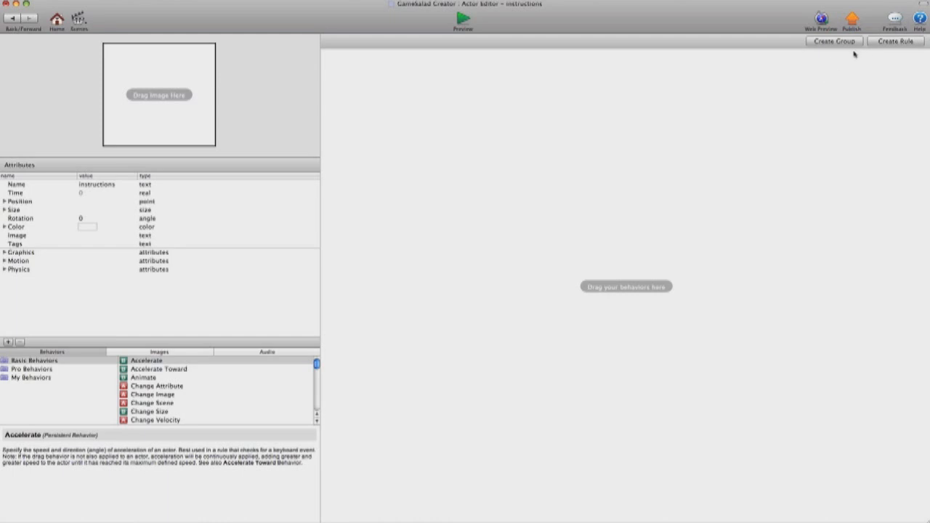
{"action": "left_click", "coordinate": [893, 42]}
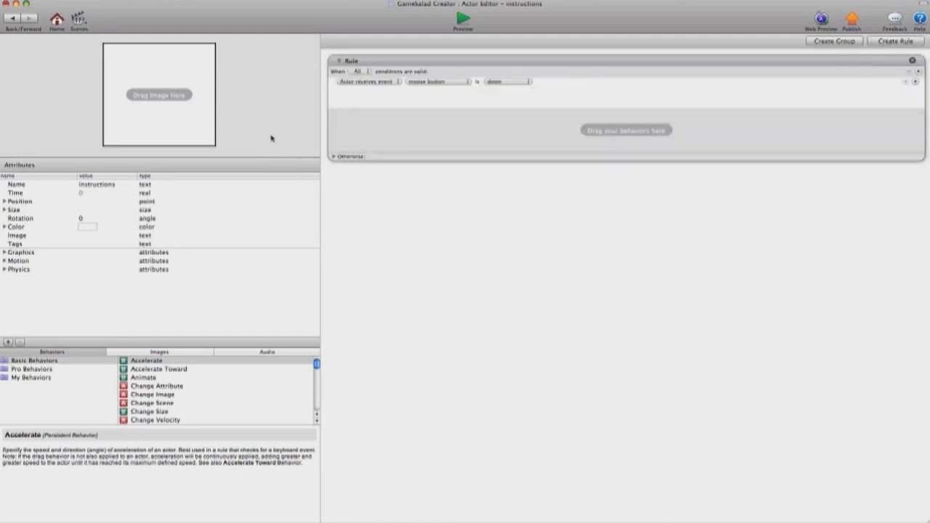
{"action": "left_click", "coordinate": [433, 83]}
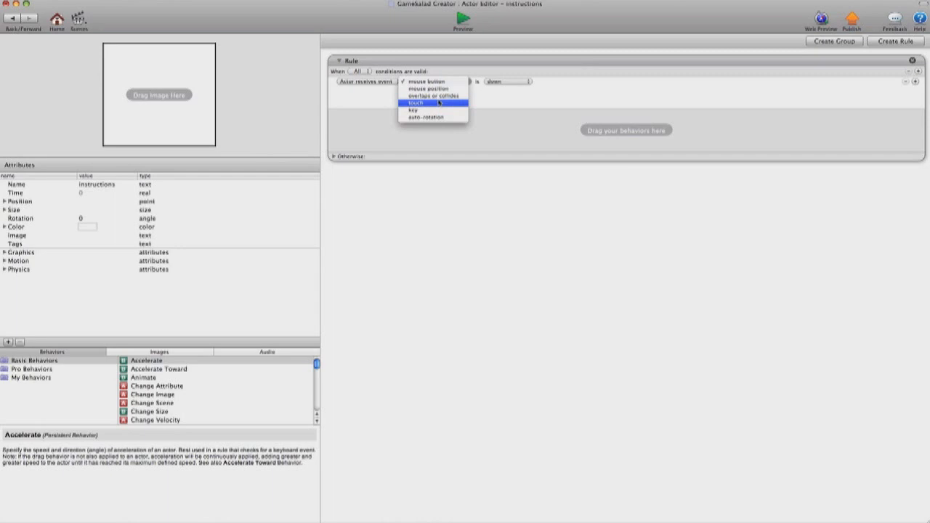
{"action": "left_click", "coordinate": [439, 103]}
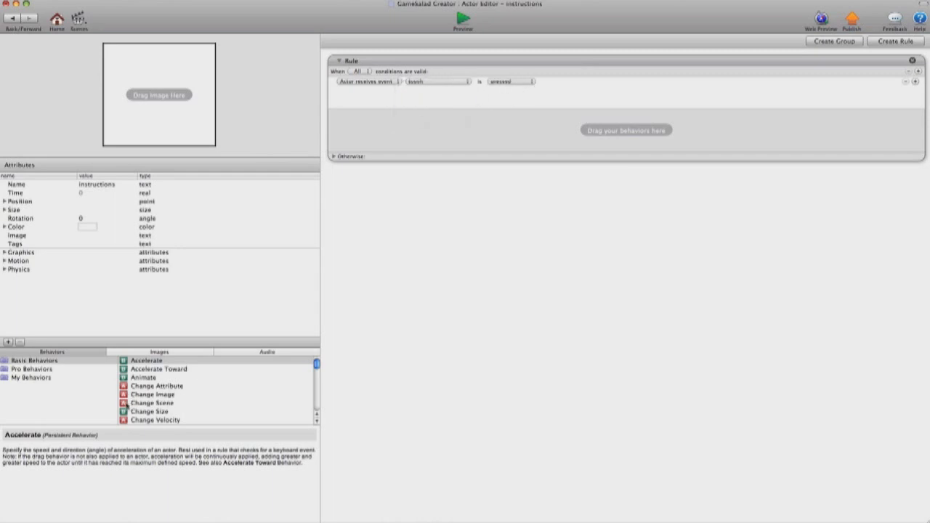
- Add a Change Scene behavior inside the instructions actor's touch rule, set it to go to instructions, and return to the home scene
{"action": "left_click_drag", "start_coordinate": [123, 403], "coordinate": [455, 135]}
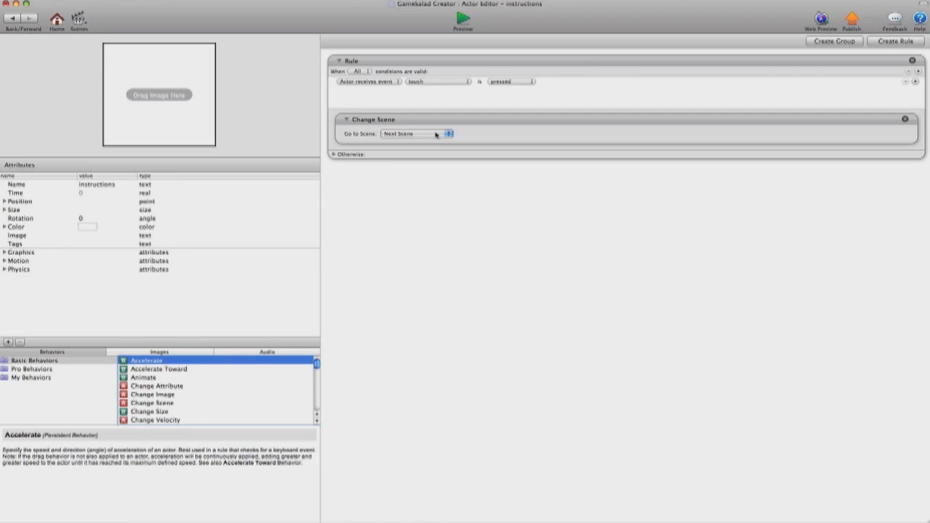
{"action": "left_click", "coordinate": [404, 134]}
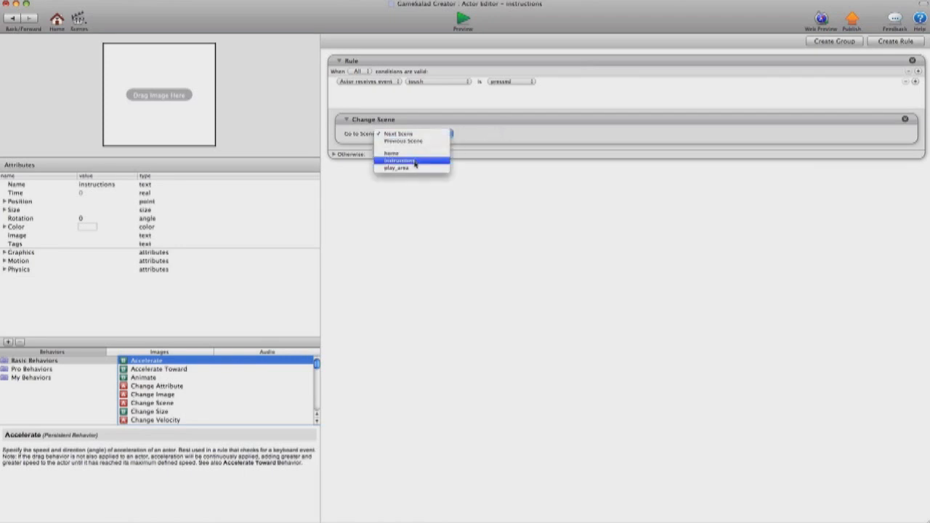
{"action": "left_click", "coordinate": [414, 164]}
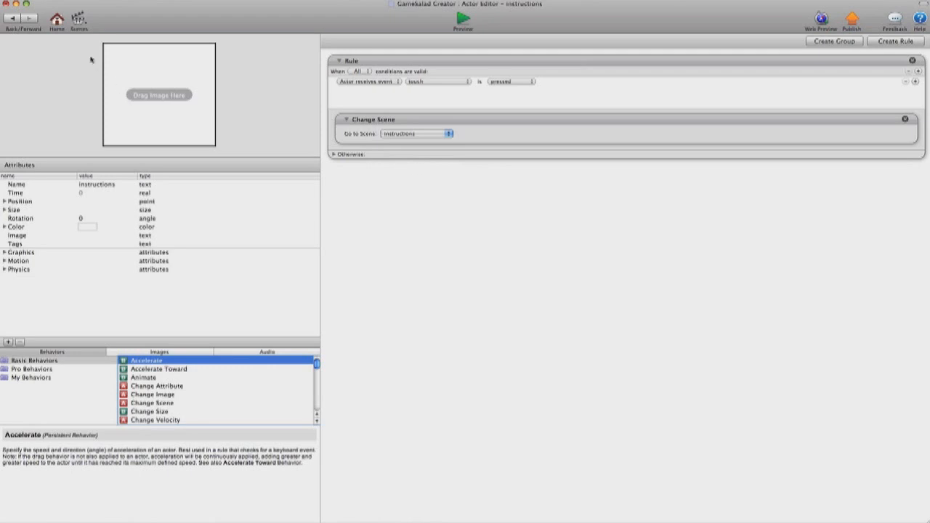
{"action": "left_click", "coordinate": [10, 20]}
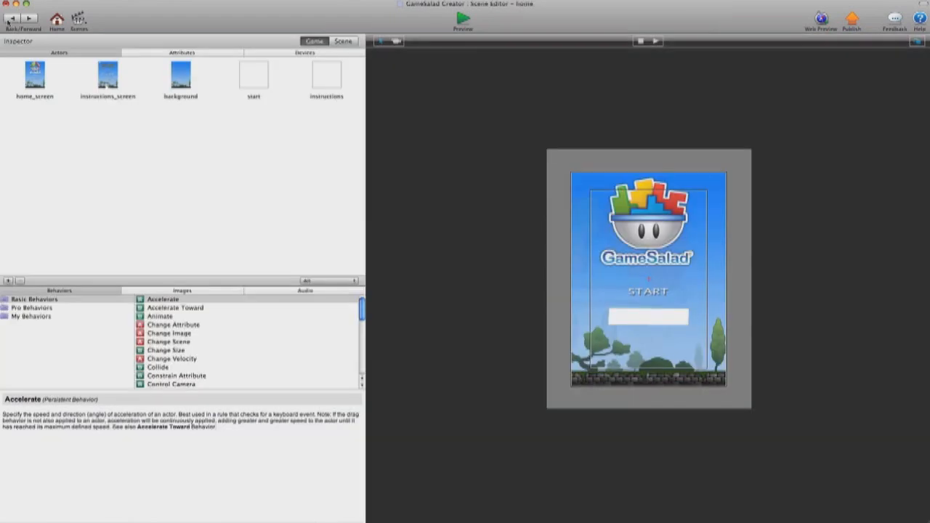
- Make the instructions actor invisible in its graphics attributes and return to the home scene
{"action": "double_click", "coordinate": [321, 84]}
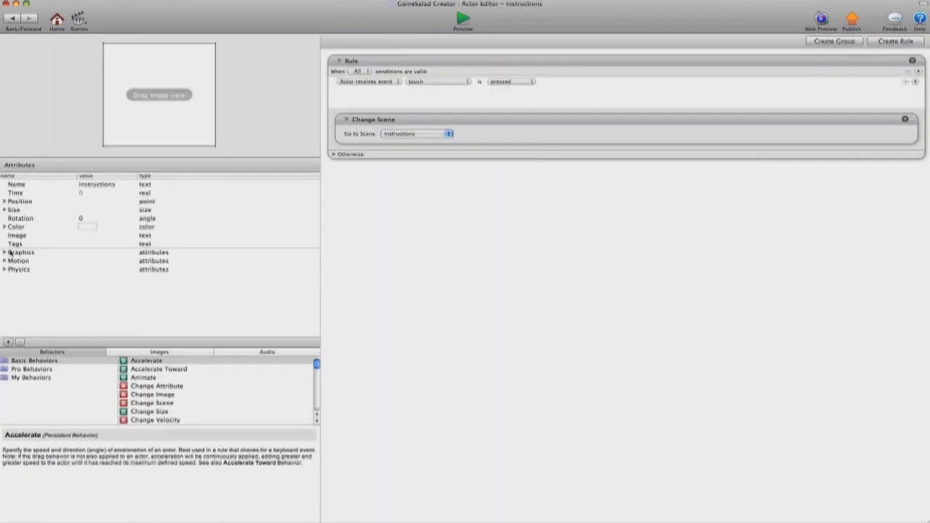
{"action": "left_click", "coordinate": [6, 252]}
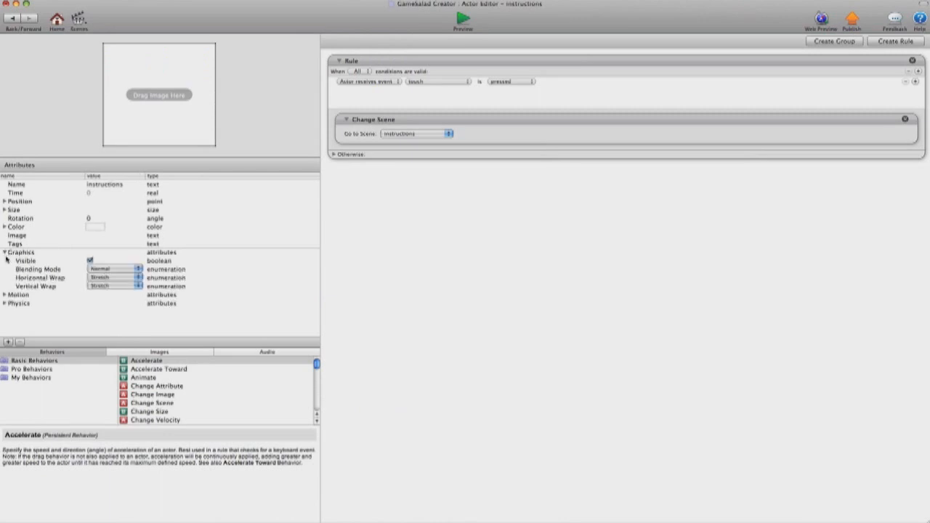
{"action": "left_click", "coordinate": [90, 261]}
{"action": "left_click", "coordinate": [16, 17]}
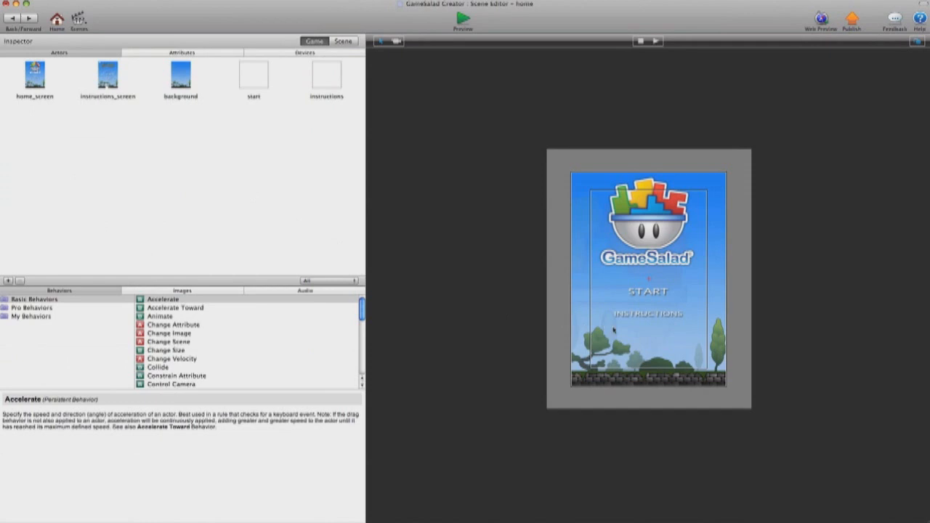
- Preview the home scene, test the instructions actor's scene change, and return to the scene editor
{"action": "left_click", "coordinate": [463, 19]}
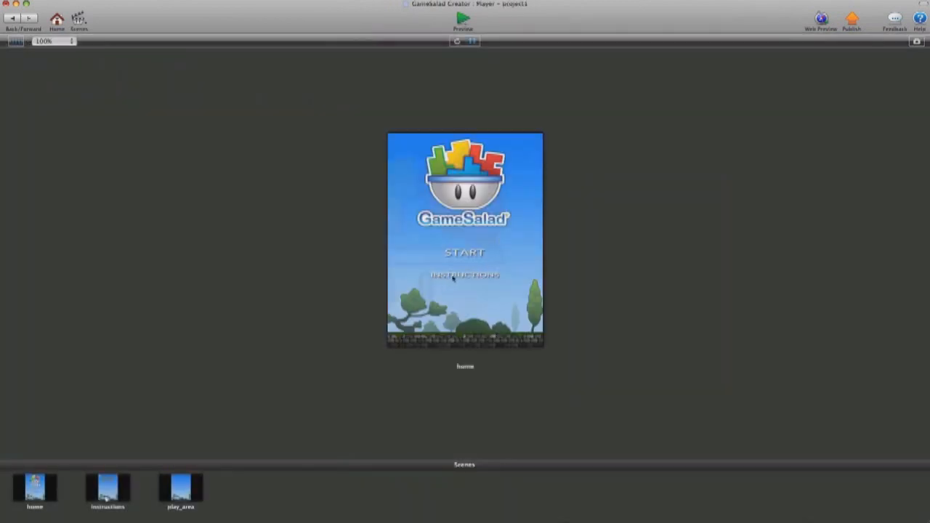
{"action": "left_click", "coordinate": [464, 277]}
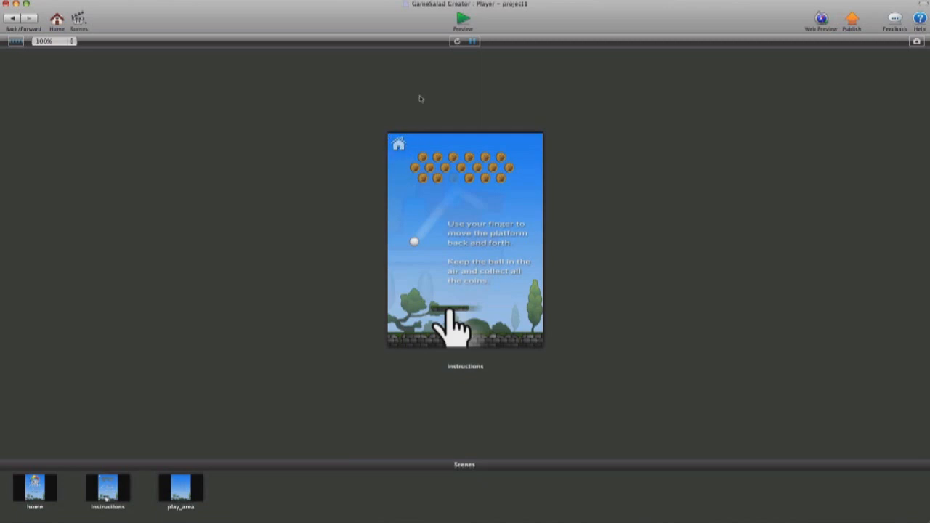
{"action": "left_click", "coordinate": [12, 20]}
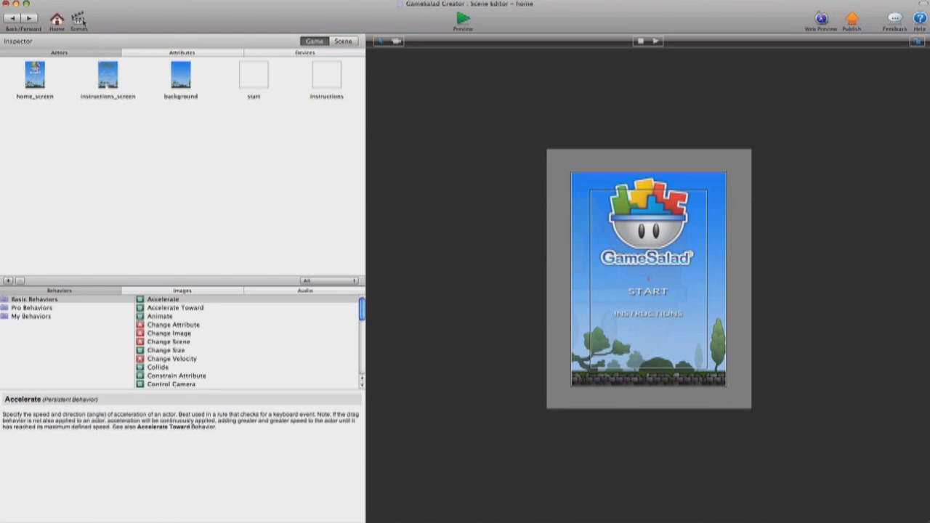
- Switch to the instructions scene and create a new actor named home_button
{"action": "left_click", "coordinate": [79, 20]}
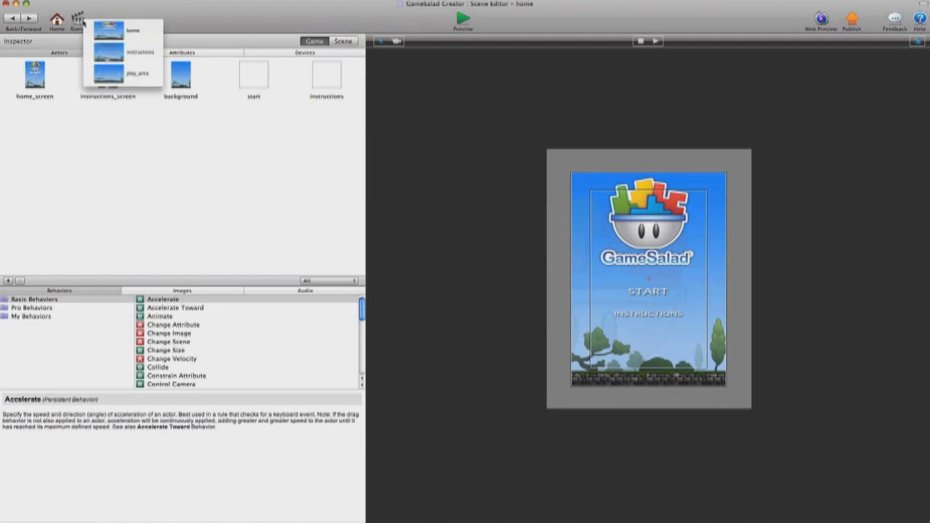
{"action": "left_click", "coordinate": [140, 53]}
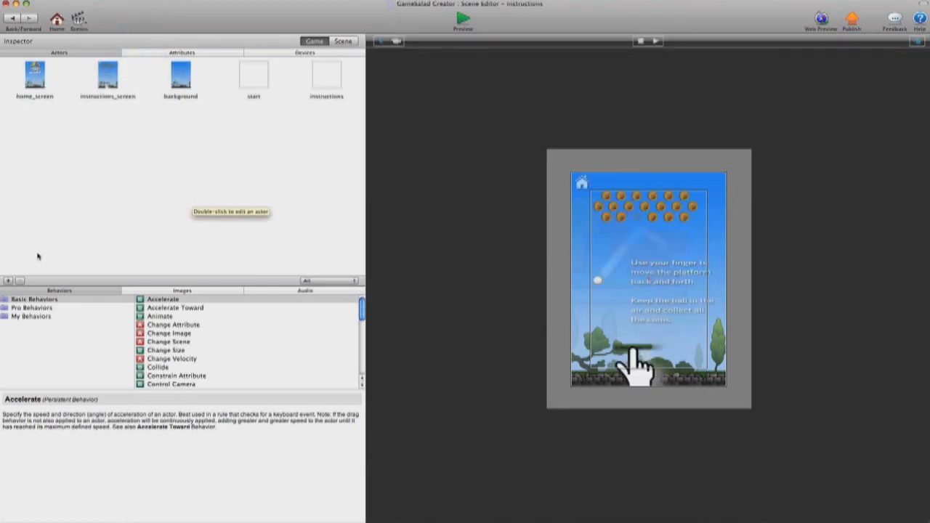
{"action": "left_click", "coordinate": [7, 280]}
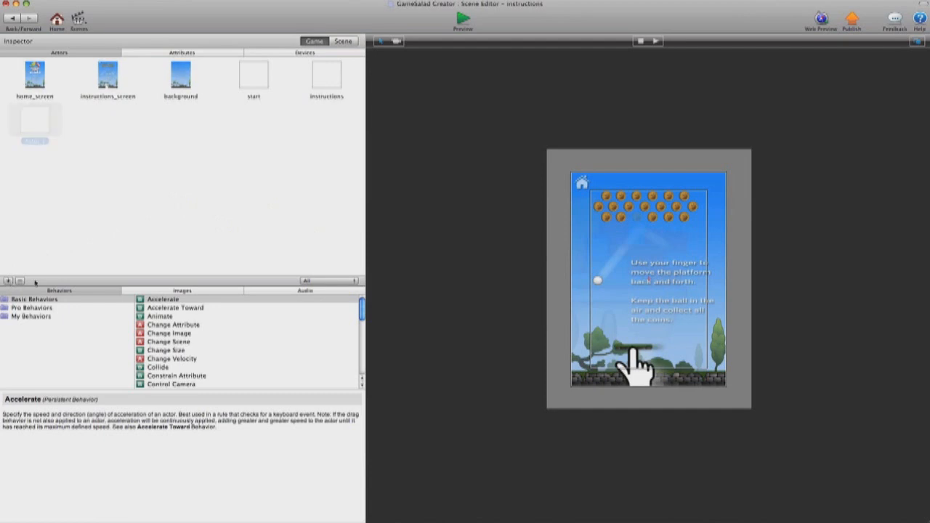
{"action": "double_click", "coordinate": [38, 141]}
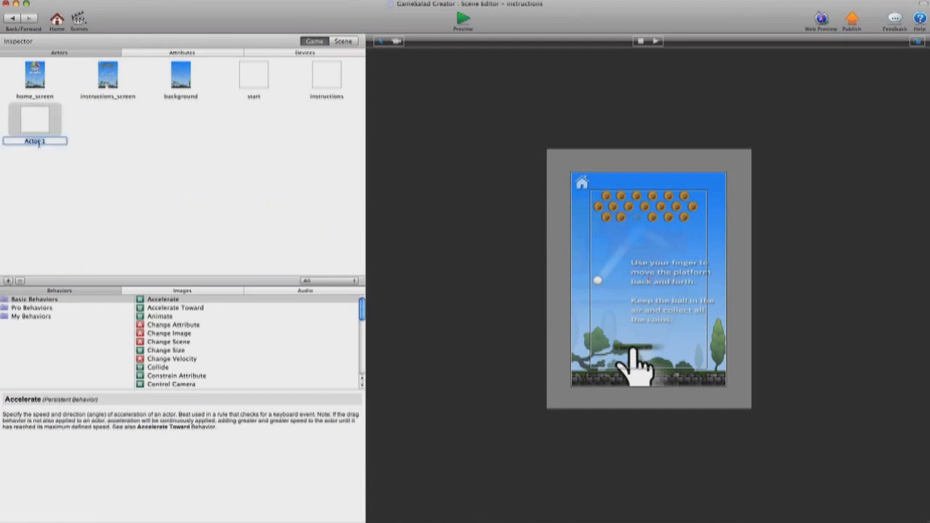
{"action": "type", "text": "home_button"}
{"action": "left_click", "coordinate": [60, 162]}
- Place the home_button actor in the instructions scene, sized to cover the house icon, and open the actor for editing
{"action": "left_click_drag", "start_coordinate": [42, 118], "coordinate": [599, 205]}
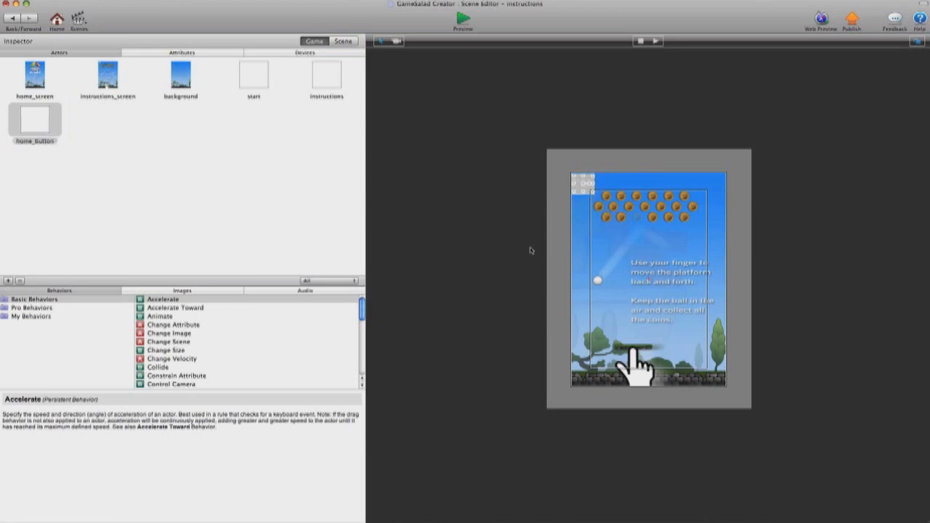
{"action": "left_click", "coordinate": [183, 188]}
{"action": "double_click", "coordinate": [38, 128]}
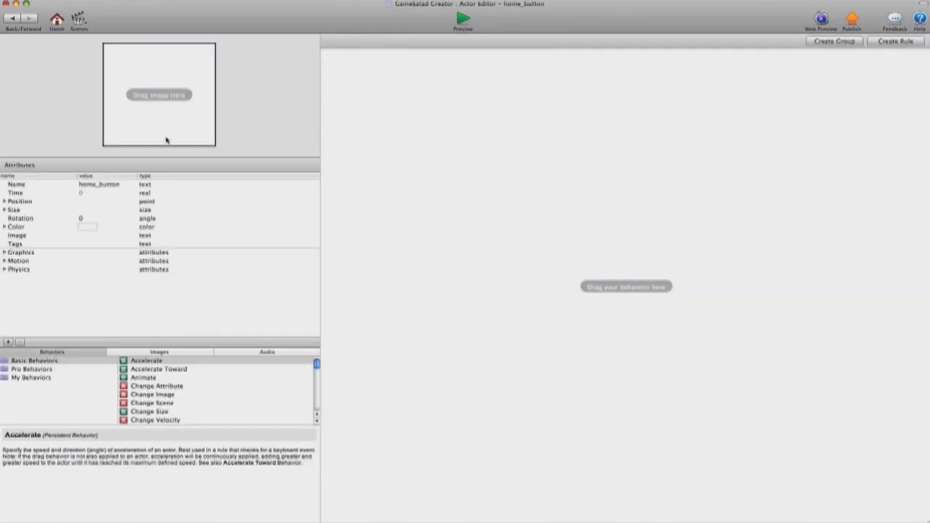
- Add a rule to the home_button actor that changes the scene to home when touch is pressed, and return to the instructions scene
{"action": "left_click", "coordinate": [896, 42]}
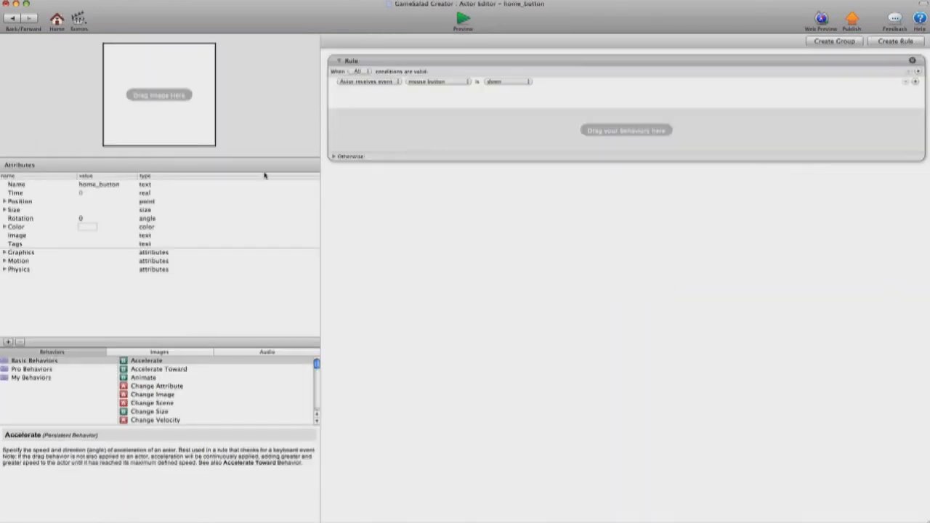
{"action": "left_click", "coordinate": [460, 82]}
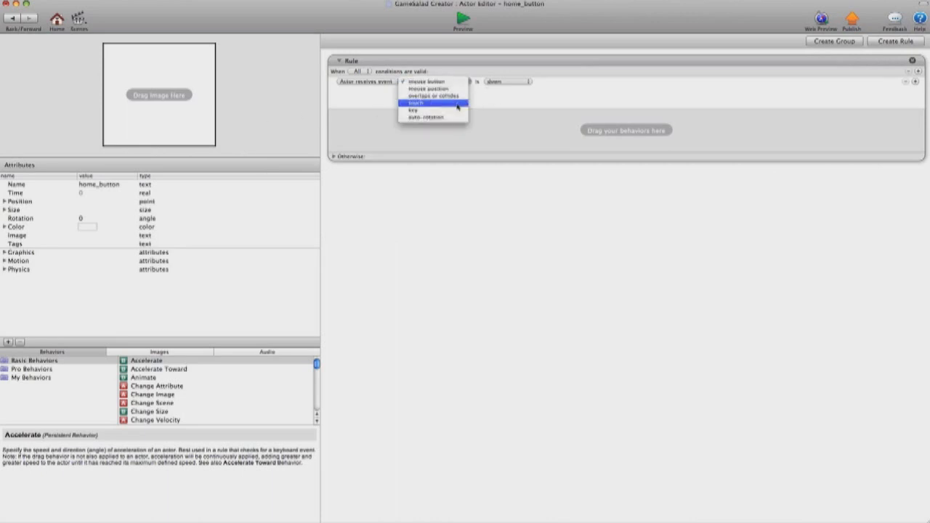
{"action": "left_click", "coordinate": [456, 103]}
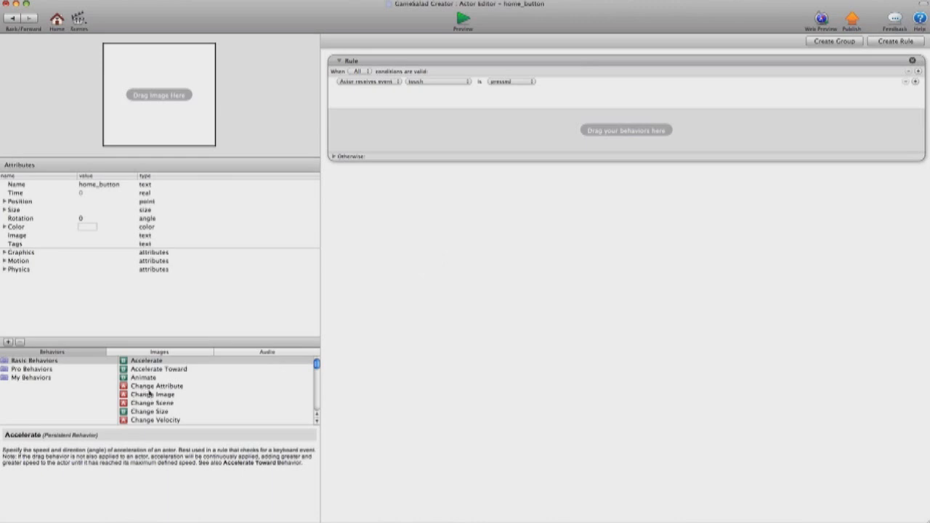
{"action": "left_click_drag", "start_coordinate": [153, 406], "coordinate": [428, 133]}
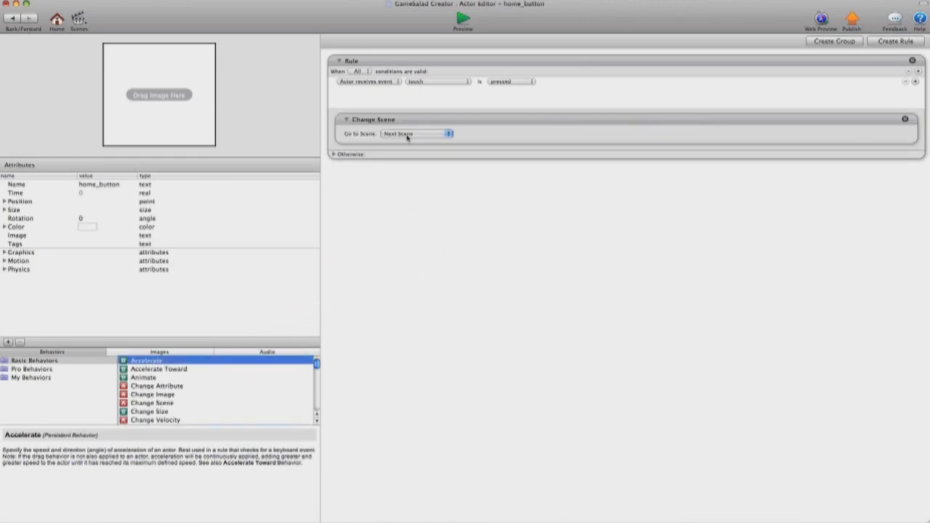
{"action": "left_click", "coordinate": [393, 135]}
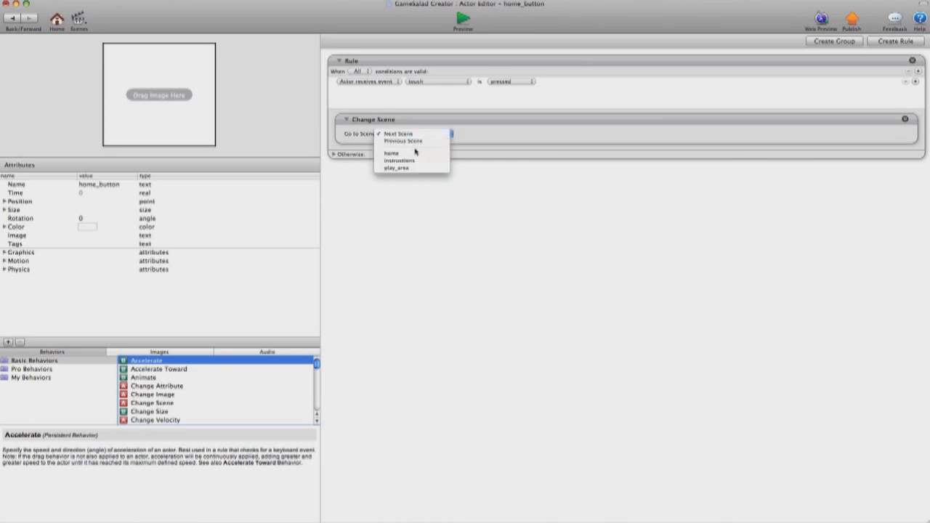
{"action": "left_click", "coordinate": [415, 155]}
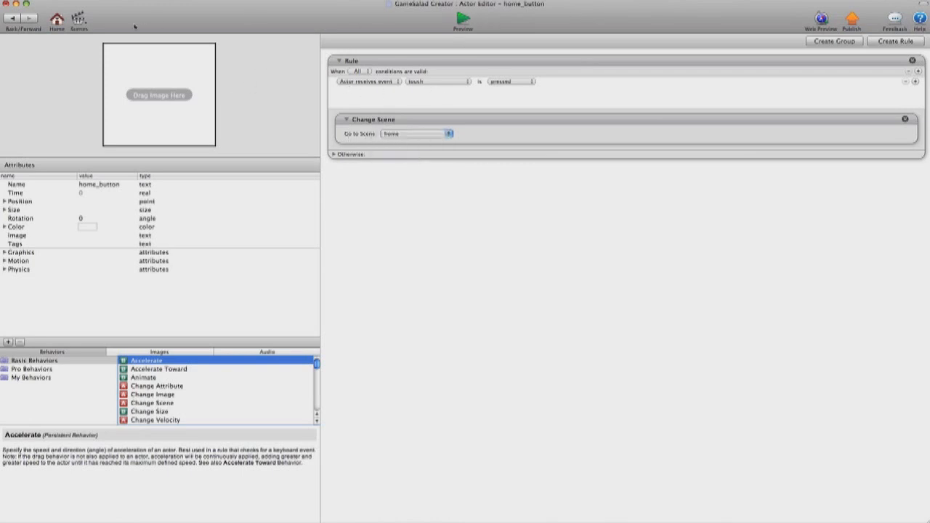
{"action": "left_click", "coordinate": [13, 18]}
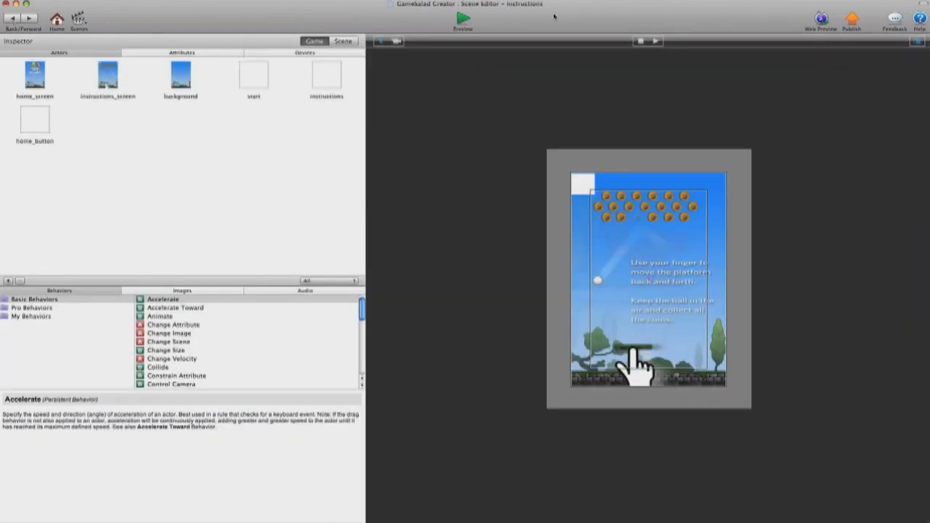
- Preview the instructions scene, test the home_button and START links, reset the preview and return to the scene editor
{"action": "left_click", "coordinate": [459, 22]}
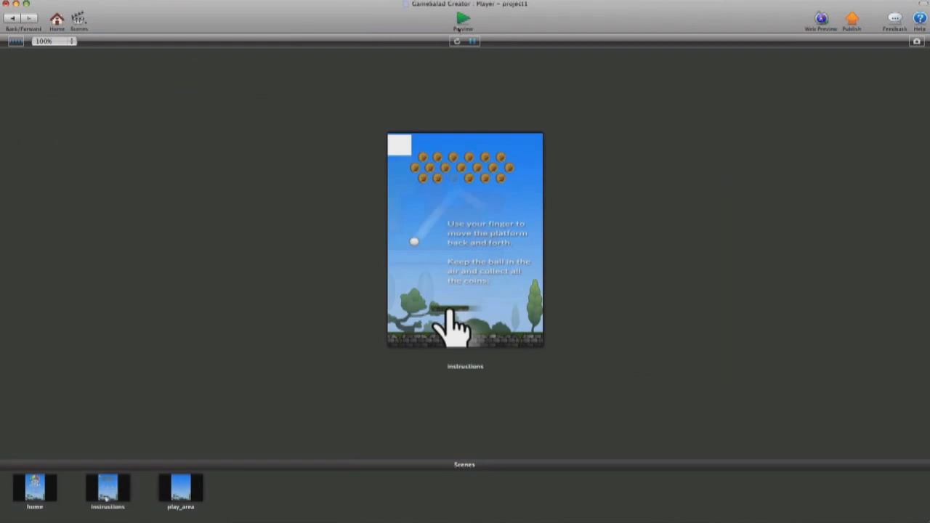
{"action": "left_click", "coordinate": [403, 146]}
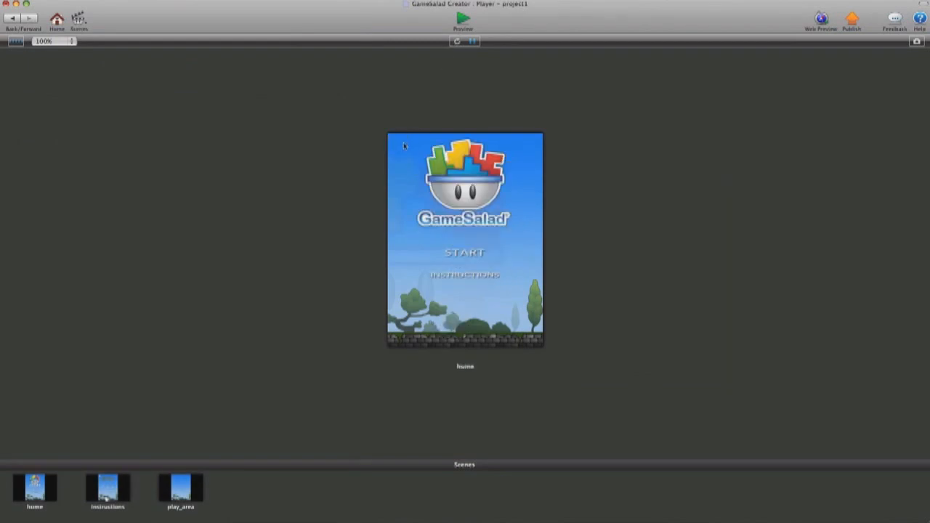
{"action": "left_click", "coordinate": [456, 254]}
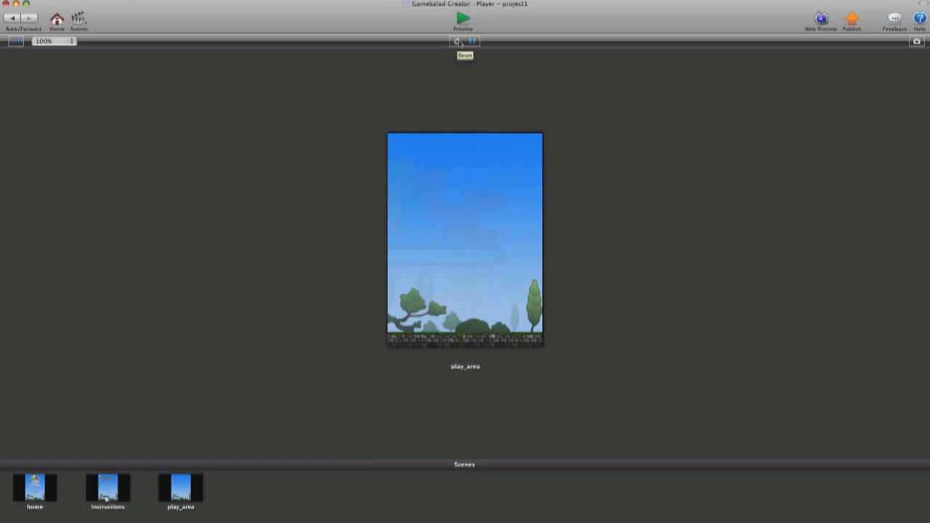
{"action": "left_click", "coordinate": [457, 42]}
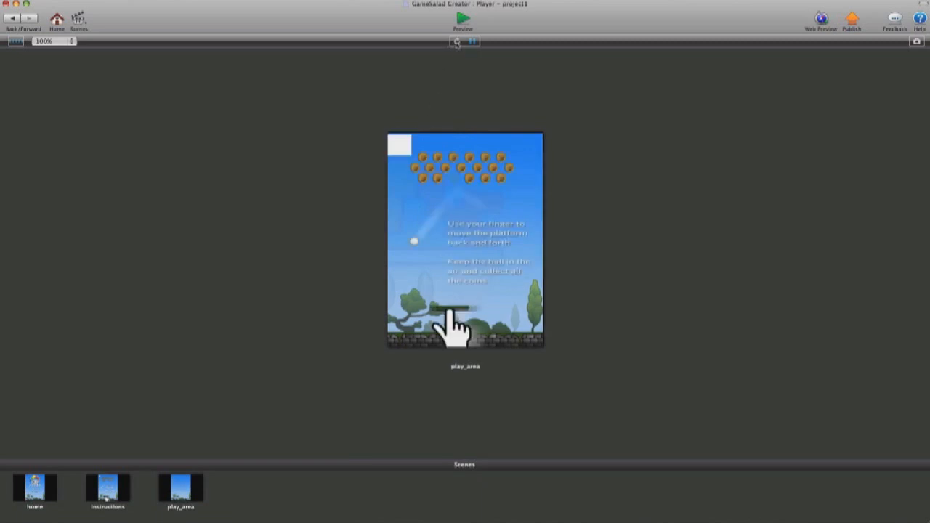
{"action": "left_click", "coordinate": [13, 18]}
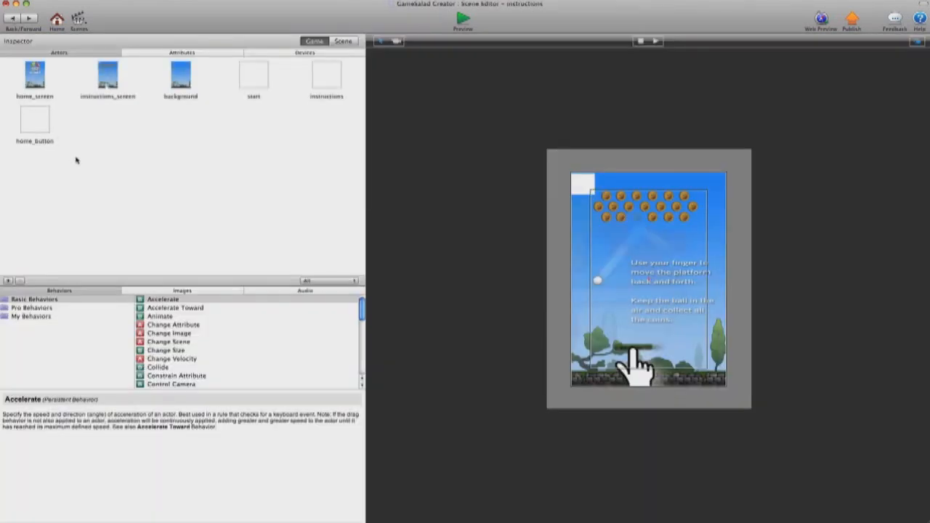
- Make the home_button actor invisible in its graphics attributes and switch to the home scene
{"action": "left_click", "coordinate": [45, 120]}
{"action": "double_click", "coordinate": [44, 120]}
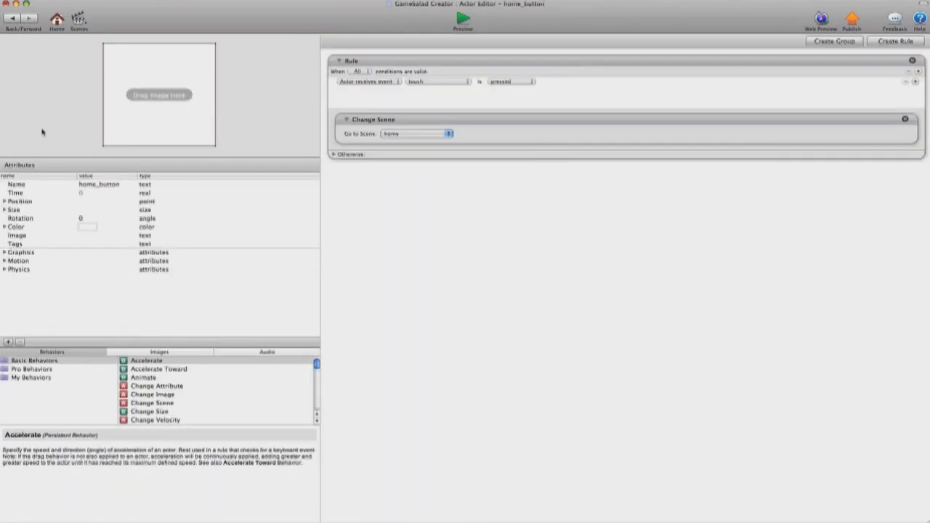
{"action": "left_click", "coordinate": [5, 252]}
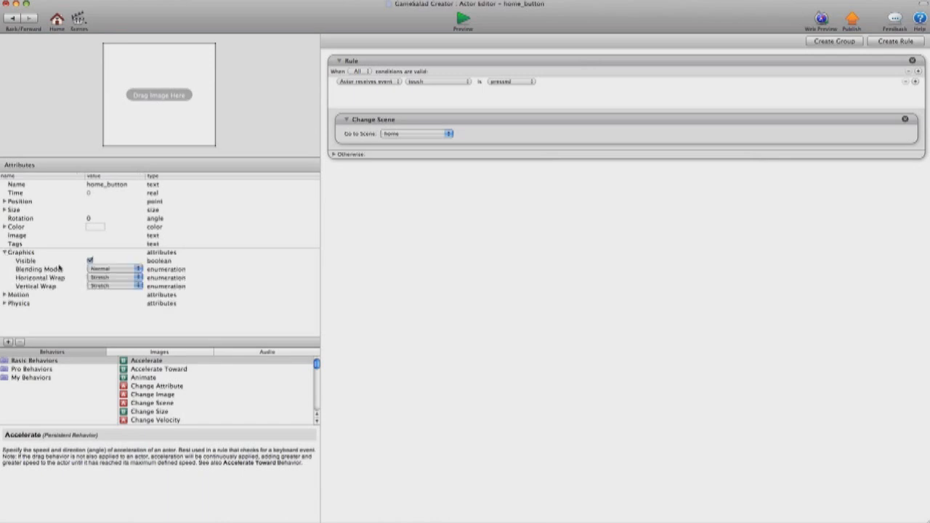
{"action": "left_click", "coordinate": [89, 260]}
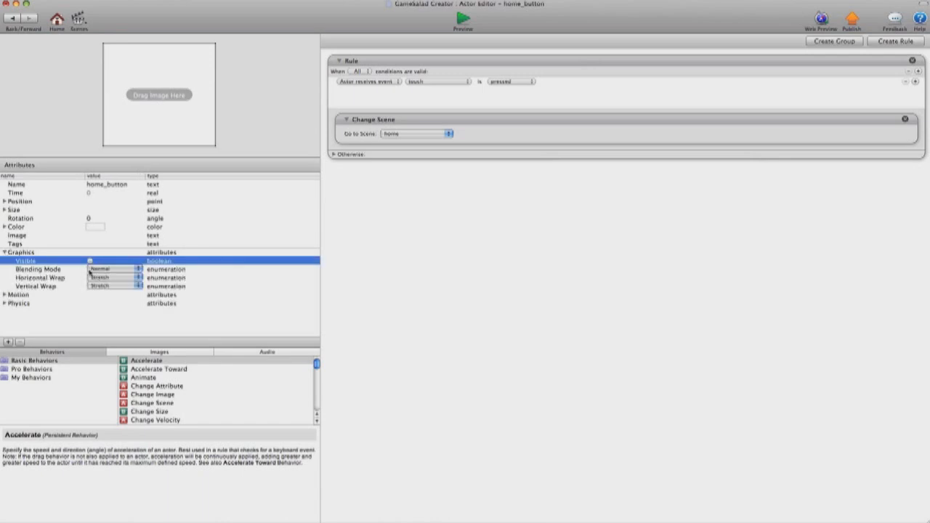
{"action": "left_click", "coordinate": [86, 20]}
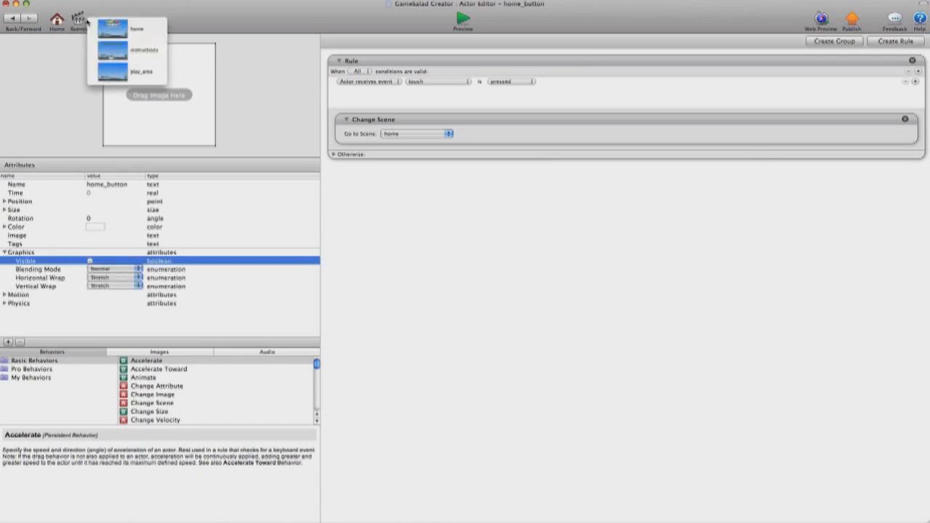
{"action": "left_click", "coordinate": [147, 28]}
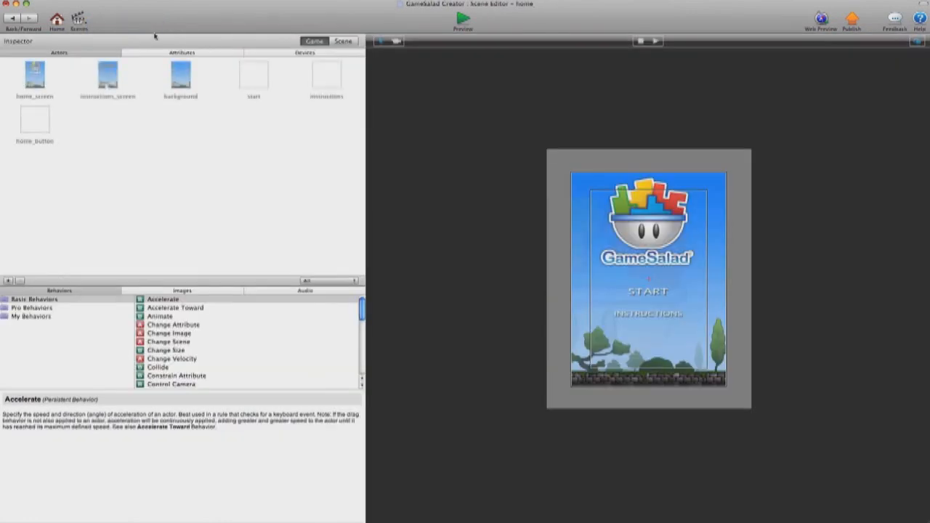
- Preview the home scene, test the INSTRUCTIONS, house icon and START links in turn, and return to the scene editor
{"action": "left_click", "coordinate": [465, 20]}
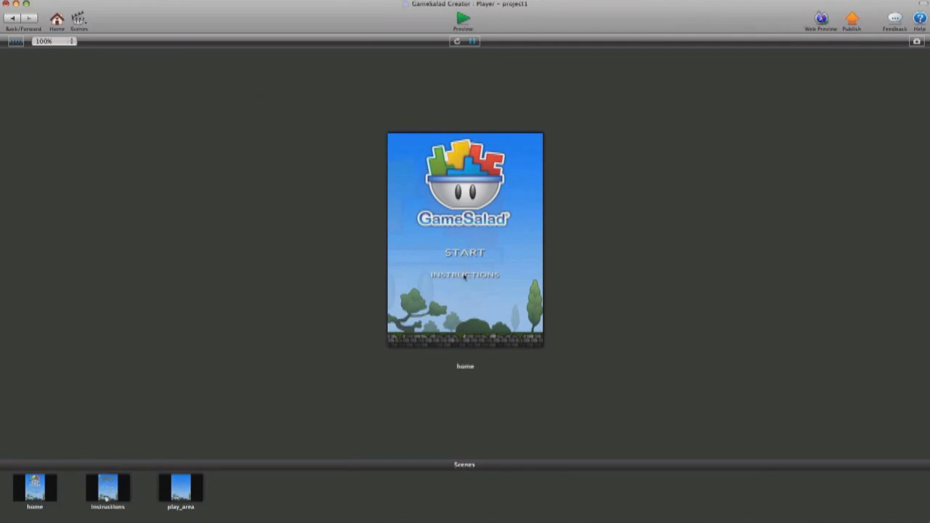
{"action": "left_click", "coordinate": [461, 276]}
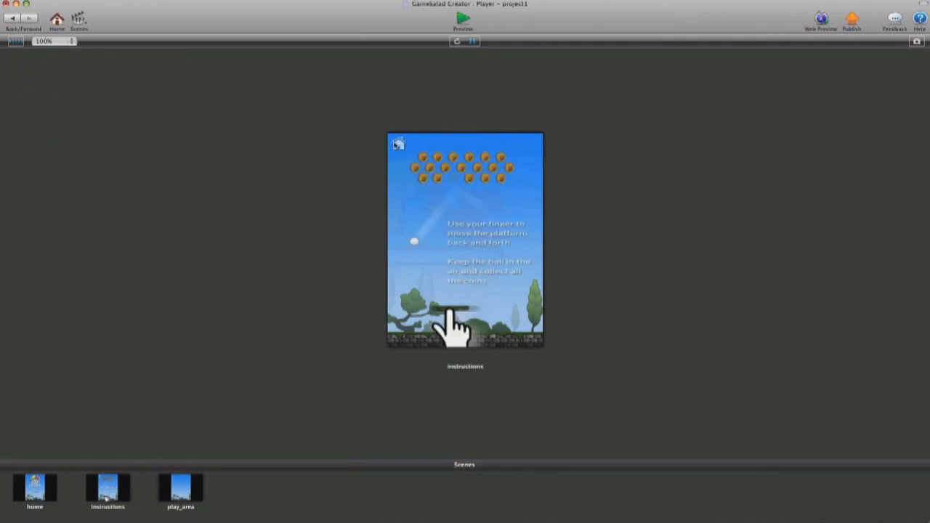
{"action": "left_click", "coordinate": [398, 144]}
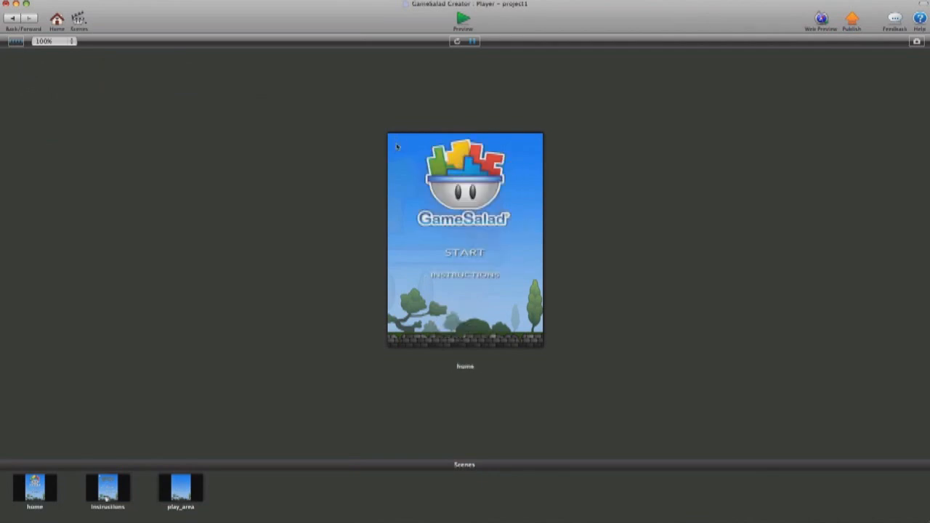
{"action": "left_click", "coordinate": [461, 259]}
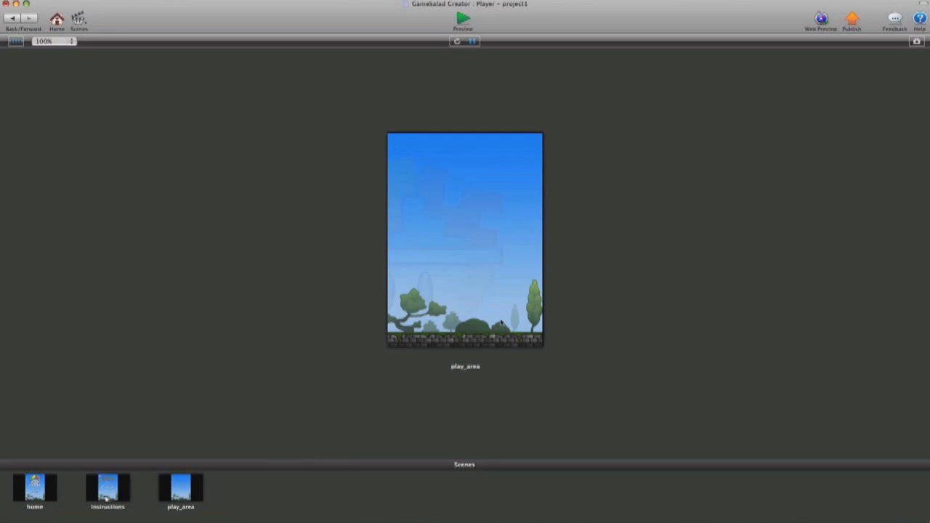
{"action": "left_click", "coordinate": [11, 18]}
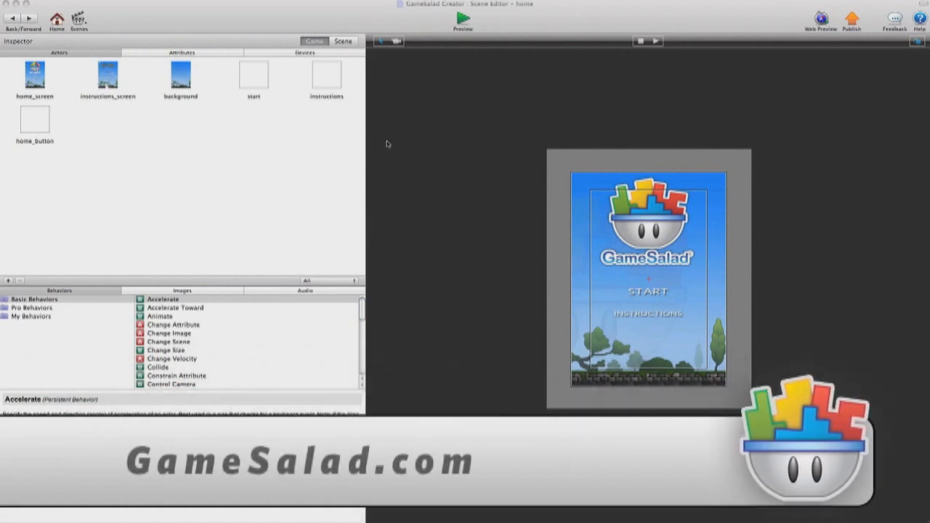
- Switch to the play_area scene and import ball.png and platform.png from the coin catcher folder as project images
{"action": "left_click", "coordinate": [77, 19]}
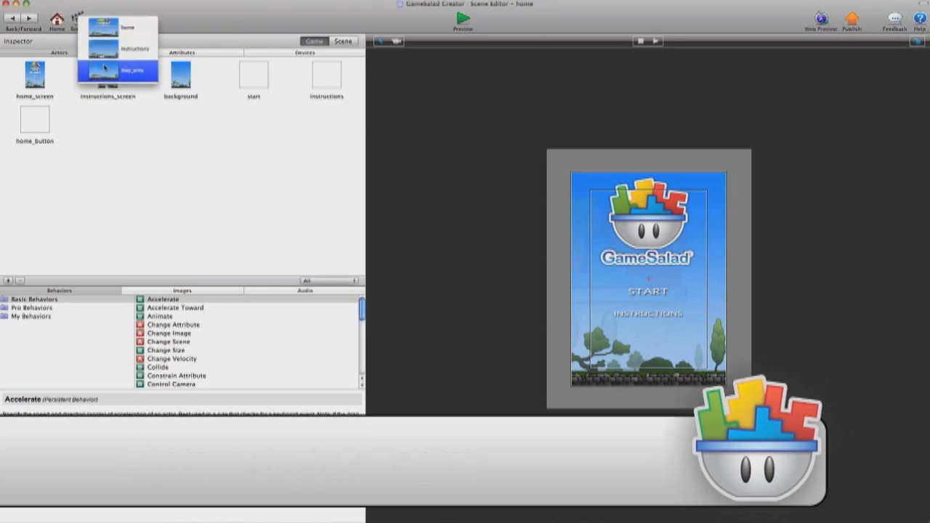
{"action": "left_click", "coordinate": [136, 71]}
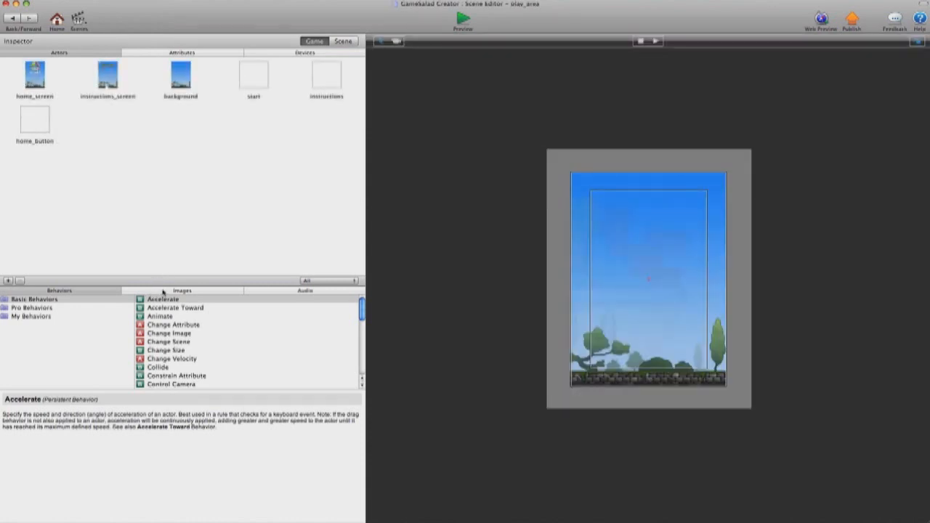
{"action": "left_click", "coordinate": [163, 292]}
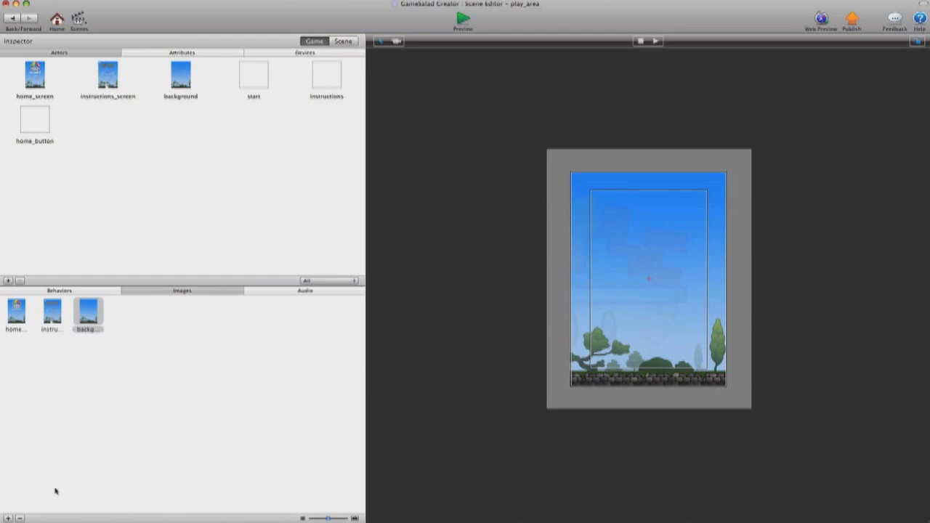
{"action": "left_click", "coordinate": [8, 518]}
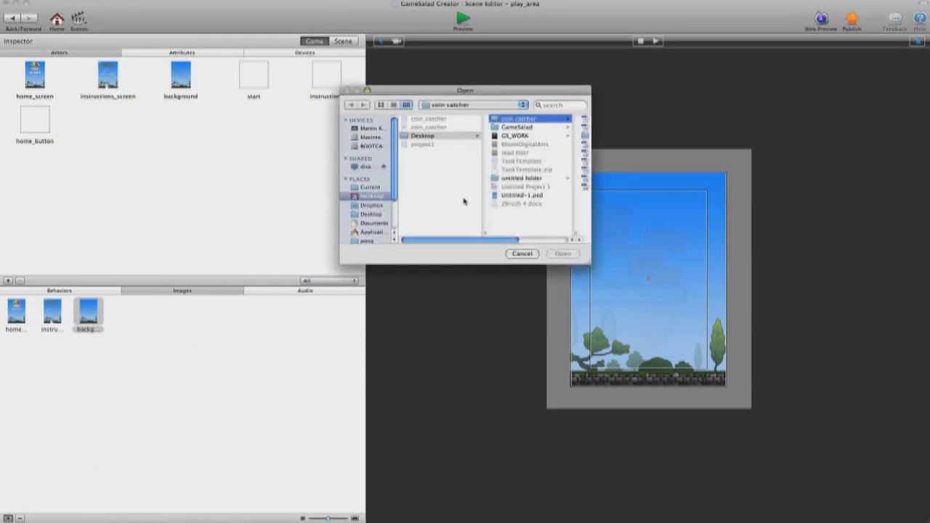
{"action": "scroll", "coordinate": [471, 245], "scroll_direction": "right", "scroll_amount": 3}
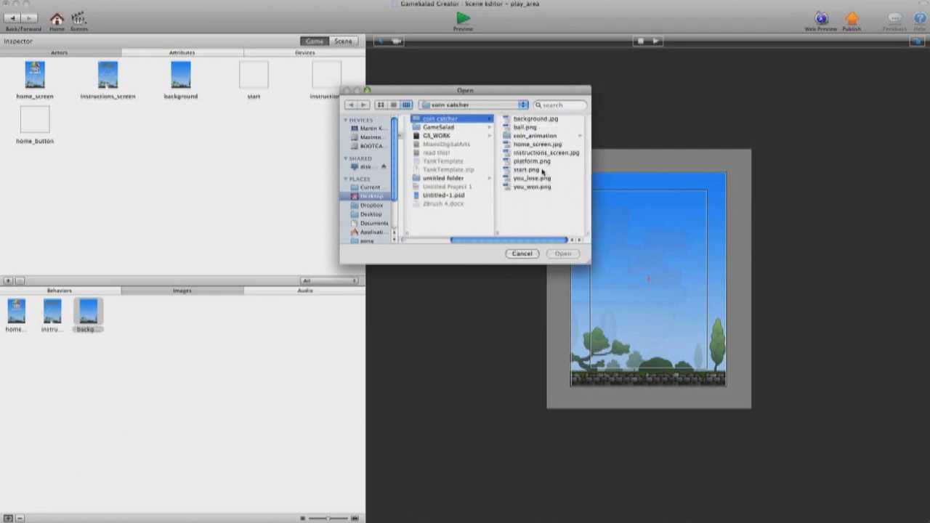
{"action": "left_click", "coordinate": [538, 128]}
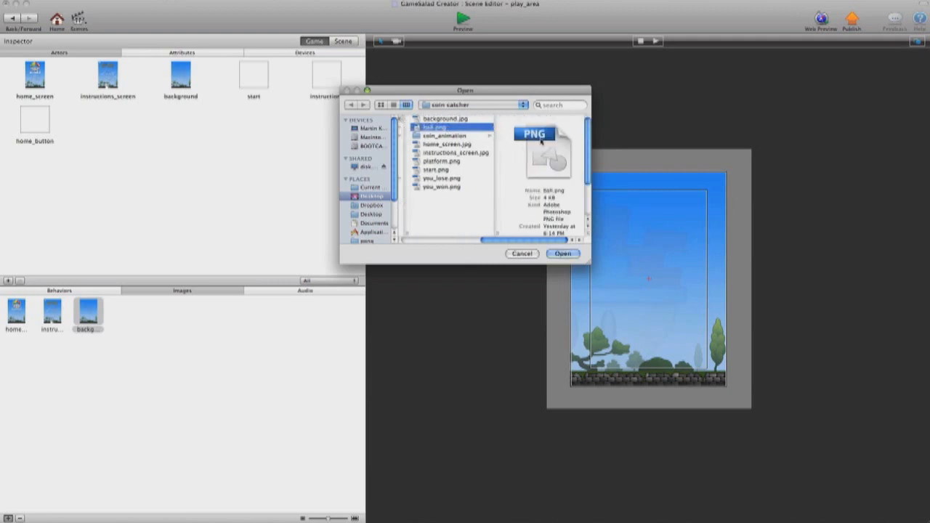
{"action": "left_click", "coordinate": [461, 162], "text": "super"}
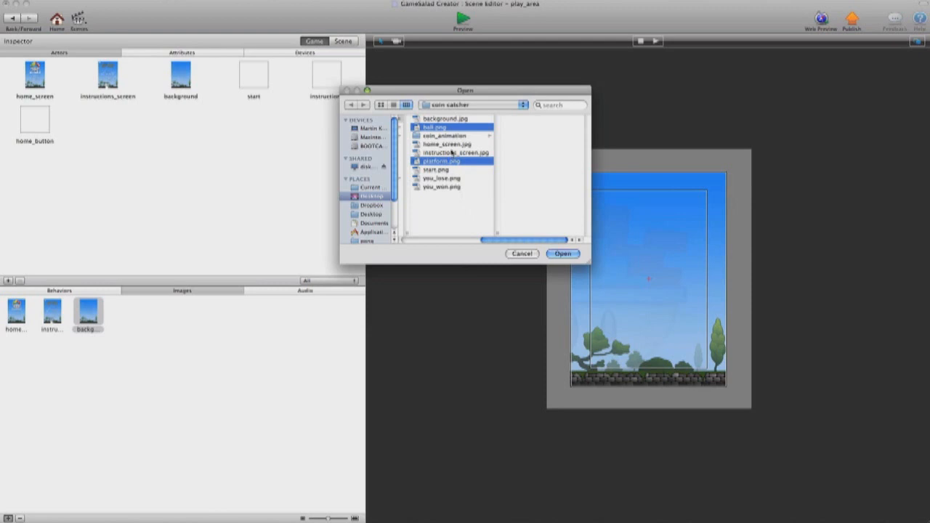
{"action": "left_click", "coordinate": [561, 254]}
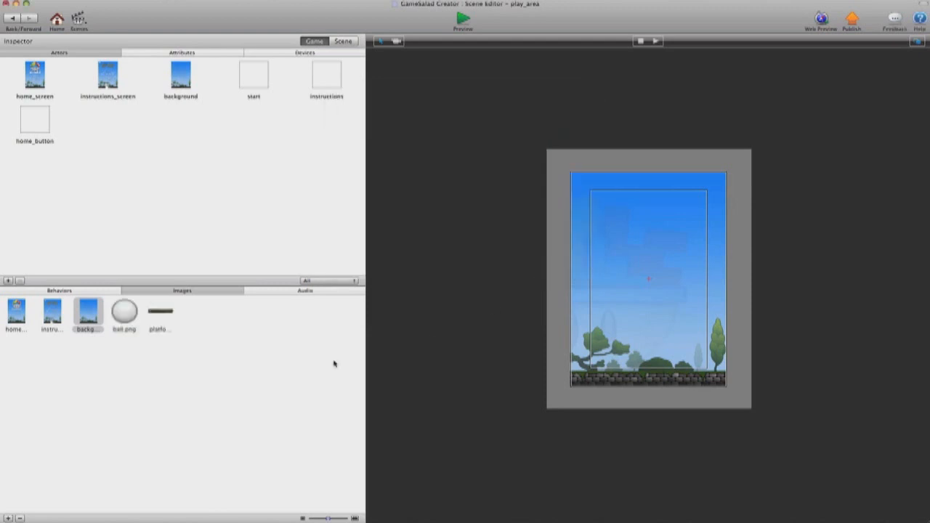
- Create ball and platform actors from the imported images, placing the platform centred above the ground and the ball just above it
{"action": "left_click_drag", "start_coordinate": [209, 343], "coordinate": [118, 176]}
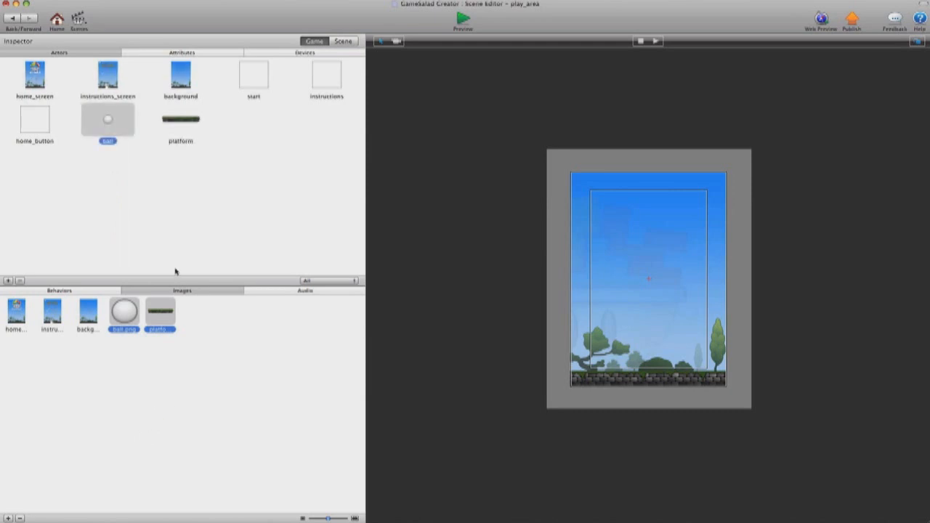
{"action": "left_click", "coordinate": [185, 228]}
{"action": "left_click_drag", "start_coordinate": [195, 123], "coordinate": [666, 346]}
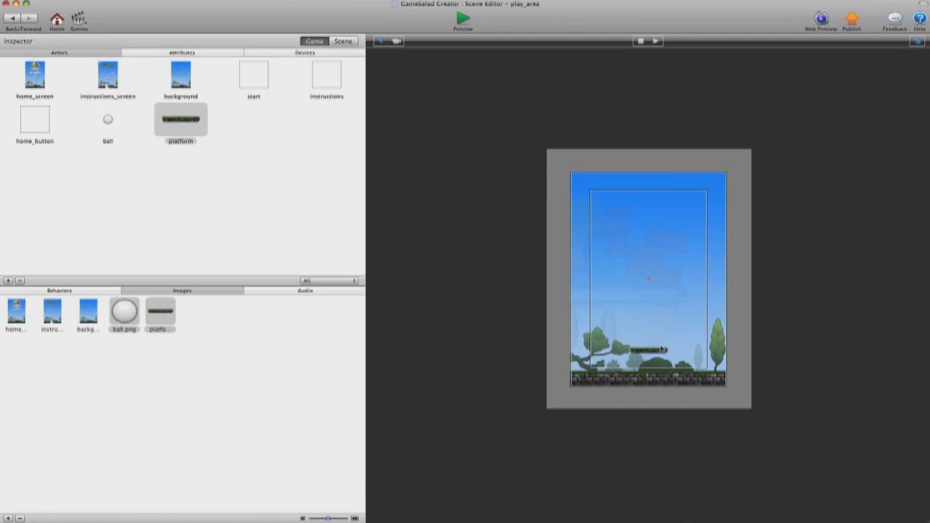
{"action": "left_click", "coordinate": [242, 210]}
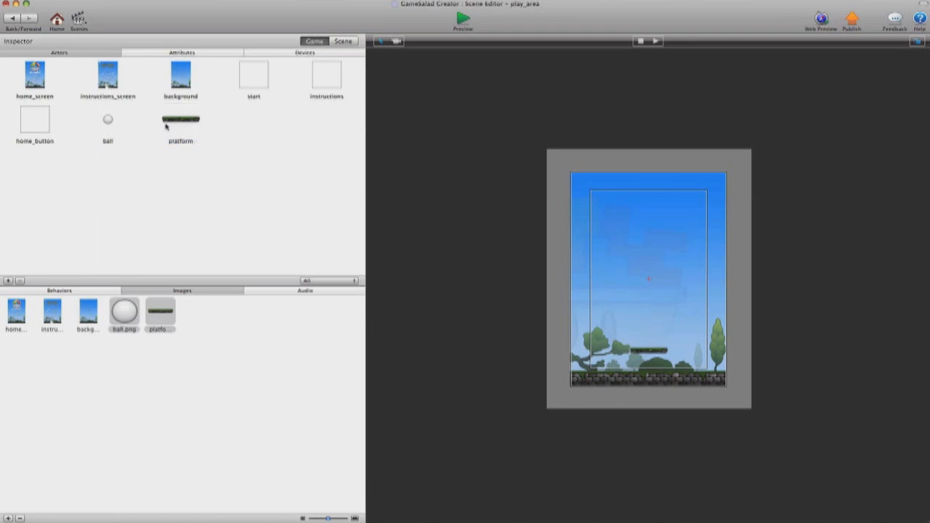
{"action": "mouse_move", "coordinate": [109, 121]}
{"action": "left_mouse_down"}
{"action": "mouse_move", "coordinate": [445, 303]}
{"action": "mouse_move", "coordinate": [670, 333]}
{"action": "left_mouse_up"}
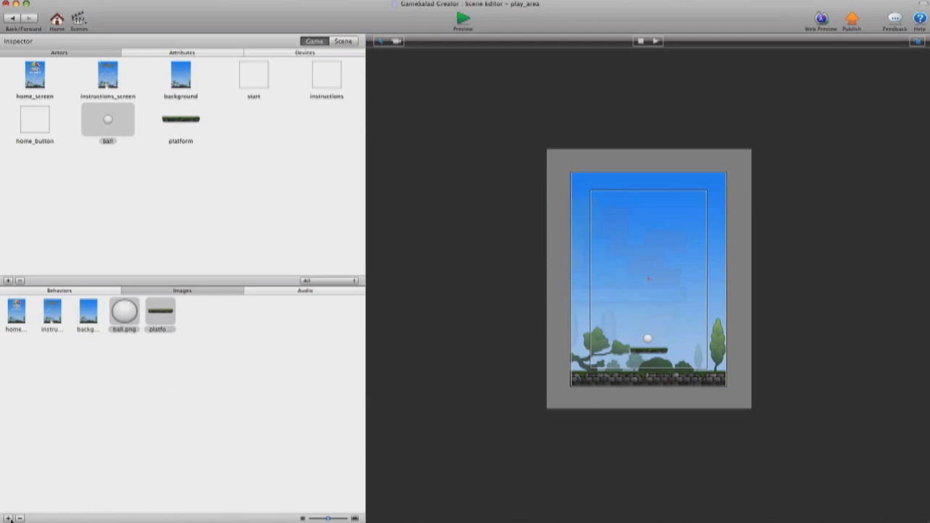
- Import all the coin frames, coin001.png to coin018.png, from the coin_animation folder as project images
{"action": "left_click", "coordinate": [8, 518]}
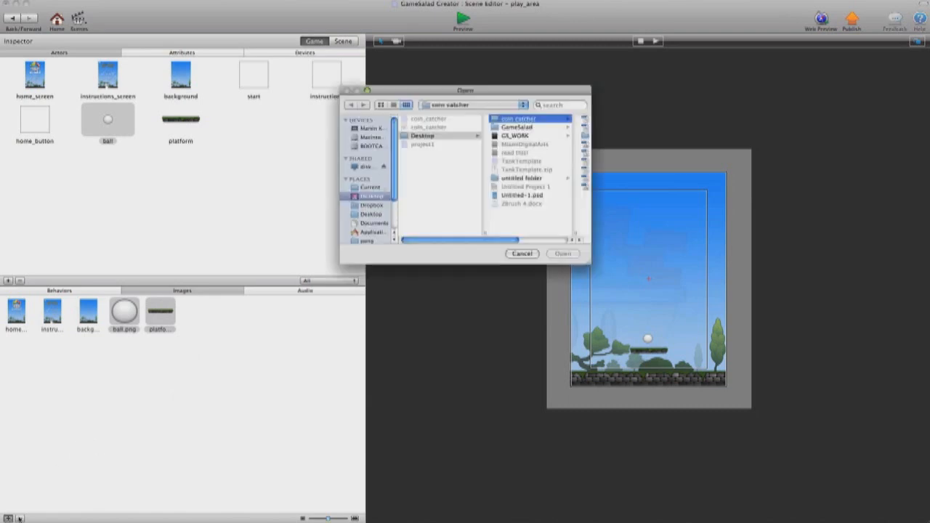
{"action": "left_click", "coordinate": [585, 136]}
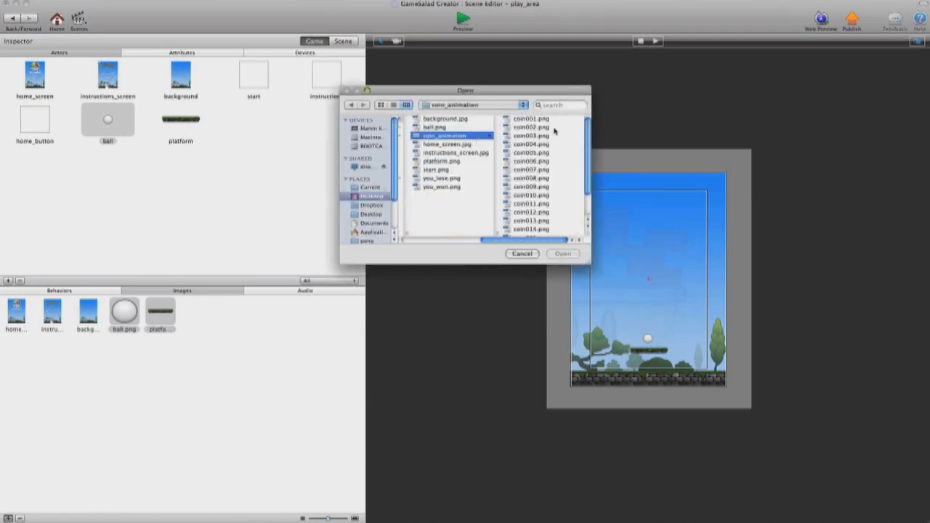
{"action": "left_click_drag", "start_coordinate": [557, 120], "coordinate": [558, 130]}
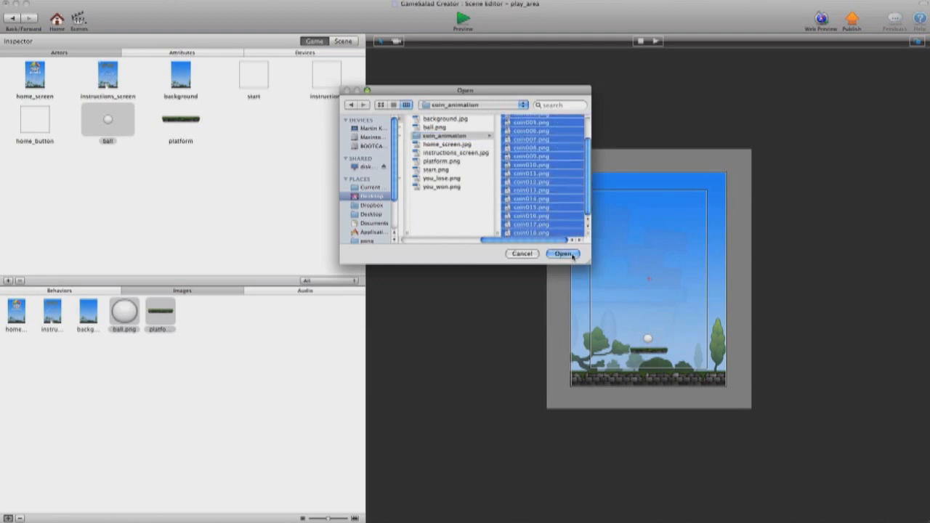
{"action": "left_click", "coordinate": [563, 254]}
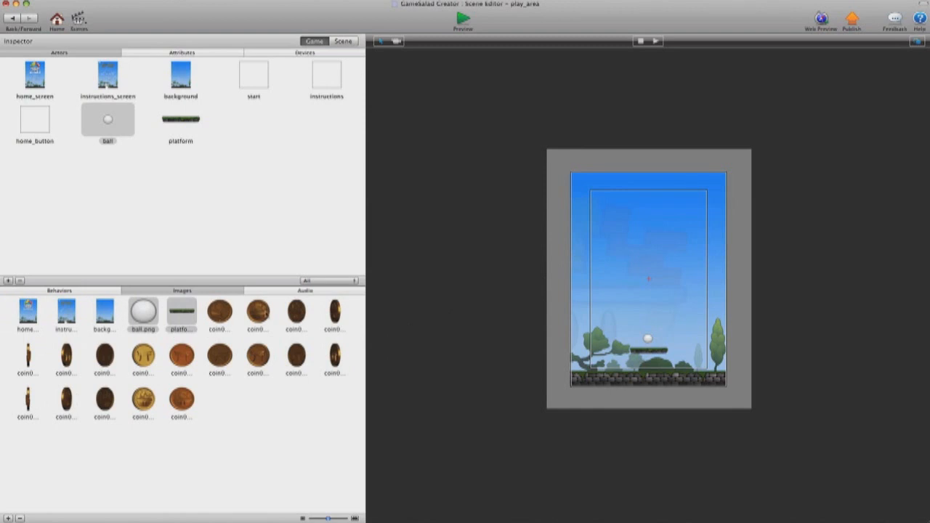
- Create a new actor and name it coin
{"action": "left_click", "coordinate": [8, 280]}
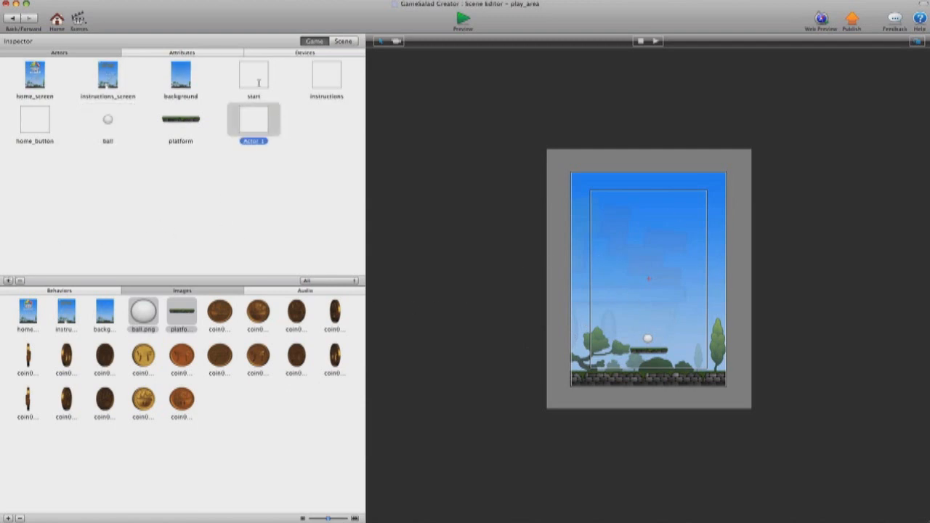
{"action": "left_click", "coordinate": [264, 141]}
{"action": "type", "text": "COIN"}
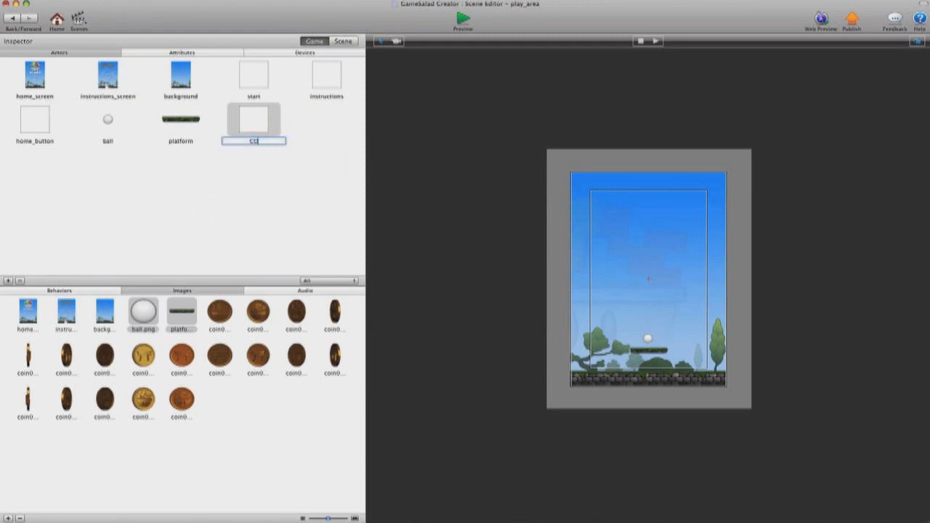
{"action": "key", "text": "BackSpace"}
{"action": "key", "text": "BackSpace"}
{"action": "key", "text": "BackSpace"}
{"action": "key", "text": "BackSpace"}
{"action": "type", "text": "coin"}
{"action": "key", "text": "Return"}
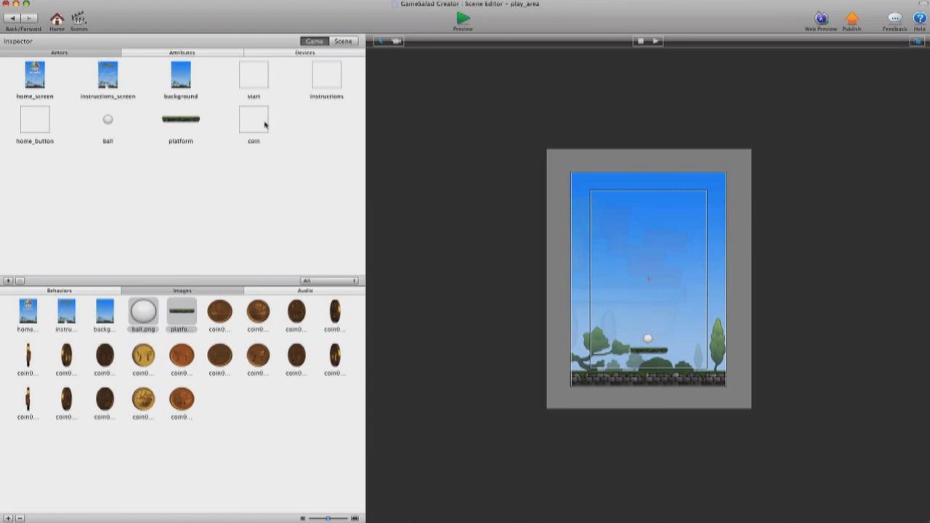
{"action": "left_click_drag", "start_coordinate": [263, 124], "coordinate": [629, 231]}
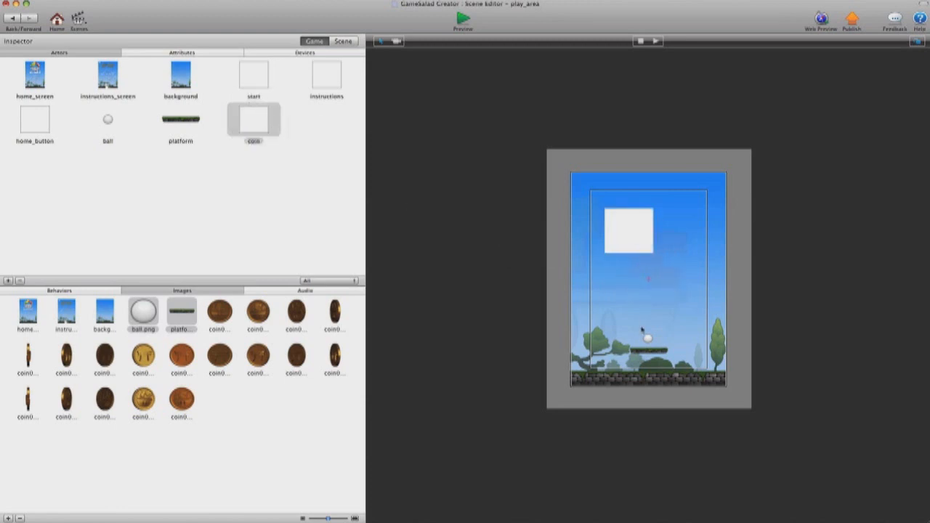
{"action": "left_click", "coordinate": [629, 245]}
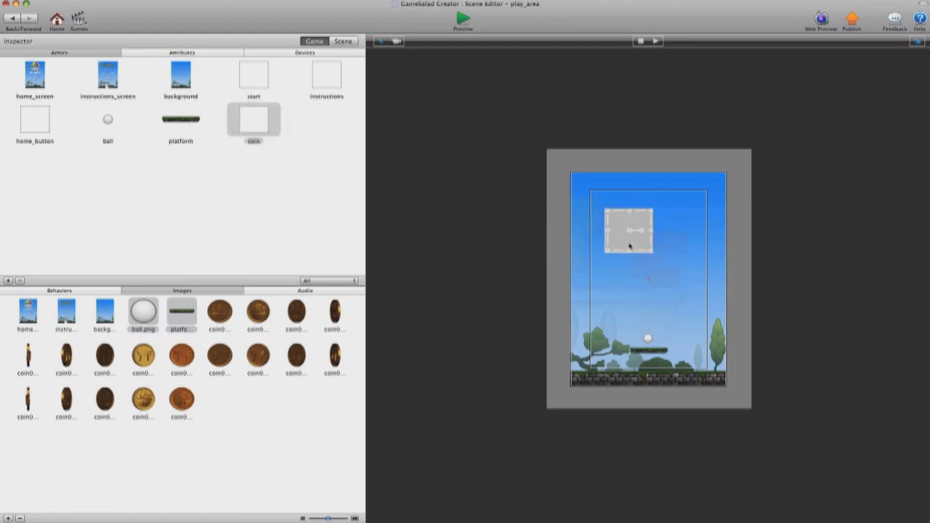
{"action": "key", "text": "Delete"}
- Add an Animate behavior to the coin actor and fill it with all 18 coin images in order
{"action": "left_click", "coordinate": [247, 119]}
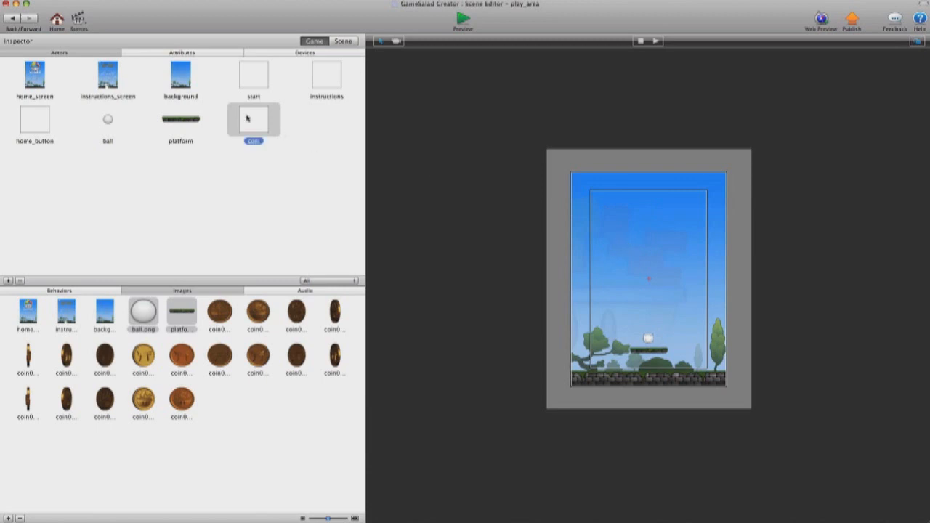
{"action": "double_click", "coordinate": [247, 119]}
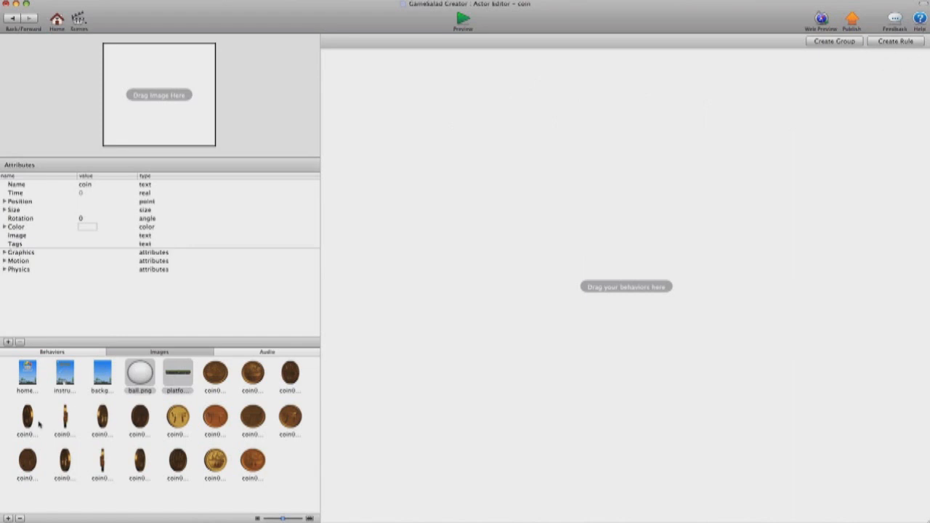
{"action": "left_click", "coordinate": [58, 353]}
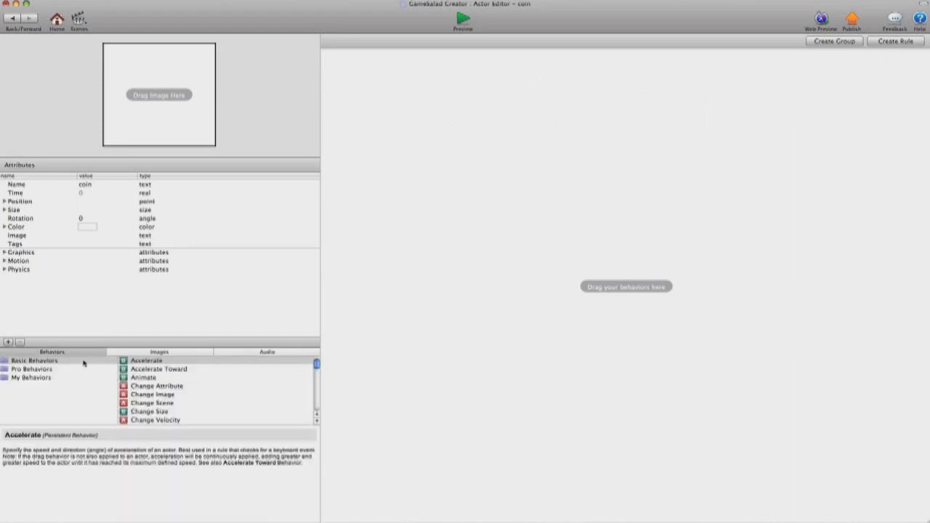
{"action": "left_click_drag", "start_coordinate": [126, 378], "coordinate": [454, 131]}
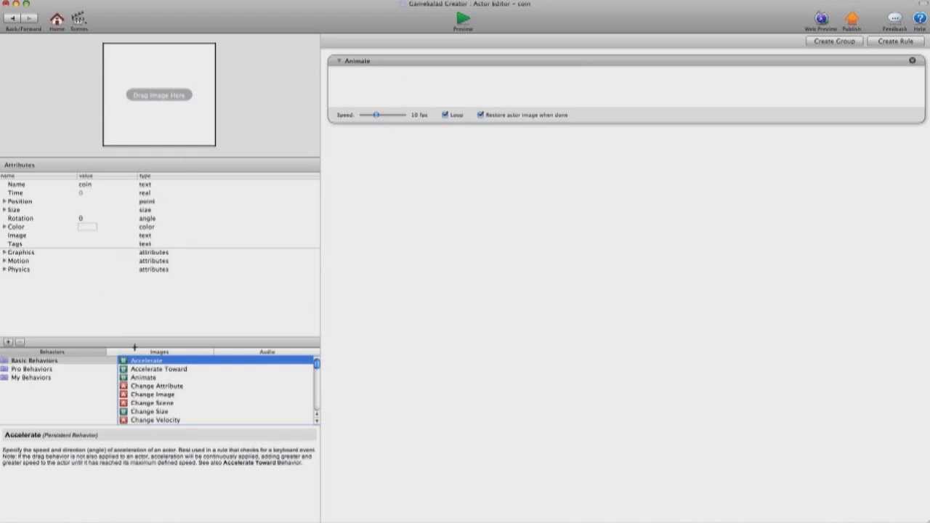
{"action": "left_click", "coordinate": [166, 353]}
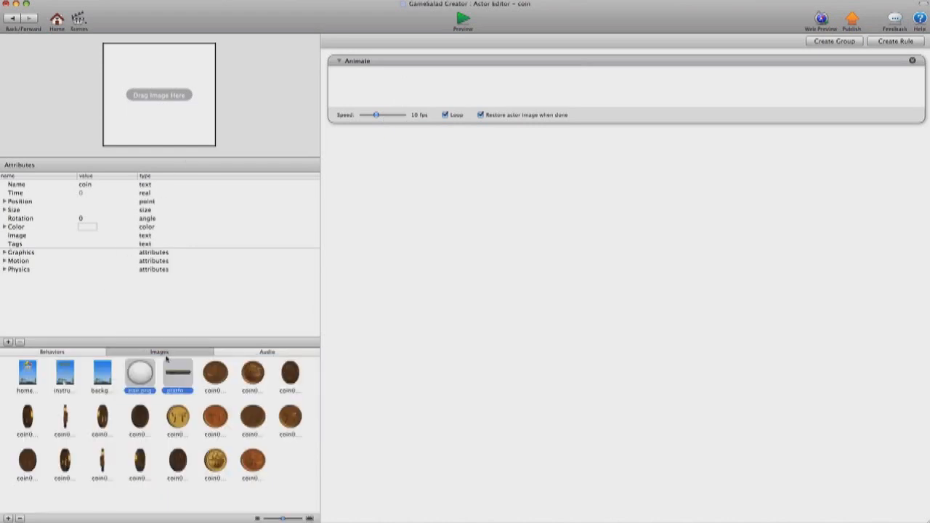
{"action": "left_click", "coordinate": [220, 374]}
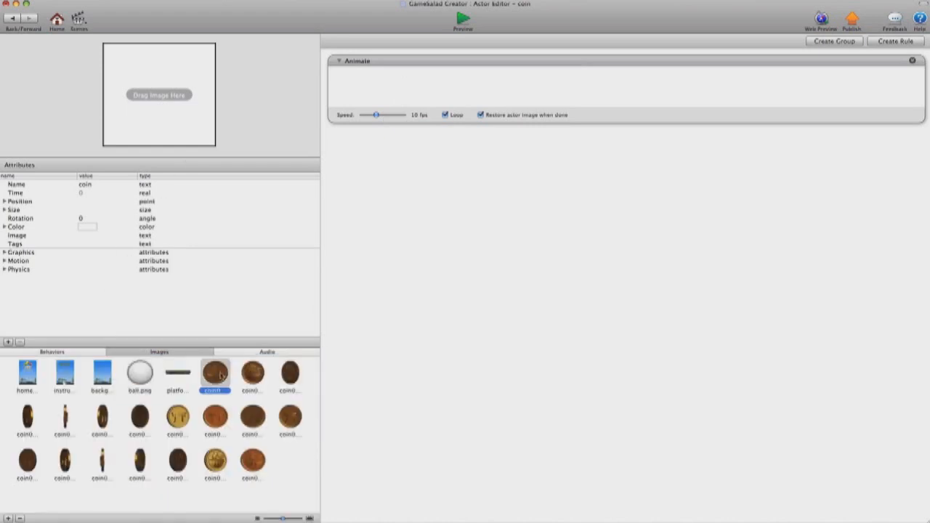
{"action": "left_click", "coordinate": [260, 462], "text": "shift"}
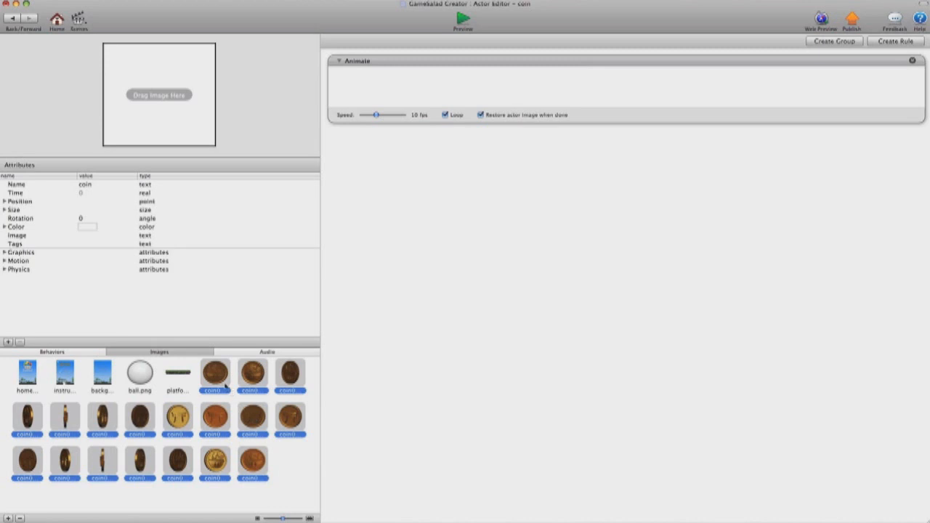
{"action": "left_click_drag", "start_coordinate": [222, 378], "coordinate": [384, 96]}
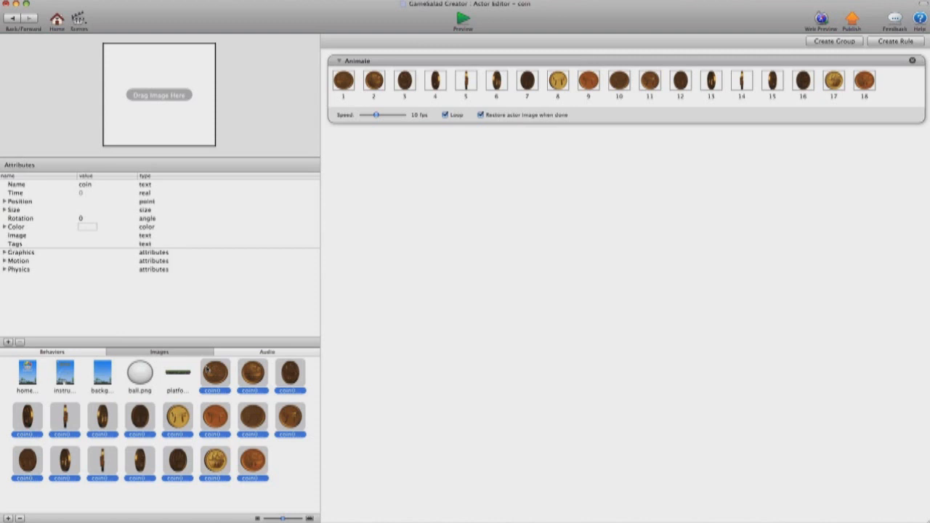
- Place a coin in the upper-left area of the play_area scene, preview its animation and return to the scene editor
{"action": "left_click", "coordinate": [12, 18]}
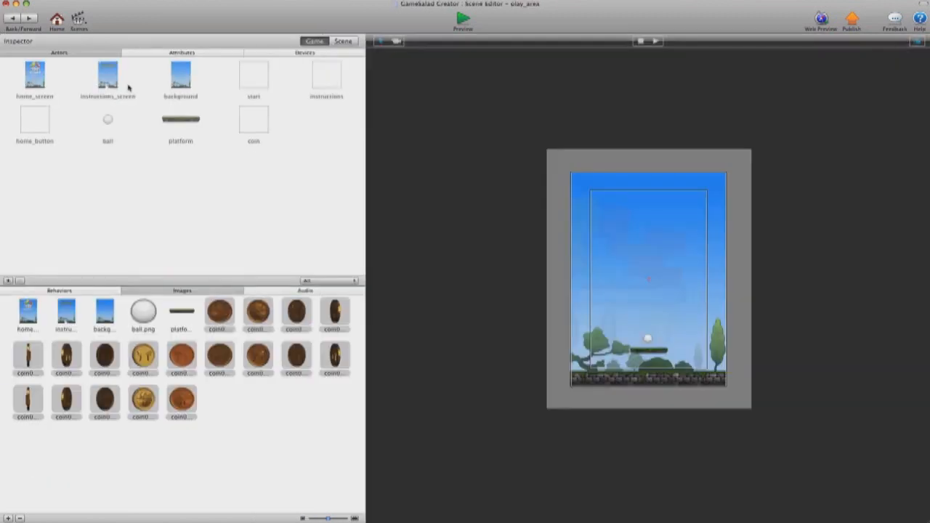
{"action": "left_click_drag", "start_coordinate": [368, 162], "coordinate": [614, 219]}
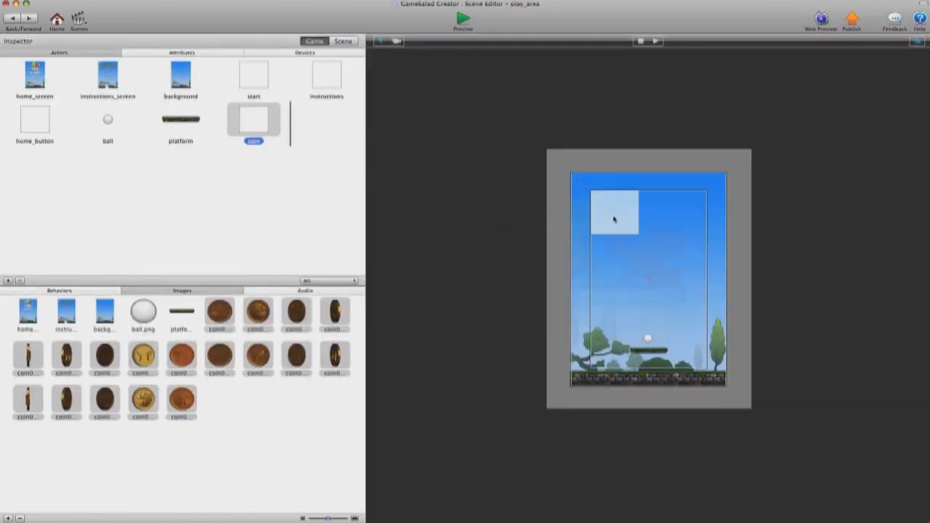
{"action": "left_click", "coordinate": [460, 21]}
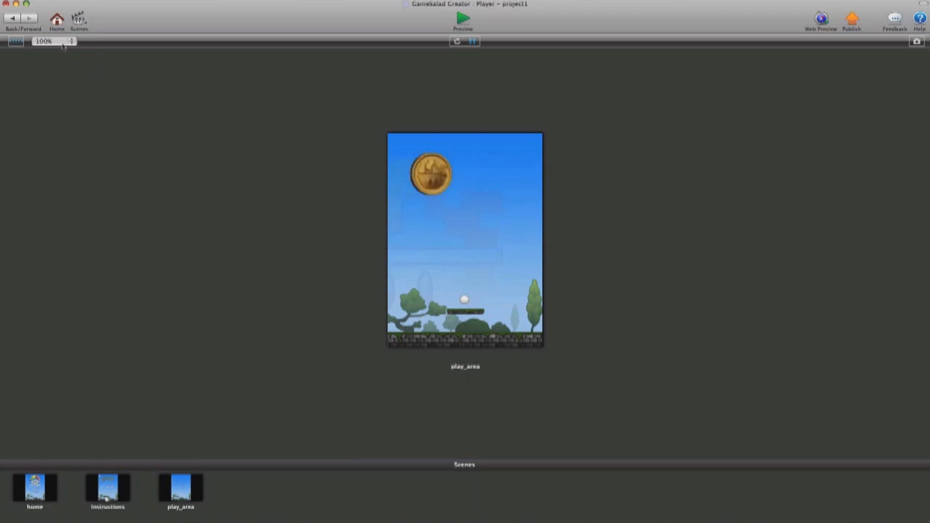
{"action": "left_click", "coordinate": [13, 19]}
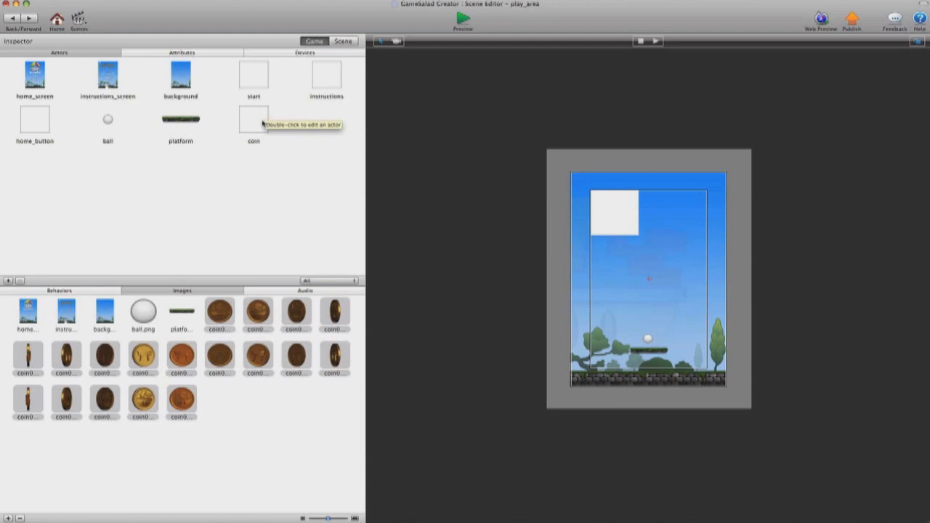
- Set the coin actor's width and height to 48 and assign the first coin image to it in the scene editor
{"action": "left_click", "coordinate": [260, 122]}
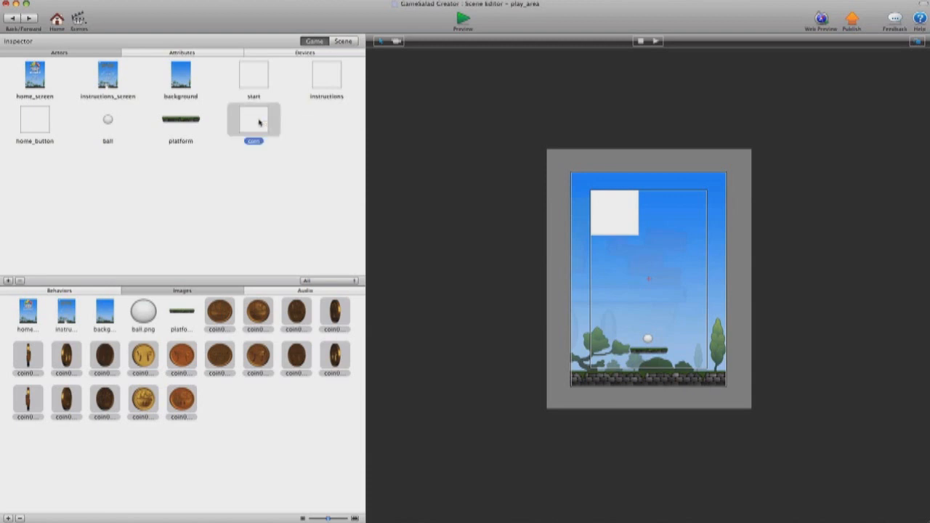
{"action": "double_click", "coordinate": [259, 122]}
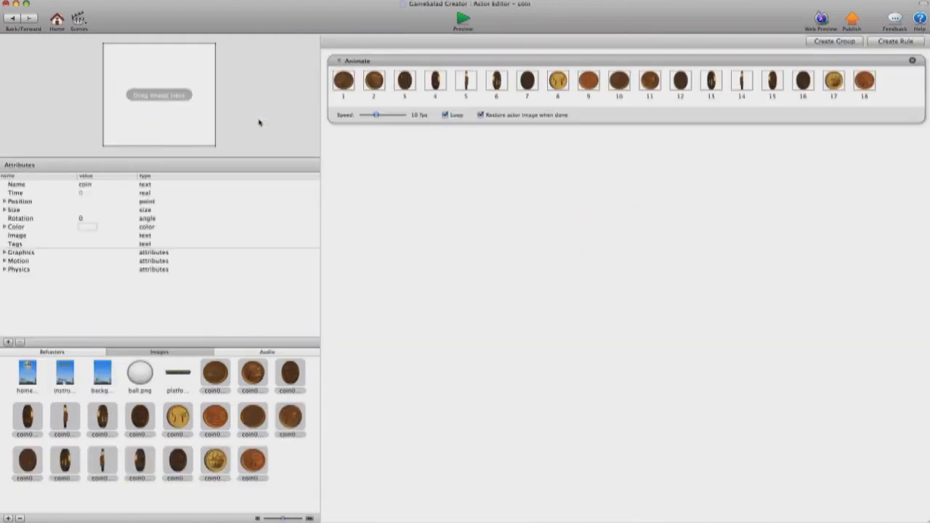
{"action": "left_click", "coordinate": [5, 209]}
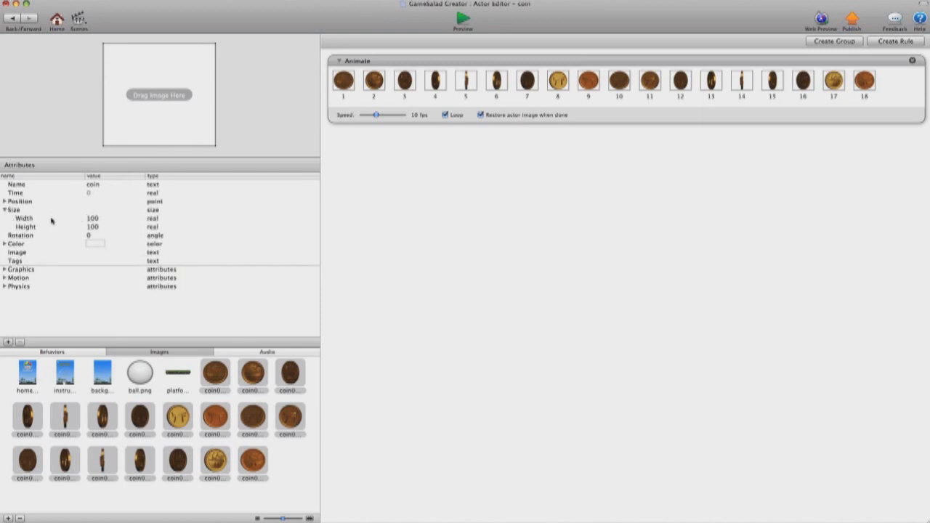
{"action": "double_click", "coordinate": [92, 218]}
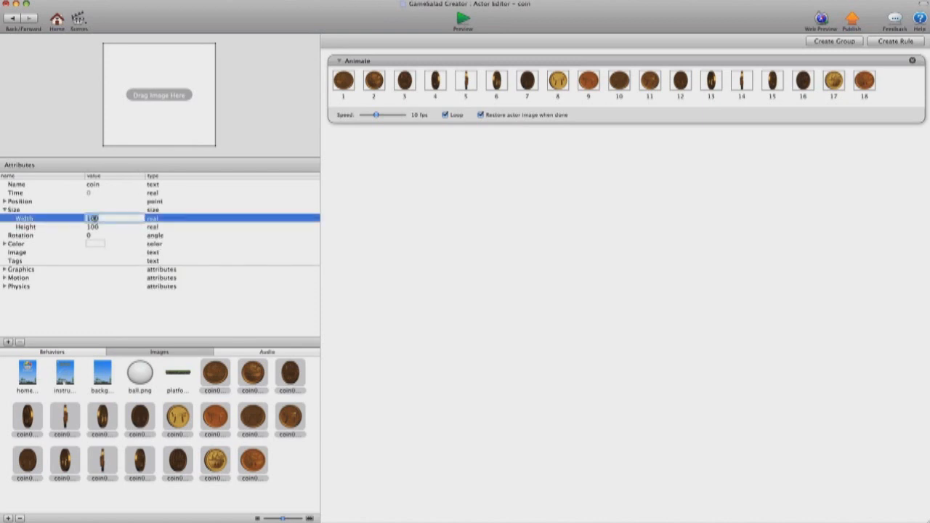
{"action": "type", "text": "48"}
{"action": "left_click", "coordinate": [86, 226]}
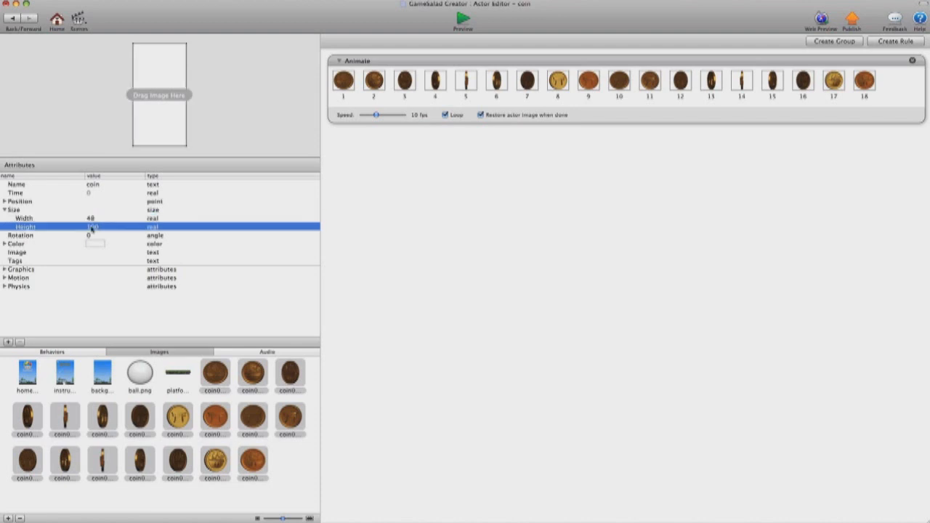
{"action": "double_click", "coordinate": [89, 227]}
{"action": "type", "text": "48"}
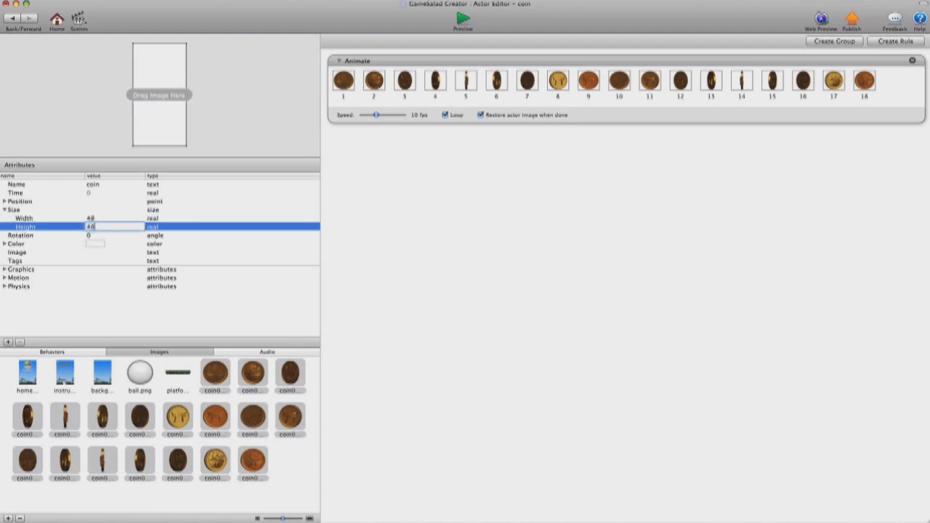
{"action": "key", "text": "Tab"}
{"action": "left_click", "coordinate": [17, 20]}
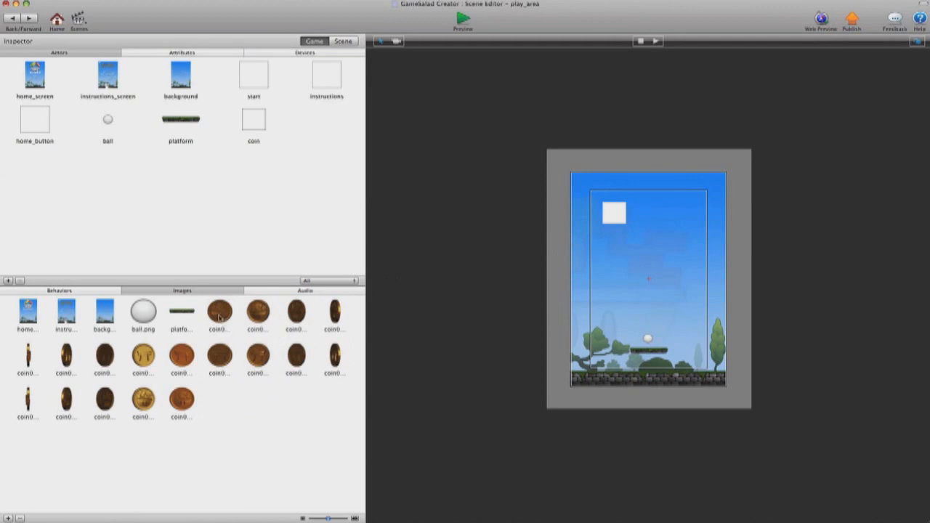
{"action": "left_click_drag", "start_coordinate": [219, 318], "coordinate": [249, 129]}
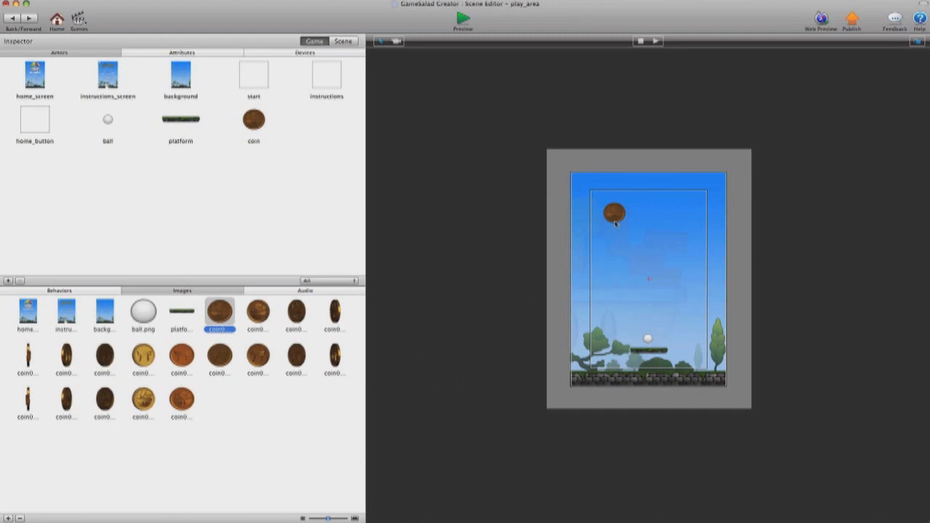
- Move the coin to the inner frame's upper-left corner, duplicate it into rows of five and four coins, and preview the scene
{"action": "left_click_drag", "start_coordinate": [618, 220], "coordinate": [605, 210]}
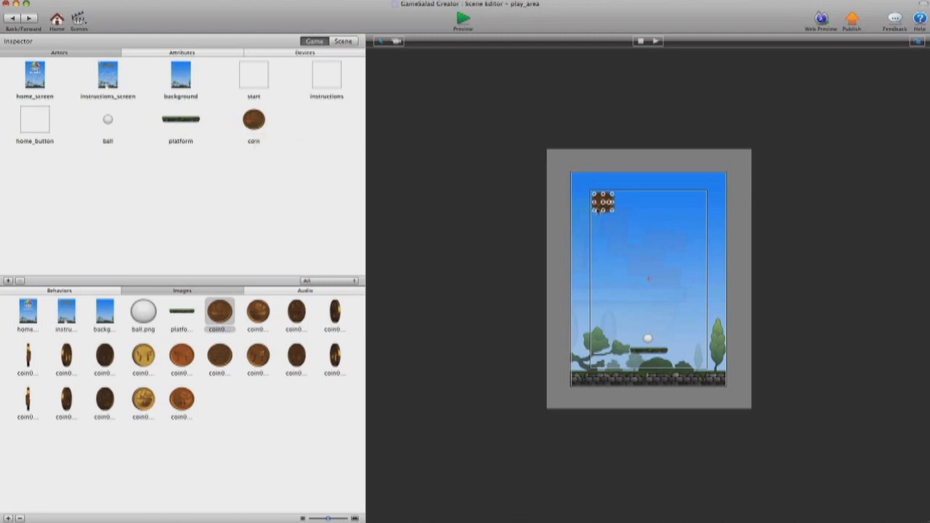
{"action": "left_click_drag", "start_coordinate": [603, 202], "coordinate": [607, 231], "text": "alt"}
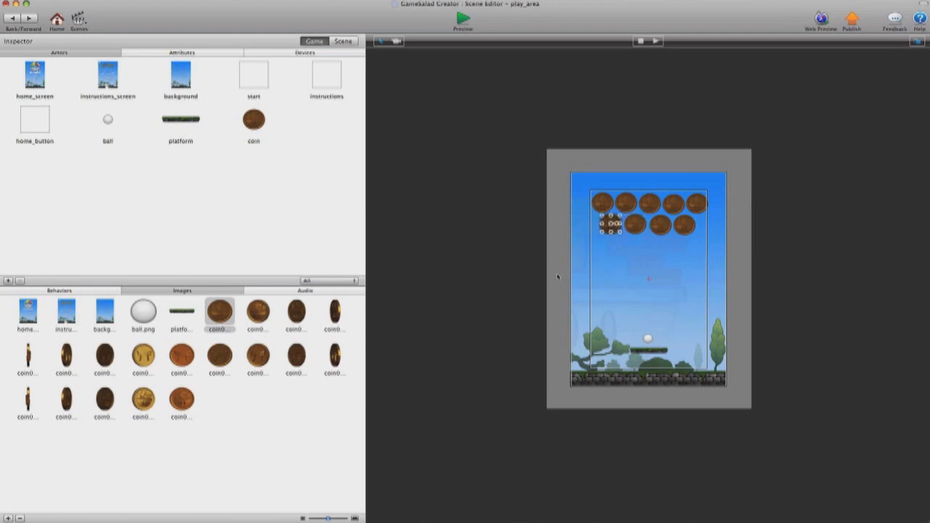
{"action": "left_click", "coordinate": [551, 264]}
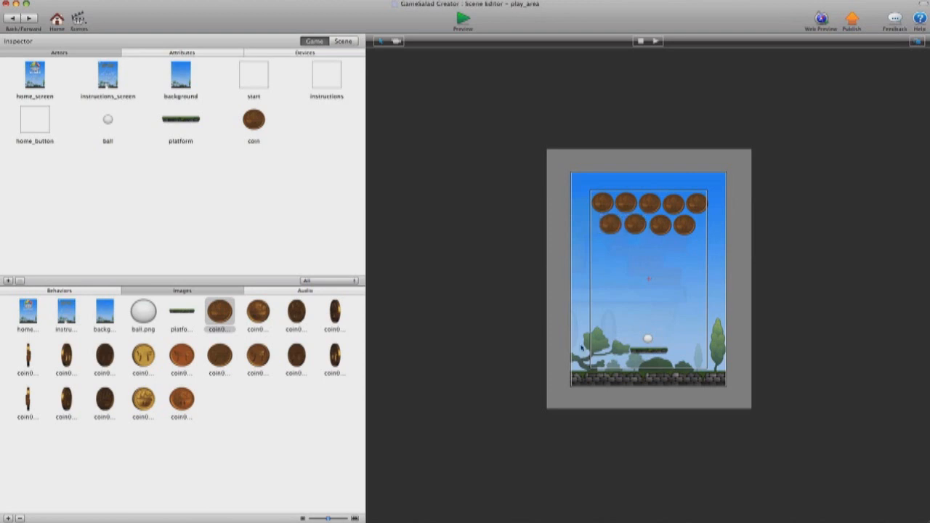
{"action": "left_click", "coordinate": [464, 20]}
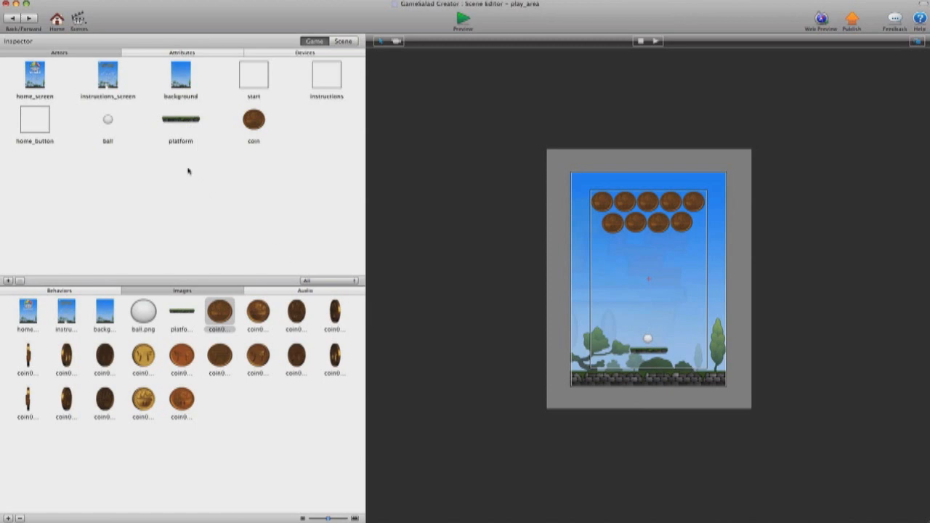
- Open the platform actor for editing and add a Constrain Attribute behavior to it
{"action": "left_click", "coordinate": [186, 124]}
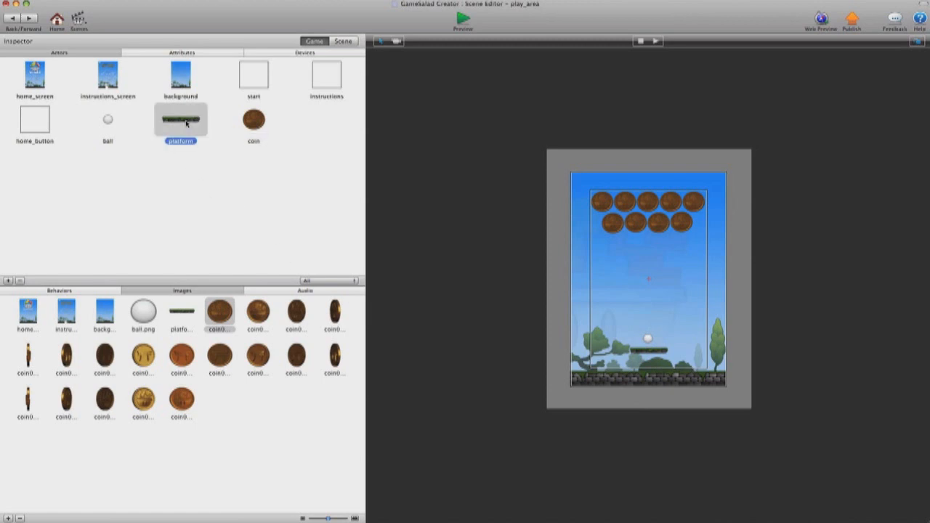
{"action": "double_click", "coordinate": [186, 123]}
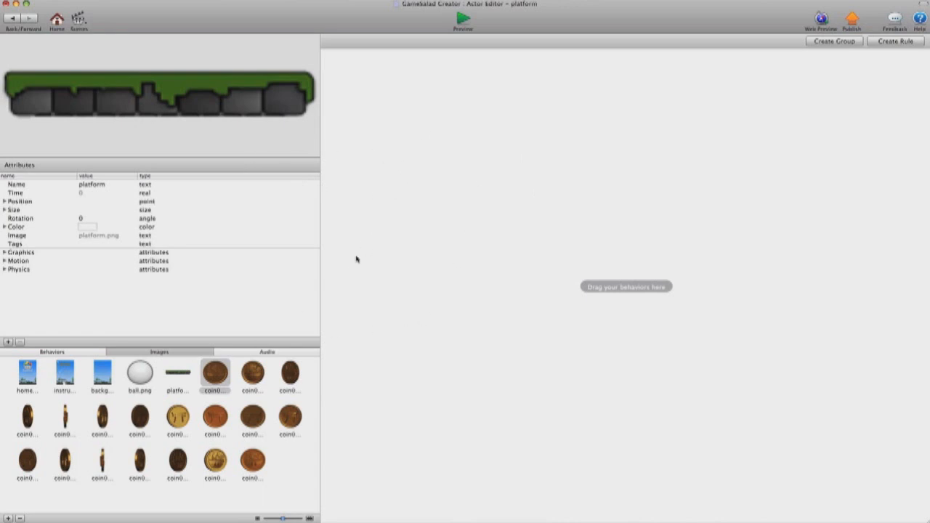
{"action": "left_click", "coordinate": [55, 352]}
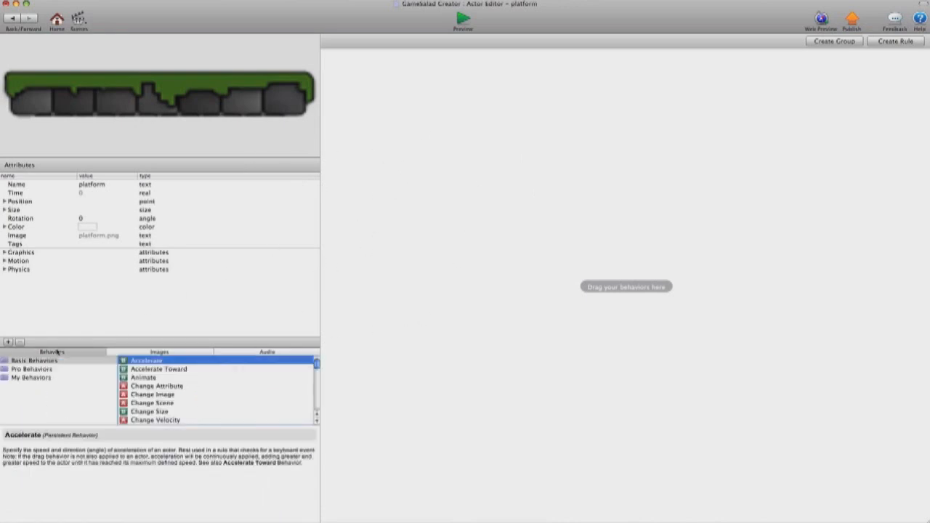
{"action": "scroll", "coordinate": [206, 401], "scroll_direction": "down", "scroll_amount": 3}
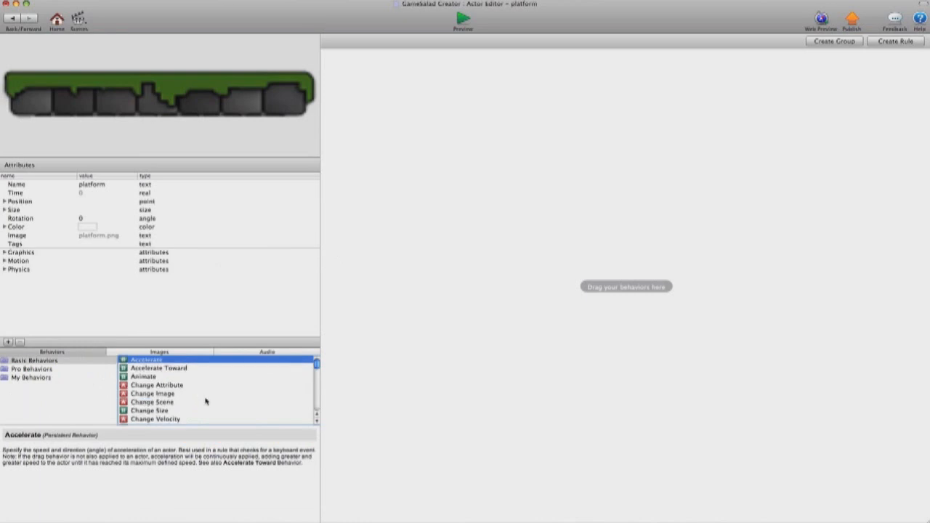
{"action": "scroll", "coordinate": [206, 401], "scroll_direction": "down", "scroll_amount": 2}
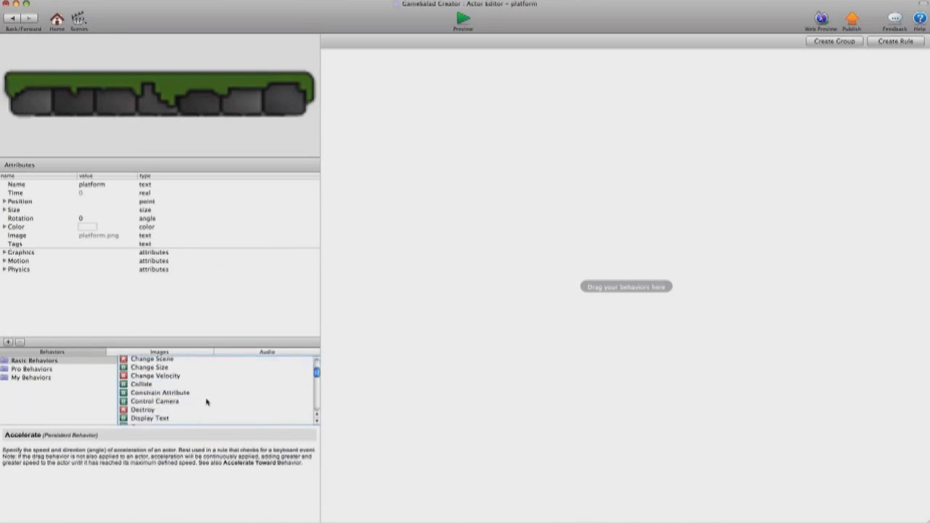
{"action": "left_click_drag", "start_coordinate": [142, 396], "coordinate": [549, 178]}
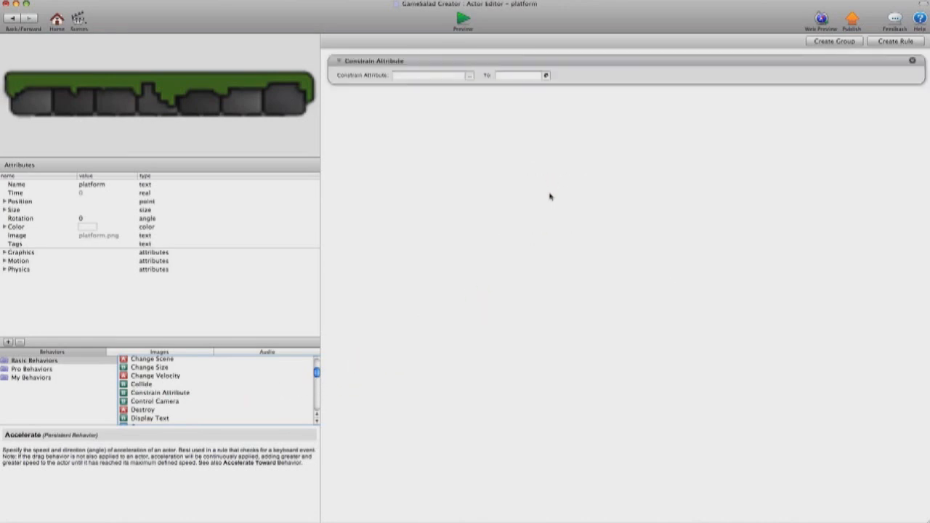
- Choose the platform's own Position Y as the attribute that the Constrain Attribute behavior controls
{"action": "left_click", "coordinate": [469, 75]}
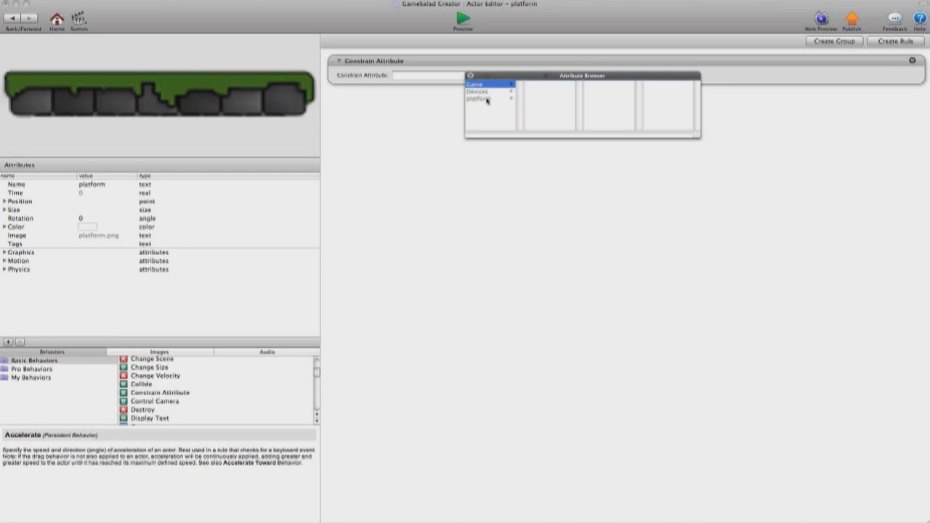
{"action": "left_click", "coordinate": [489, 100]}
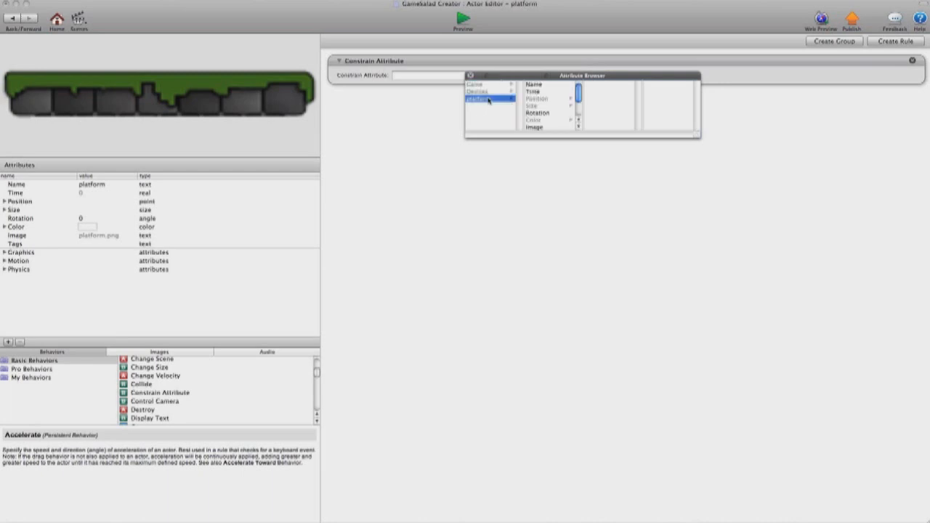
{"action": "left_click", "coordinate": [543, 100]}
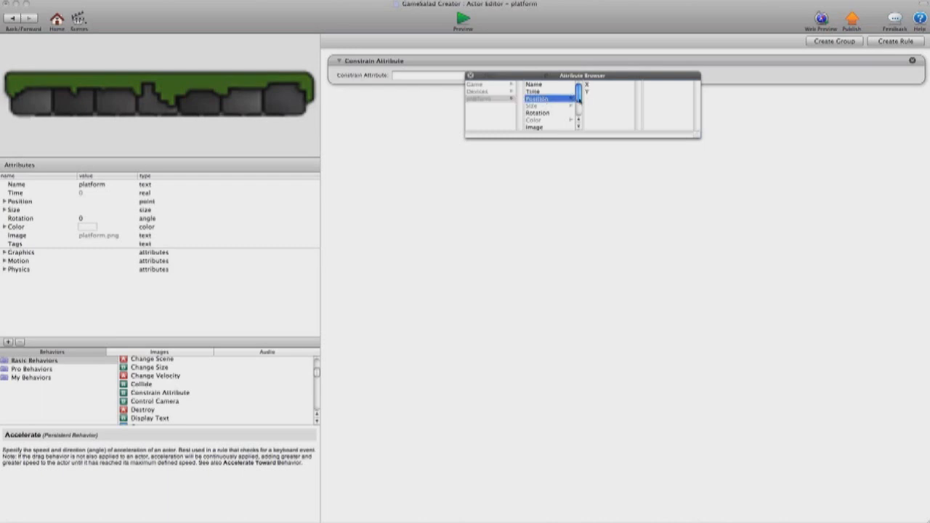
{"action": "double_click", "coordinate": [589, 92]}
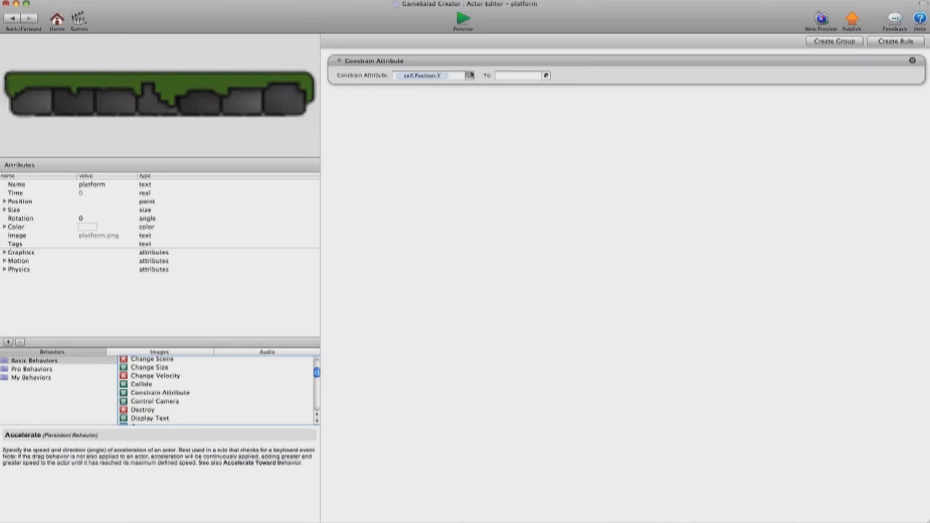
{"action": "left_click", "coordinate": [470, 75]}
{"action": "left_click", "coordinate": [478, 99]}
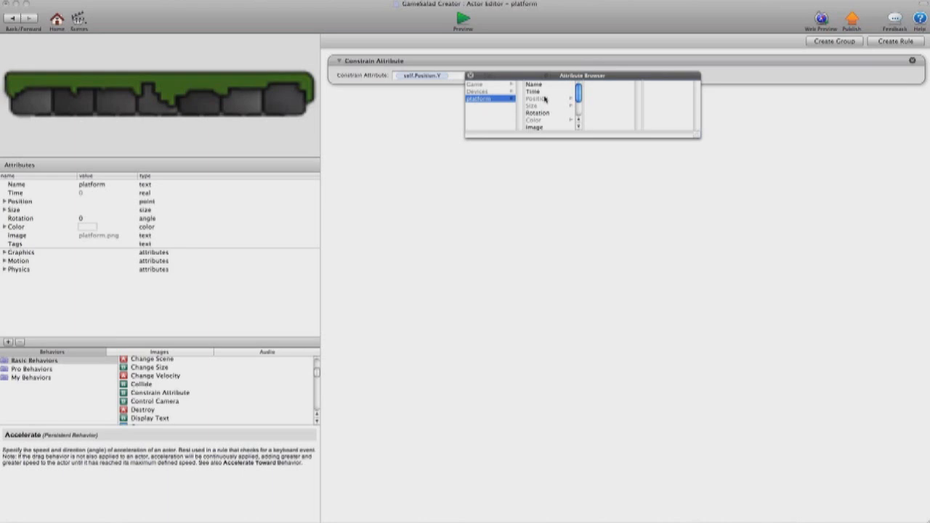
{"action": "left_click", "coordinate": [544, 99]}
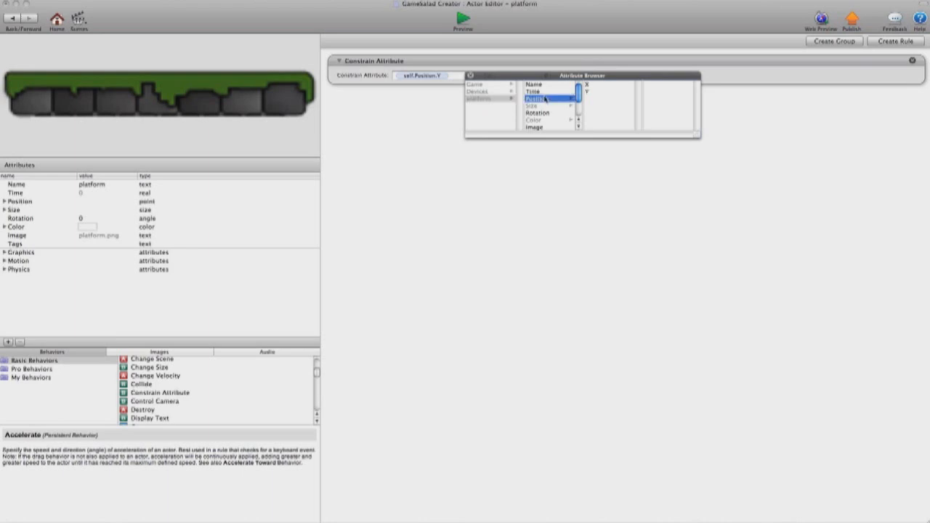
{"action": "left_click", "coordinate": [589, 91]}
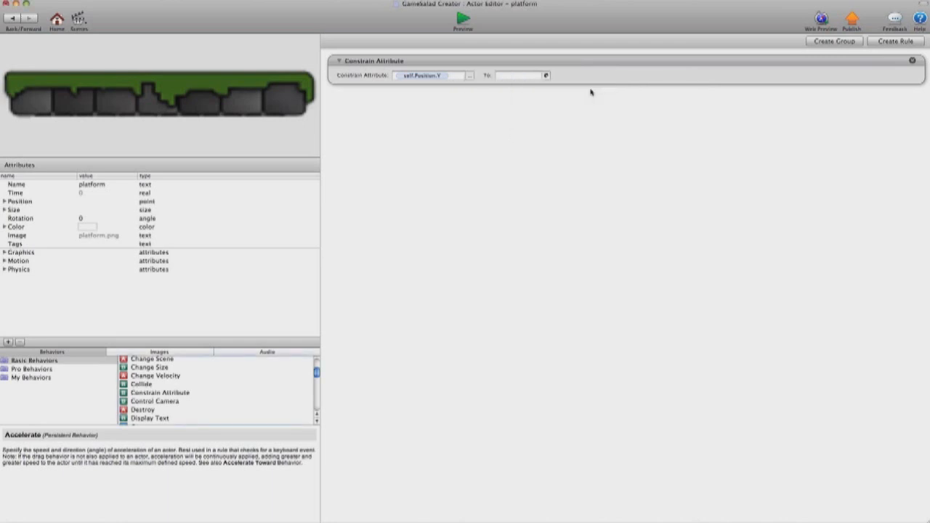
- Set the platform's Position Y constraint to 100, preview the play_area scene and return to the scene editor
{"action": "left_click", "coordinate": [506, 75]}
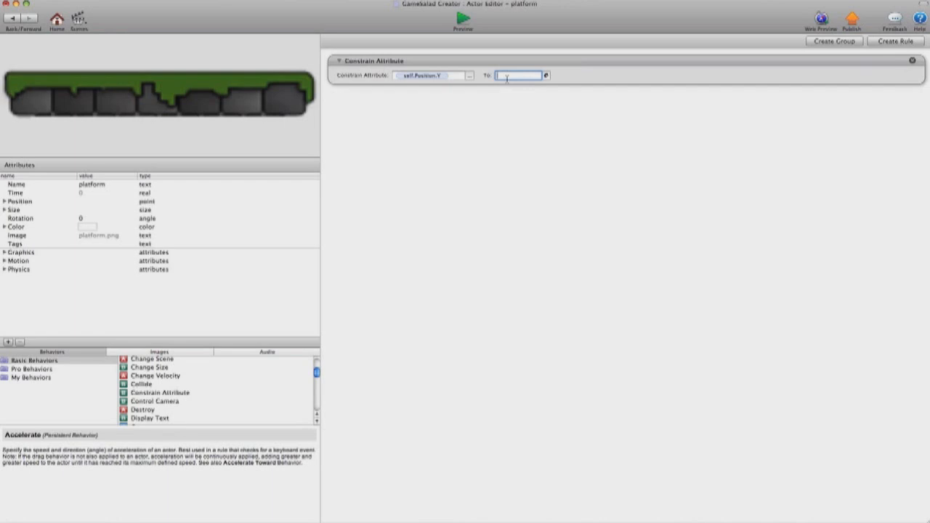
{"action": "type", "text": "100"}
{"action": "left_click", "coordinate": [592, 186]}
{"action": "left_click", "coordinate": [13, 20]}
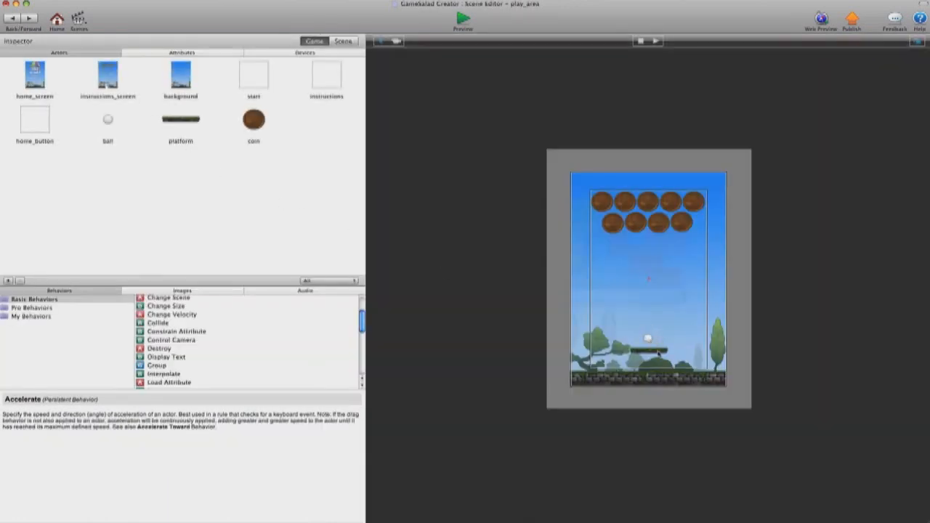
{"action": "left_click", "coordinate": [463, 20]}
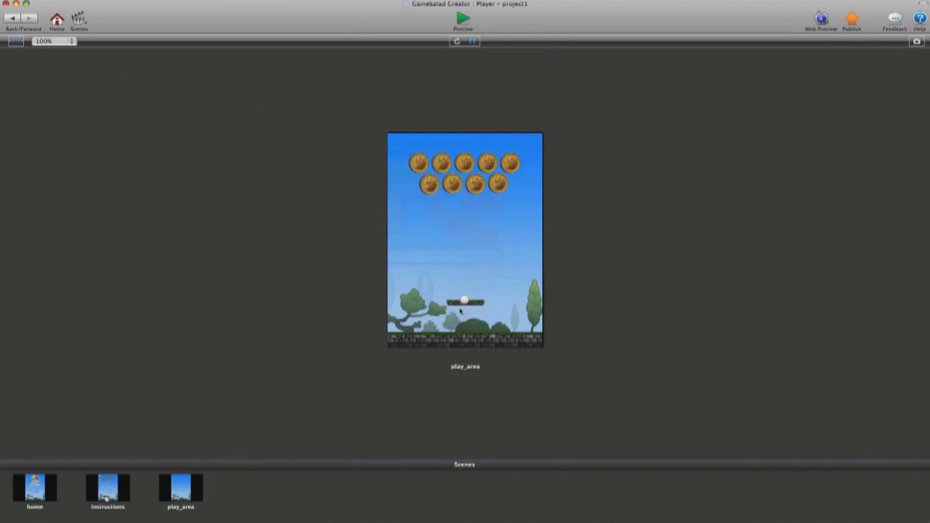
{"action": "left_click", "coordinate": [9, 21]}
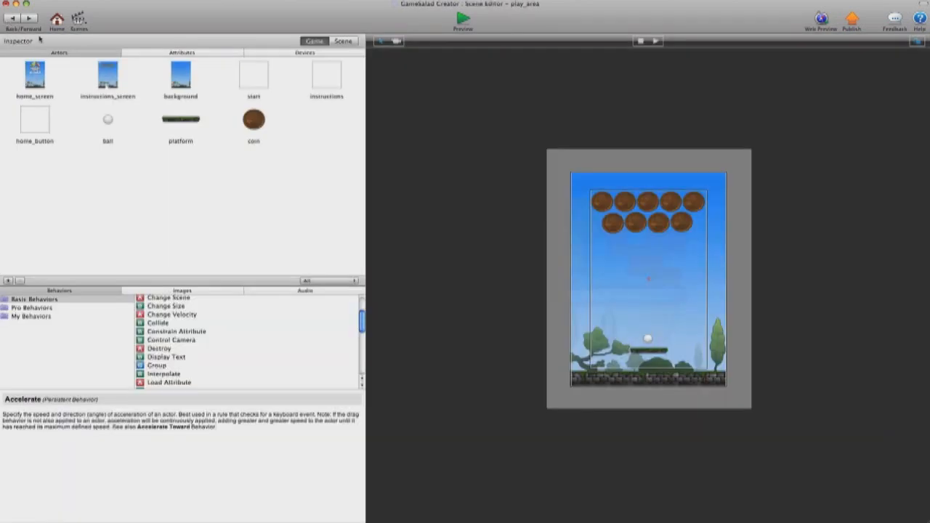
- Reopen the platform actor, try a lower Position Y constraint value and preview the game through START
{"action": "left_click", "coordinate": [181, 119]}
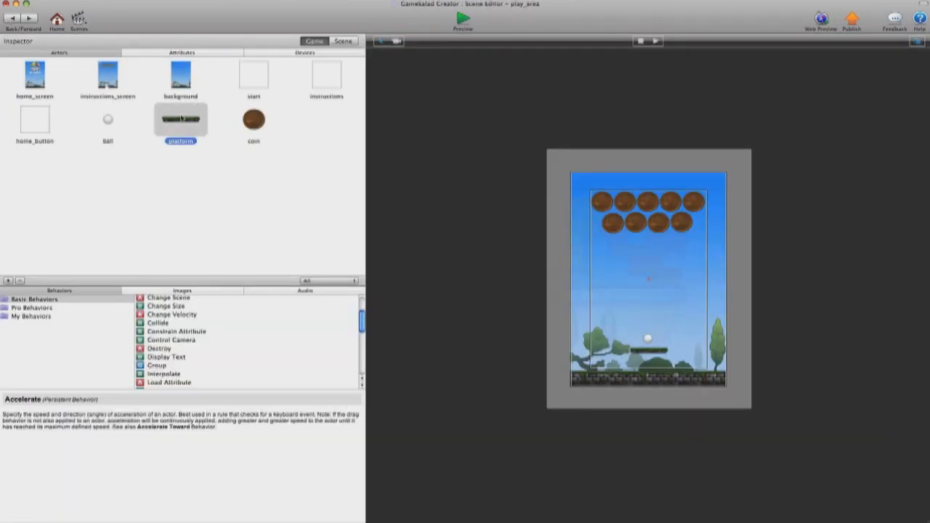
{"action": "double_click", "coordinate": [180, 119]}
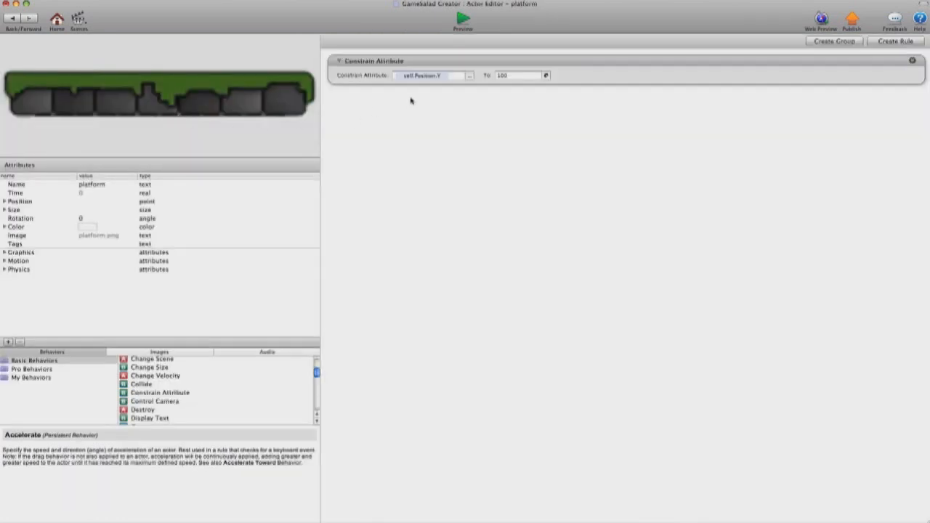
{"action": "left_click", "coordinate": [521, 77]}
{"action": "type", "text": "10"}
{"action": "key", "text": "Return"}
{"action": "left_click", "coordinate": [464, 19]}
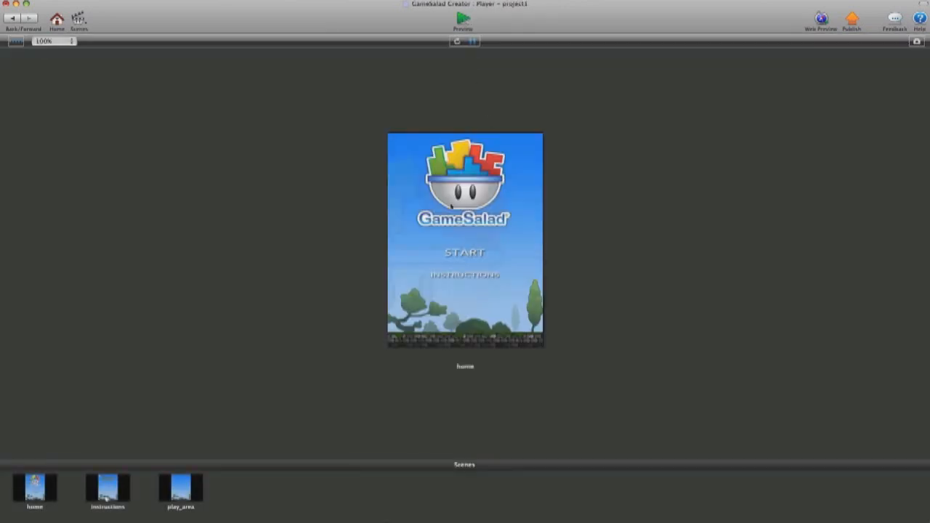
{"action": "left_click", "coordinate": [457, 253]}
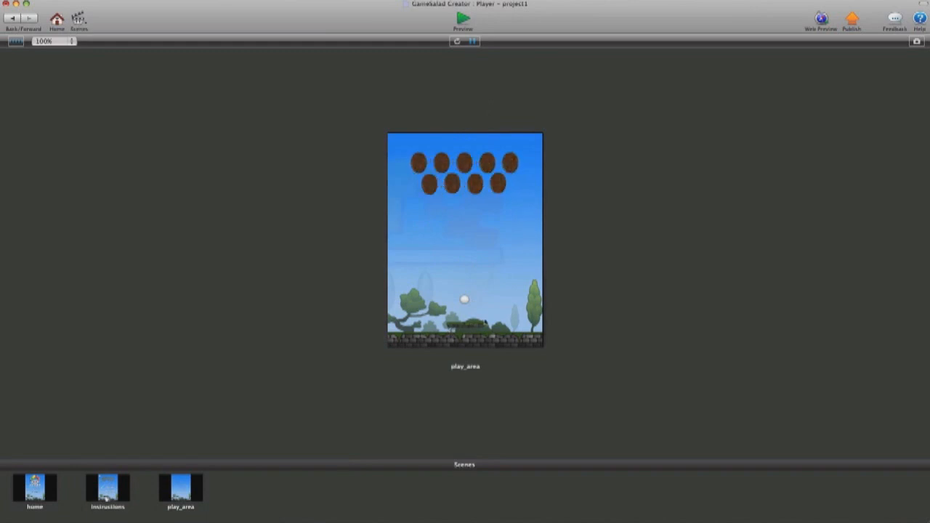
{"action": "left_click", "coordinate": [13, 19]}
- Set the platform's Position Y constraint to 75, then preview the play_area scene and return to its editor
{"action": "double_click", "coordinate": [513, 76]}
{"action": "type", "text": "75"}
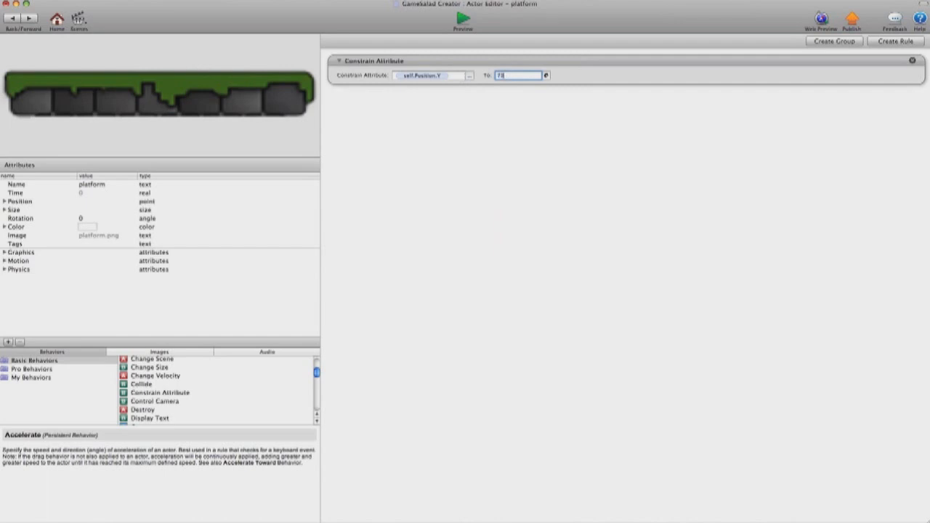
{"action": "key", "text": "Return"}
{"action": "left_click", "coordinate": [79, 26]}
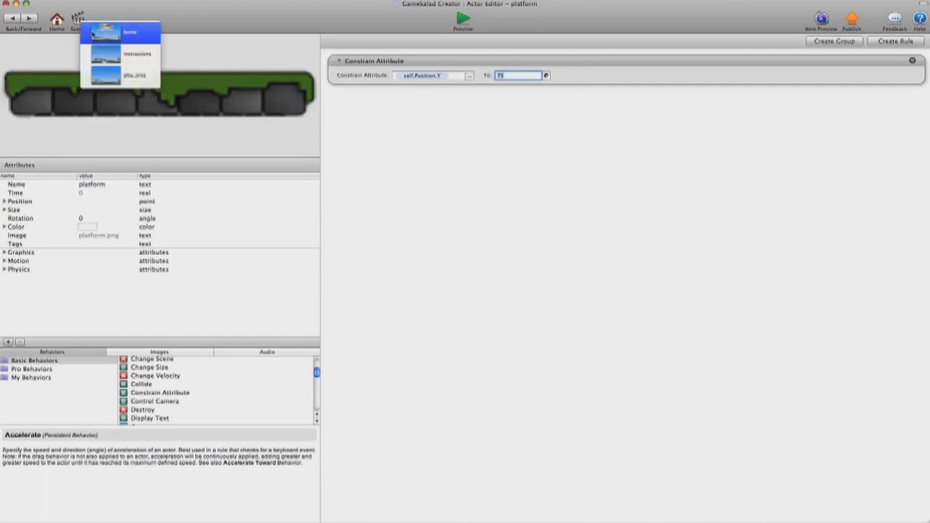
{"action": "left_click", "coordinate": [126, 76]}
{"action": "left_click", "coordinate": [463, 18]}
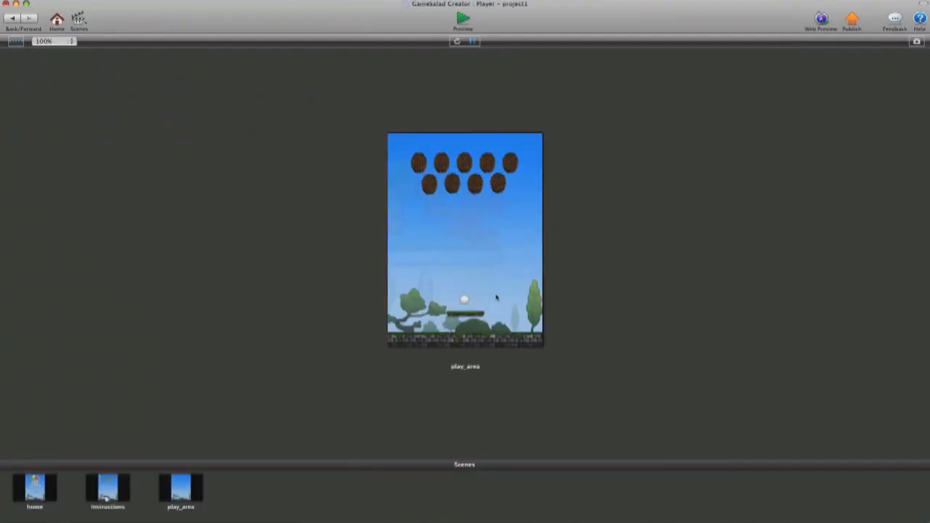
{"action": "left_click", "coordinate": [13, 19]}
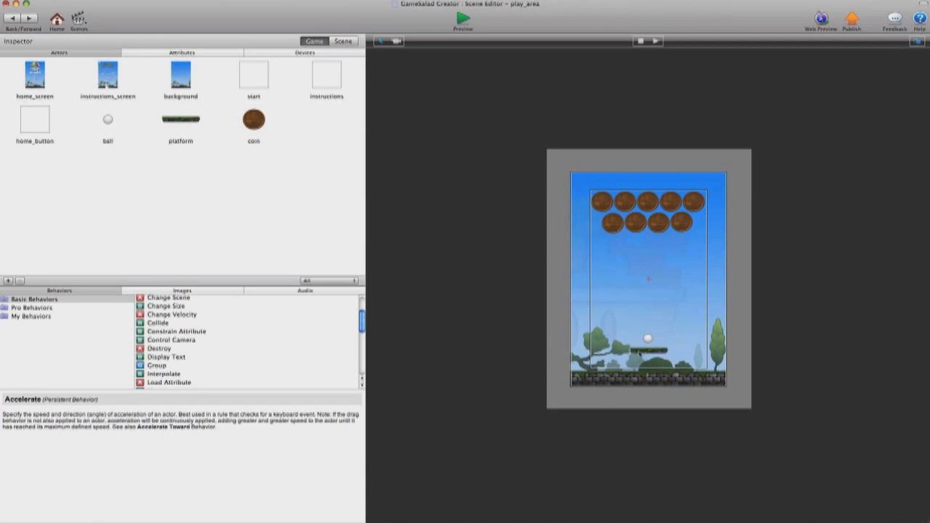
- Create a new actor and name it touch_area
{"action": "left_click", "coordinate": [7, 282]}
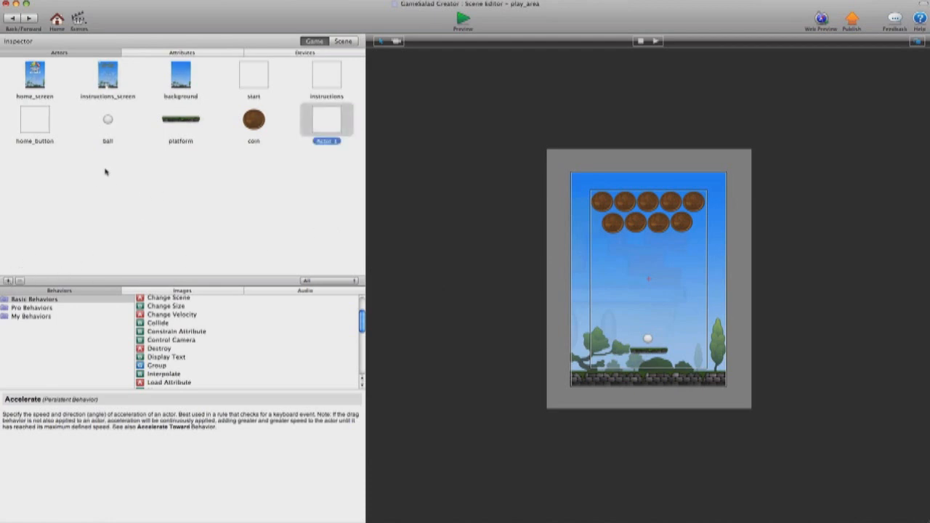
{"action": "left_click", "coordinate": [320, 141]}
{"action": "type", "text": "touc"}
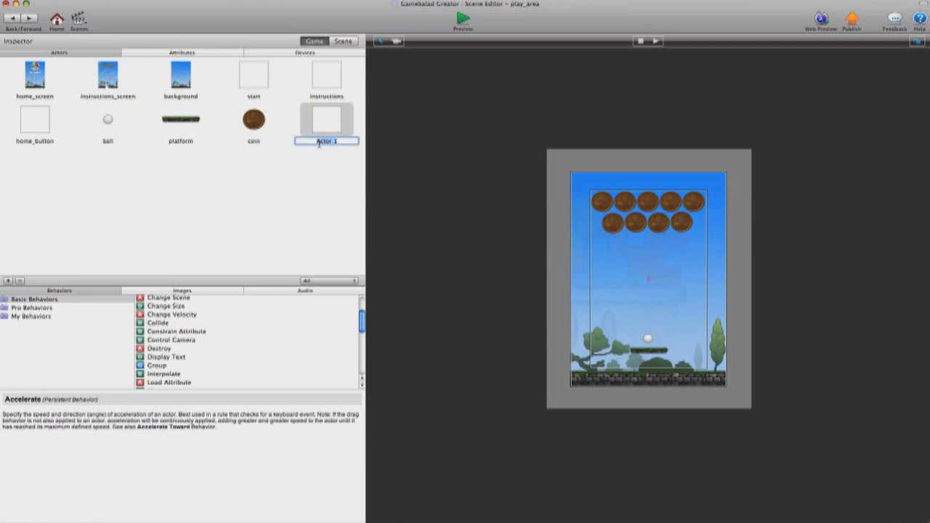
{"action": "type", "text": "h_area"}
{"action": "left_click", "coordinate": [326, 170]}
- Place touch_area in the play_area scene and resize it to a low strip spanning the full width along the ground
{"action": "left_click_drag", "start_coordinate": [336, 120], "coordinate": [600, 379]}
{"action": "left_click", "coordinate": [594, 349]}
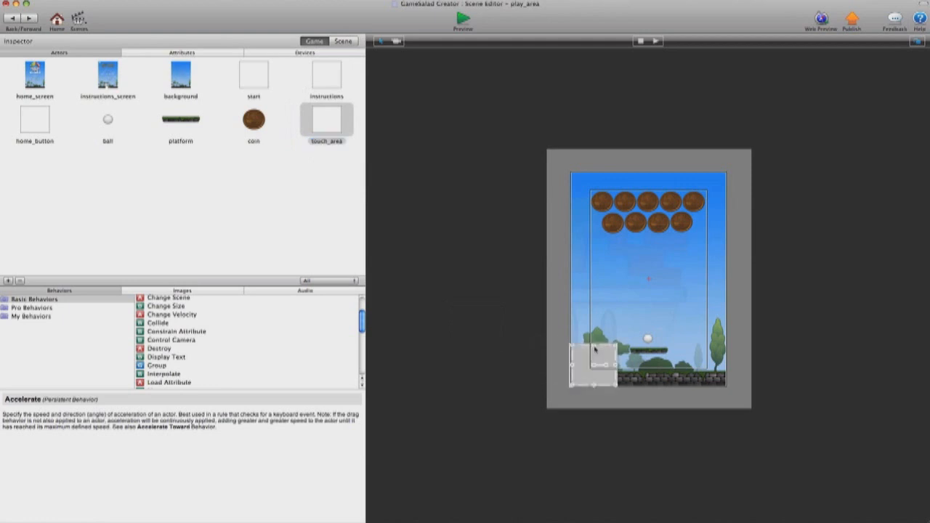
{"action": "left_click_drag", "start_coordinate": [595, 347], "coordinate": [725, 385]}
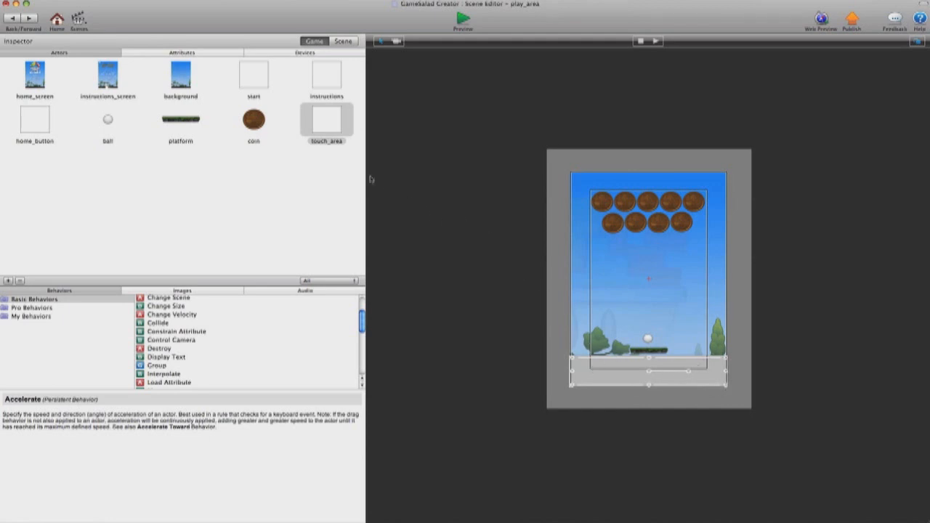
- Turn off the touch_area actor's Visible attribute and check its placement back in the play_area scene
{"action": "left_click", "coordinate": [331, 127]}
{"action": "double_click", "coordinate": [335, 127]}
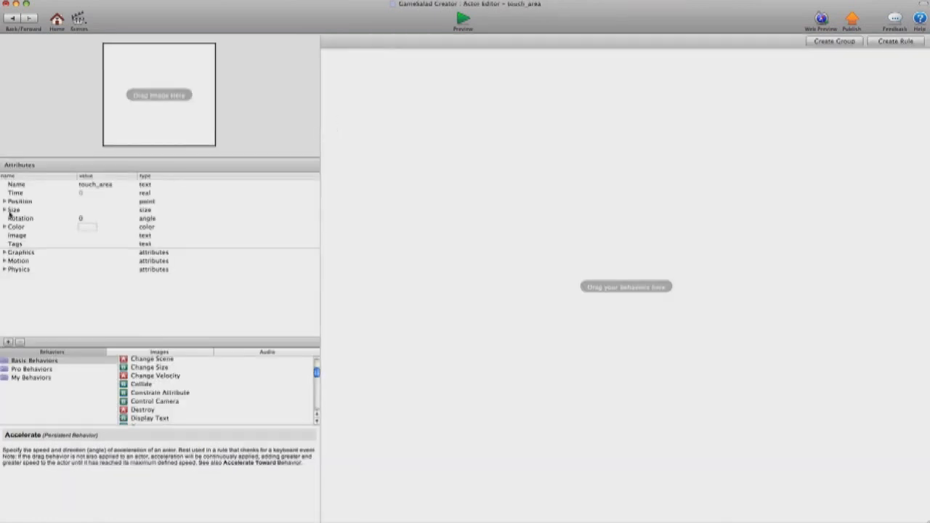
{"action": "left_click", "coordinate": [4, 252]}
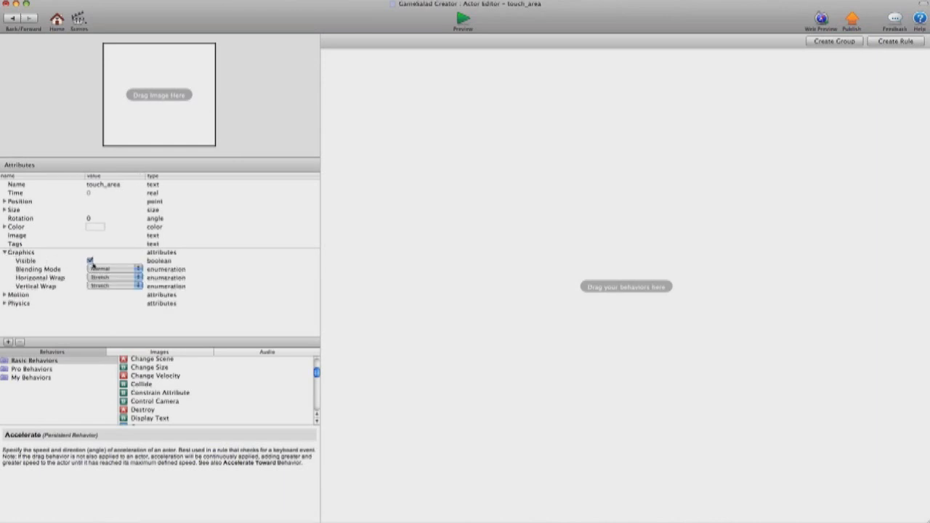
{"action": "left_click", "coordinate": [90, 260]}
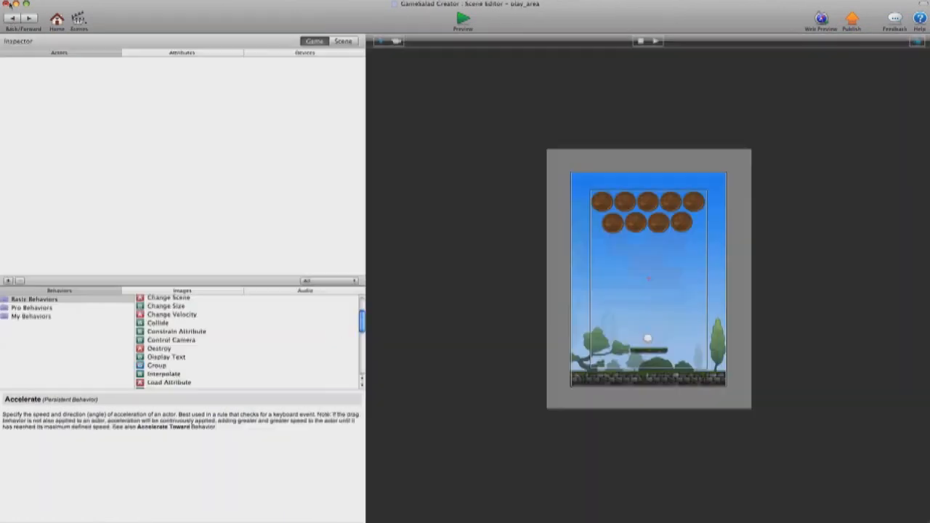
{"action": "left_click", "coordinate": [661, 376]}
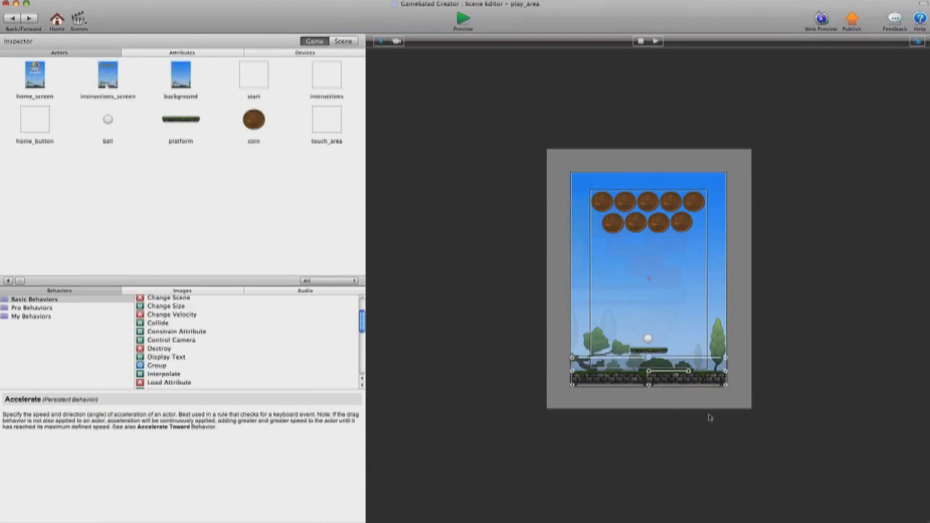
{"action": "left_click", "coordinate": [743, 393]}
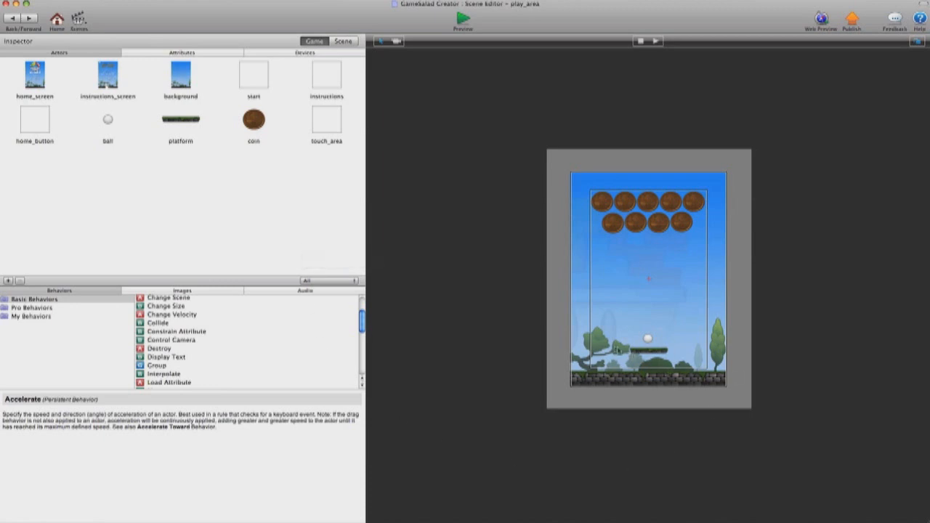
- Create a game attribute of type real and name it slider_attribute
{"action": "left_click", "coordinate": [190, 54]}
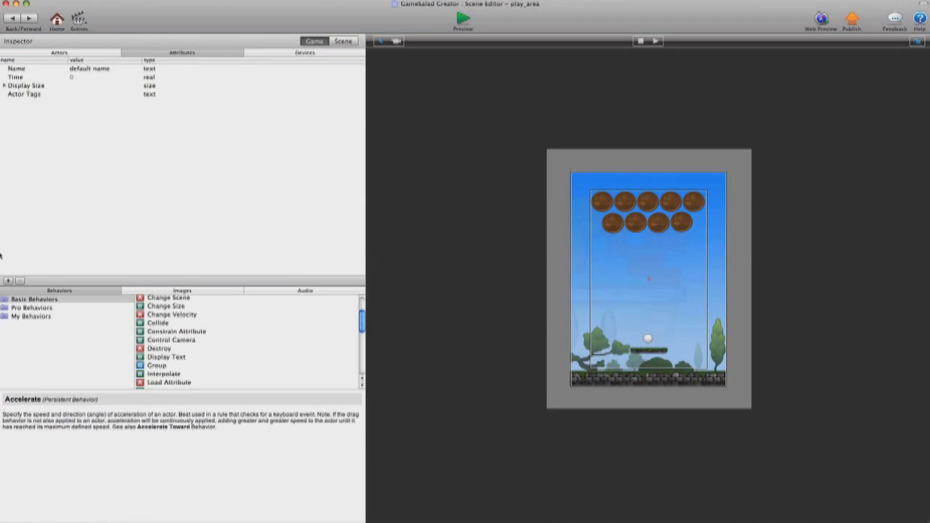
{"action": "left_click", "coordinate": [8, 281]}
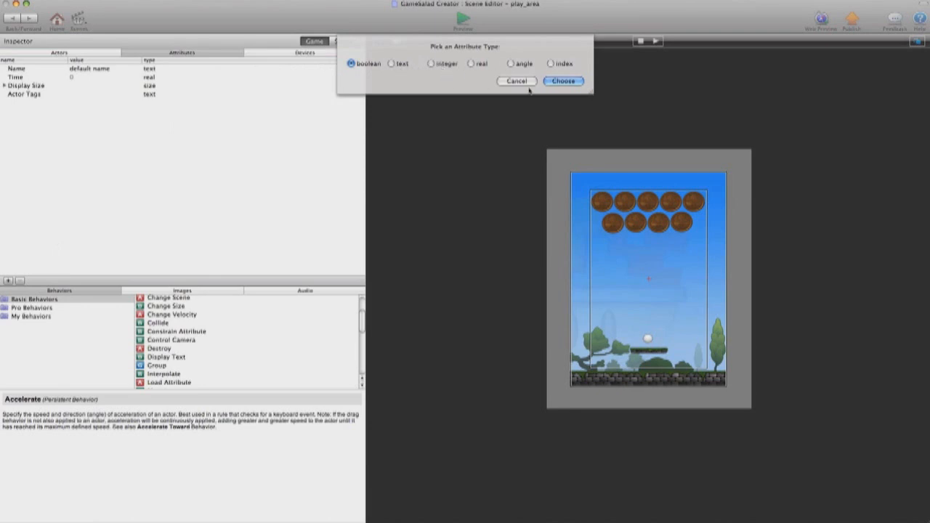
{"action": "left_click", "coordinate": [472, 64]}
{"action": "left_click", "coordinate": [559, 82]}
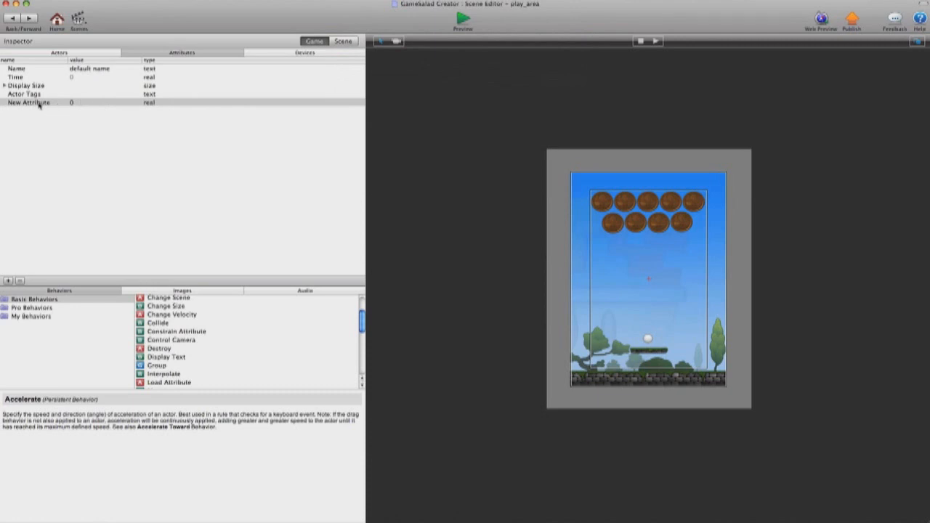
{"action": "double_click", "coordinate": [39, 104]}
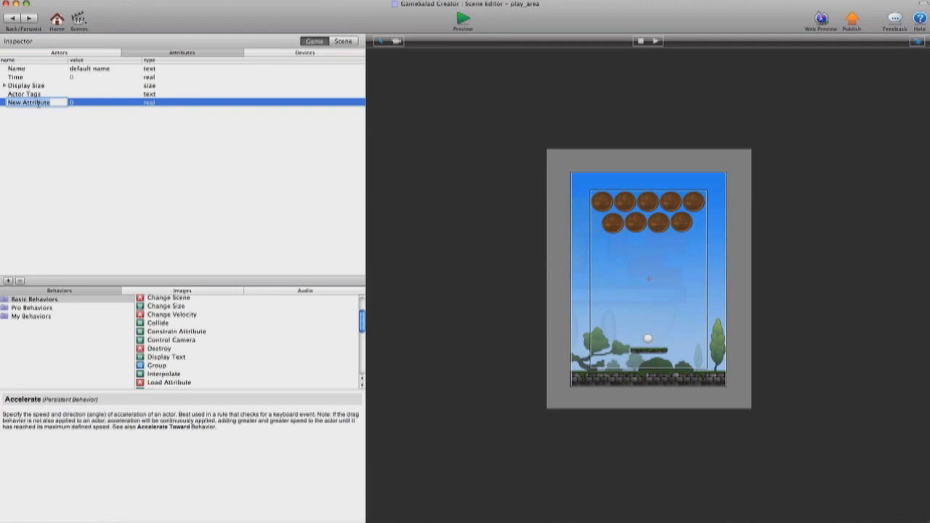
{"action": "type", "text": "slider_attribute"}
{"action": "key", "text": "Return"}
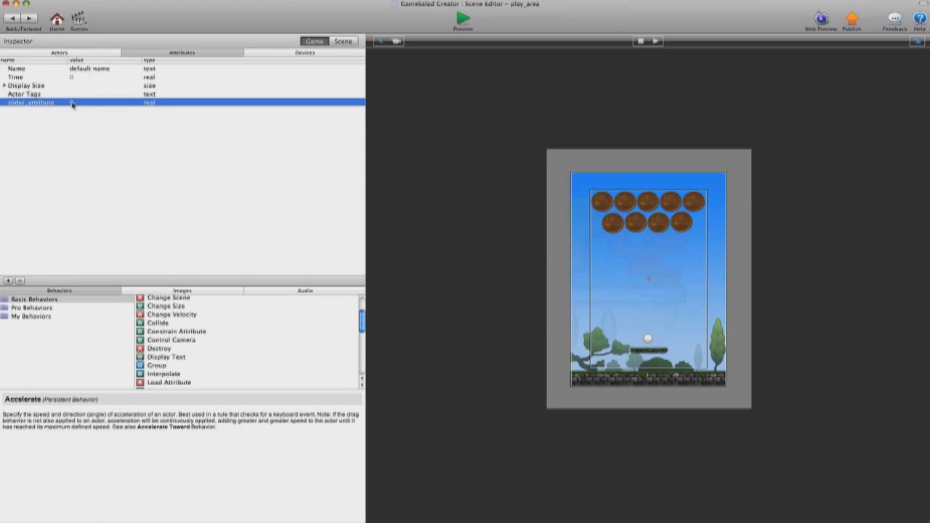
- Set the value of the game's slider_attribute to 160
{"action": "double_click", "coordinate": [72, 102]}
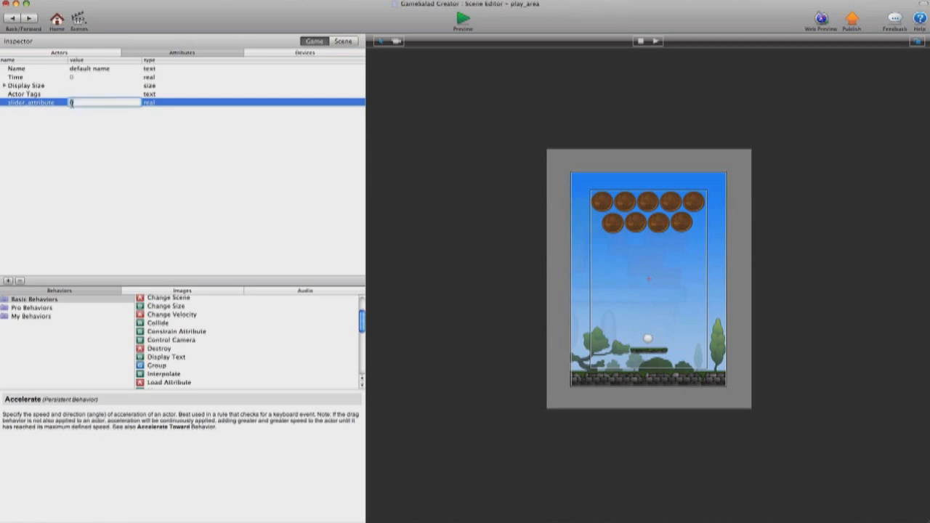
{"action": "type", "text": "160"}
{"action": "key", "text": "Return"}
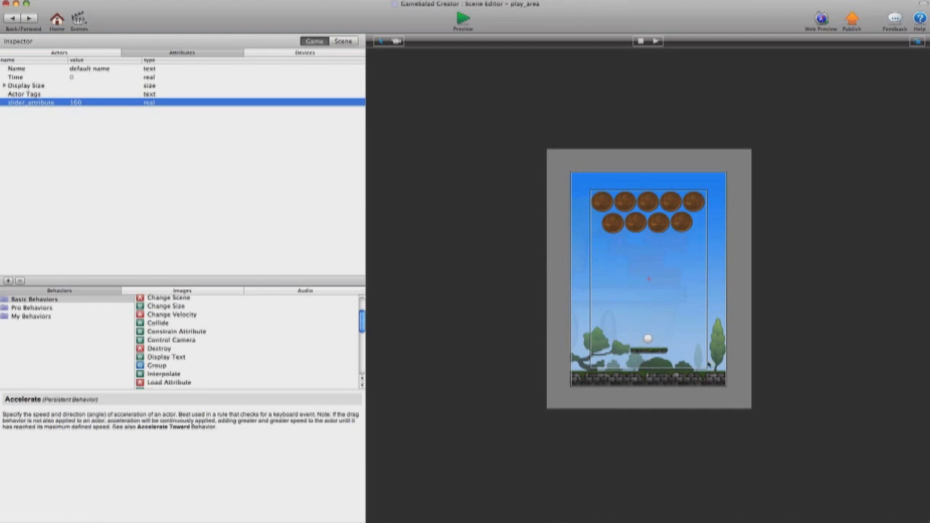
{"action": "left_click", "coordinate": [207, 157]}
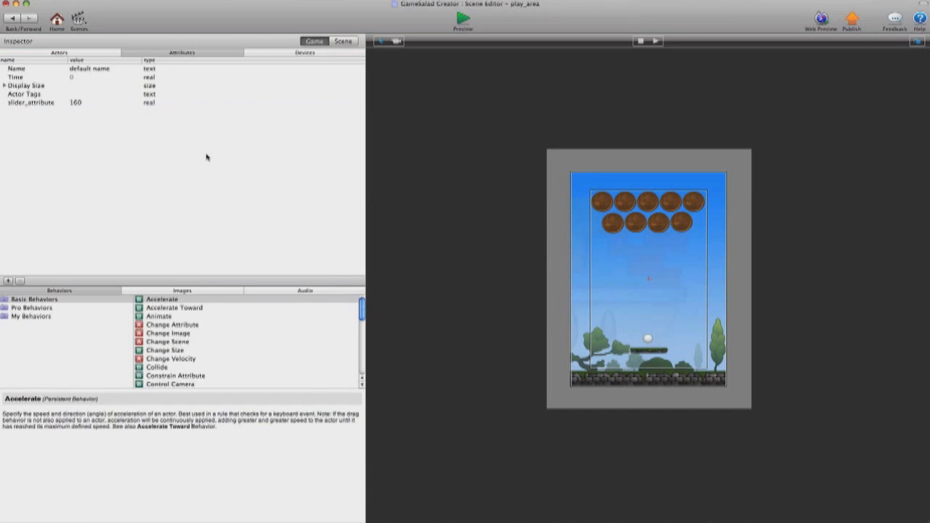
- Open the touch_area actor and create a rule whose condition is that the actor's touch is pressed
{"action": "left_click", "coordinate": [95, 54]}
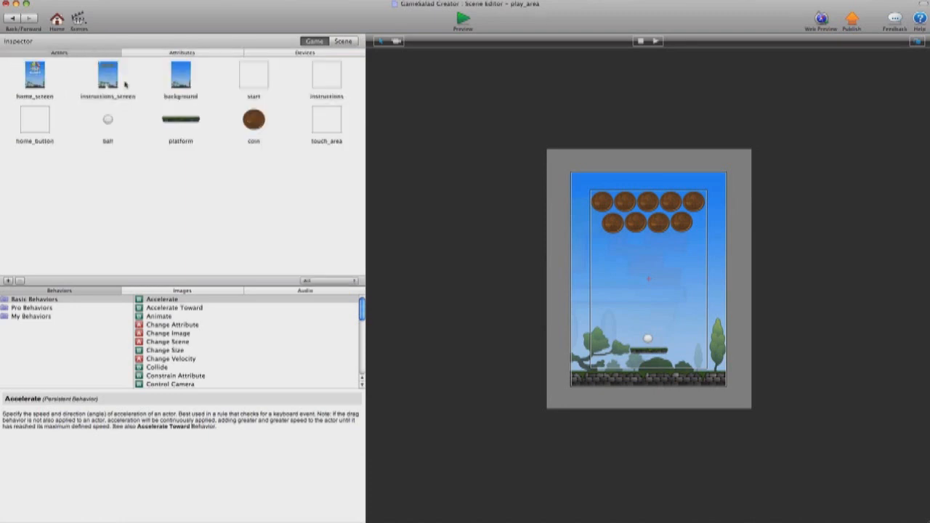
{"action": "double_click", "coordinate": [337, 129]}
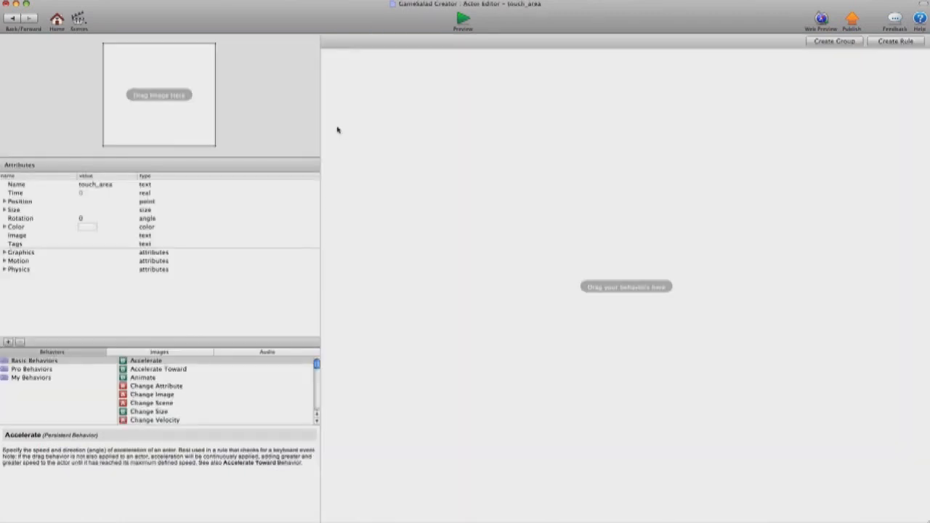
{"action": "left_click", "coordinate": [894, 41]}
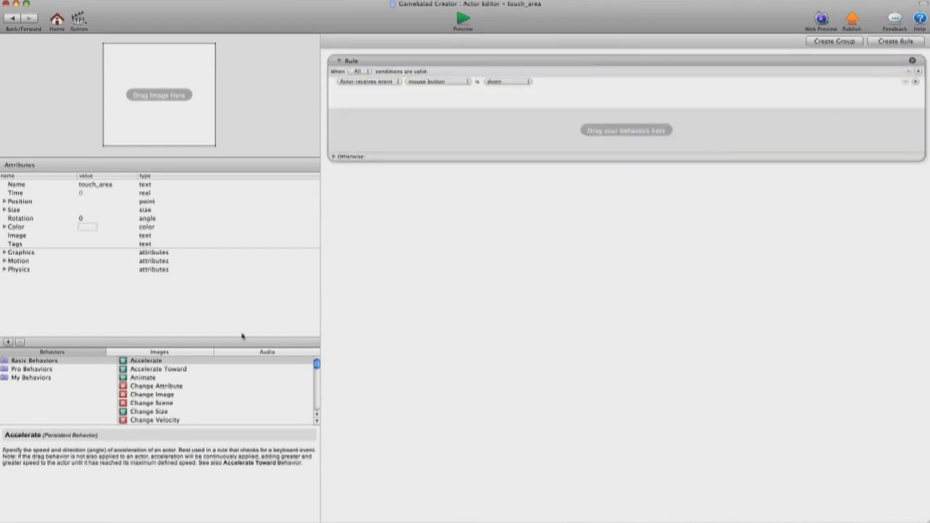
{"action": "left_click", "coordinate": [443, 85]}
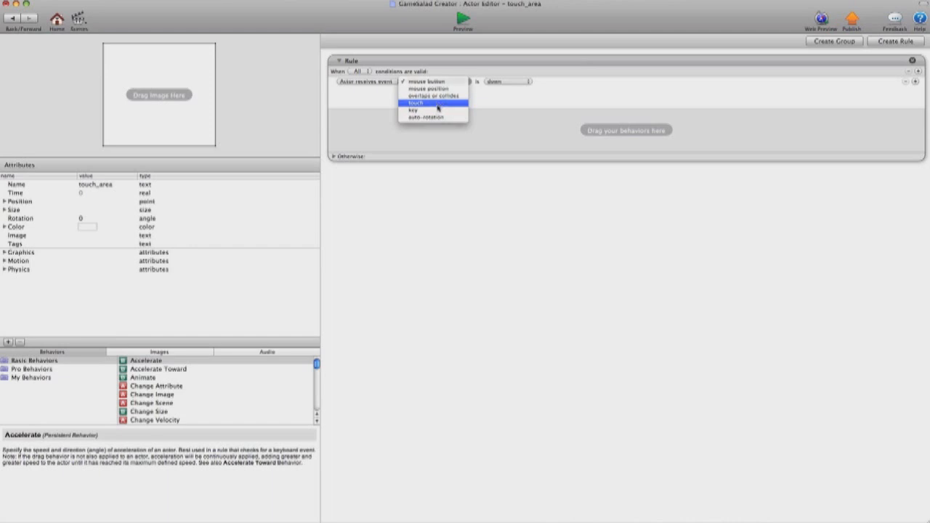
{"action": "left_click", "coordinate": [439, 105]}
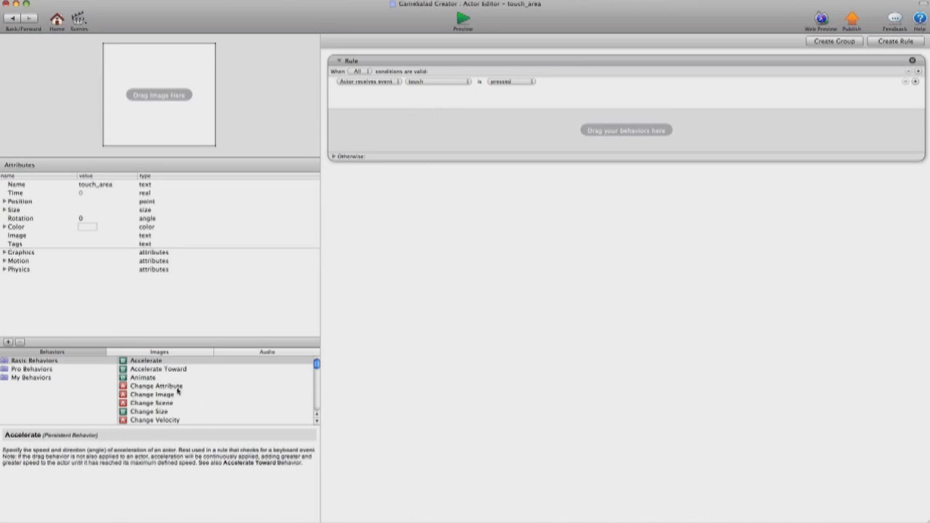
- Add a Constrain Attribute behavior to the touch rule and choose the game's slider_attribute as the attribute to constrain
{"action": "scroll", "coordinate": [174, 395], "scroll_direction": "down", "scroll_amount": 1}
{"action": "scroll", "coordinate": [175, 395], "scroll_direction": "down", "scroll_amount": 3}
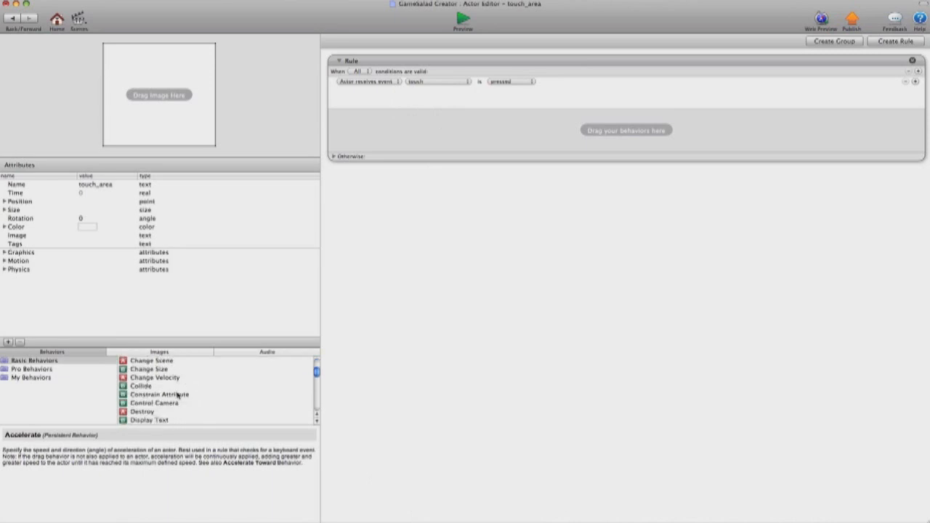
{"action": "left_click_drag", "start_coordinate": [179, 393], "coordinate": [471, 138]}
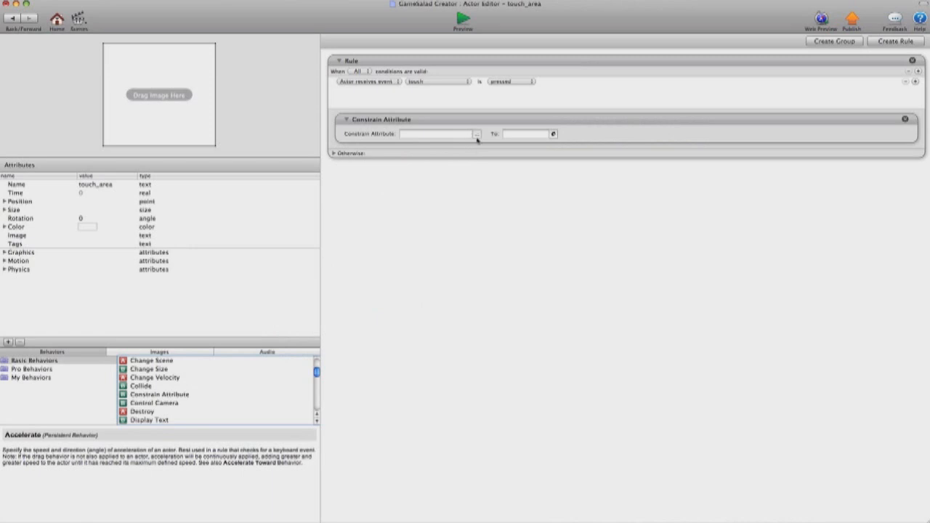
{"action": "left_click", "coordinate": [477, 136]}
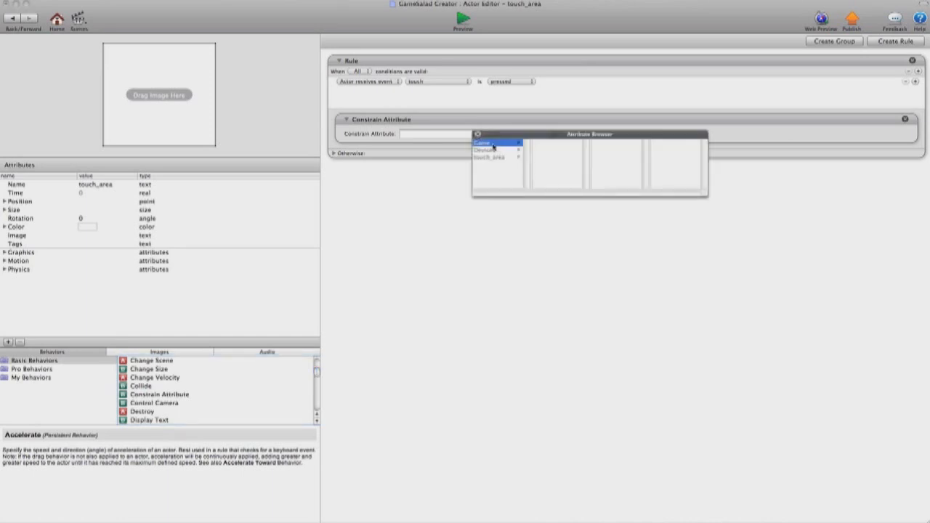
{"action": "left_click", "coordinate": [492, 147]}
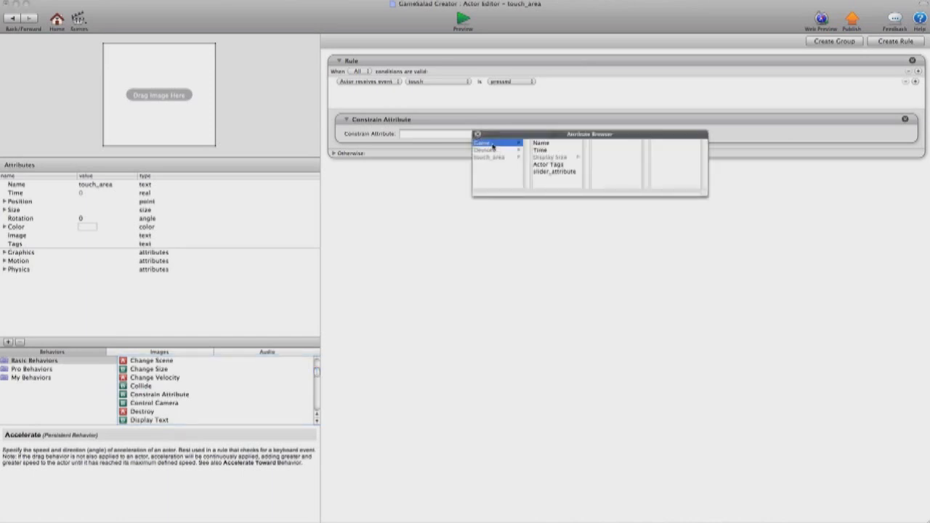
{"action": "left_click", "coordinate": [550, 172]}
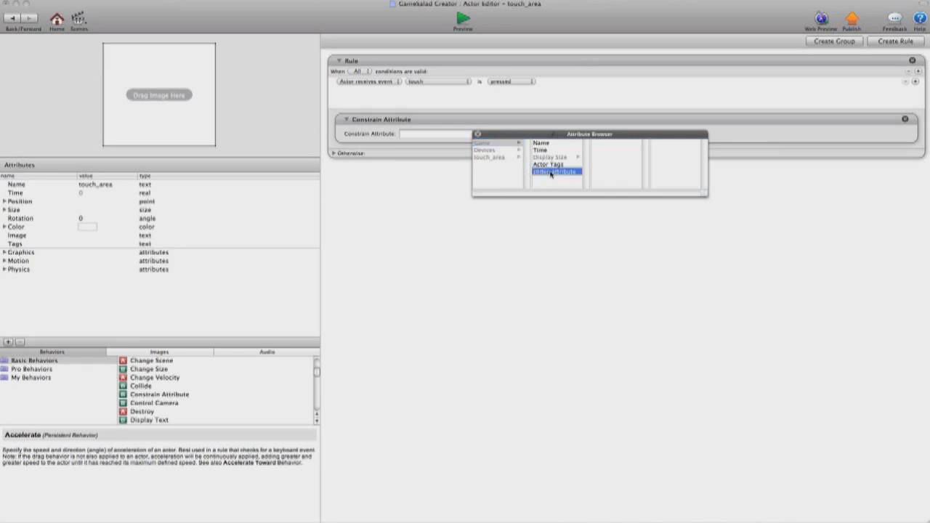
{"action": "double_click", "coordinate": [549, 172]}
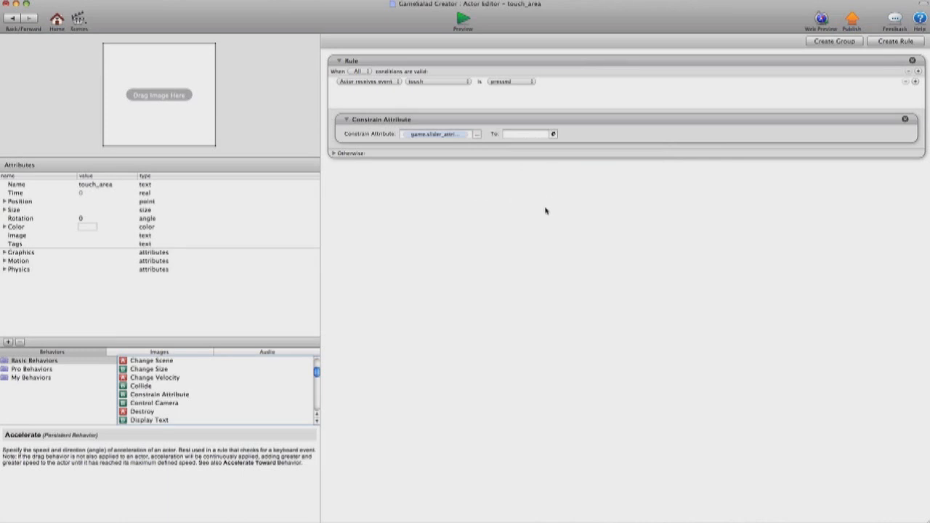
- Constrain slider_attribute to the X position of Touch 1 from the device's touches
{"action": "left_click", "coordinate": [553, 135]}
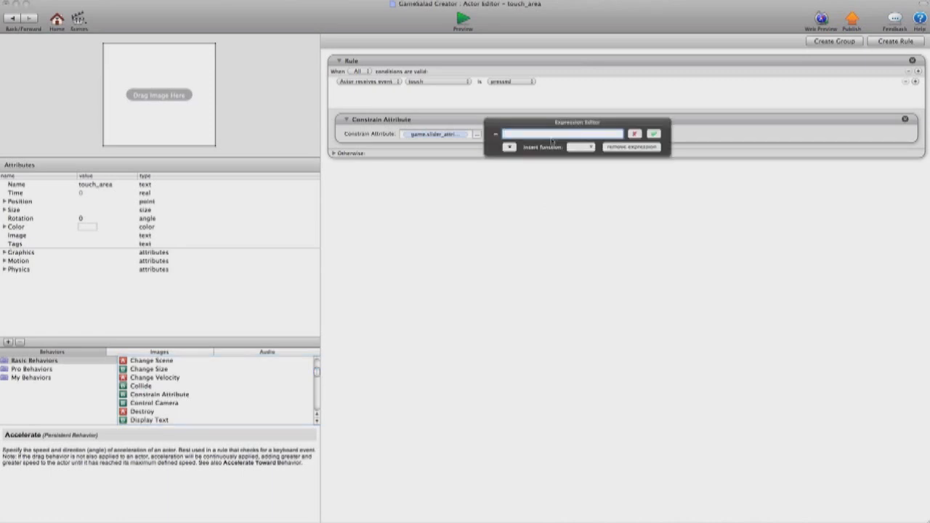
{"action": "left_click", "coordinate": [508, 147]}
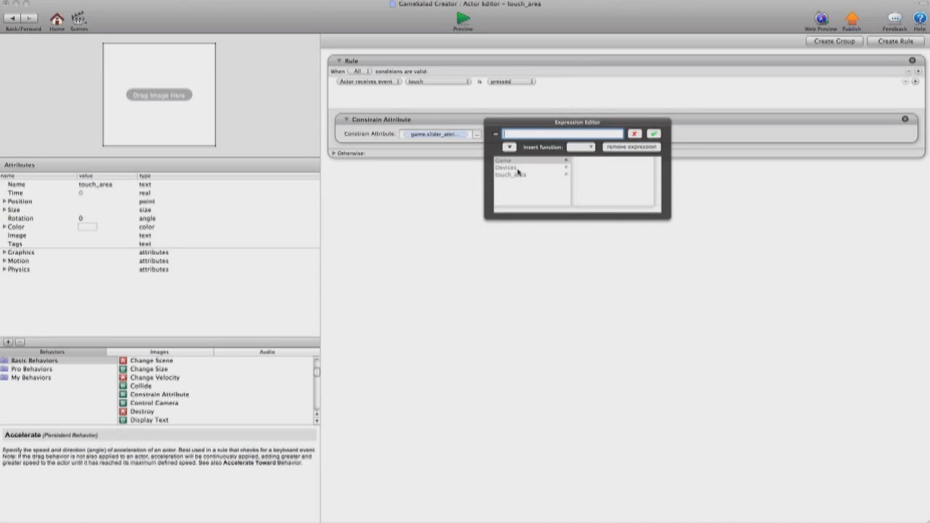
{"action": "left_click", "coordinate": [518, 169]}
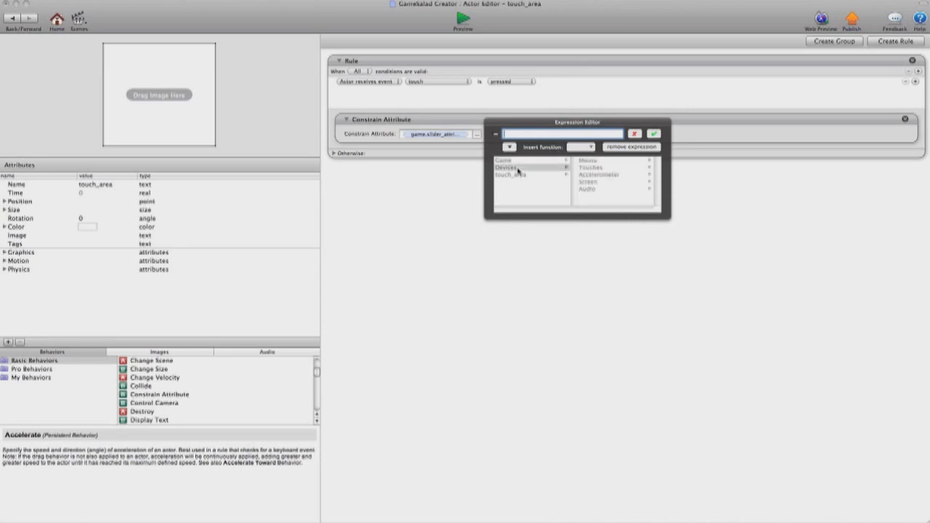
{"action": "left_click", "coordinate": [584, 168]}
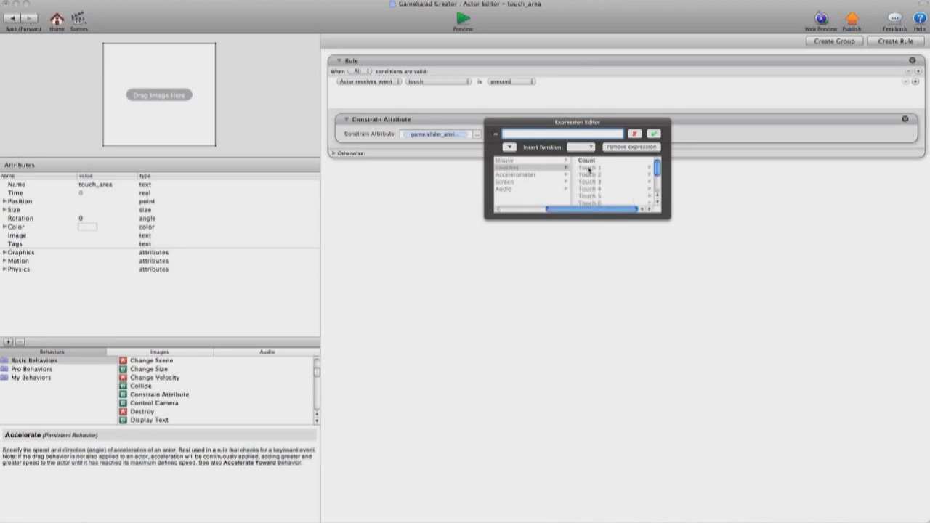
{"action": "left_click", "coordinate": [588, 168]}
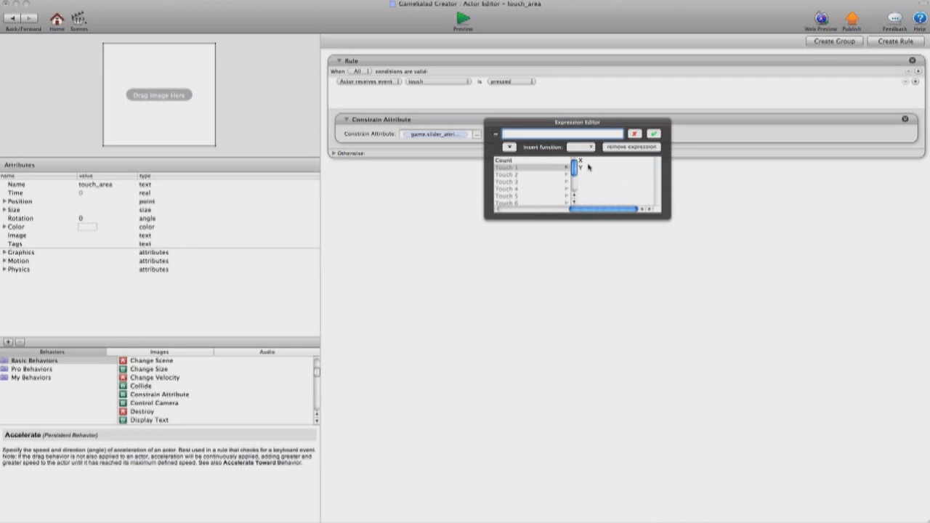
{"action": "left_click", "coordinate": [585, 161]}
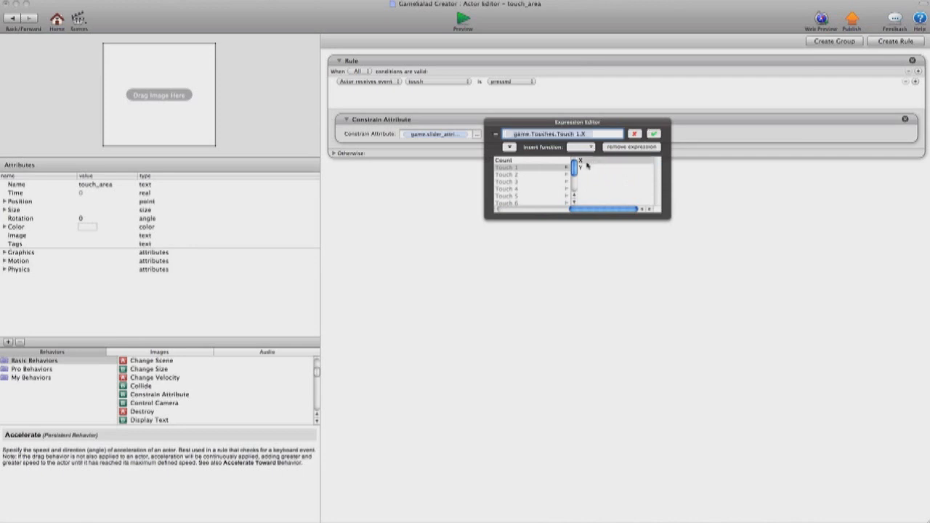
{"action": "left_click", "coordinate": [653, 135]}
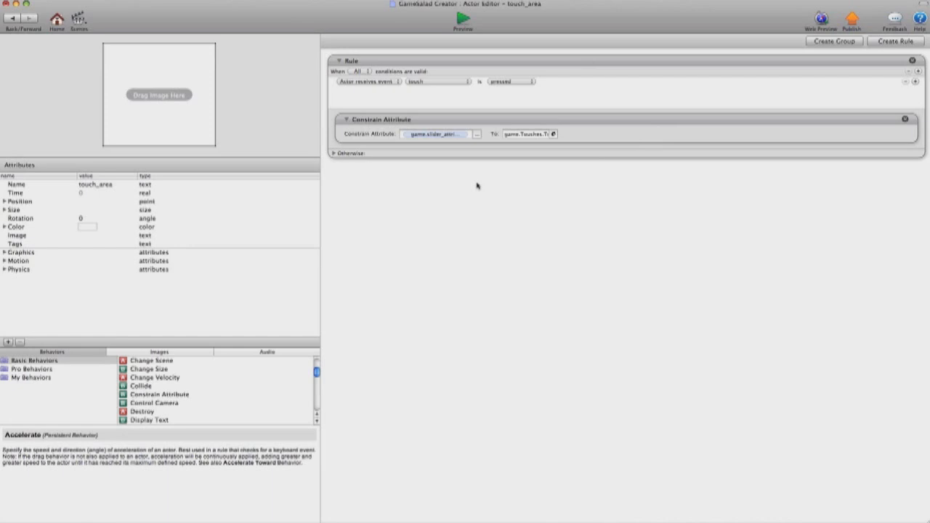
- Review both fields of the constraint and reselect the game's slider_attribute as the constrained attribute
{"action": "left_click", "coordinate": [436, 134]}
{"action": "left_click", "coordinate": [528, 134]}
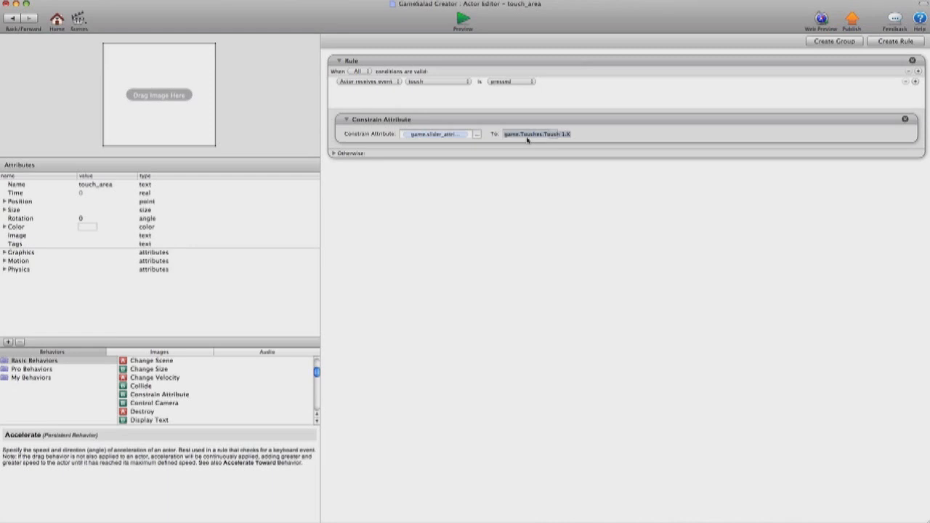
{"action": "left_click", "coordinate": [478, 135]}
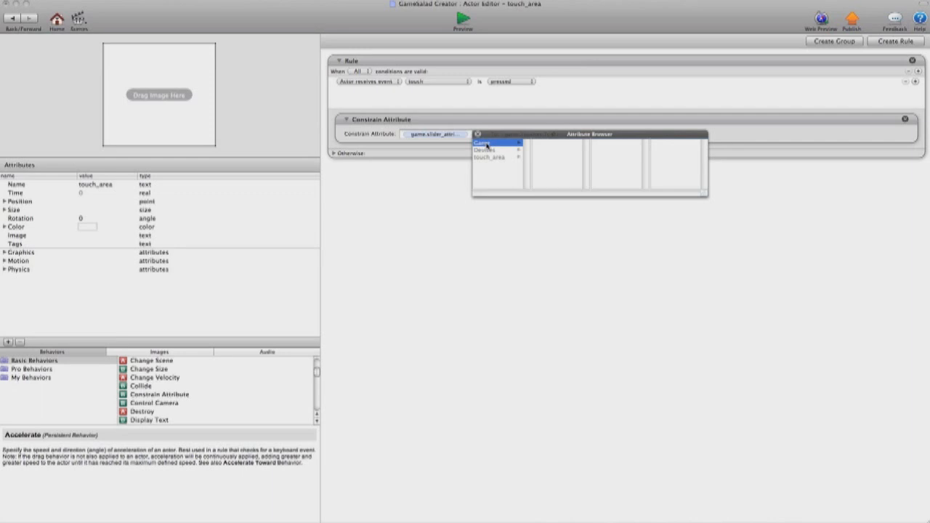
{"action": "left_click", "coordinate": [485, 145]}
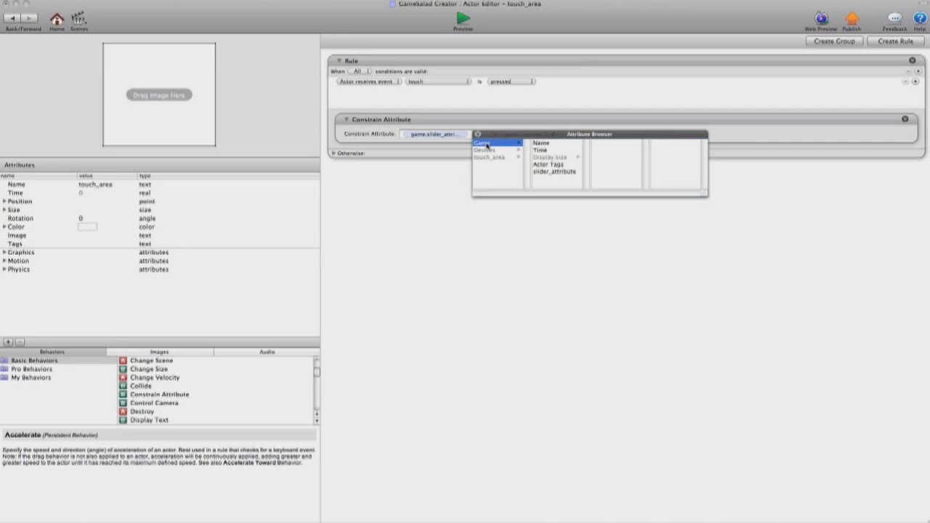
{"action": "left_click", "coordinate": [554, 172]}
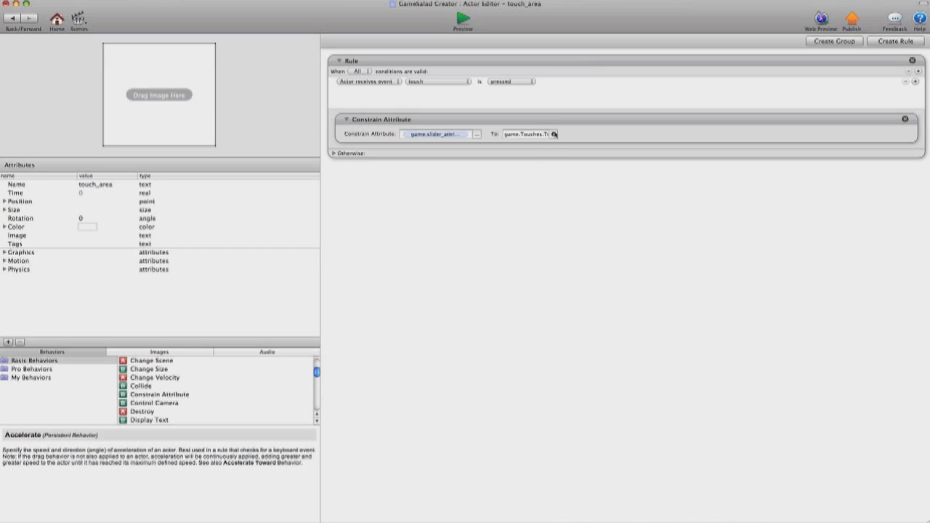
- Reselect the X position of Touch 1 from the device's touches as the value that slider_attribute is constrained to
{"action": "left_click", "coordinate": [553, 133]}
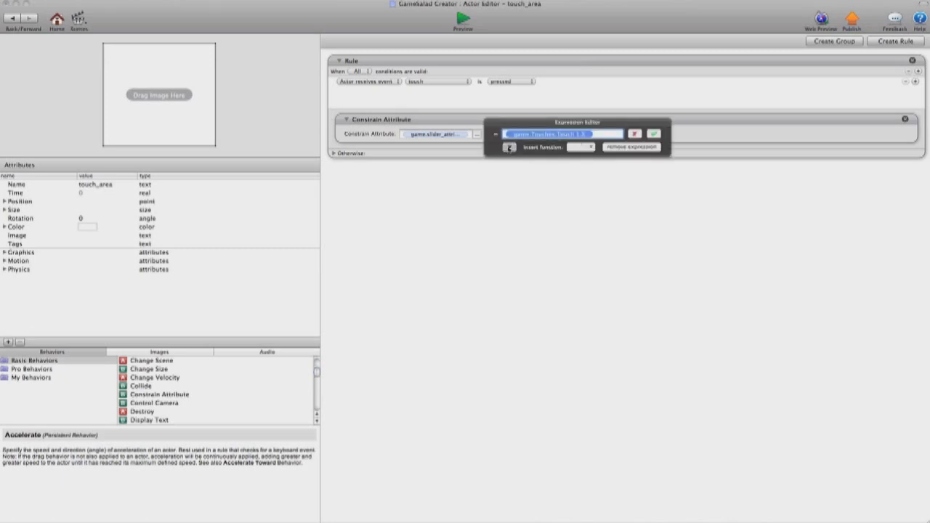
{"action": "left_click", "coordinate": [509, 148]}
{"action": "left_click", "coordinate": [515, 168]}
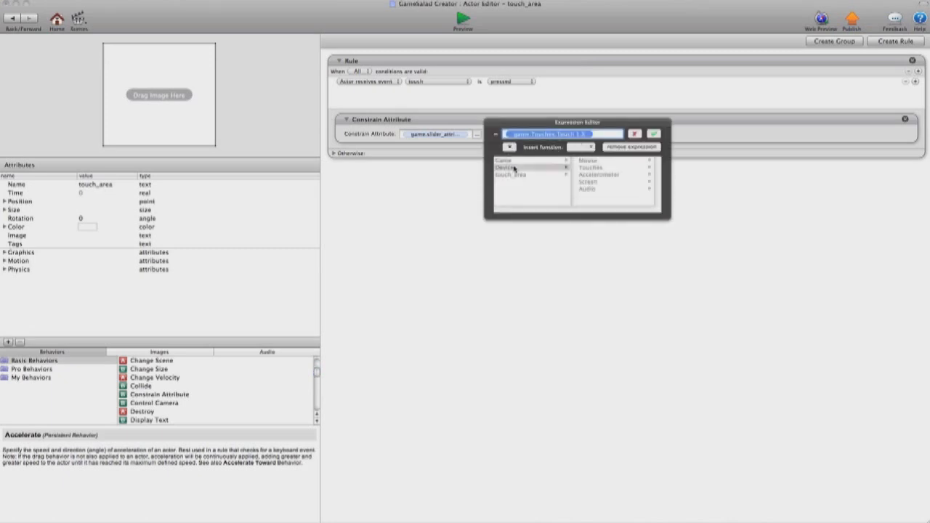
{"action": "left_click", "coordinate": [585, 168]}
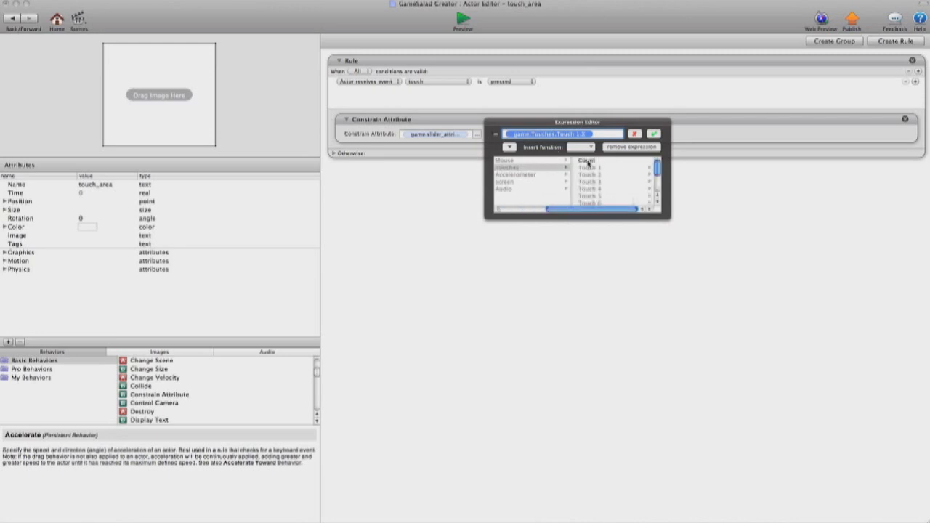
{"action": "left_click", "coordinate": [589, 167]}
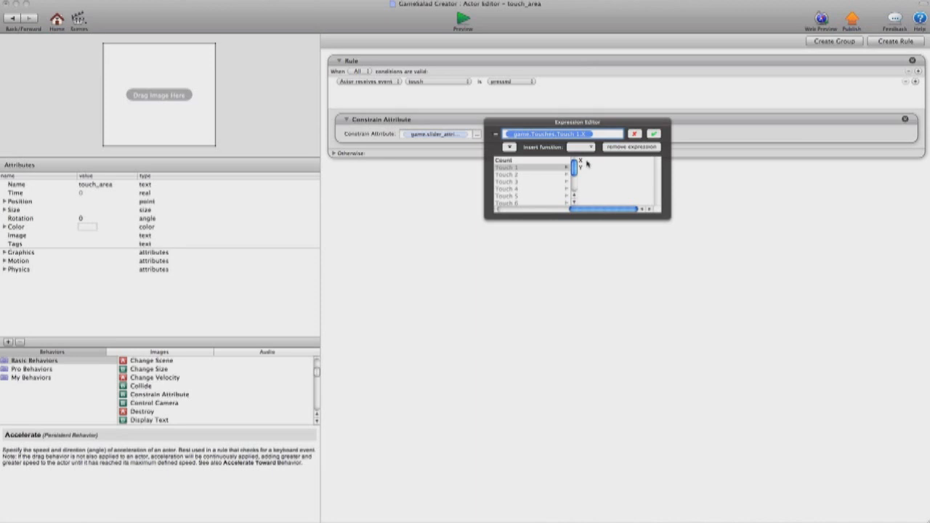
{"action": "left_click", "coordinate": [586, 162]}
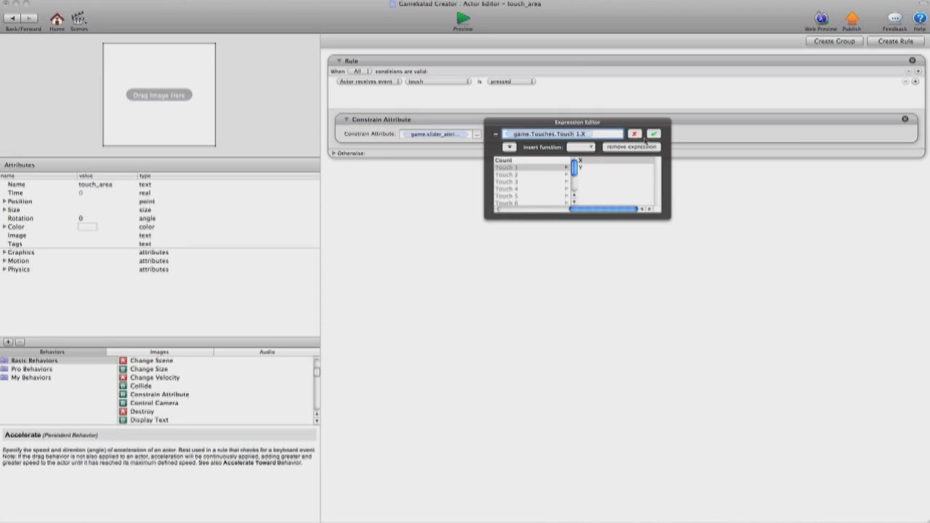
{"action": "left_click", "coordinate": [653, 134]}
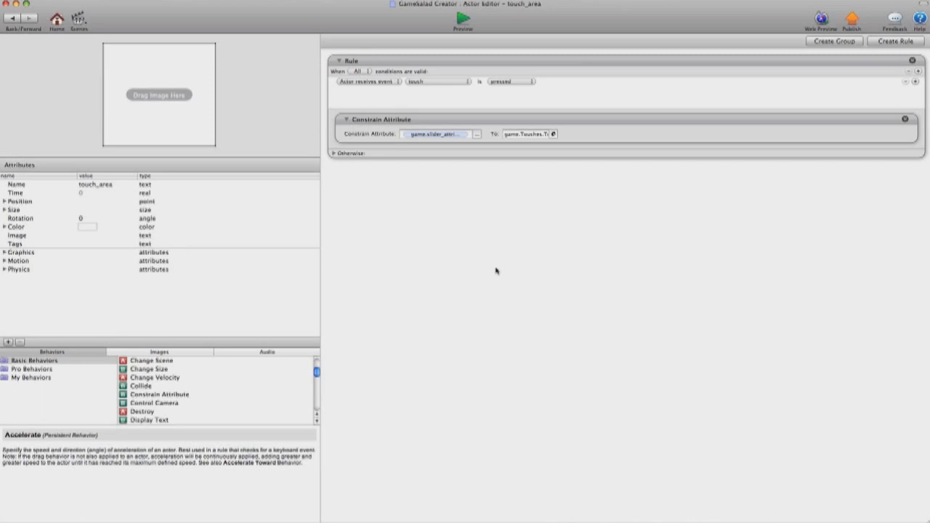
- Open the platform actor and add a second Constrain Attribute behavior that constrains the platform's own X position
{"action": "left_click", "coordinate": [12, 17]}
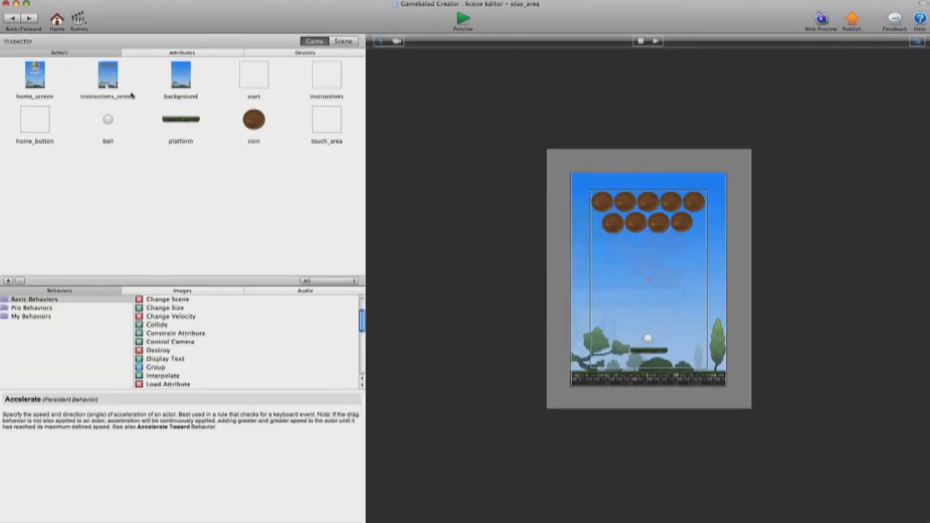
{"action": "left_click", "coordinate": [188, 122]}
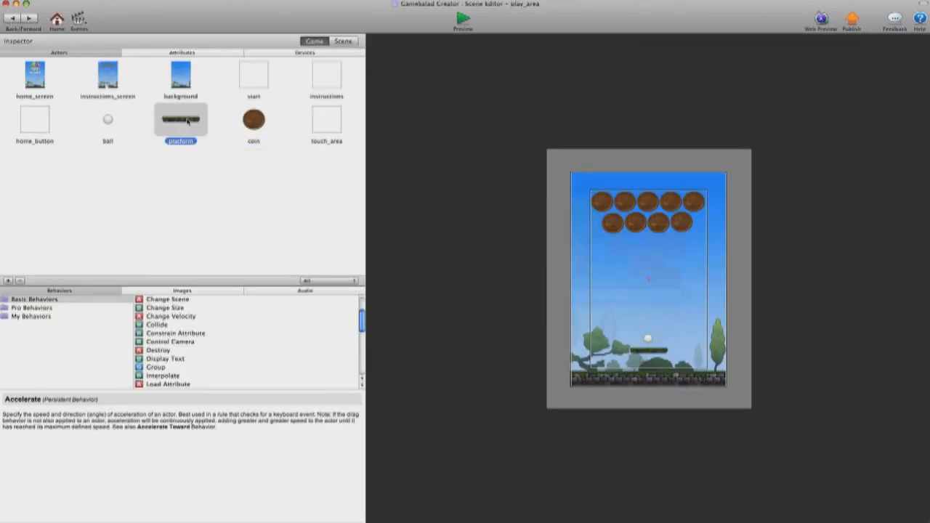
{"action": "double_click", "coordinate": [188, 122]}
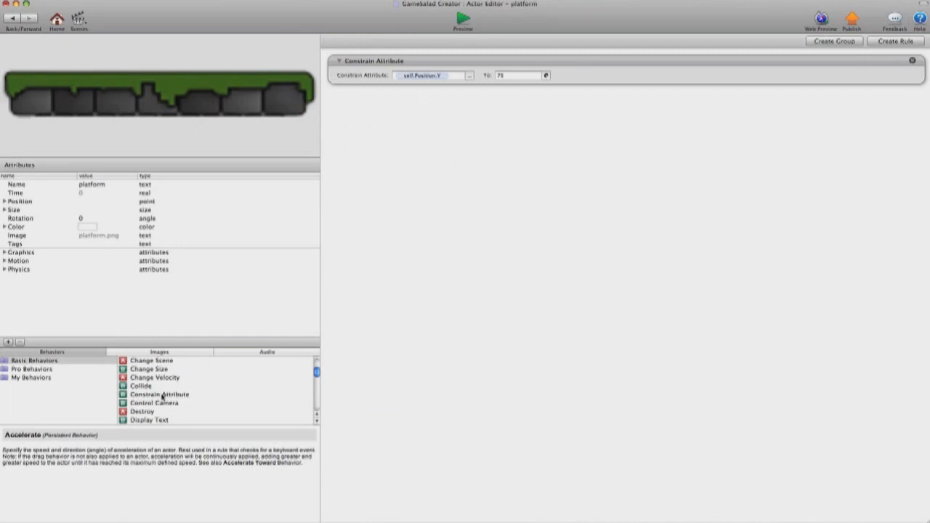
{"action": "left_click_drag", "start_coordinate": [162, 395], "coordinate": [512, 234]}
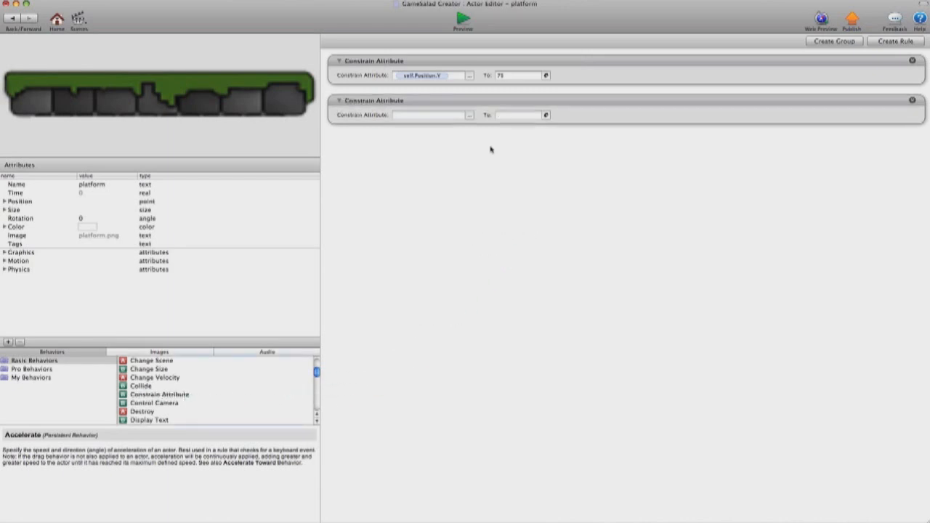
{"action": "left_click", "coordinate": [469, 115]}
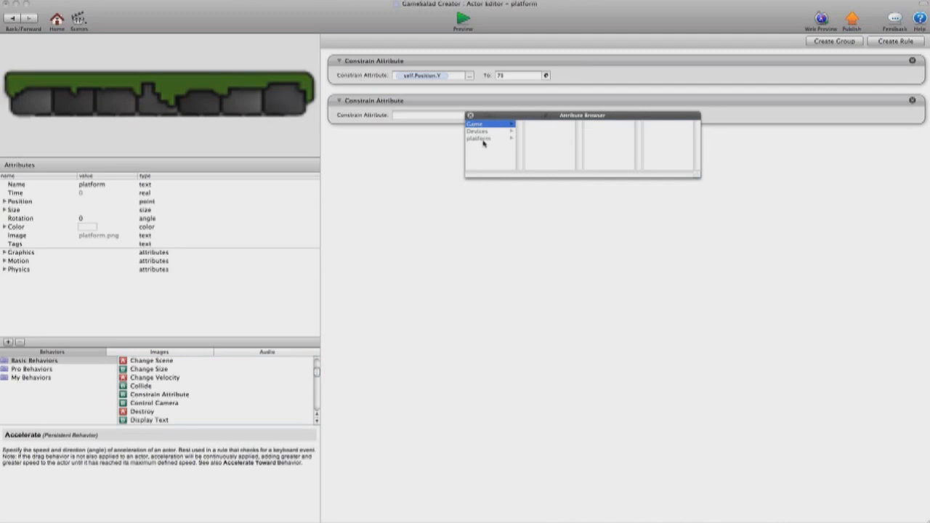
{"action": "left_click", "coordinate": [483, 139]}
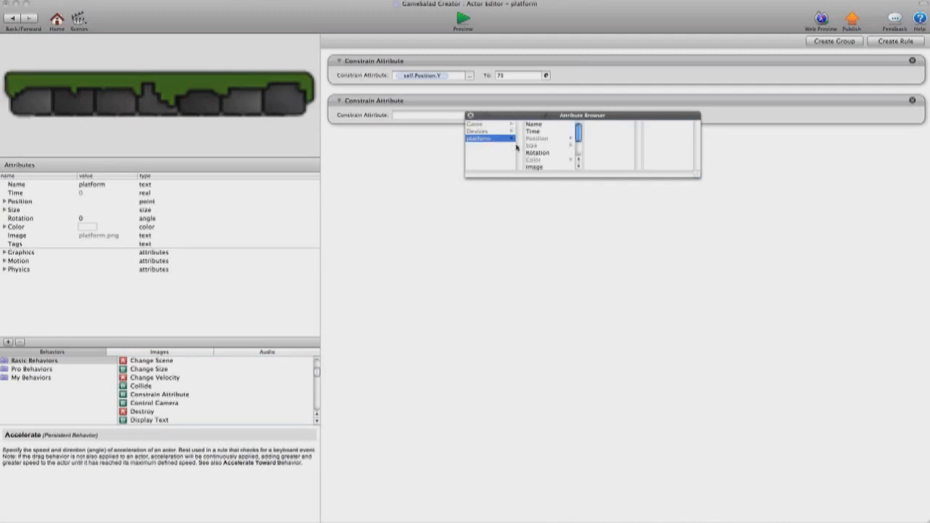
{"action": "left_click", "coordinate": [545, 139]}
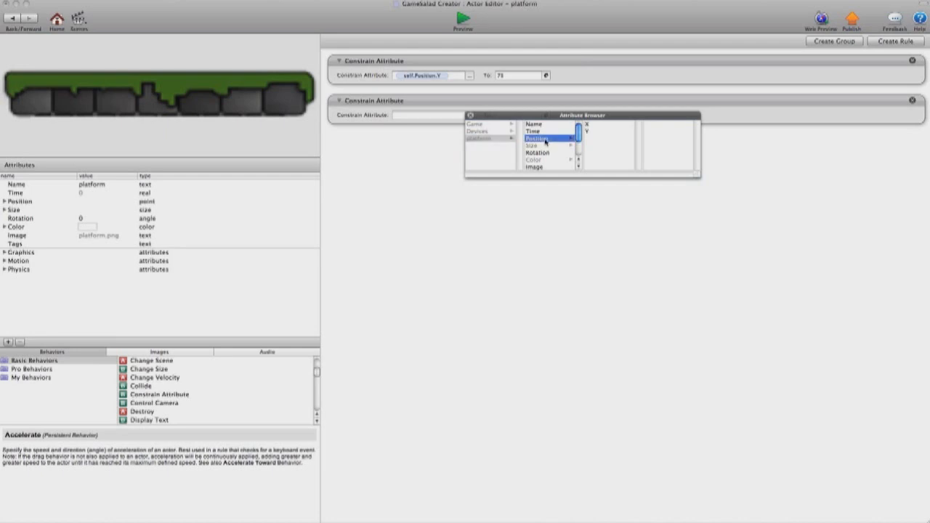
{"action": "left_click", "coordinate": [589, 125]}
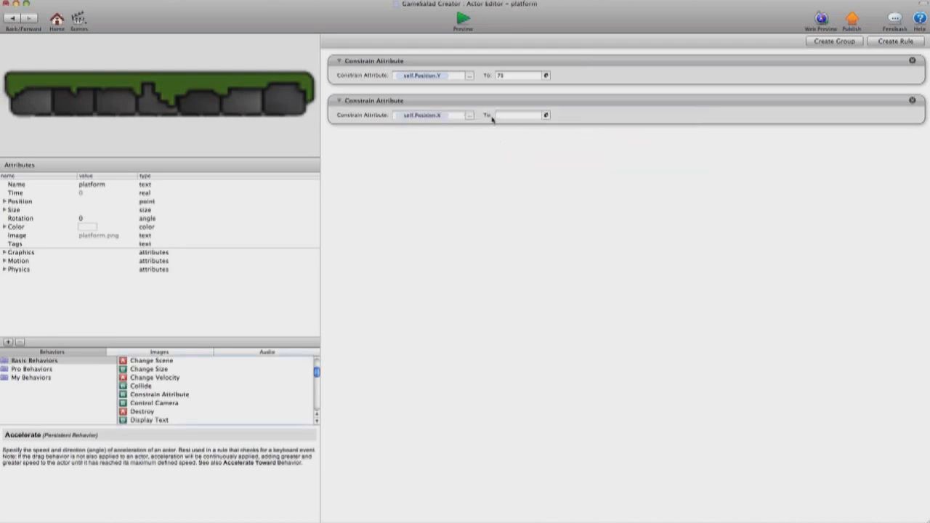
- Set the platform's X position constraint to follow the game's slider_attribute
{"action": "left_click", "coordinate": [546, 116]}
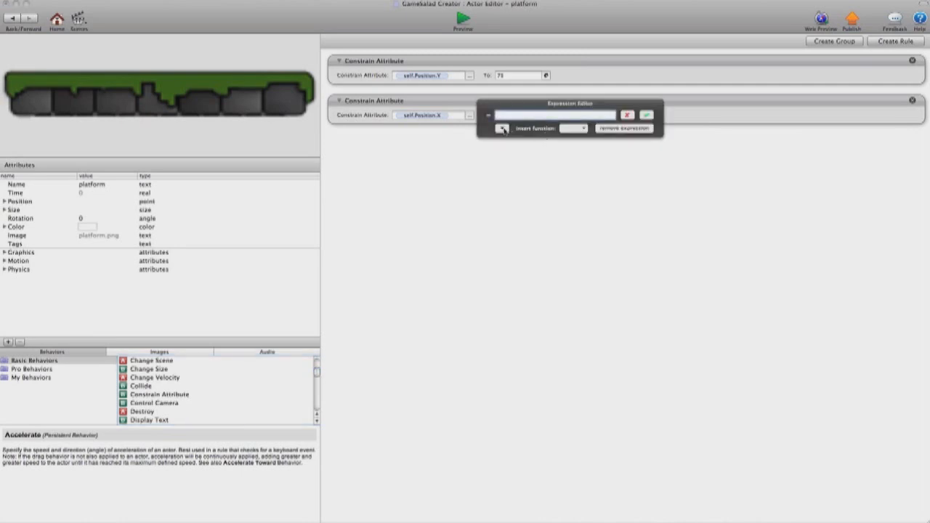
{"action": "left_click", "coordinate": [502, 129]}
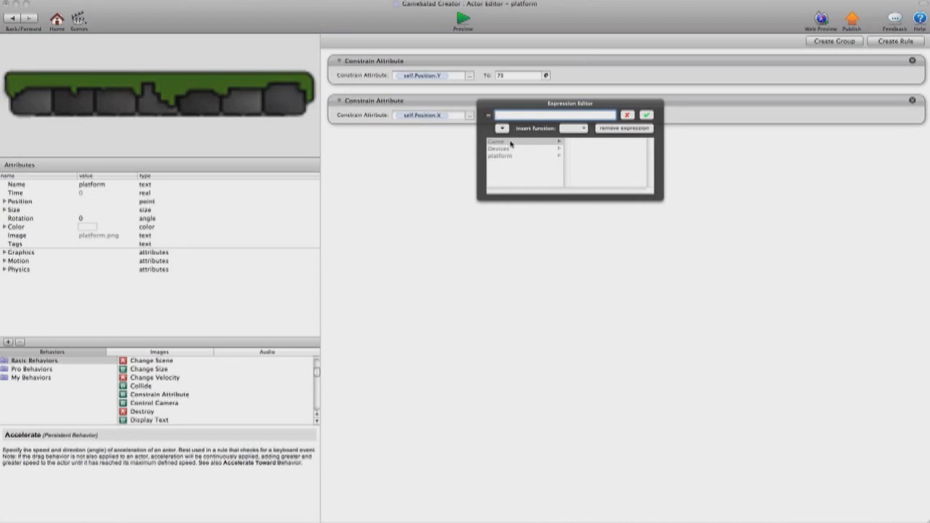
{"action": "left_click", "coordinate": [510, 142]}
{"action": "left_click", "coordinate": [592, 171]}
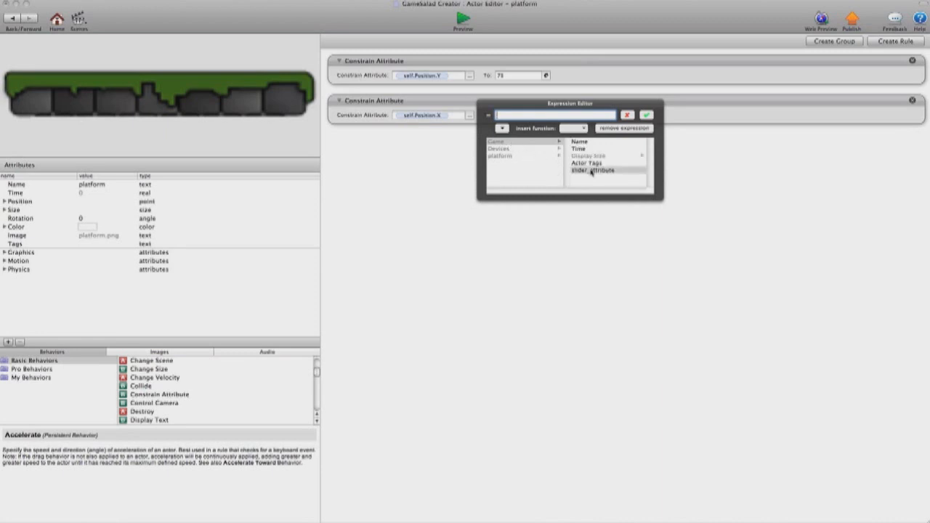
{"action": "left_click", "coordinate": [592, 171]}
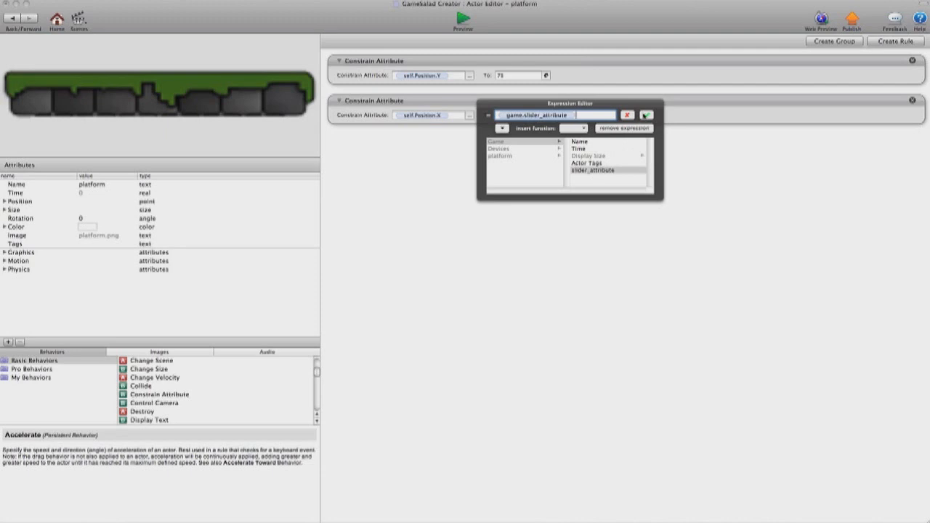
{"action": "left_click", "coordinate": [644, 116]}
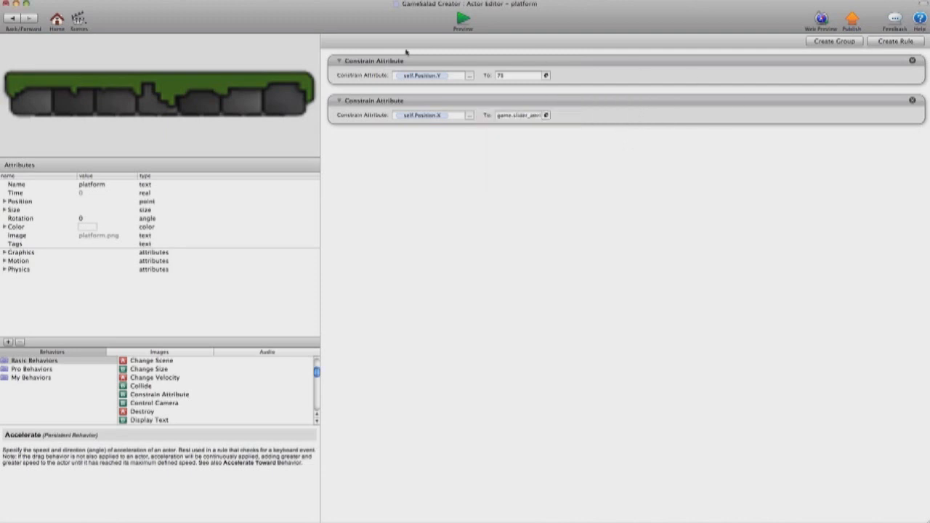
- Return to the play_area scene and preview the game to test the platform's touch control
{"action": "left_click", "coordinate": [12, 18]}
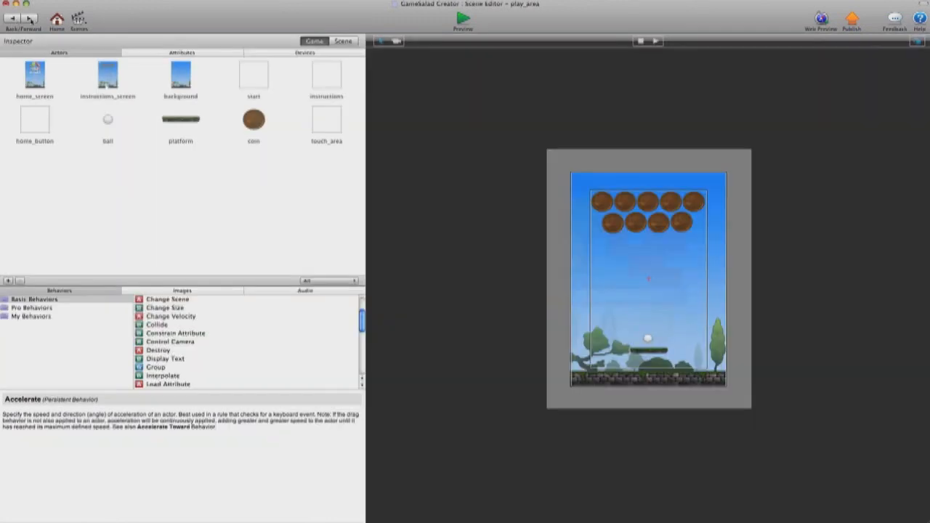
{"action": "left_click", "coordinate": [463, 21]}
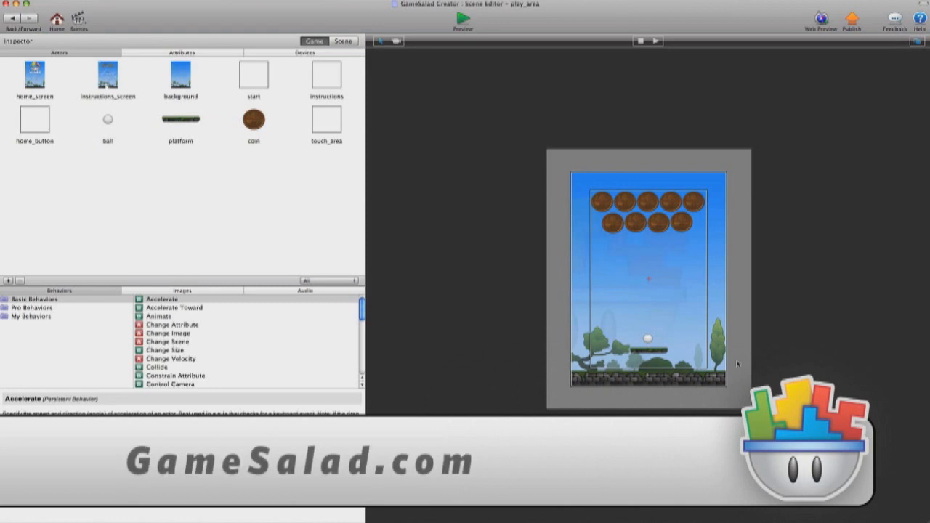
- Import the image start.png from the coin catcher folder into the project's images
{"action": "left_click", "coordinate": [196, 291]}
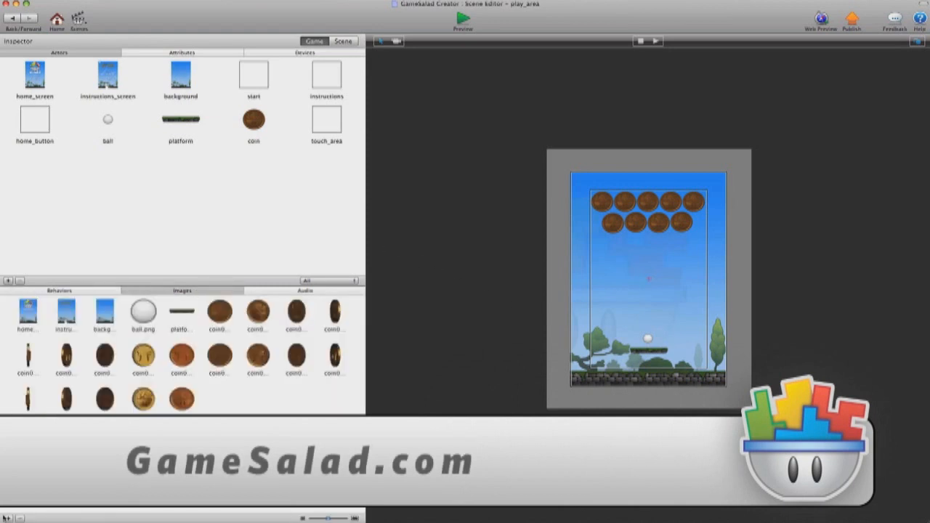
{"action": "left_click", "coordinate": [8, 518]}
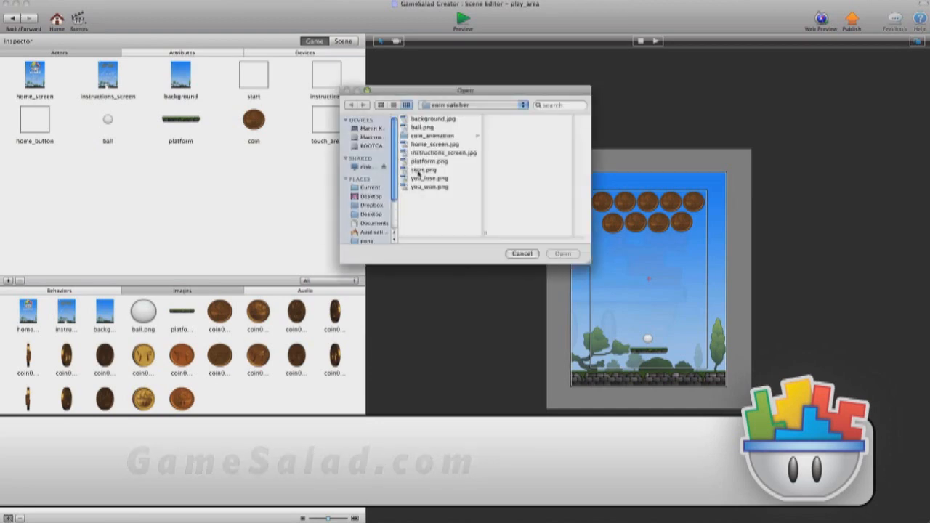
{"action": "left_click", "coordinate": [425, 170]}
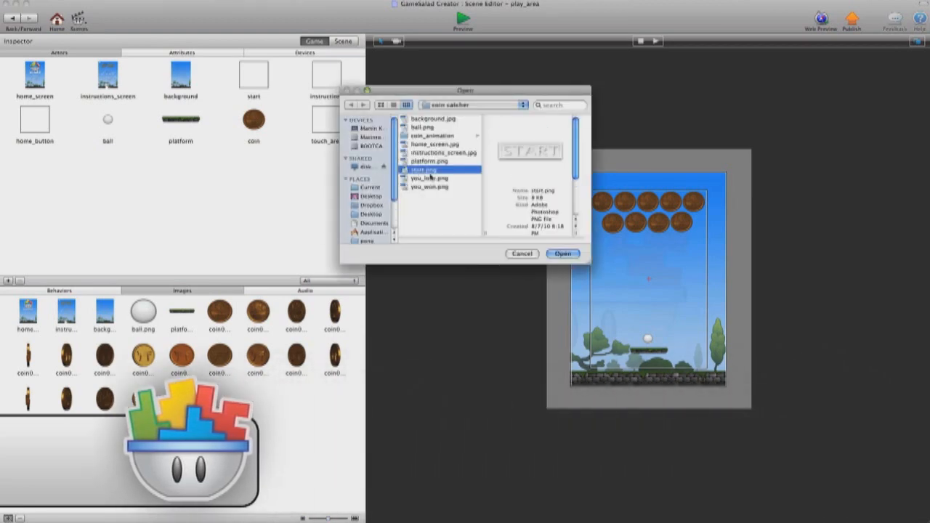
{"action": "left_click", "coordinate": [563, 253]}
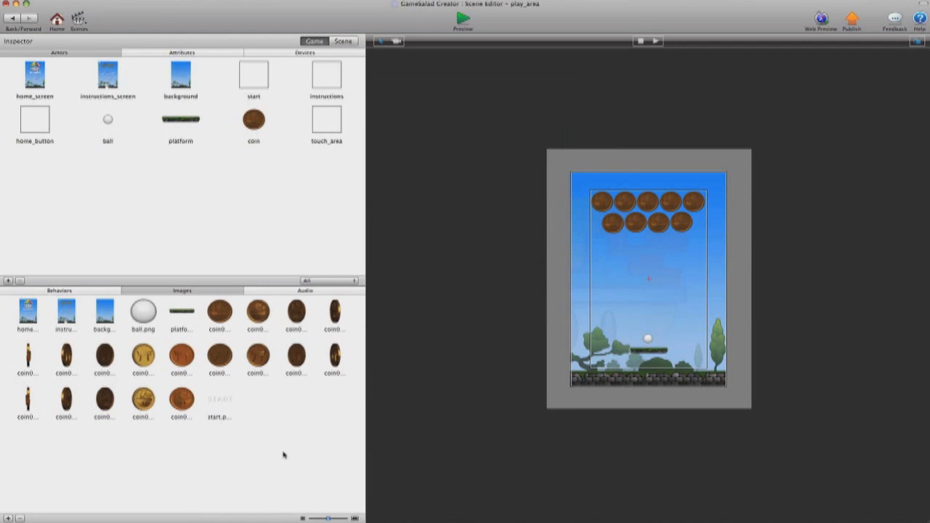
- Create an actor from the start.png image and place it in the scene just above the ball
{"action": "left_click_drag", "start_coordinate": [220, 399], "coordinate": [124, 227]}
{"action": "left_click_drag", "start_coordinate": [259, 236], "coordinate": [661, 322]}
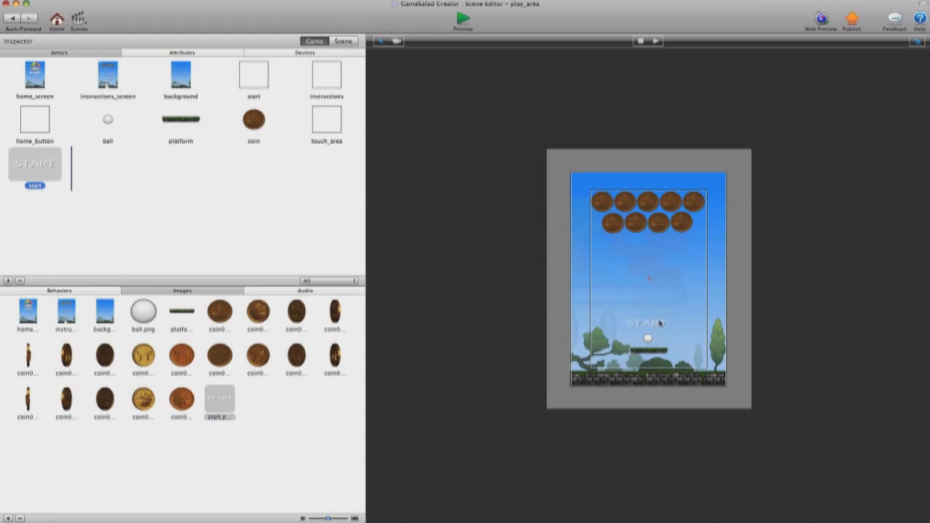
{"action": "left_click", "coordinate": [859, 469]}
- Create a boolean game attribute named launch_ball and leave it unchecked
{"action": "left_click", "coordinate": [175, 53]}
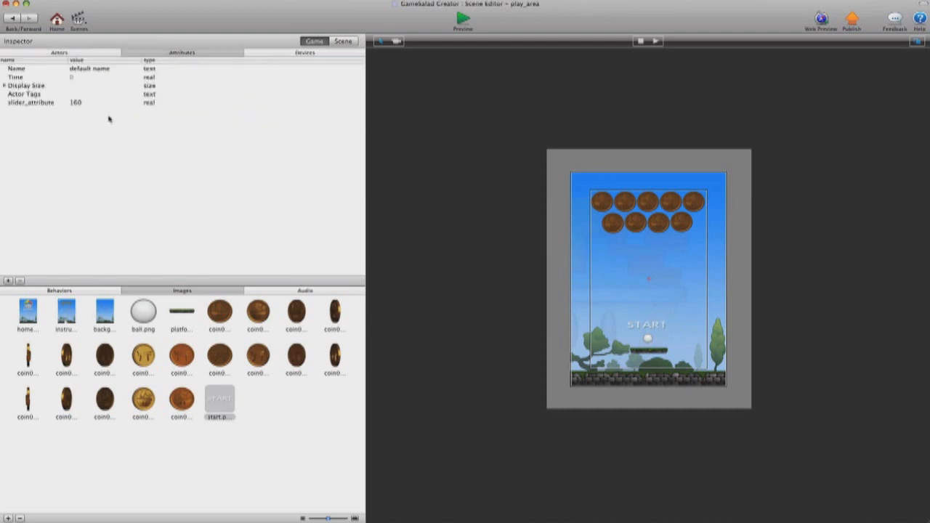
{"action": "left_click", "coordinate": [8, 282]}
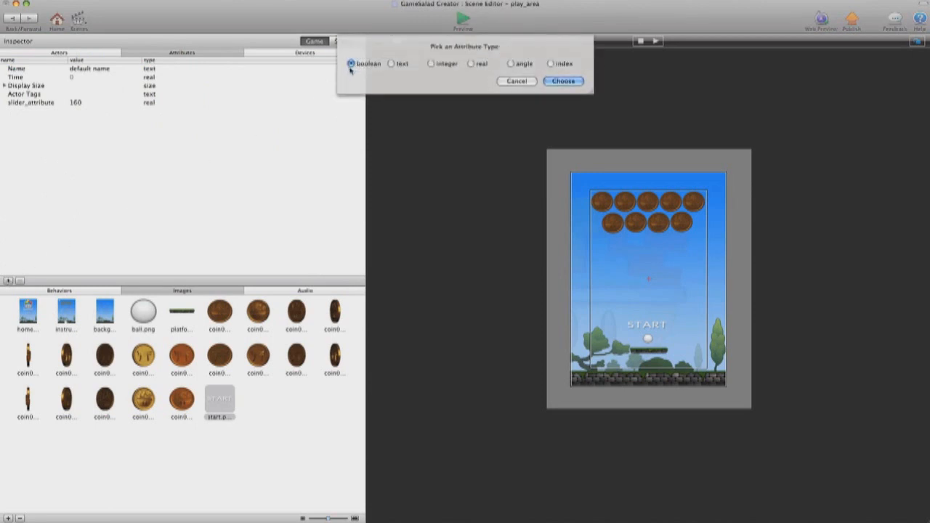
{"action": "left_click", "coordinate": [563, 81]}
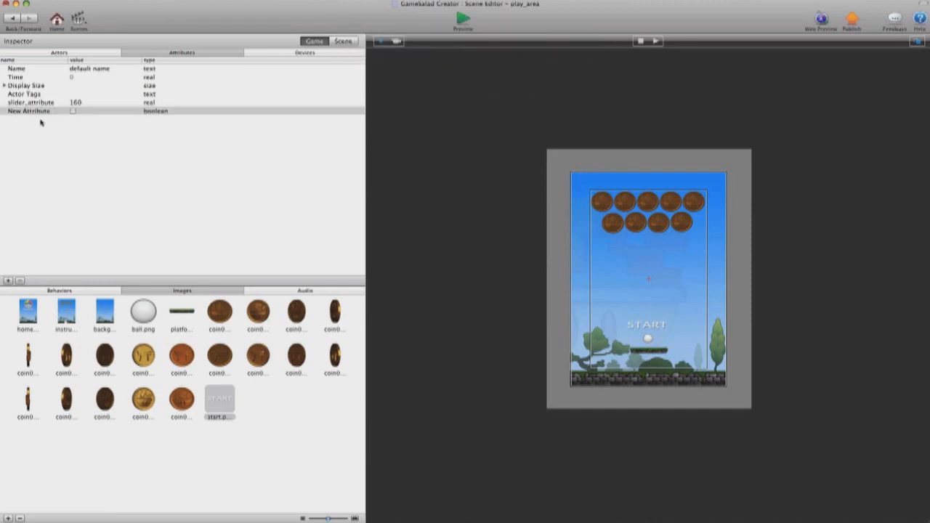
{"action": "double_click", "coordinate": [35, 110]}
{"action": "type", "text": "l"}
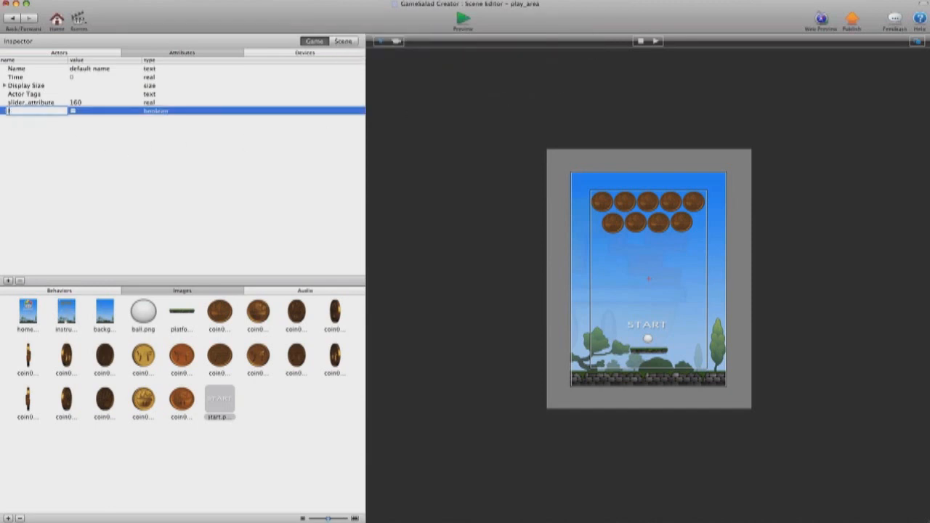
{"action": "type", "text": "aunch_ha"}
{"action": "type", "text": "ll"}
{"action": "key", "text": "Return"}
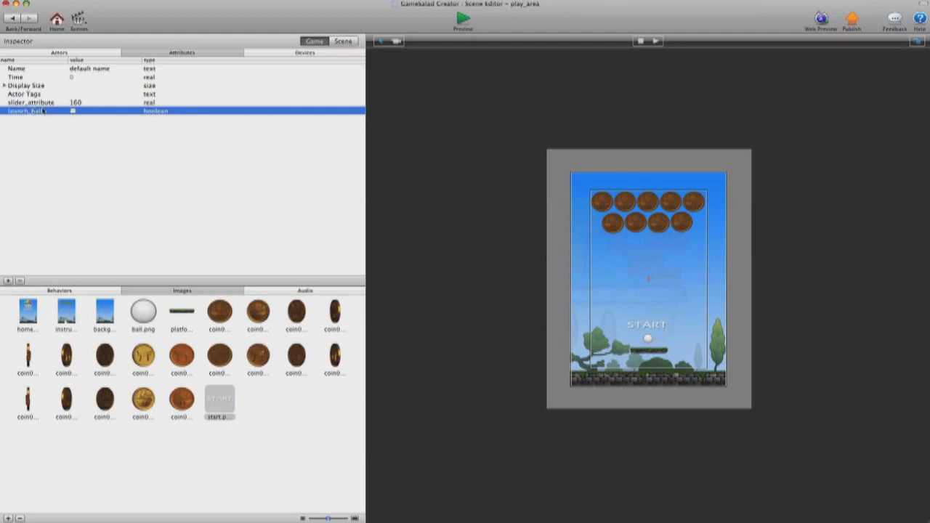
{"action": "left_click", "coordinate": [74, 140]}
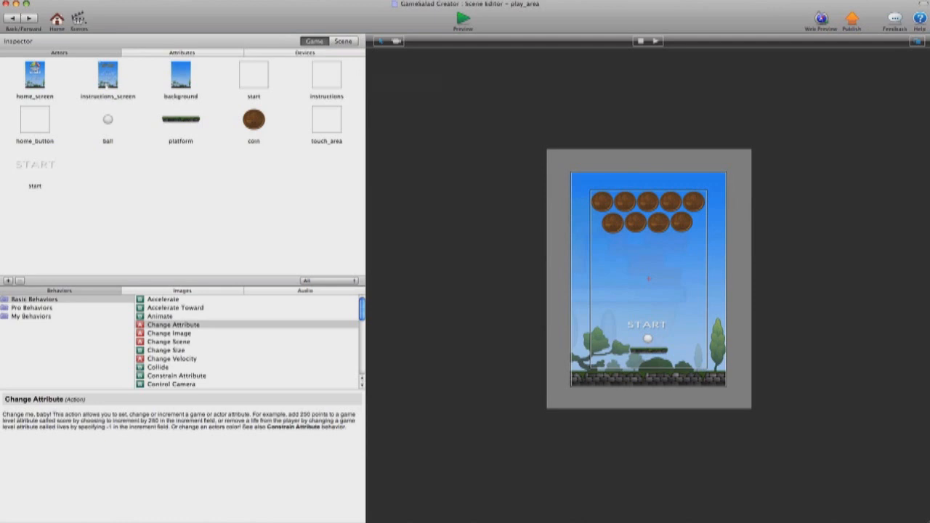
- Open the START image actor and create a rule that triggers when its touch is pressed
{"action": "double_click", "coordinate": [36, 167]}
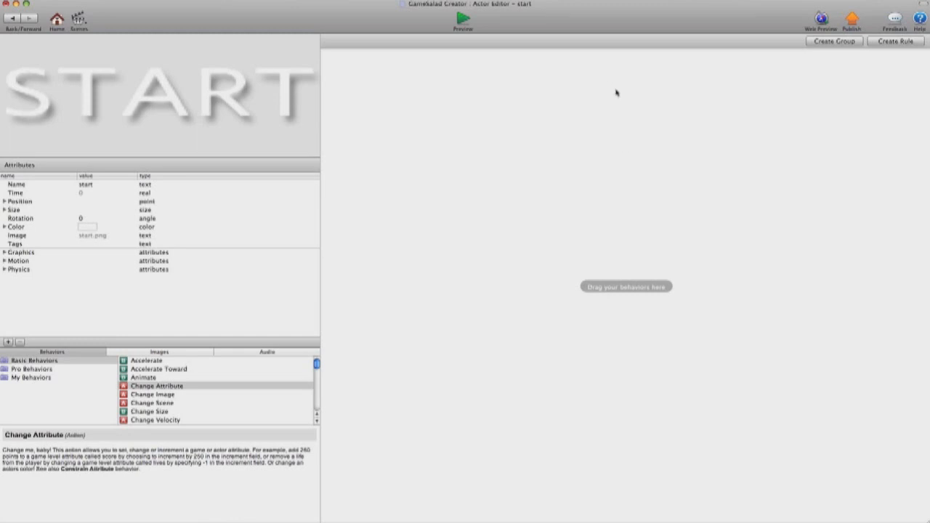
{"action": "left_click", "coordinate": [885, 43]}
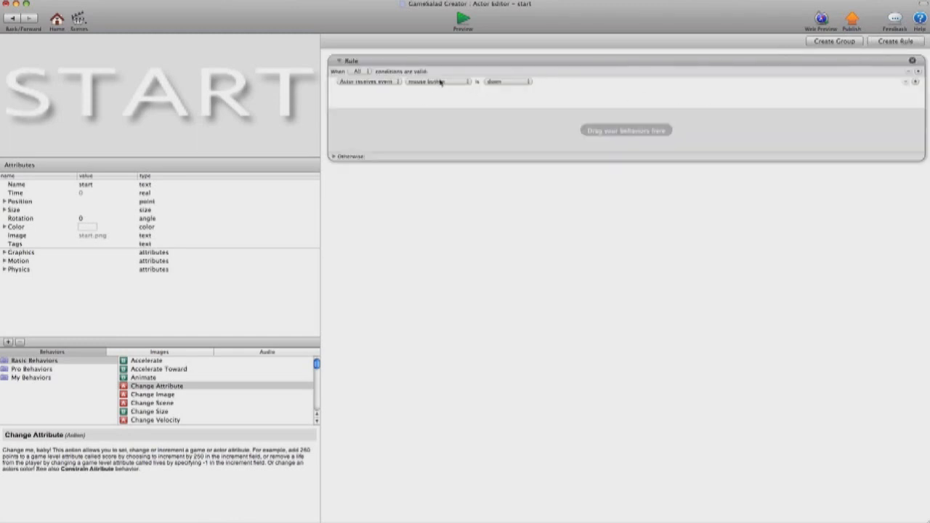
{"action": "left_click", "coordinate": [440, 82]}
{"action": "left_click", "coordinate": [435, 104]}
- Add a second condition to the touch rule requiring the game attribute launch_ball to be false
{"action": "left_click", "coordinate": [916, 82]}
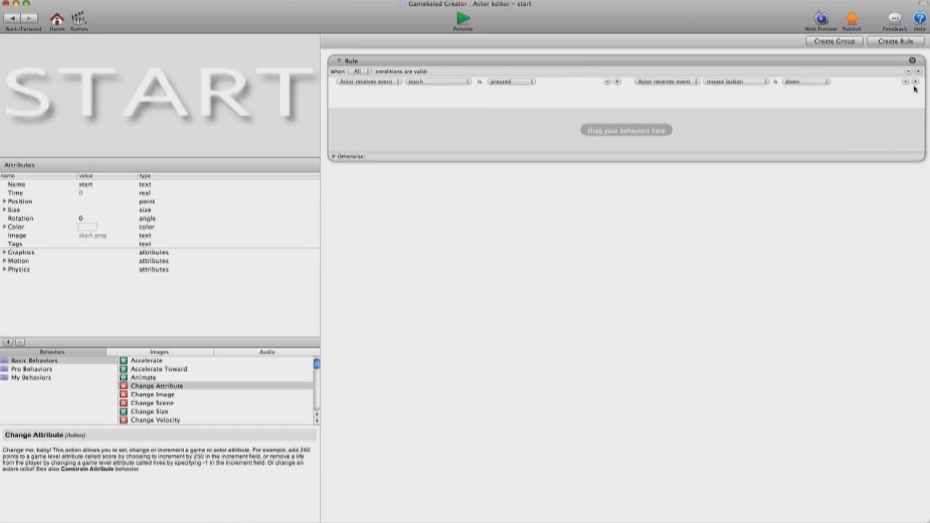
{"action": "left_click", "coordinate": [656, 81]}
{"action": "left_click", "coordinate": [659, 87]}
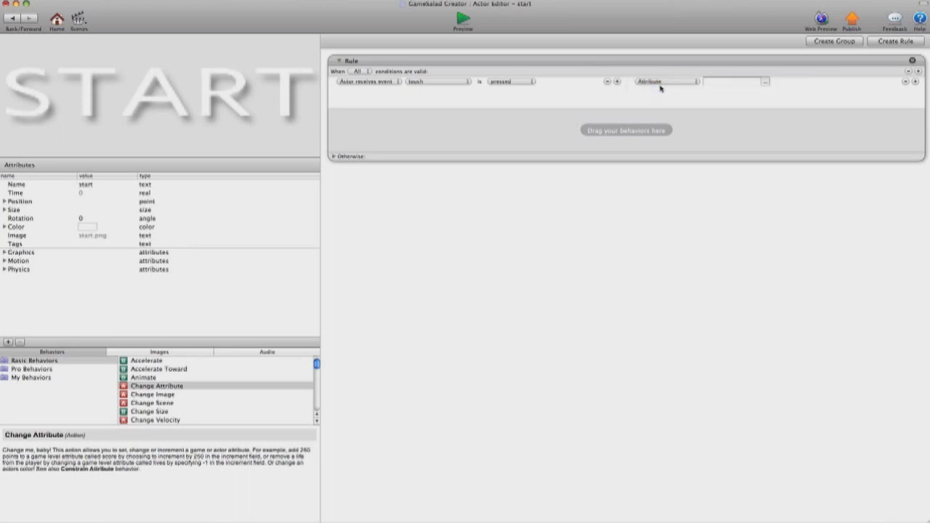
{"action": "left_click", "coordinate": [764, 82]}
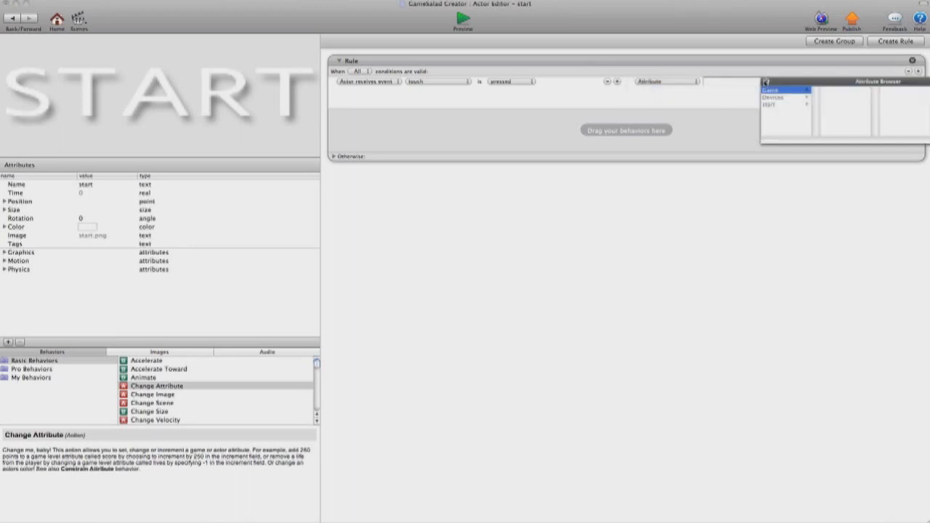
{"action": "left_click", "coordinate": [772, 92]}
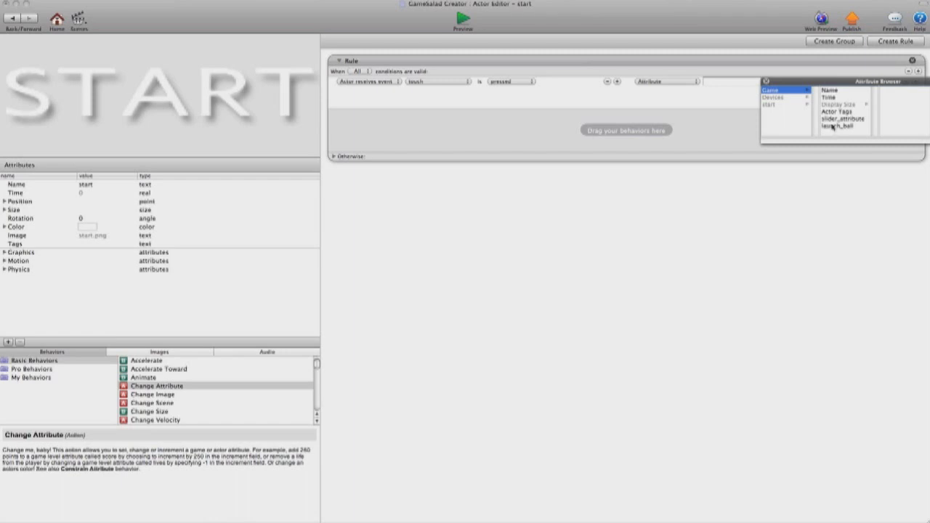
{"action": "left_click", "coordinate": [832, 126]}
{"action": "left_click", "coordinate": [816, 82]}
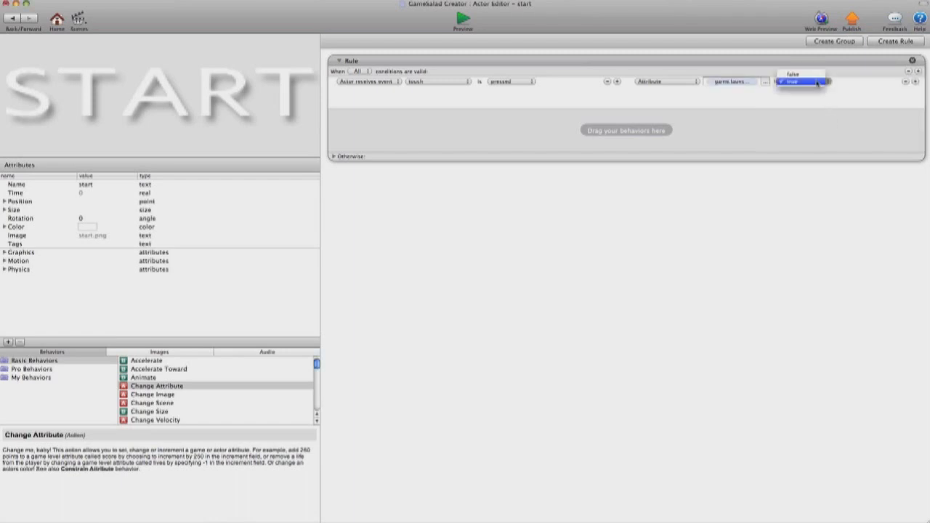
{"action": "left_click", "coordinate": [817, 74]}
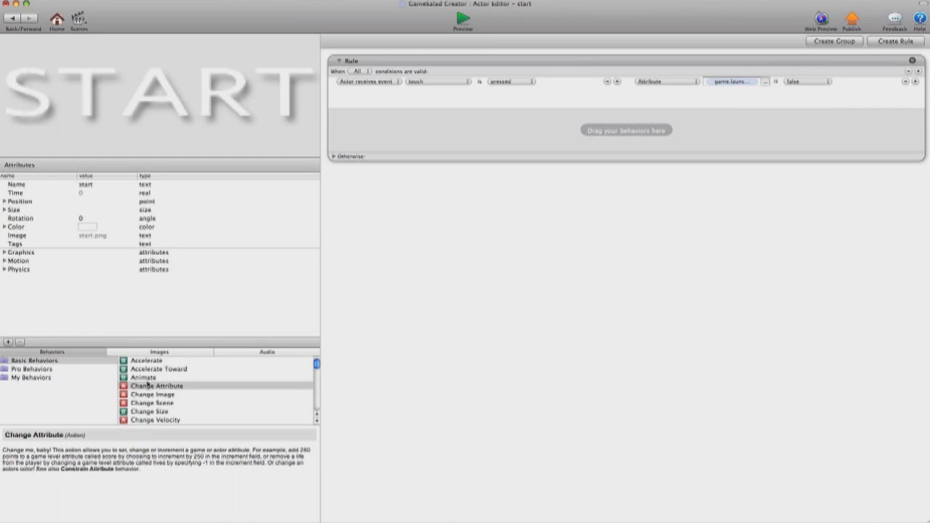
- Add a Change Attribute behavior to the touch rule that sets game.launch_ball to true
{"action": "left_click_drag", "start_coordinate": [149, 388], "coordinate": [425, 131]}
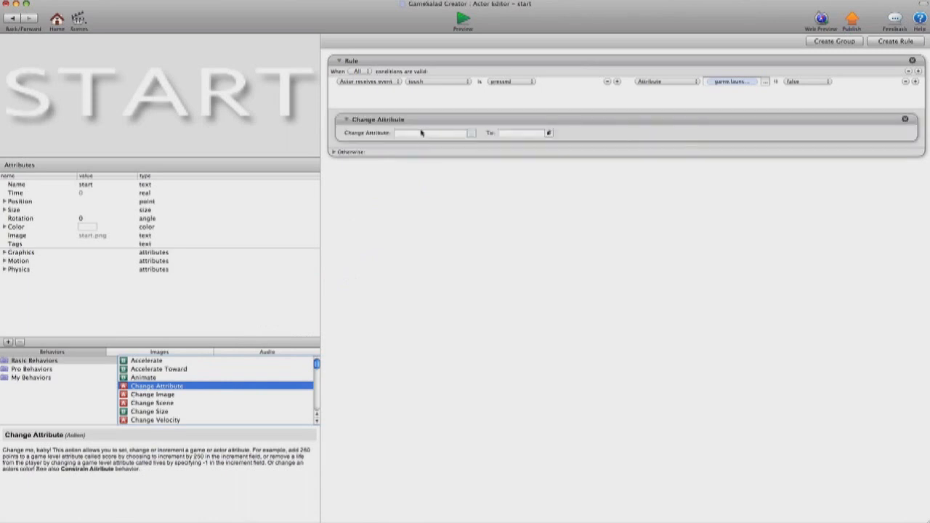
{"action": "left_click", "coordinate": [471, 133]}
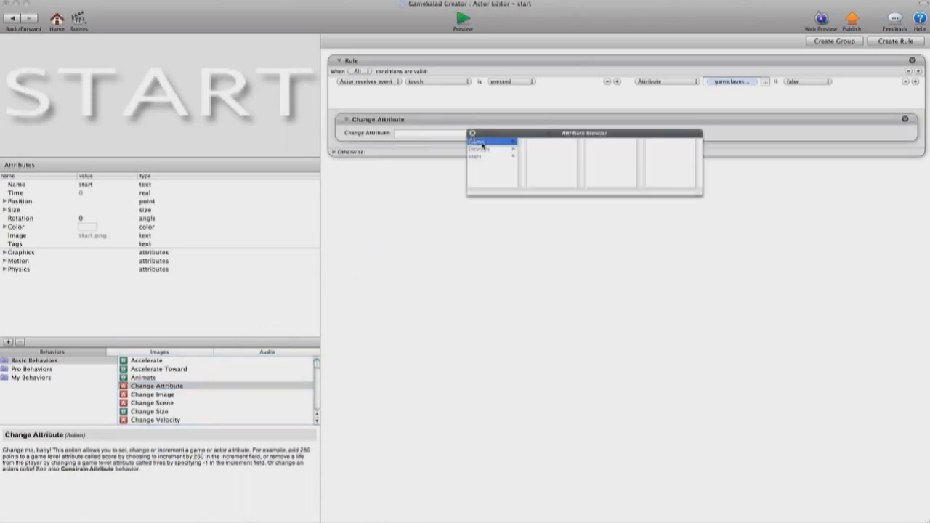
{"action": "left_click", "coordinate": [481, 142]}
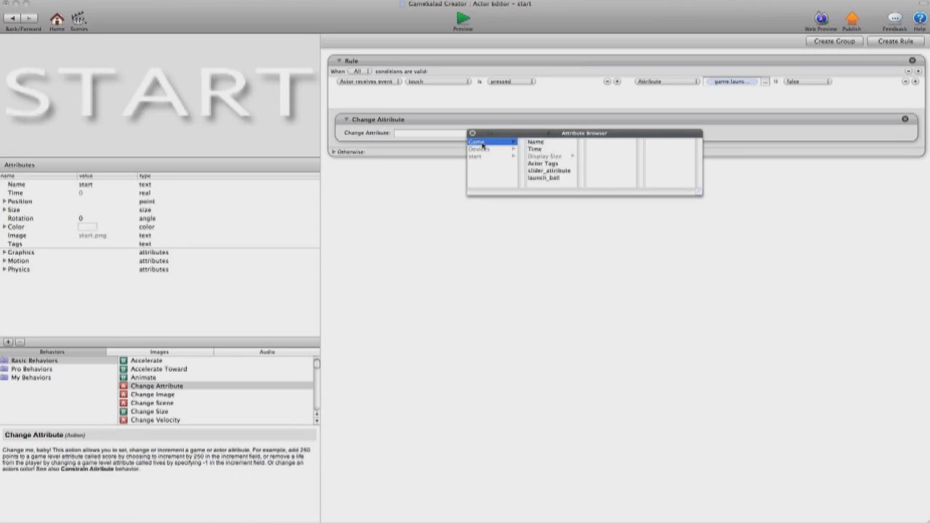
{"action": "left_click", "coordinate": [544, 178]}
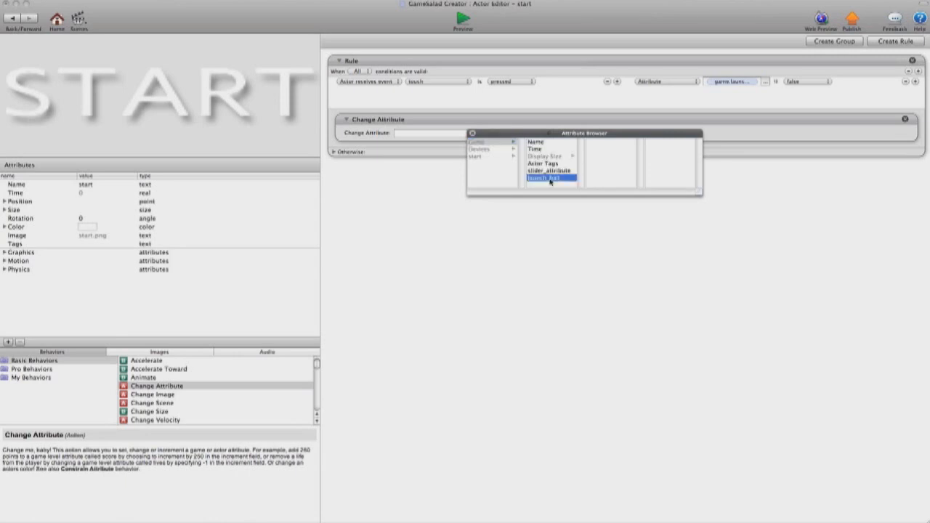
{"action": "double_click", "coordinate": [550, 180]}
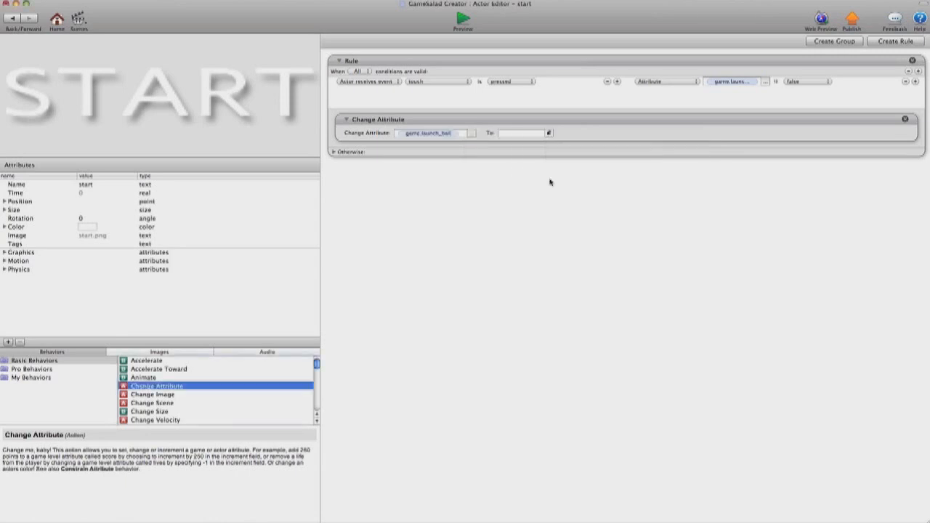
{"action": "left_click", "coordinate": [509, 135]}
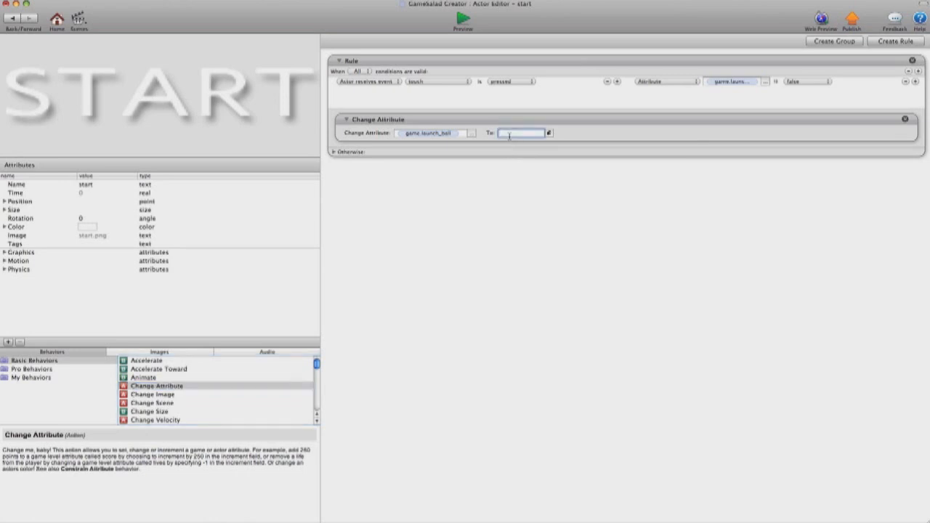
{"action": "type", "text": "true"}
{"action": "left_click", "coordinate": [406, 285]}
- Add a second Change Attribute behavior to the touch rule that sets the actor's own Color.Alpha to 0
{"action": "left_click_drag", "start_coordinate": [159, 385], "coordinate": [425, 157]}
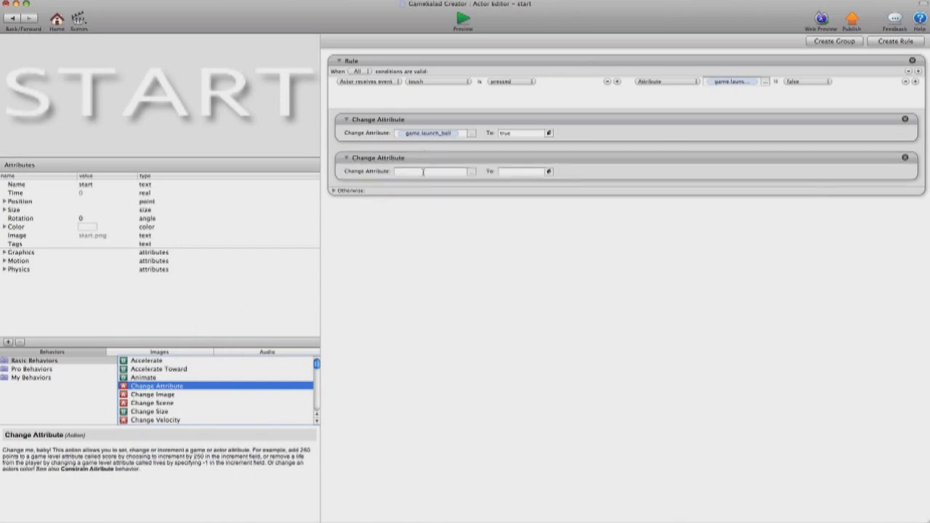
{"action": "left_click", "coordinate": [471, 172]}
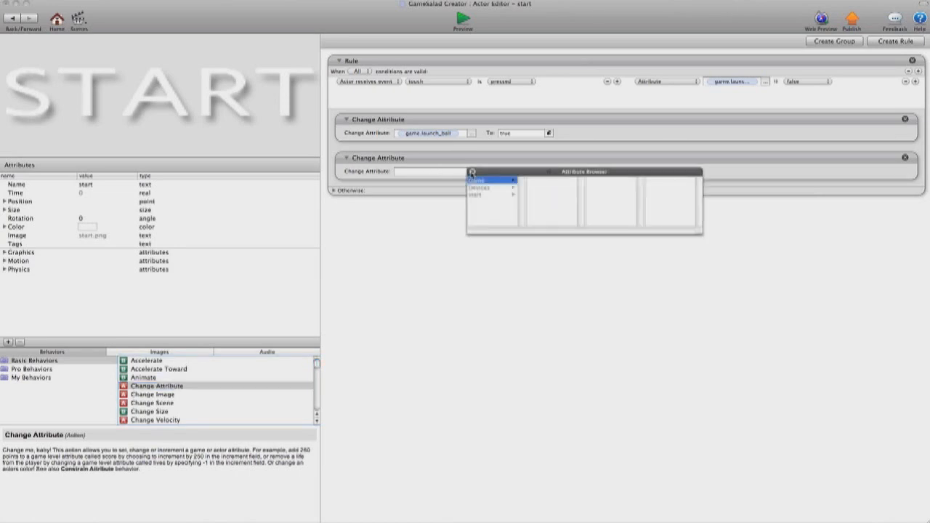
{"action": "left_click", "coordinate": [485, 195]}
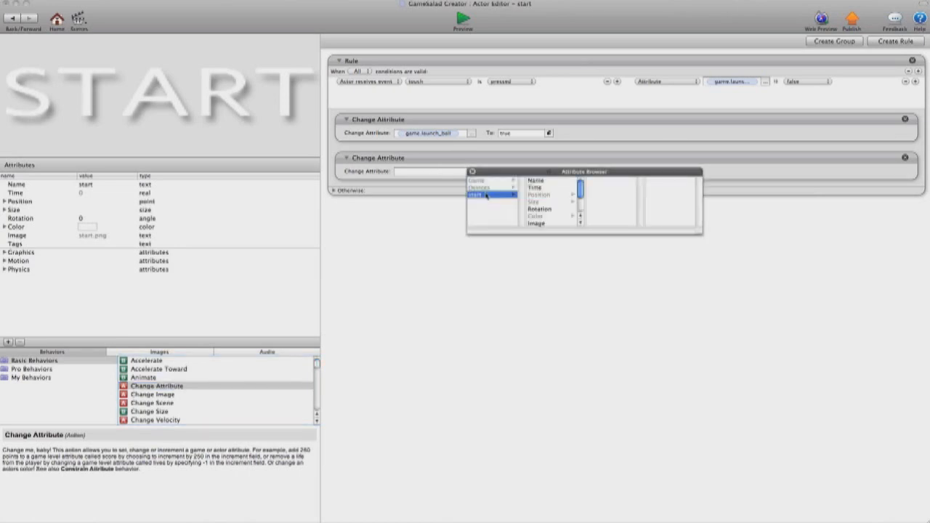
{"action": "left_click", "coordinate": [539, 217]}
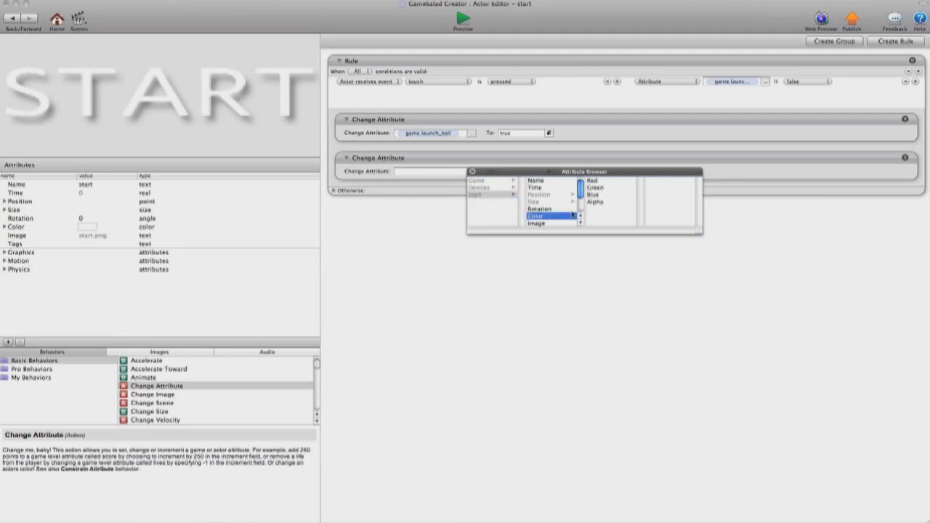
{"action": "left_click", "coordinate": [603, 203]}
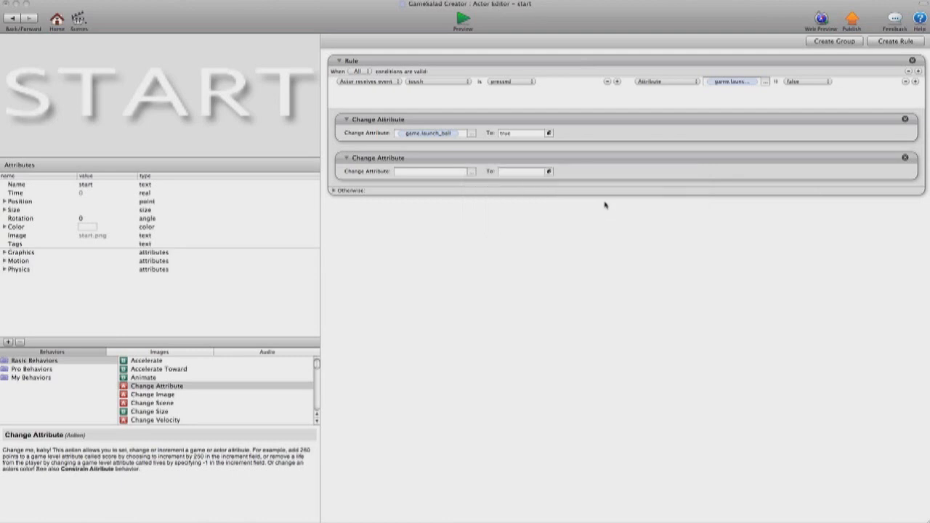
{"action": "left_click", "coordinate": [510, 171]}
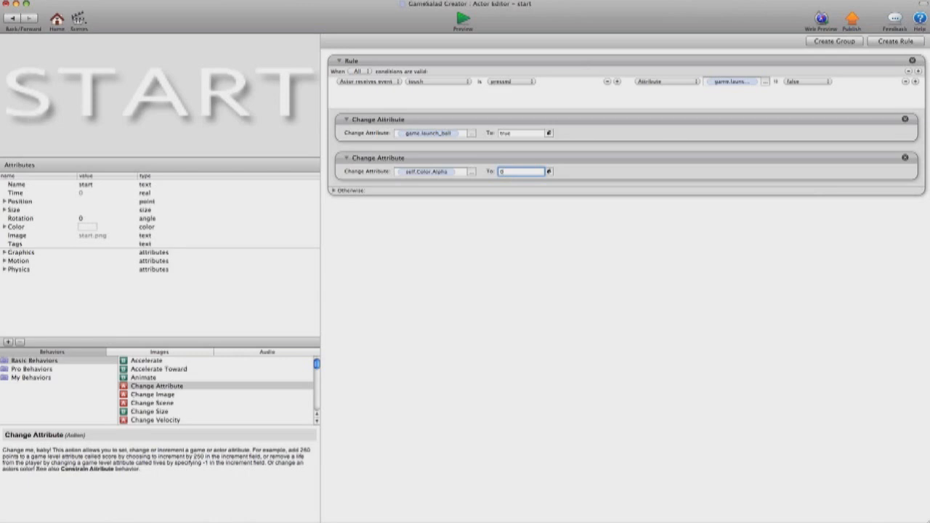
{"action": "left_click", "coordinate": [550, 271]}
- Create a second rule in the START actor with the condition that game.launch_ball is false
{"action": "left_click", "coordinate": [899, 41]}
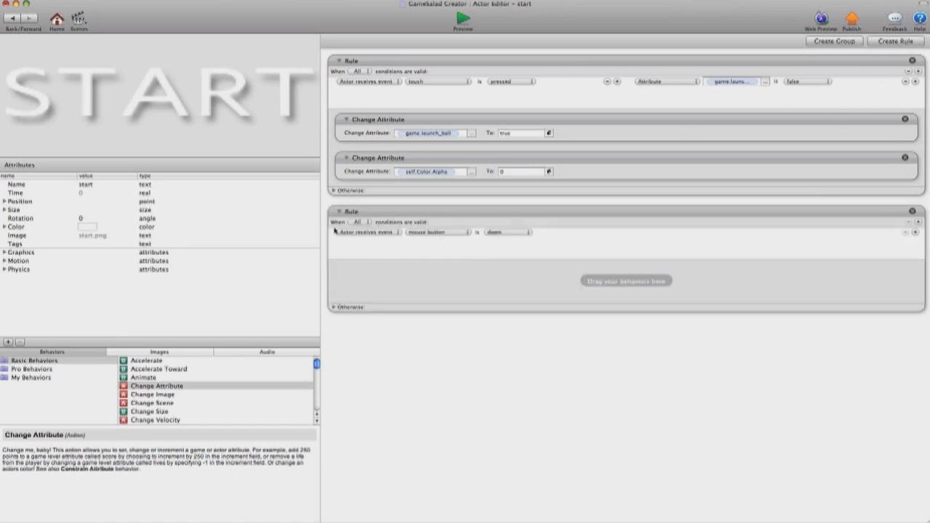
{"action": "left_click", "coordinate": [390, 233]}
{"action": "left_click", "coordinate": [391, 240]}
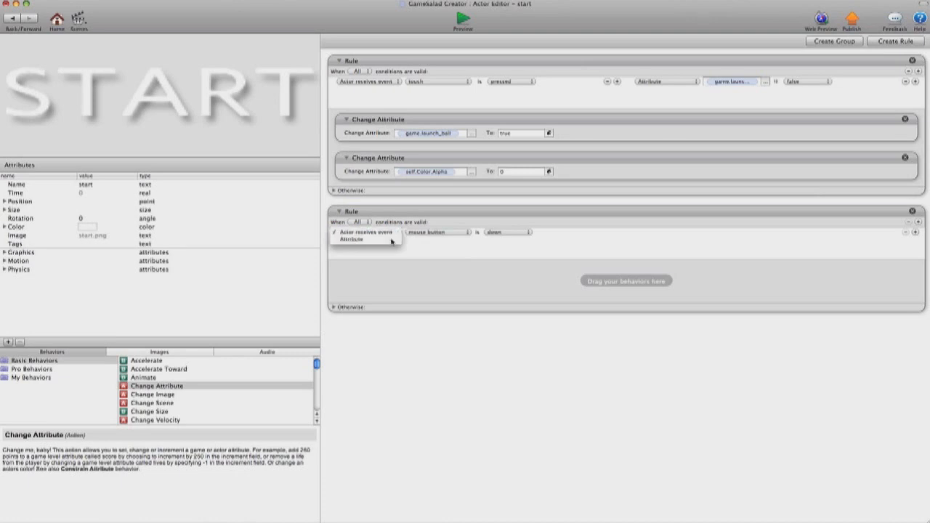
{"action": "left_click", "coordinate": [468, 233]}
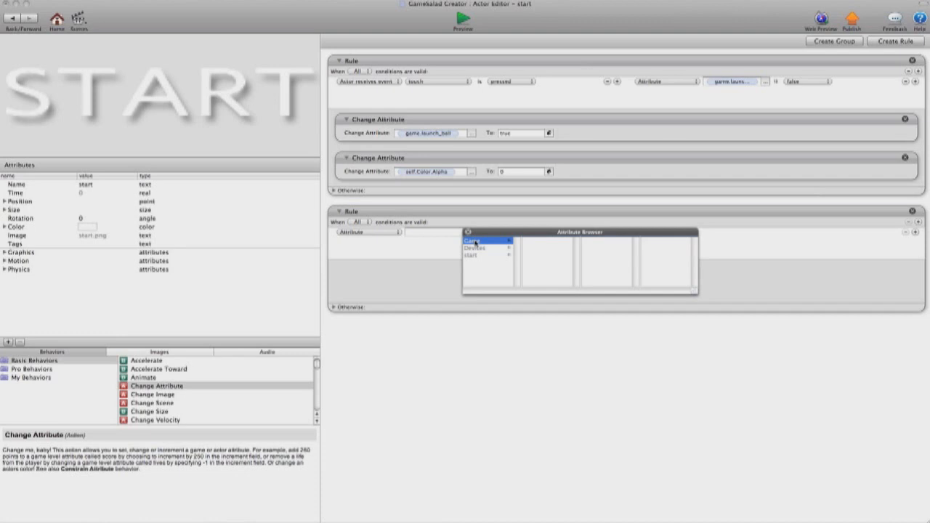
{"action": "left_click", "coordinate": [474, 241]}
{"action": "left_click", "coordinate": [538, 276]}
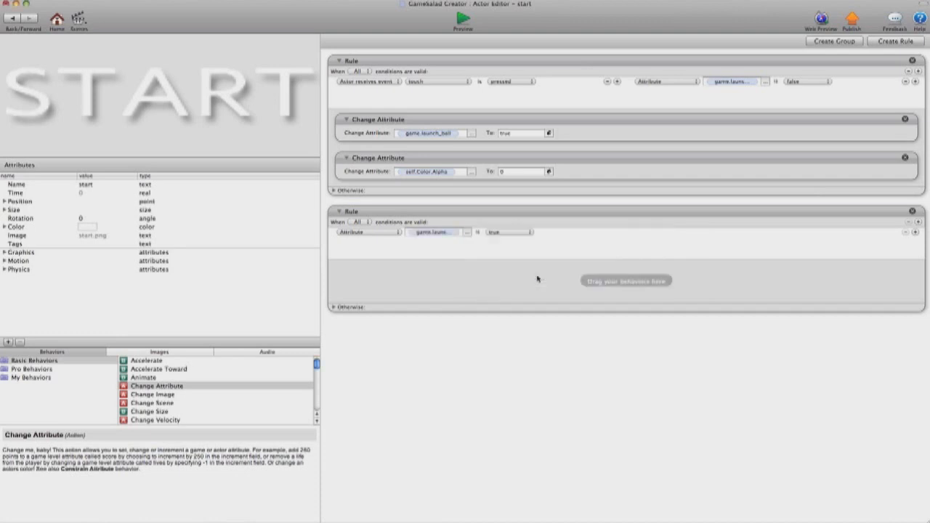
{"action": "left_click", "coordinate": [513, 232]}
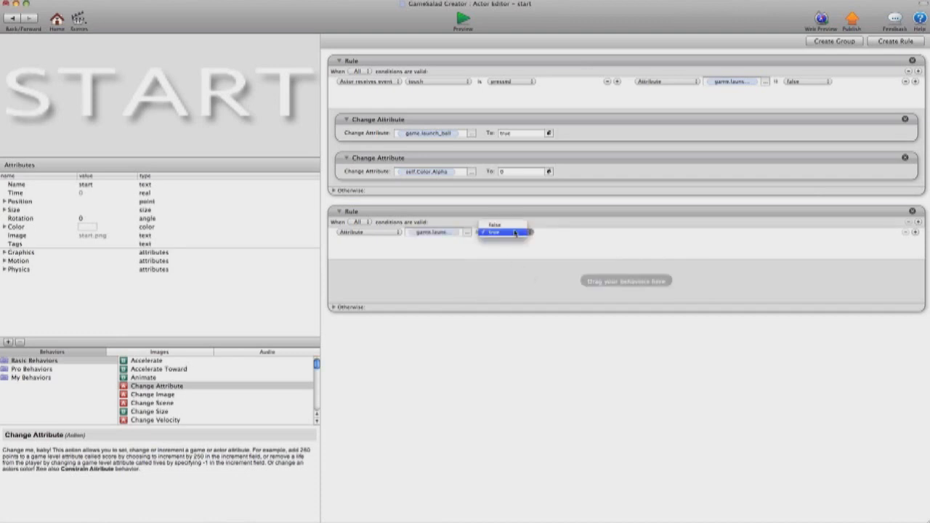
{"action": "left_click", "coordinate": [513, 226]}
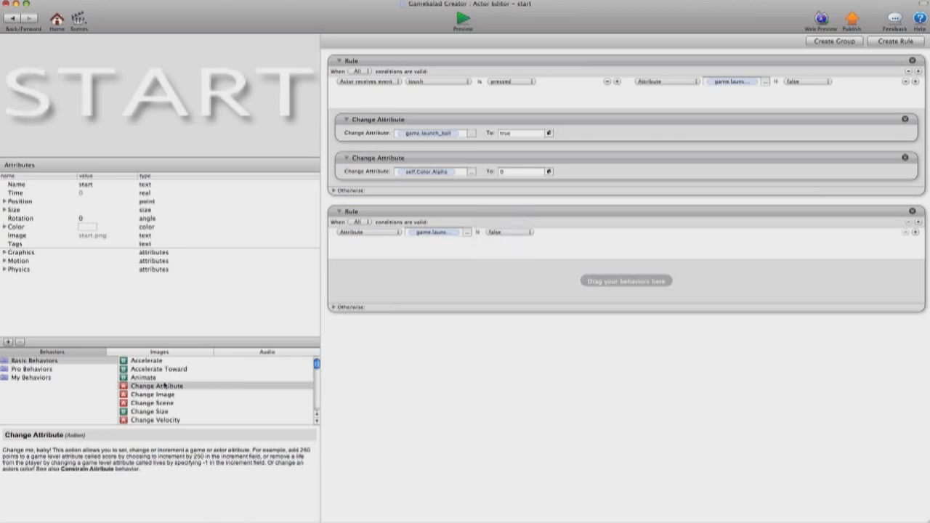
- Add a Change Attribute behavior to the second rule that sets the actor's own Color.Alpha to 1
{"action": "left_click_drag", "start_coordinate": [163, 385], "coordinate": [414, 284]}
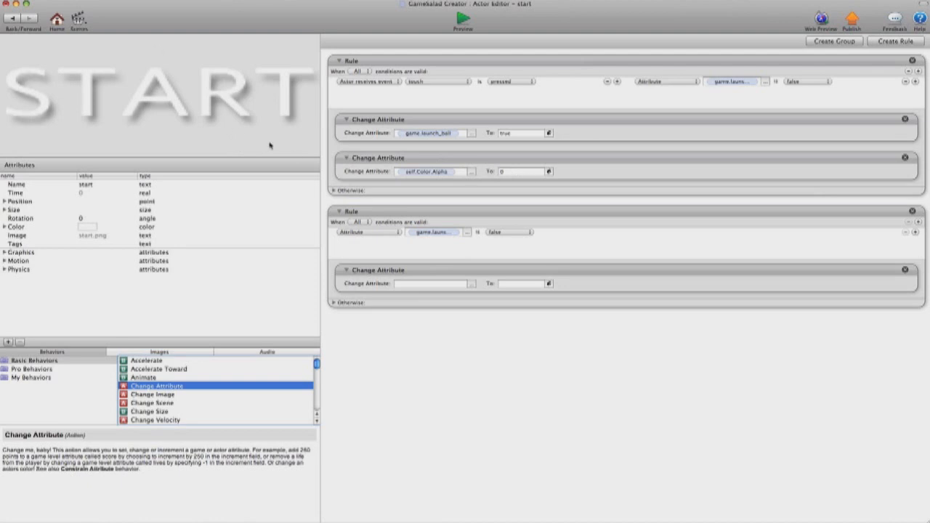
{"action": "left_click", "coordinate": [471, 284]}
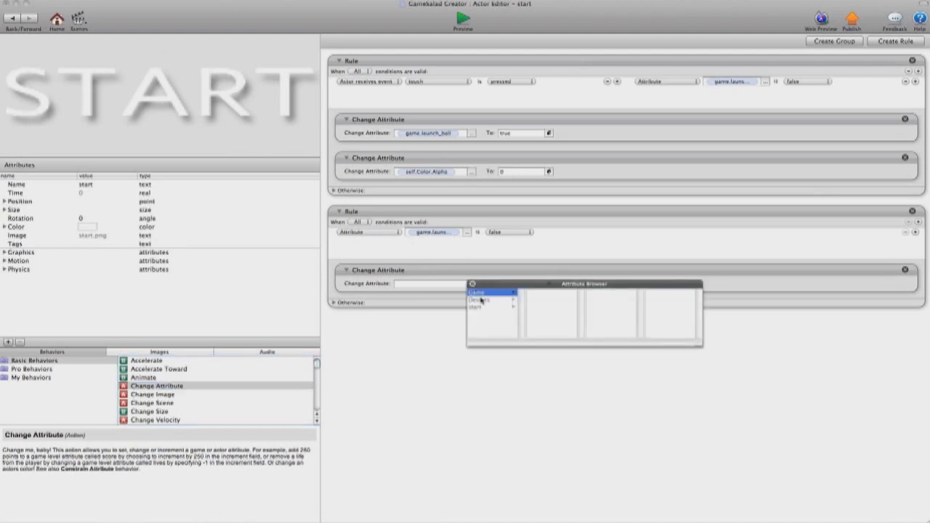
{"action": "left_click", "coordinate": [478, 308]}
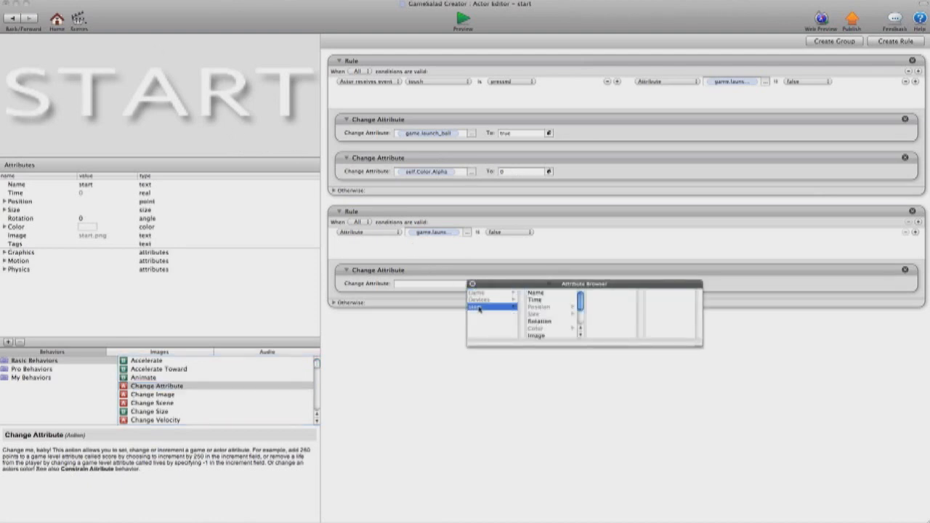
{"action": "left_click", "coordinate": [546, 329]}
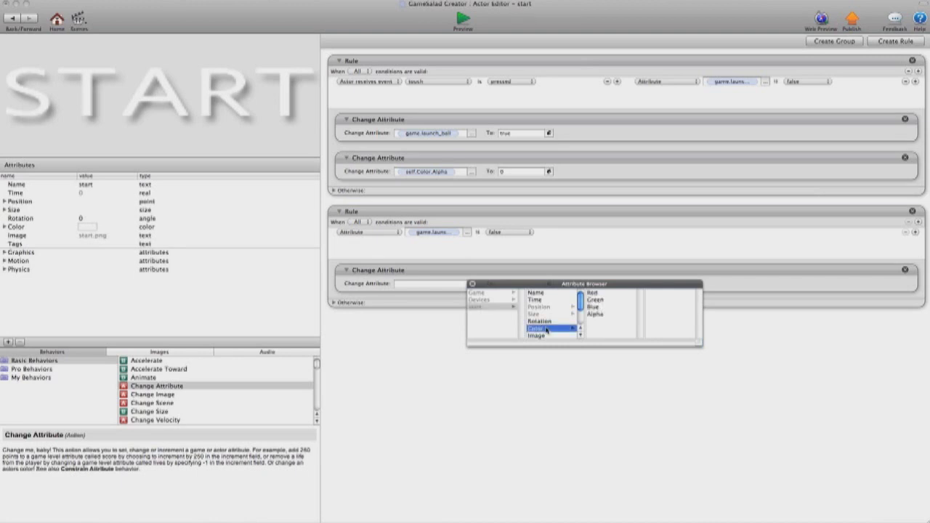
{"action": "double_click", "coordinate": [594, 315]}
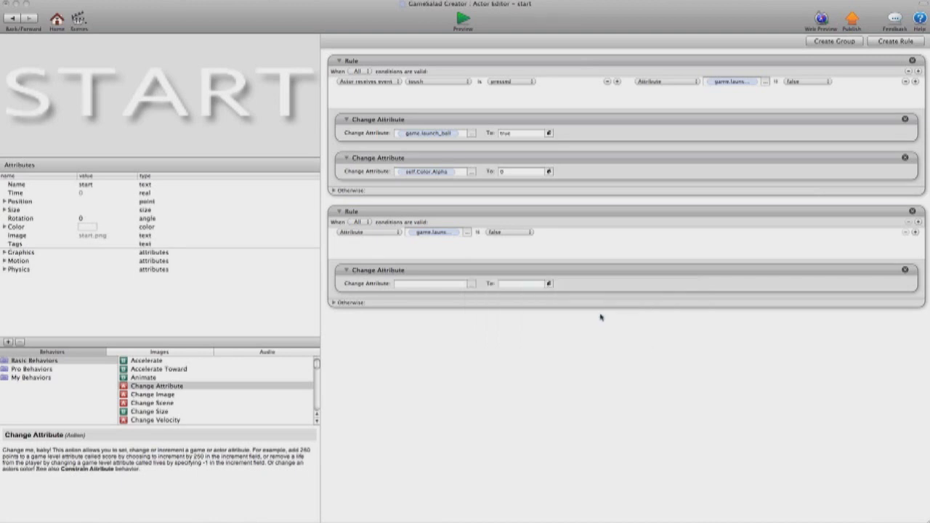
{"action": "left_click", "coordinate": [528, 285]}
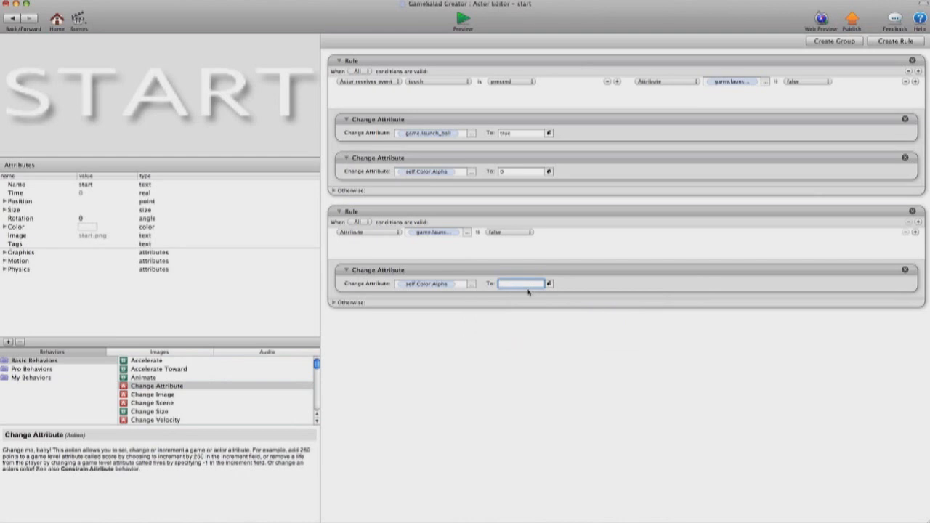
{"action": "type", "text": "1"}
{"action": "key", "text": "Return"}
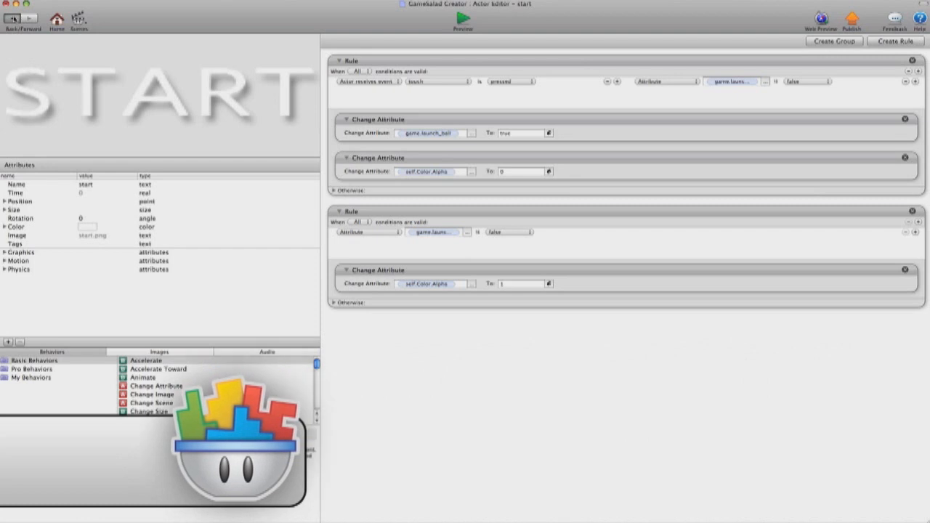
- Create a rule in the ball actor with the condition that the attribute game.launch_ball is true
{"action": "left_click", "coordinate": [13, 18]}
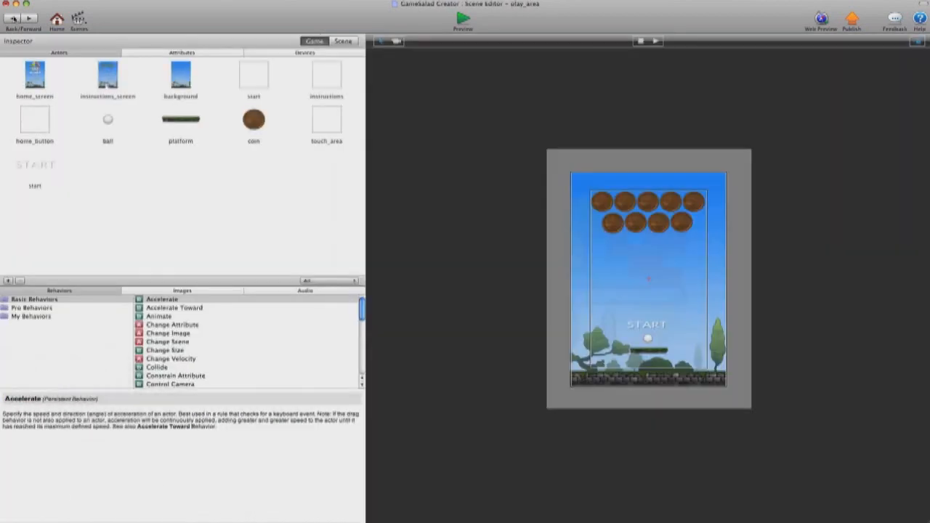
{"action": "double_click", "coordinate": [108, 121]}
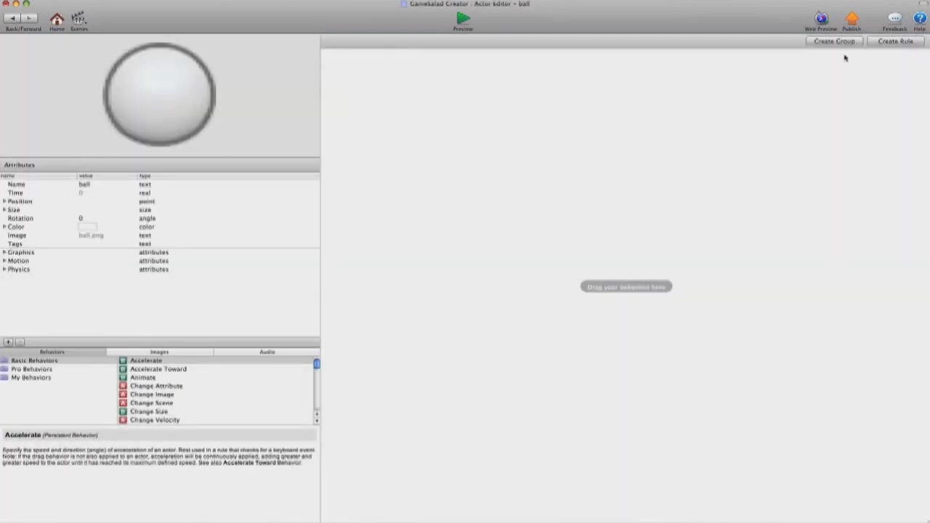
{"action": "left_click", "coordinate": [887, 42]}
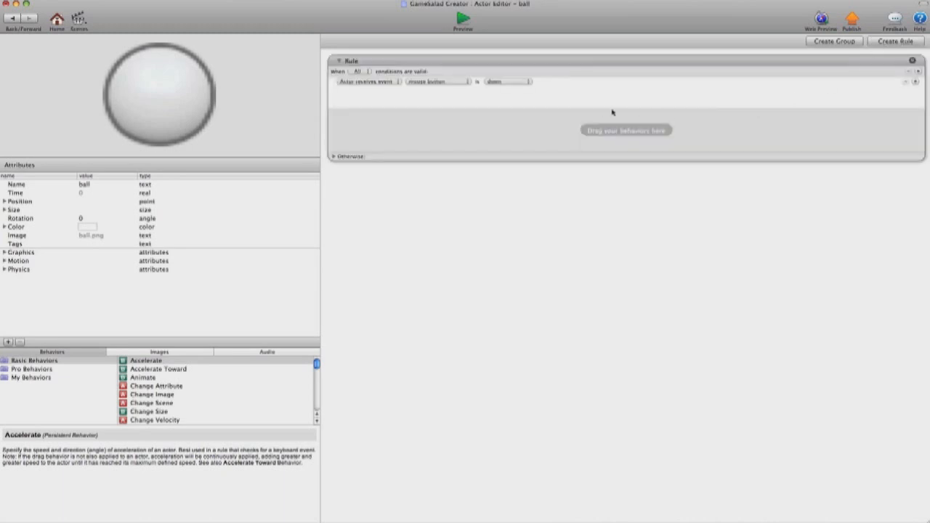
{"action": "left_click", "coordinate": [368, 82]}
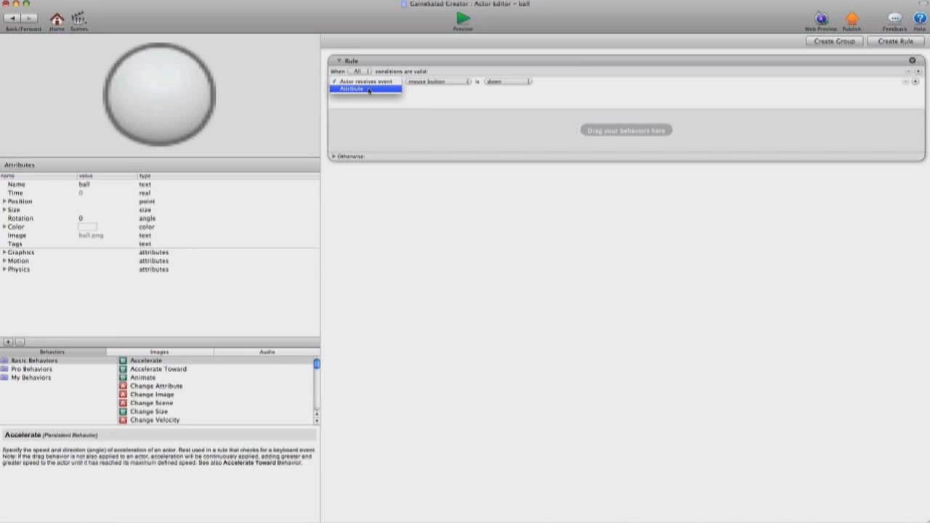
{"action": "left_click", "coordinate": [368, 90]}
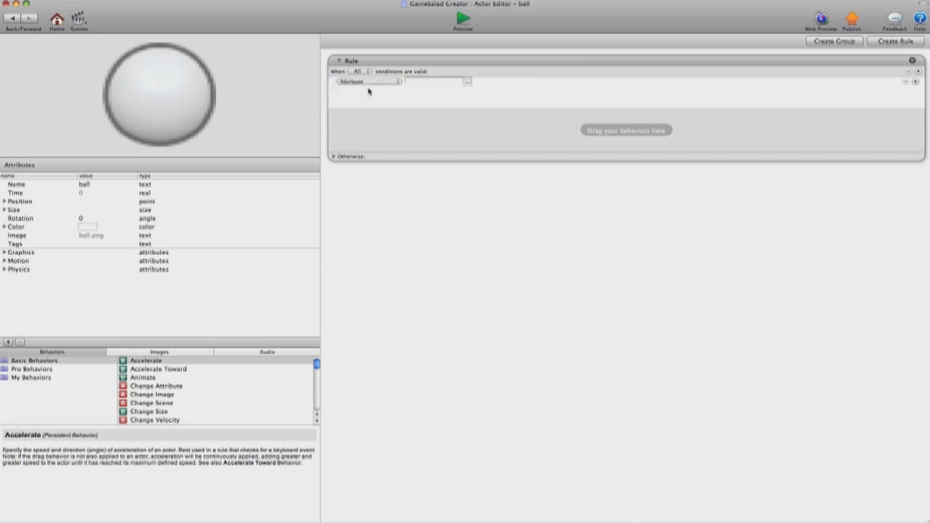
{"action": "left_click", "coordinate": [468, 82]}
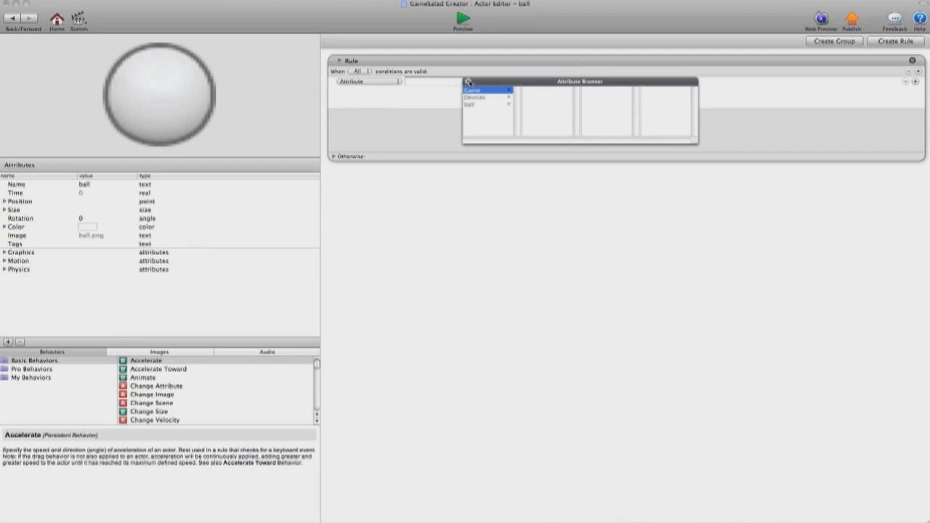
{"action": "left_click", "coordinate": [484, 90]}
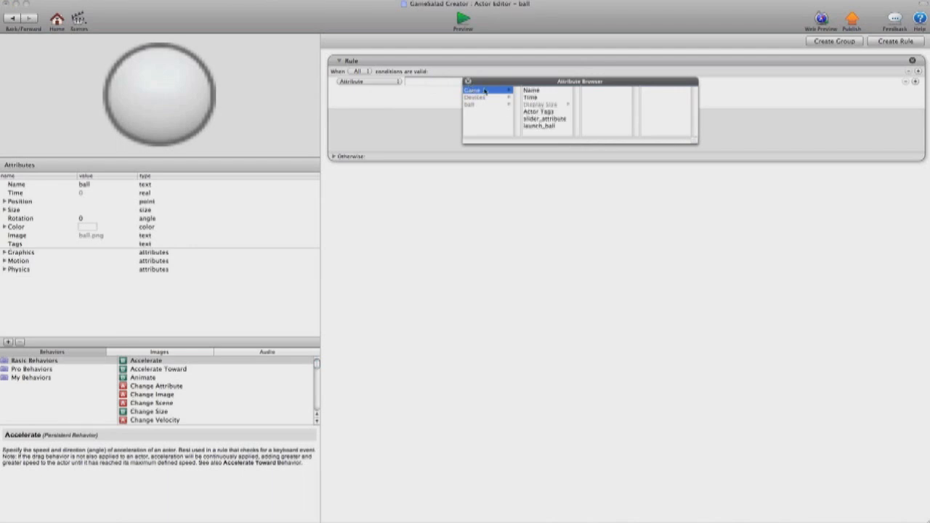
{"action": "left_click", "coordinate": [528, 125]}
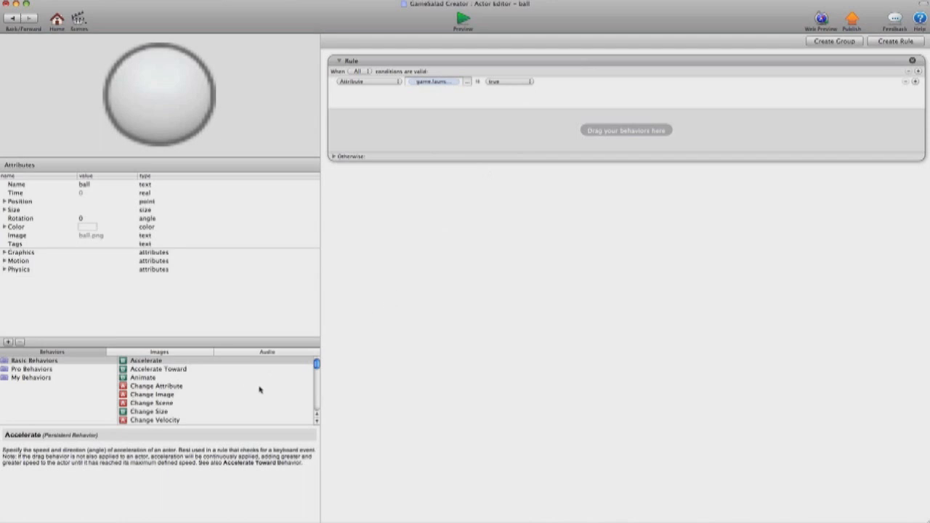
- Add a Change Velocity behavior to the ball's launch rule and set its direction to 90
{"action": "scroll", "coordinate": [148, 401], "scroll_direction": "down", "scroll_amount": 2}
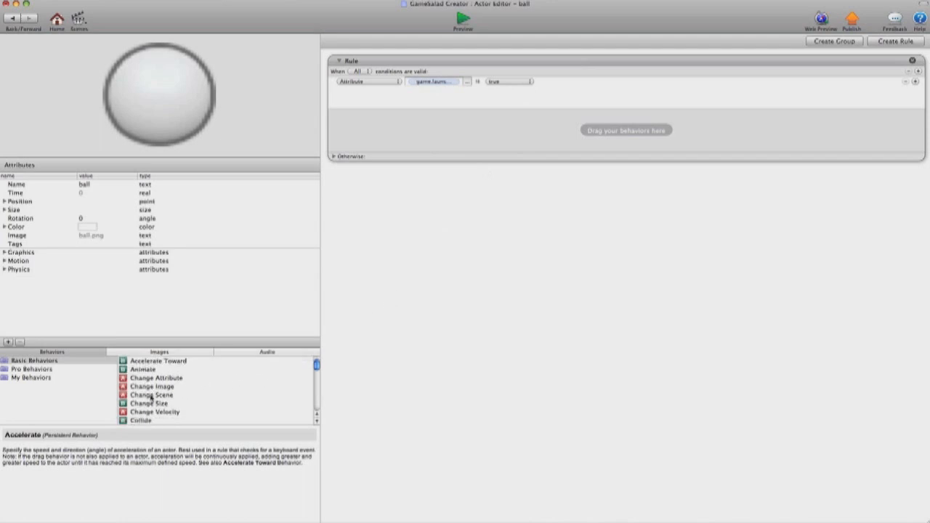
{"action": "left_click_drag", "start_coordinate": [147, 412], "coordinate": [478, 138]}
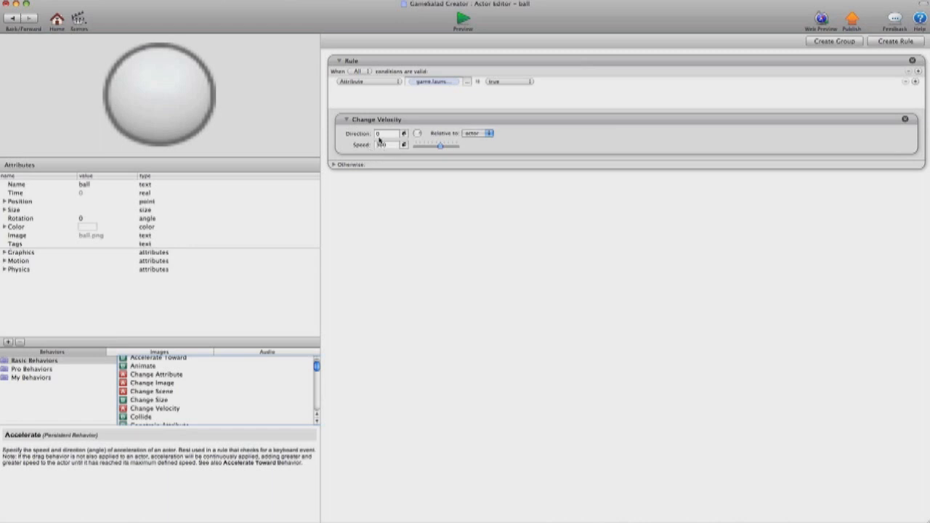
{"action": "left_click", "coordinate": [379, 135]}
{"action": "left_click", "coordinate": [393, 133]}
{"action": "type", "text": "90"}
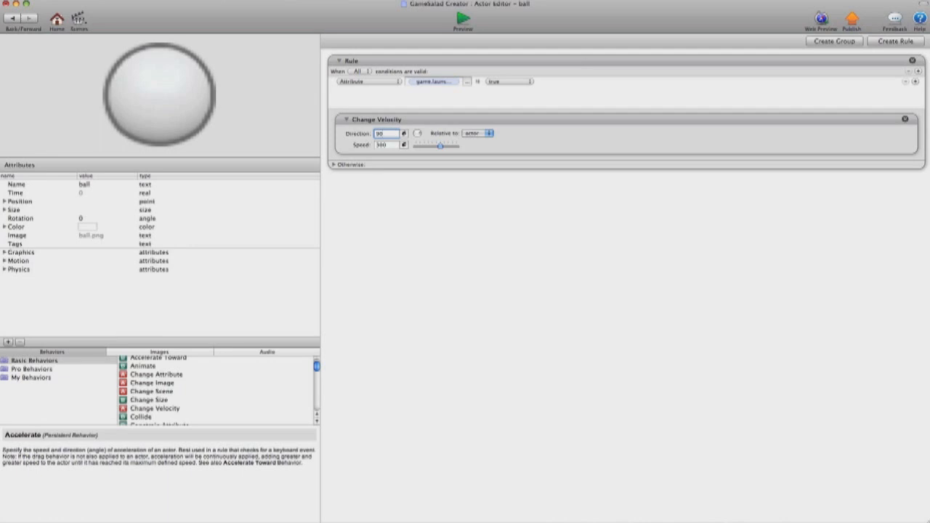
- Set the Change Velocity direction to an expression using the random function with the limits 120 and 60
{"action": "left_click", "coordinate": [404, 134]}
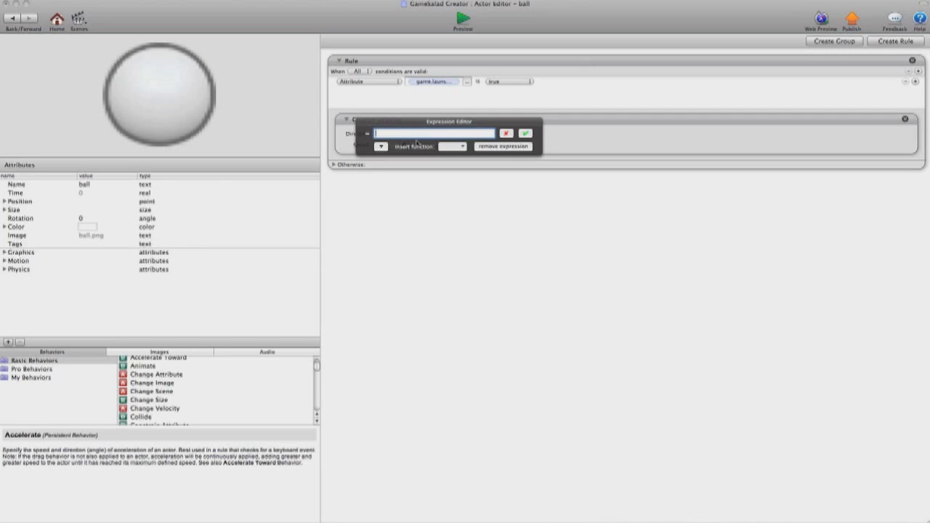
{"action": "left_click", "coordinate": [462, 147]}
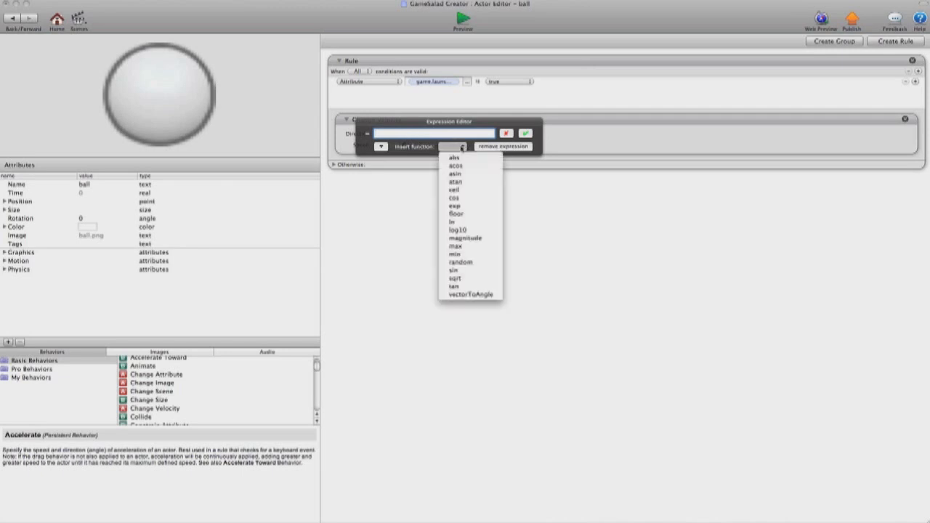
{"action": "left_click", "coordinate": [461, 262]}
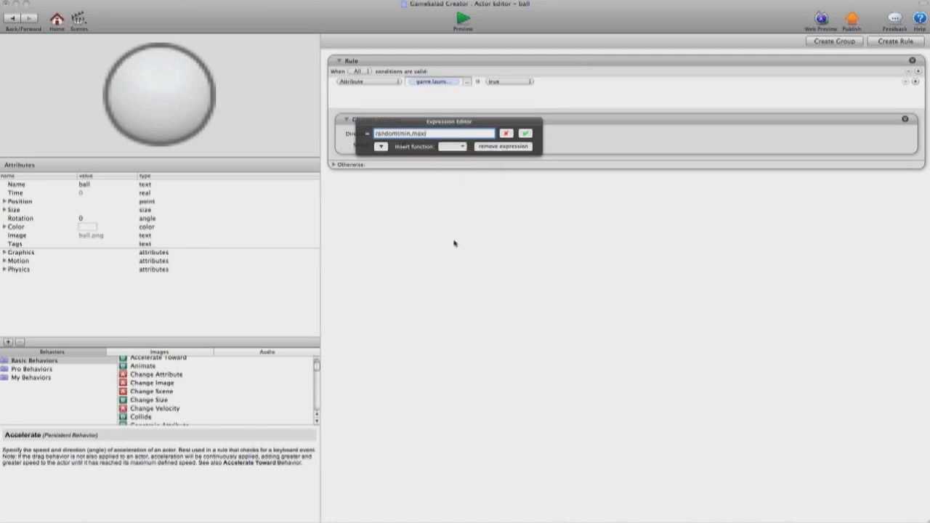
{"action": "double_click", "coordinate": [409, 134]}
{"action": "type", "text": "120"}
{"action": "key", "text": "BackSpace"}
{"action": "key", "text": "BackSpace"}
{"action": "key", "text": "BackSpace"}
{"action": "key", "text": "BackSpace"}
{"action": "type", "text": ",60"}
{"action": "left_click", "coordinate": [525, 133]}
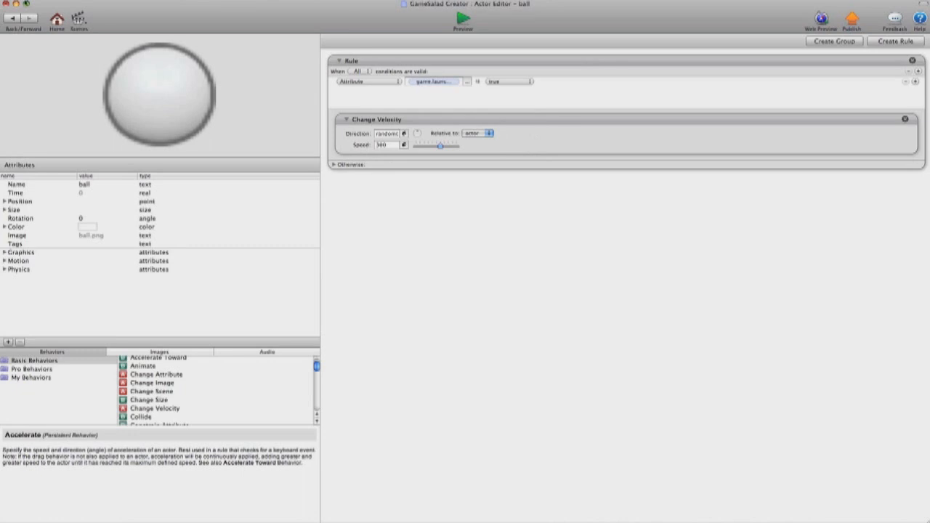
- Preview the play_area scene and launch the ball with START several times, resetting between tries, to check its launch direction
{"action": "left_click", "coordinate": [78, 20]}
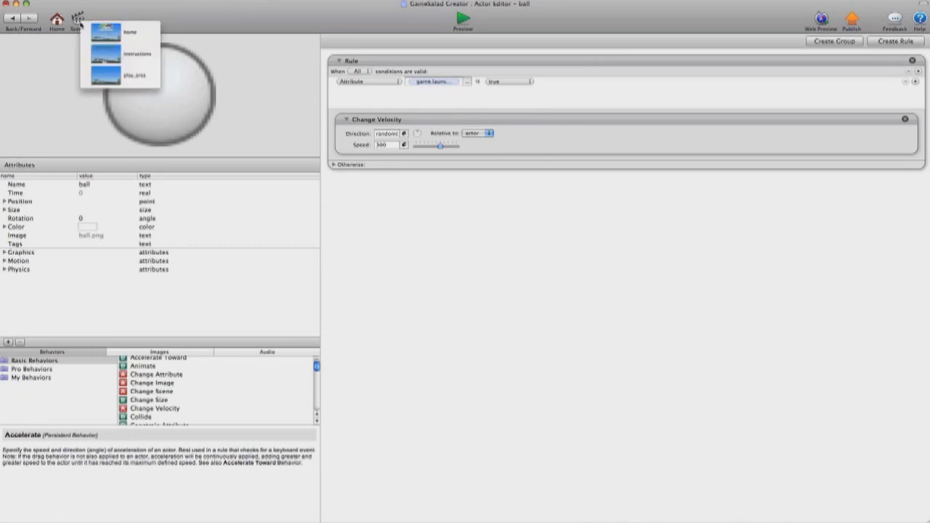
{"action": "left_click", "coordinate": [127, 78]}
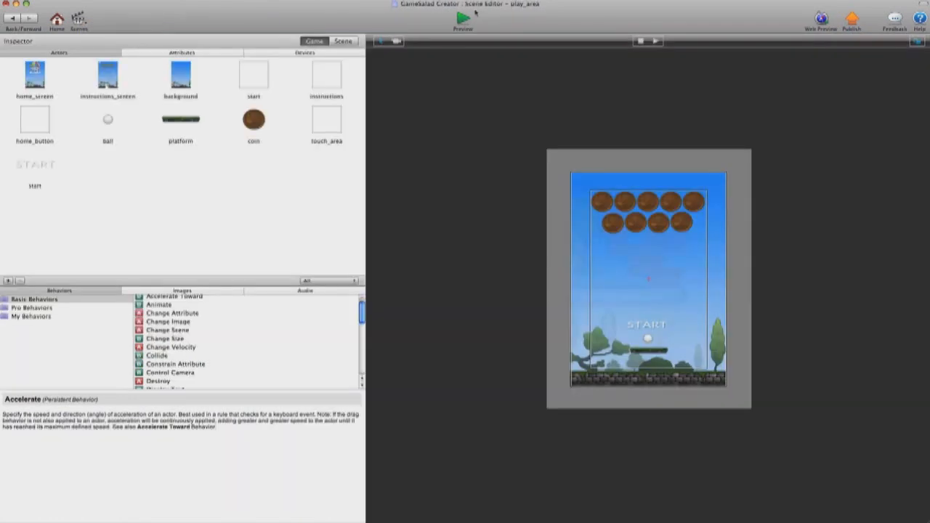
{"action": "left_click", "coordinate": [463, 20]}
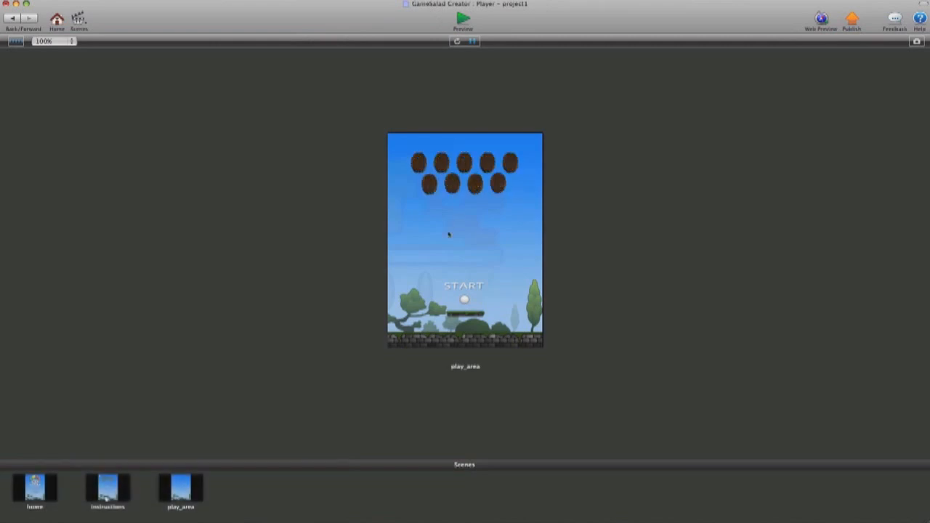
{"action": "left_click", "coordinate": [466, 286]}
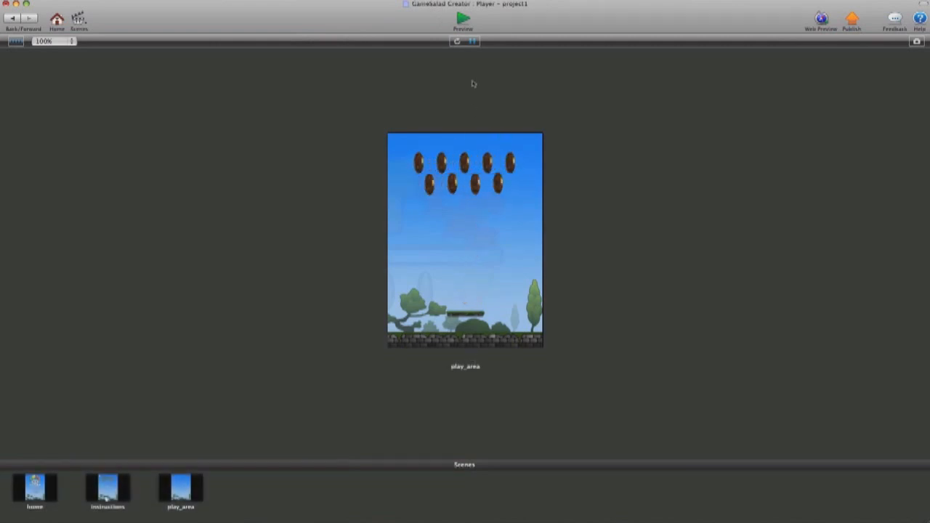
{"action": "left_click", "coordinate": [456, 42]}
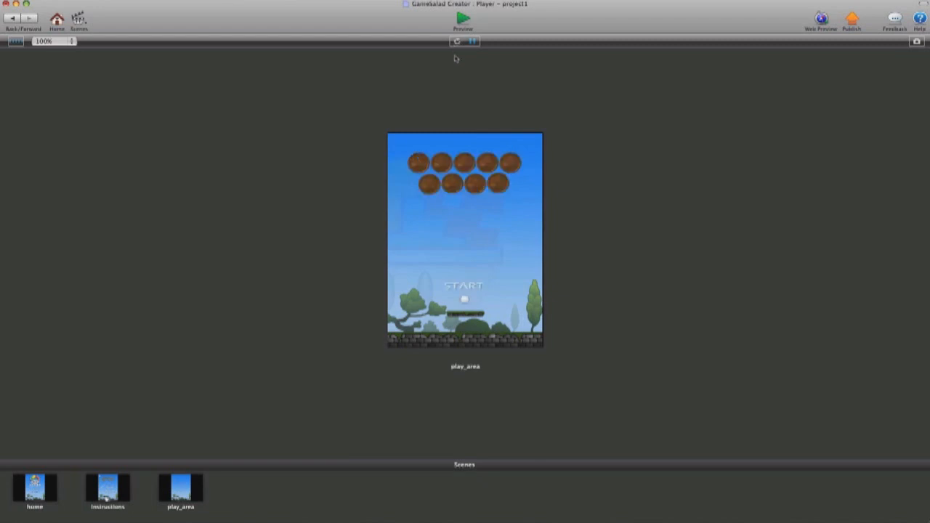
{"action": "left_click", "coordinate": [470, 286]}
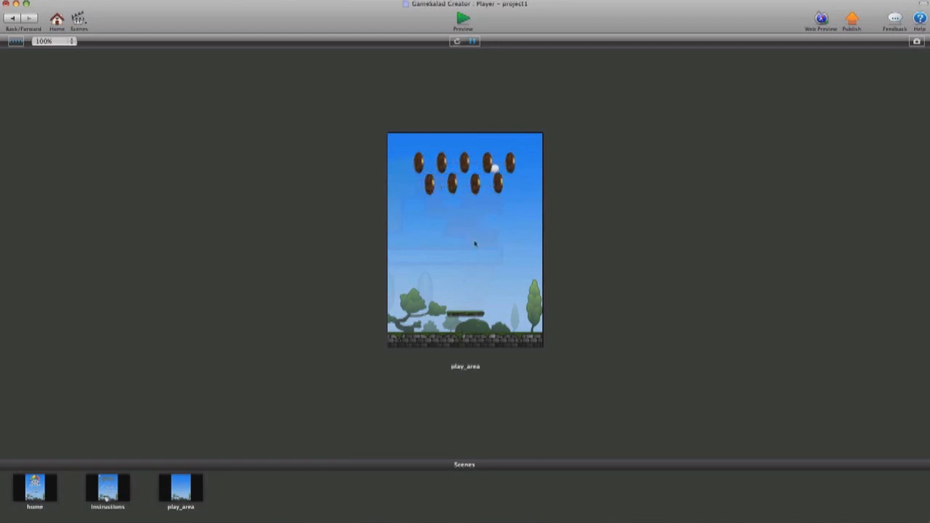
{"action": "left_click", "coordinate": [456, 41]}
{"action": "left_click", "coordinate": [470, 288]}
{"action": "left_click", "coordinate": [467, 286]}
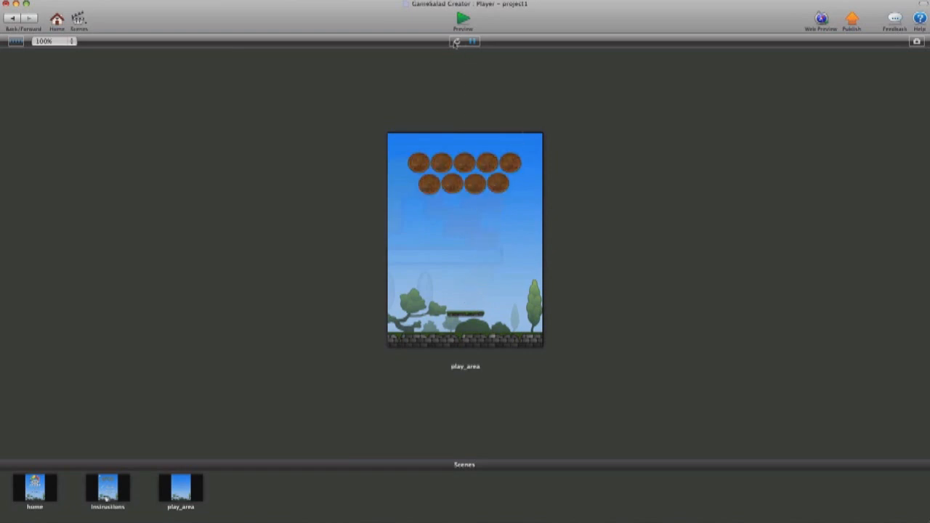
{"action": "left_click", "coordinate": [13, 21]}
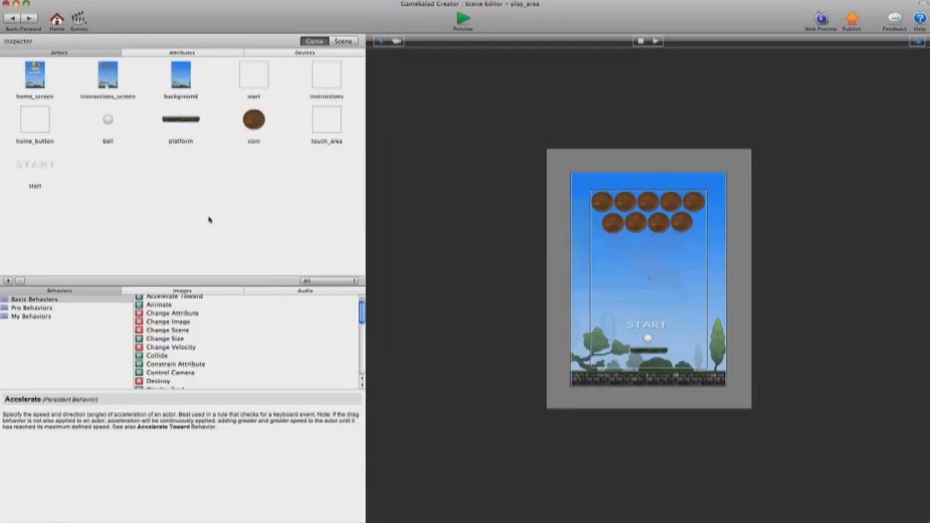
- Create a new actor in the play_area scene and name it wall
{"action": "left_click", "coordinate": [9, 282]}
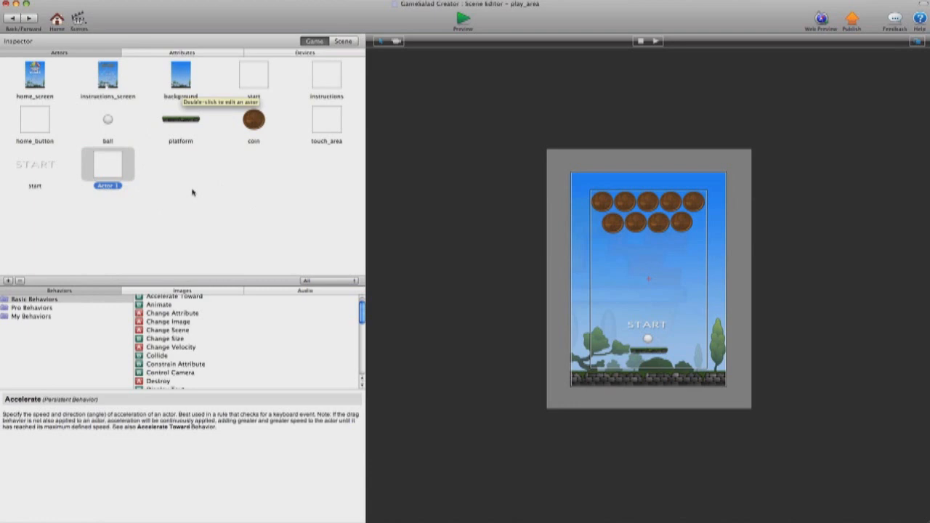
{"action": "double_click", "coordinate": [106, 188]}
{"action": "type", "text": "wall"}
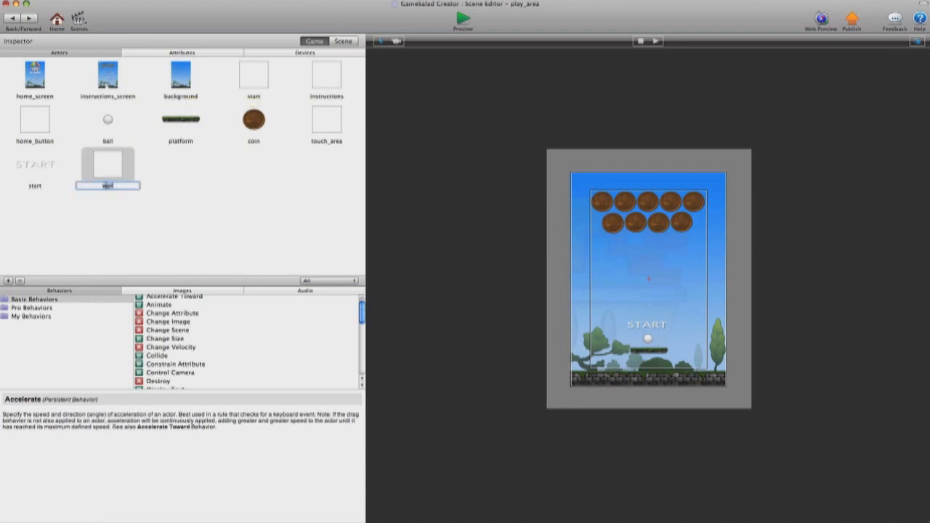
- Name the new actor wall and place full-height instances just outside the left and right edges of the play_area scene
{"action": "key", "text": "Return"}
{"action": "left_click_drag", "start_coordinate": [110, 173], "coordinate": [571, 297]}
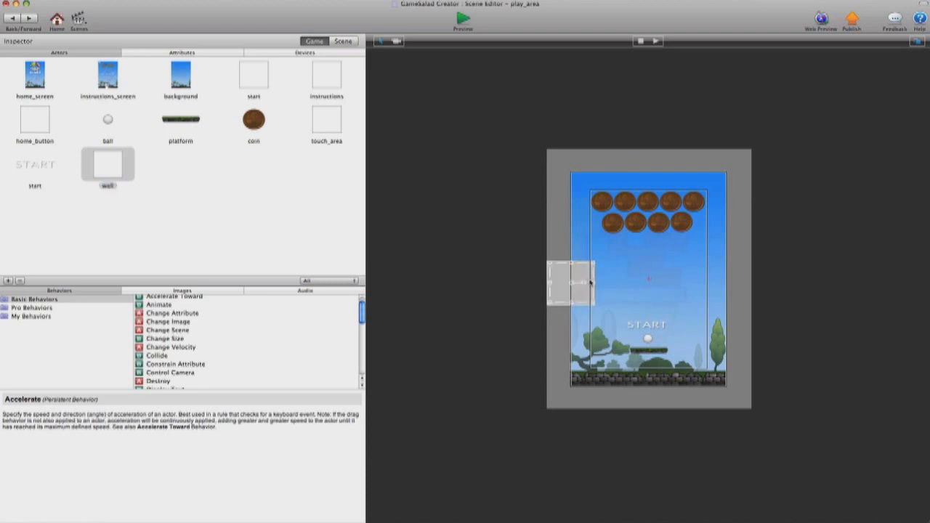
{"action": "left_click_drag", "start_coordinate": [590, 282], "coordinate": [569, 287]}
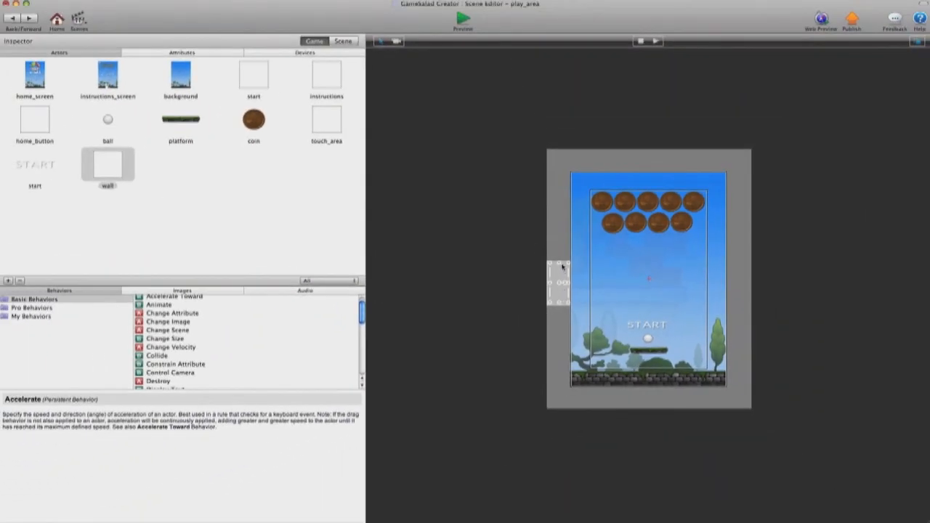
{"action": "left_click_drag", "start_coordinate": [562, 267], "coordinate": [559, 149]}
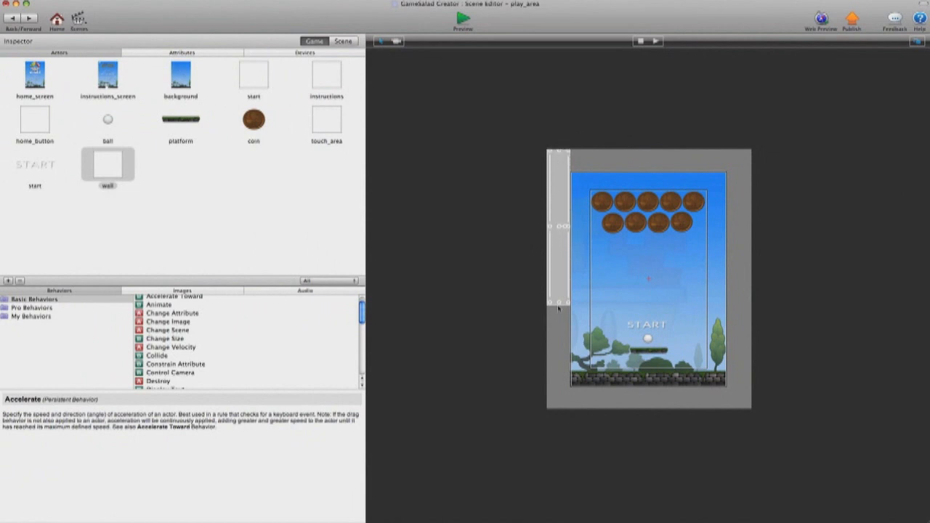
{"action": "left_click_drag", "start_coordinate": [558, 305], "coordinate": [556, 416]}
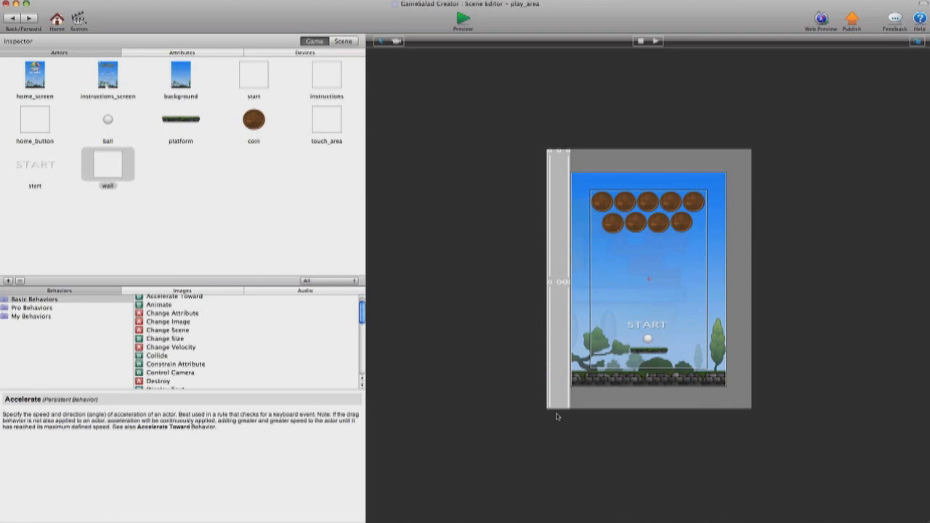
{"action": "left_click_drag", "start_coordinate": [559, 310], "coordinate": [737, 298], "text": "alt"}
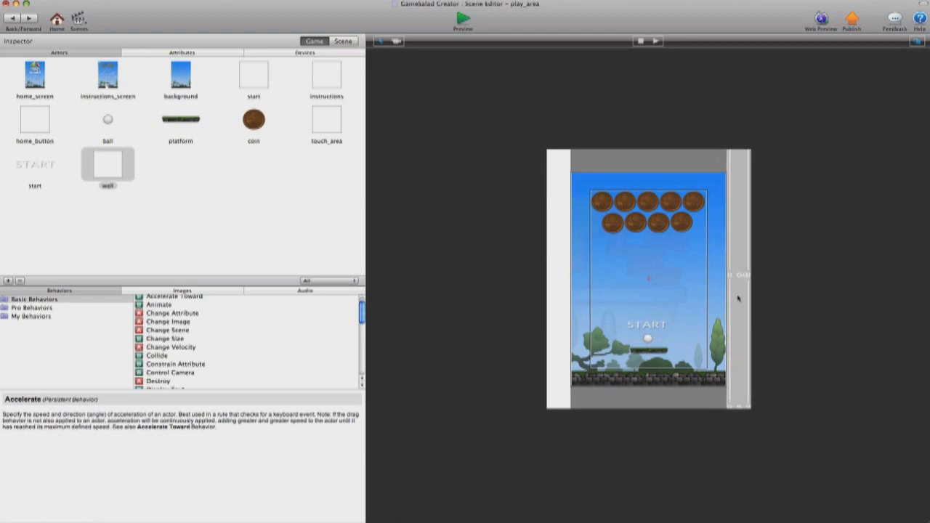
- Add another wall instance above the play area and stretch it across the full width between the side walls
{"action": "left_click_drag", "start_coordinate": [117, 171], "coordinate": [577, 162]}
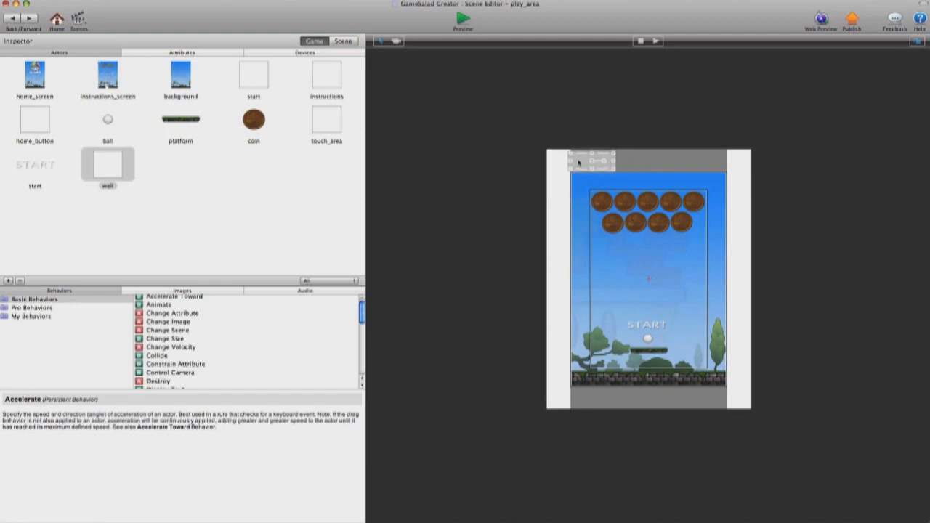
{"action": "left_click_drag", "start_coordinate": [614, 164], "coordinate": [733, 162]}
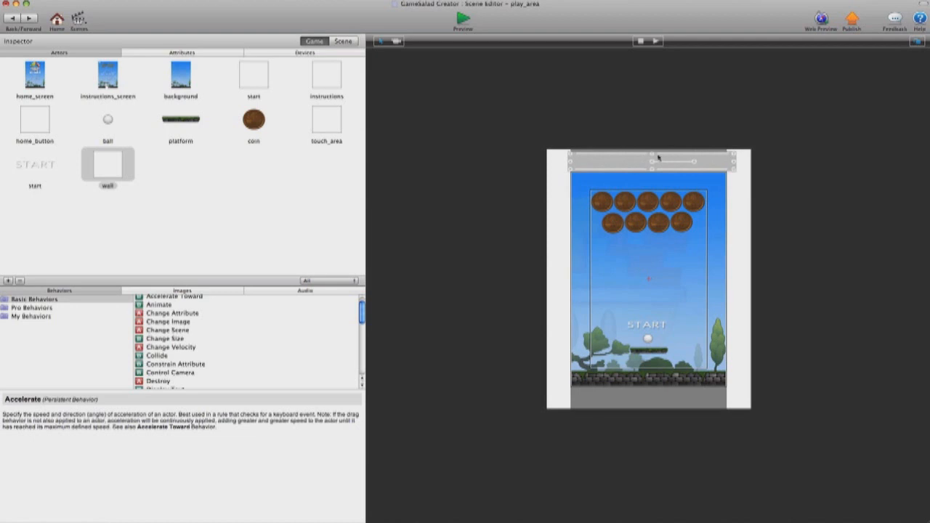
{"action": "left_click_drag", "start_coordinate": [653, 154], "coordinate": [653, 150]}
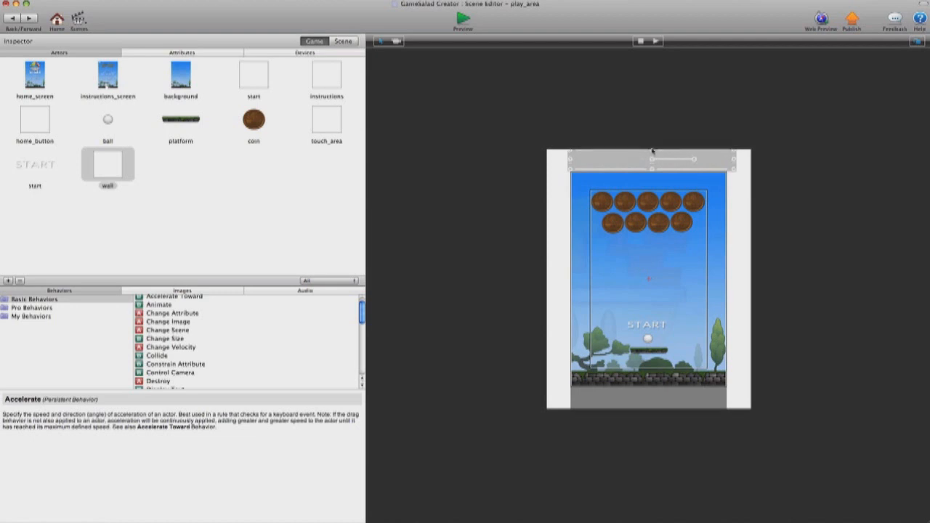
- Narrow the left and right walls from their outer sides, keeping their inner edges against the play area
{"action": "left_click", "coordinate": [557, 223]}
{"action": "left_click_drag", "start_coordinate": [550, 283], "coordinate": [559, 285]}
{"action": "left_click", "coordinate": [734, 286]}
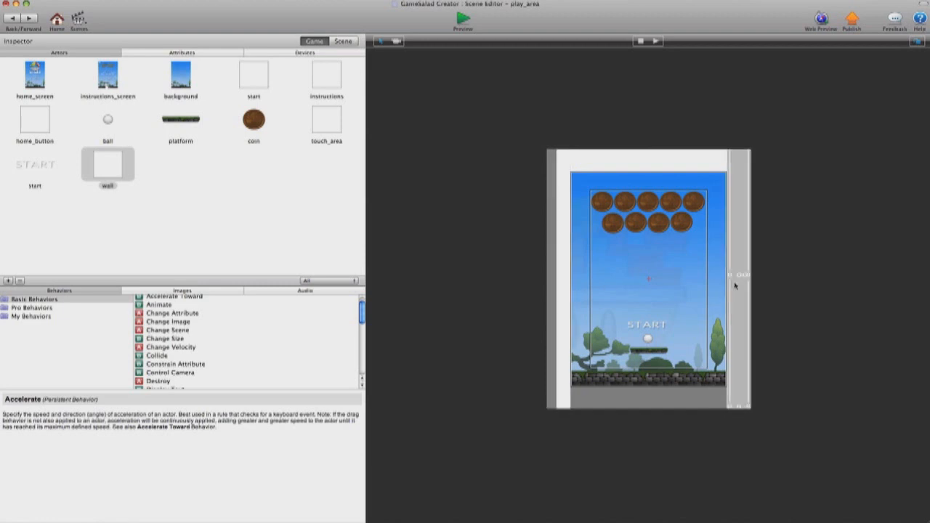
{"action": "left_click_drag", "start_coordinate": [746, 275], "coordinate": [738, 276]}
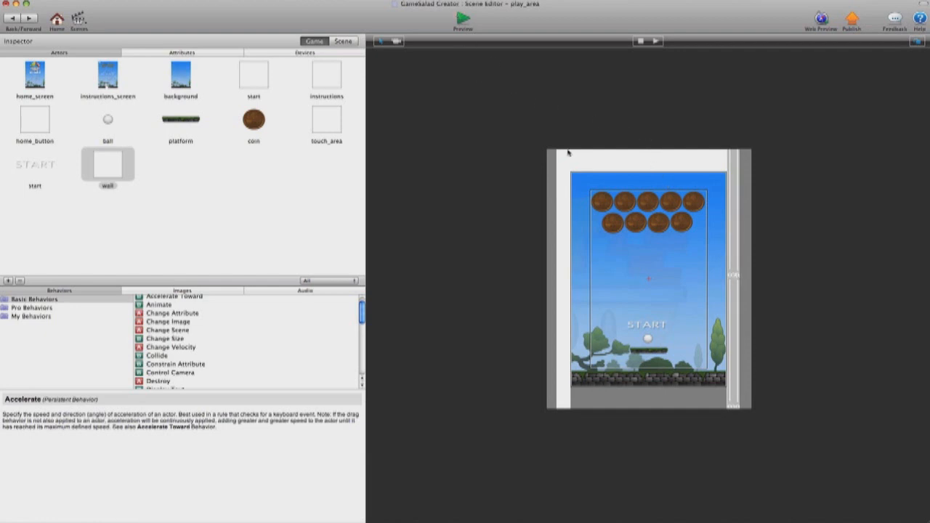
- Preview the play_area scene to check that the walls stay outside the visible area, and return to the scene editor
{"action": "left_click", "coordinate": [465, 21]}
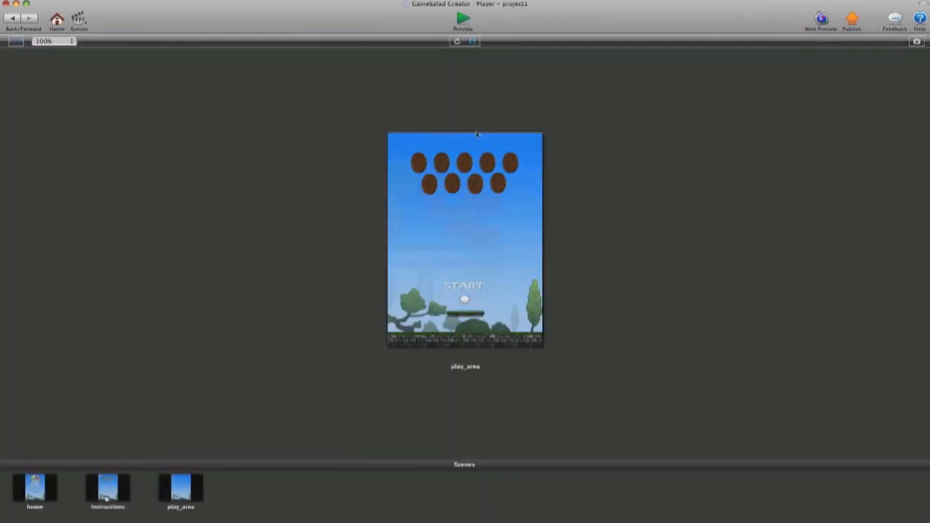
{"action": "left_click", "coordinate": [13, 18]}
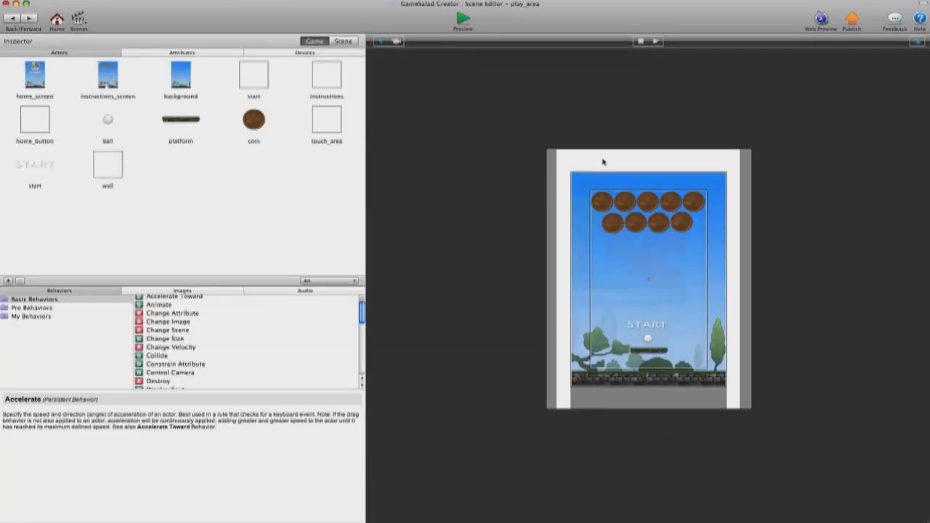
{"action": "left_click", "coordinate": [603, 162]}
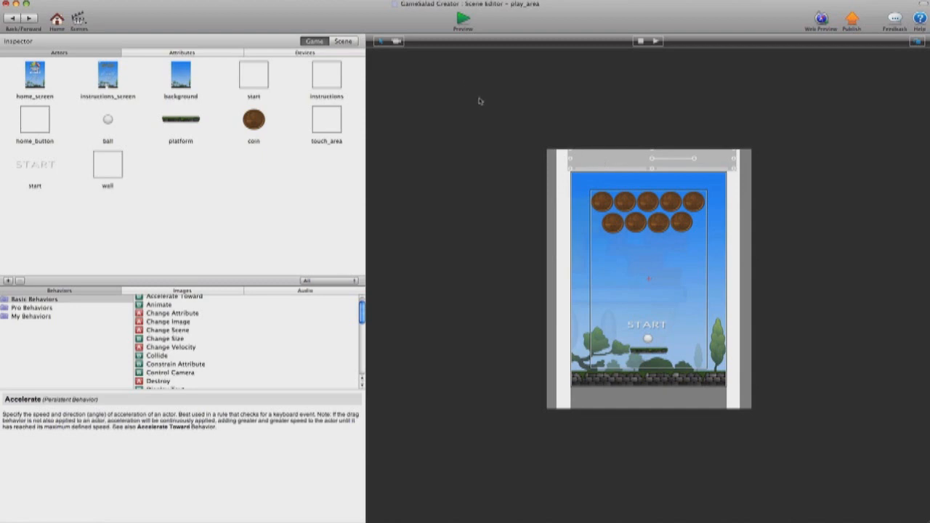
{"action": "left_click", "coordinate": [457, 20]}
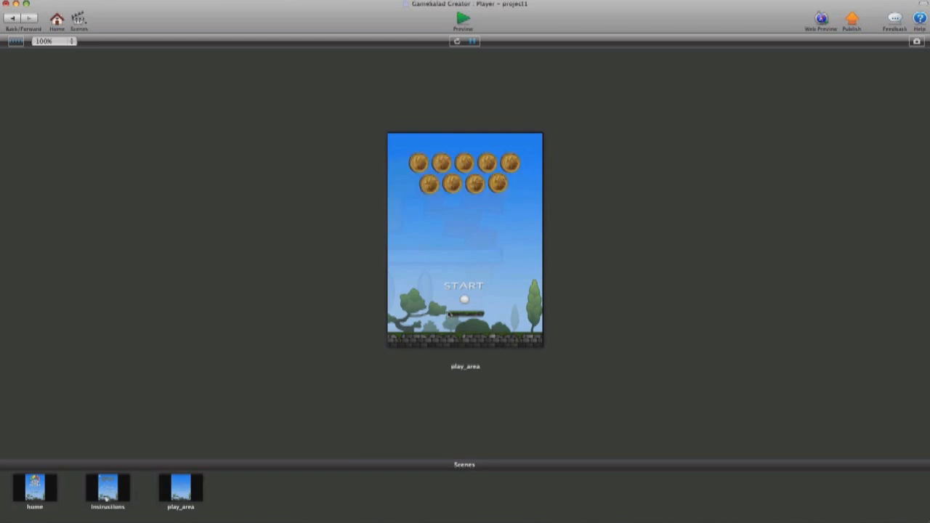
{"action": "left_click", "coordinate": [10, 20]}
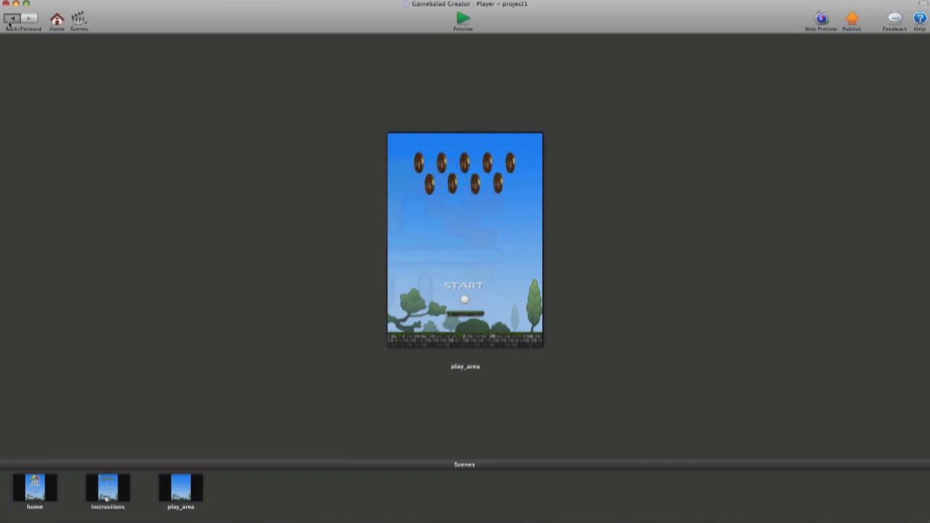
- Add a Collide behavior to the ball actor so it bounces when colliding with actors of type wall
{"action": "double_click", "coordinate": [108, 121]}
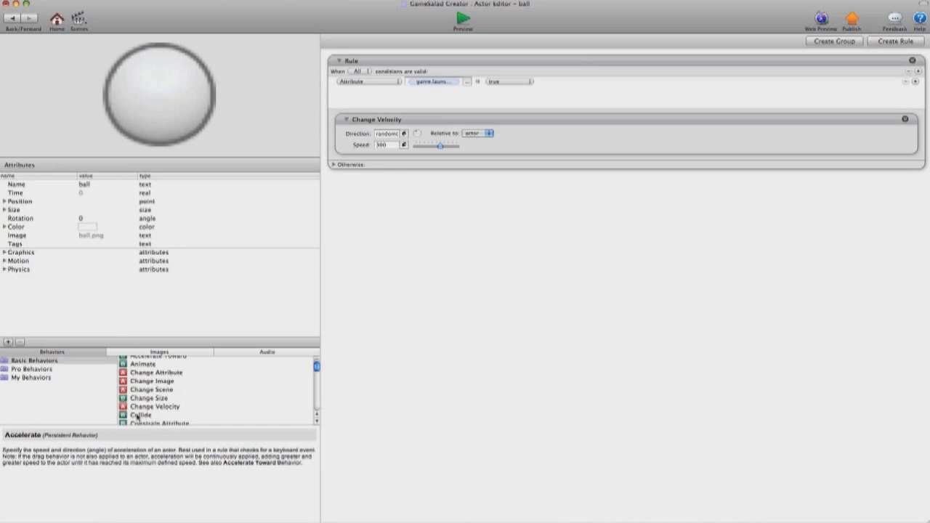
{"action": "left_click_drag", "start_coordinate": [138, 416], "coordinate": [518, 287]}
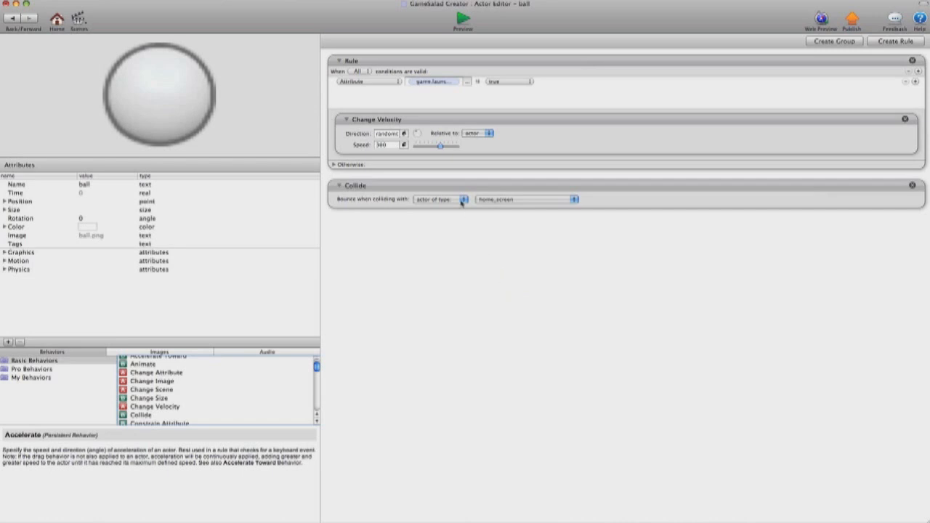
{"action": "left_click", "coordinate": [541, 202]}
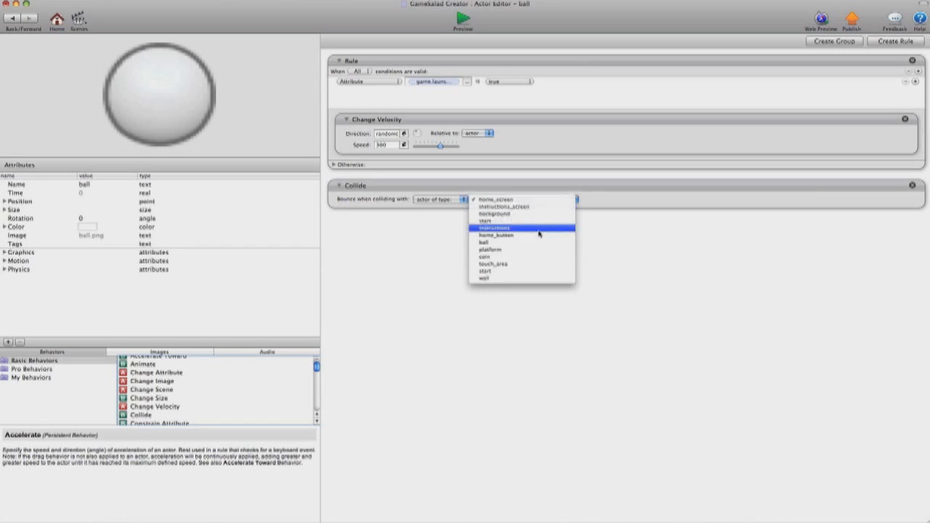
{"action": "left_click", "coordinate": [493, 279]}
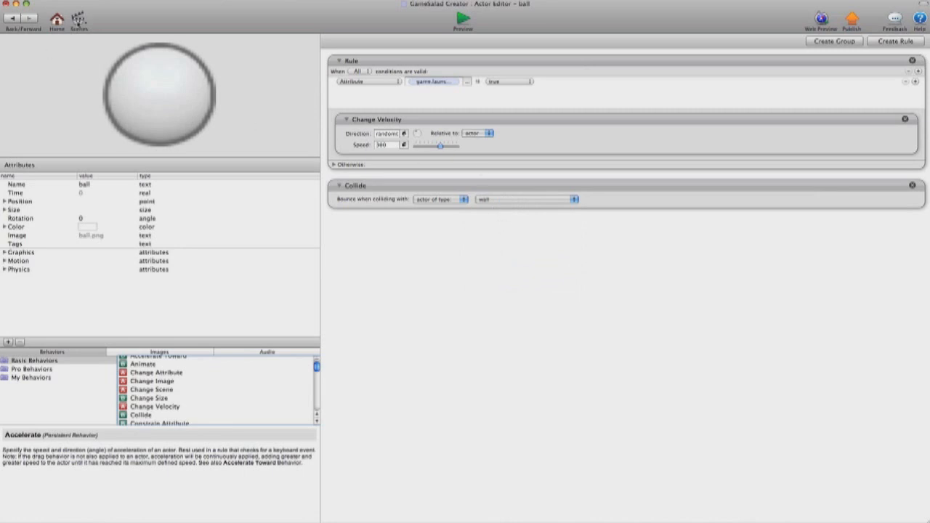
- Reopen the play_area scene and preview how the ball collides with the walls
{"action": "left_click", "coordinate": [79, 23]}
{"action": "left_click", "coordinate": [119, 75]}
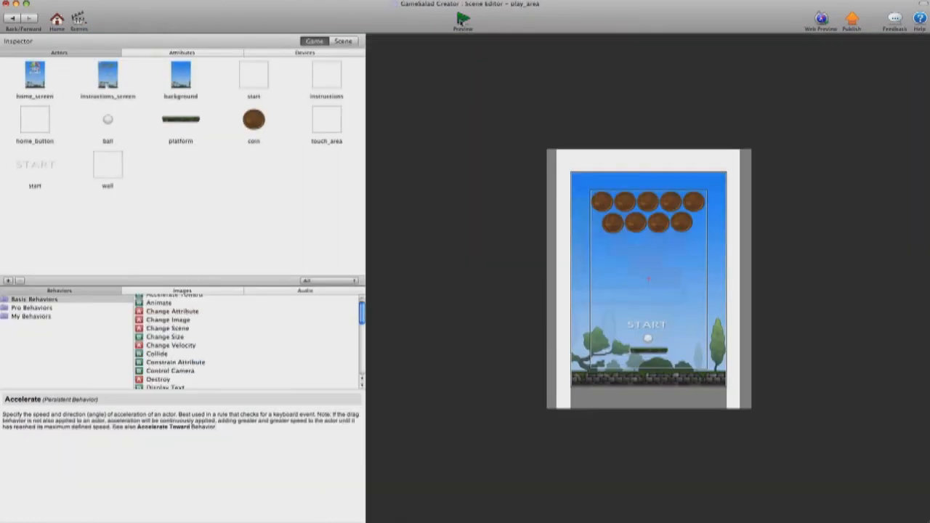
{"action": "left_click", "coordinate": [463, 20]}
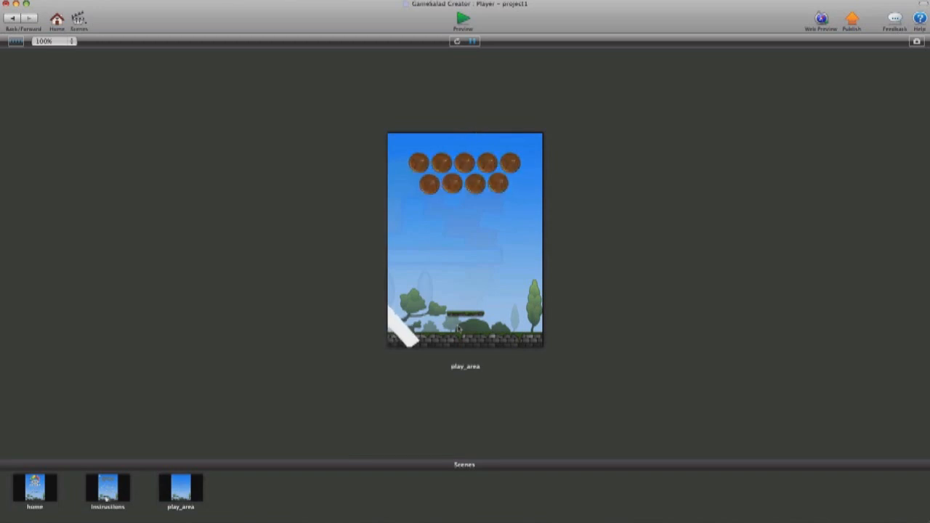
{"action": "left_click", "coordinate": [7, 25]}
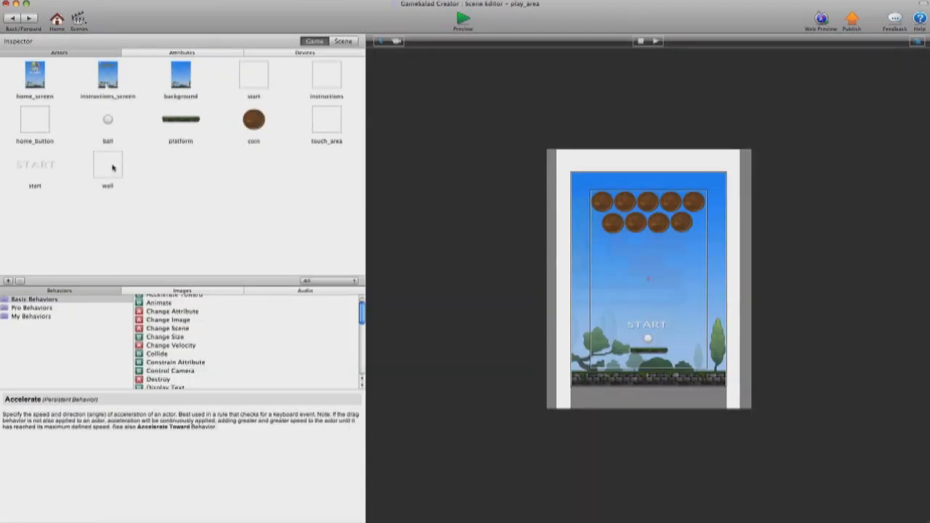
- In the wall actor's physics attributes, turn Movable off and Fixed Rotation on
{"action": "double_click", "coordinate": [108, 167]}
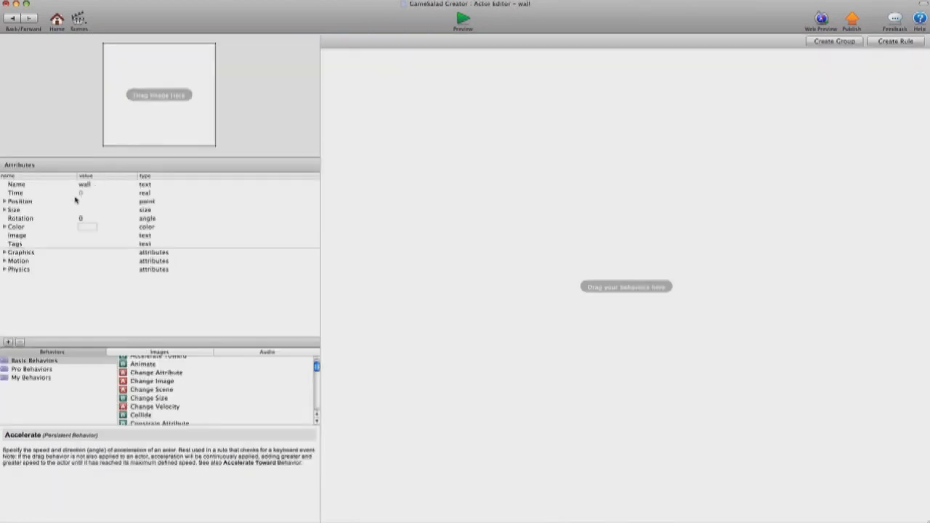
{"action": "left_click", "coordinate": [5, 269]}
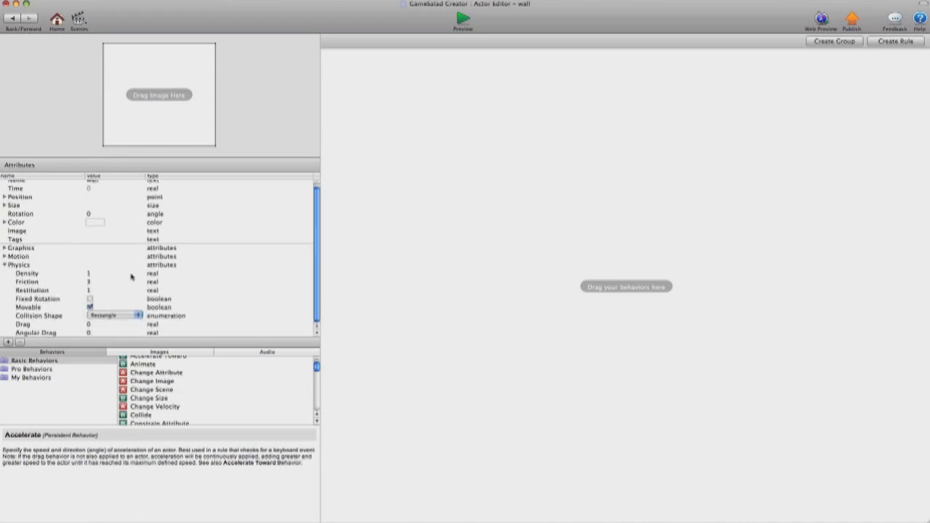
{"action": "left_click", "coordinate": [89, 307]}
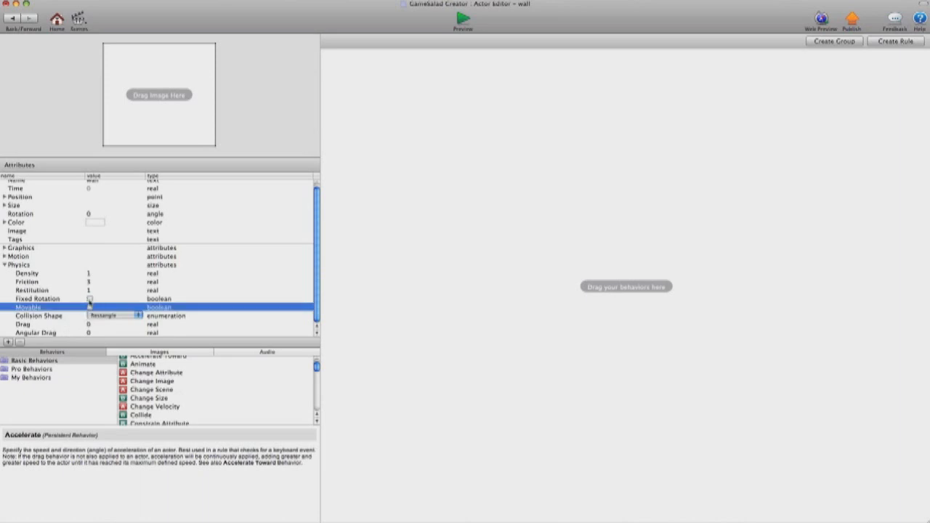
{"action": "left_click", "coordinate": [89, 299]}
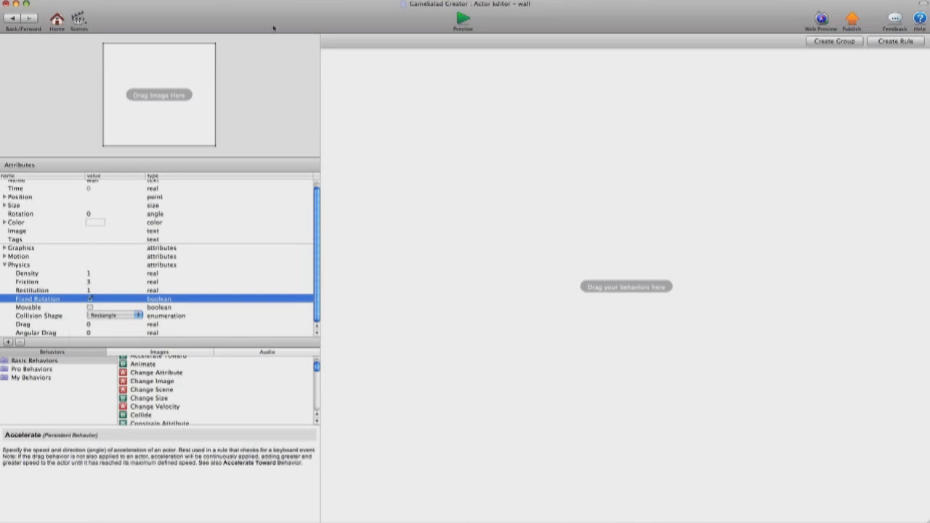
- Return to the play_area scene, preview it, and start the game to test the ball against the fixed walls
{"action": "left_click", "coordinate": [86, 24]}
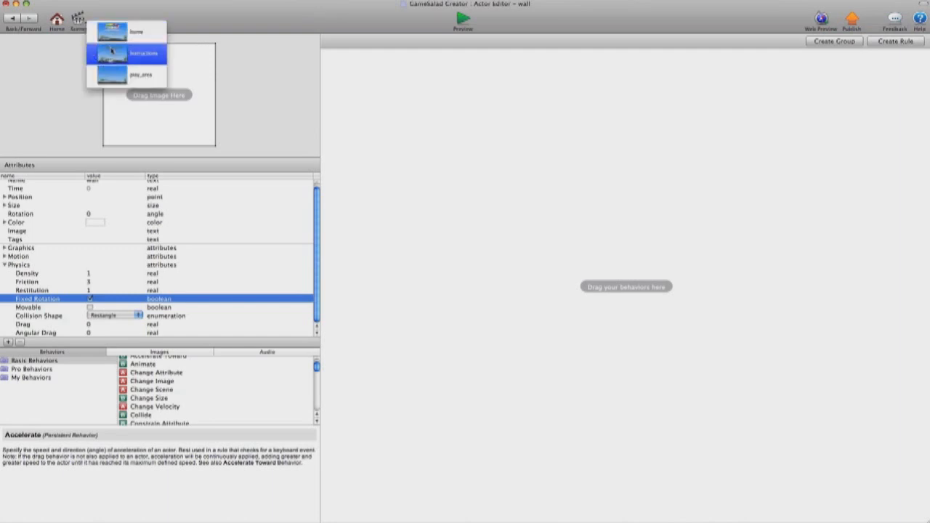
{"action": "left_click", "coordinate": [119, 77]}
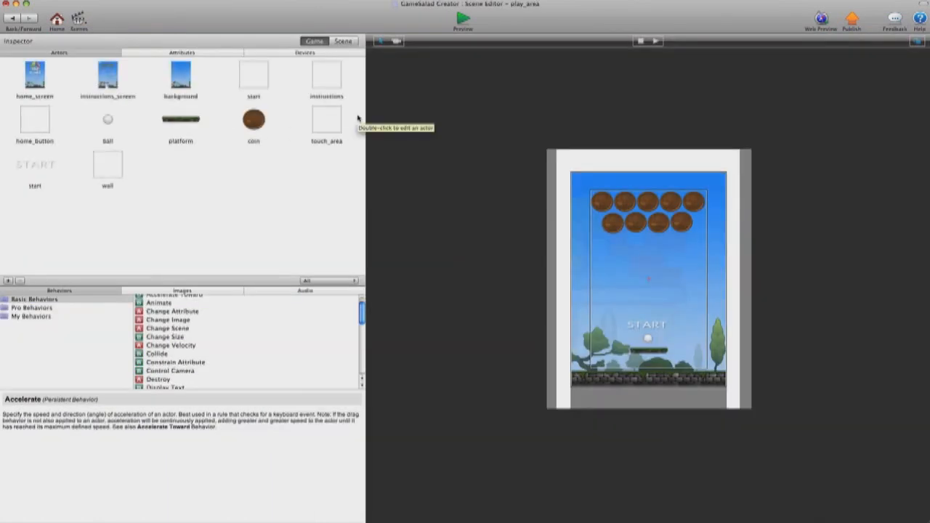
{"action": "left_click", "coordinate": [464, 19]}
{"action": "left_click", "coordinate": [480, 327]}
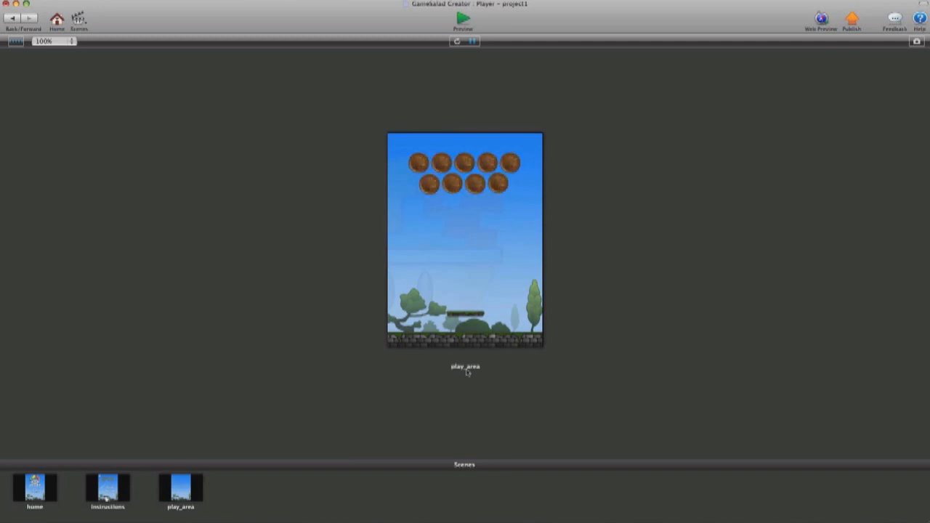
{"action": "left_click", "coordinate": [15, 18]}
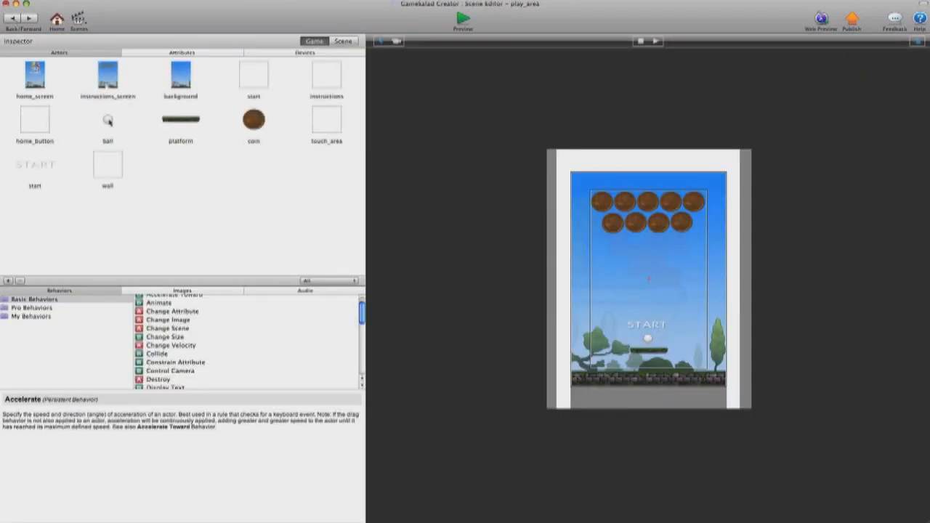
- Add a second Collide behavior to the ball actor so it bounces off actors of type platform
{"action": "left_click", "coordinate": [107, 121]}
{"action": "double_click", "coordinate": [108, 122]}
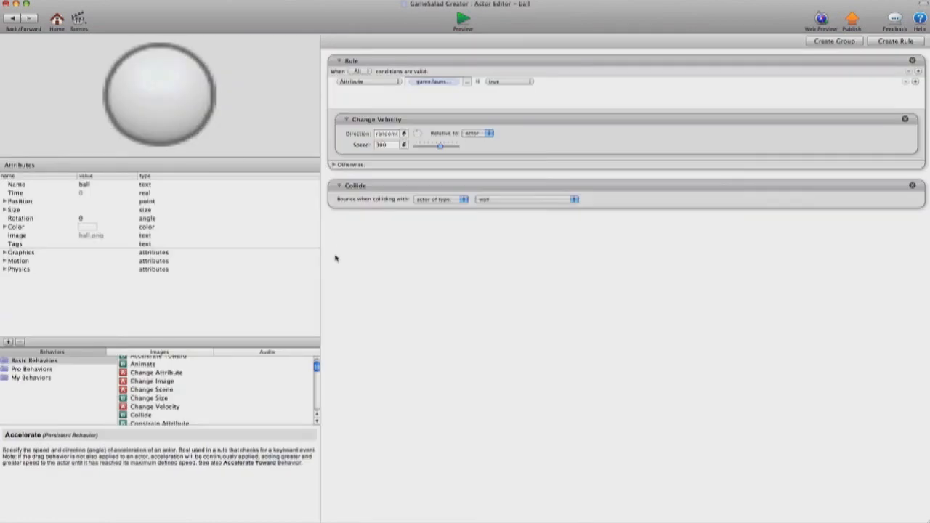
{"action": "left_click_drag", "start_coordinate": [146, 416], "coordinate": [409, 311]}
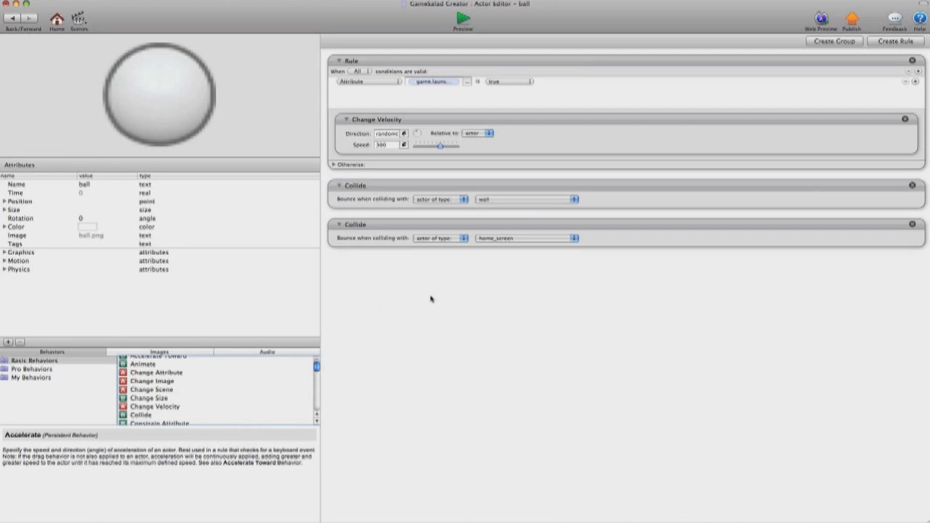
{"action": "left_click", "coordinate": [547, 239]}
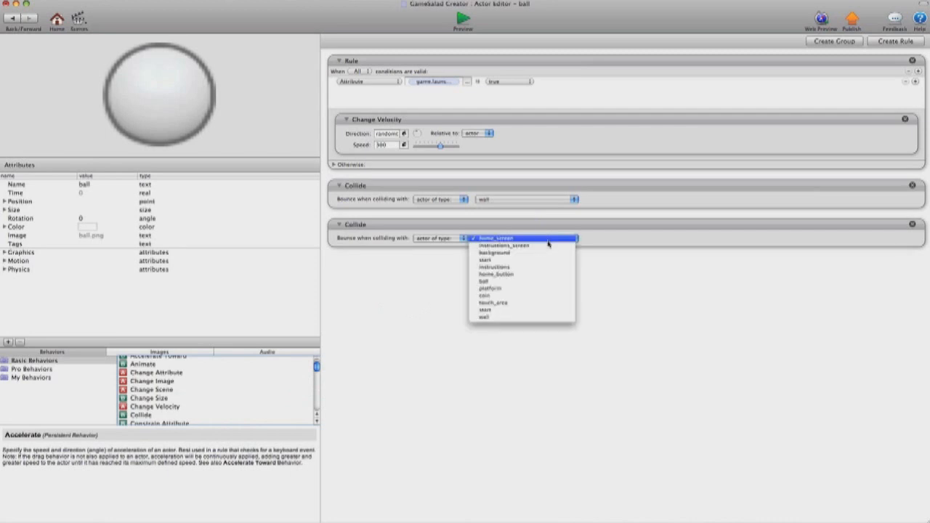
{"action": "left_click", "coordinate": [537, 289]}
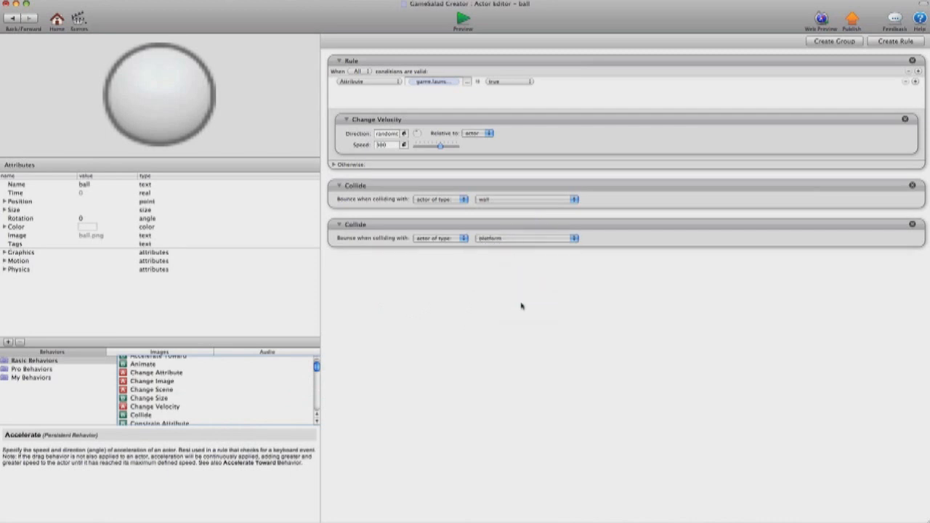
- Add a third Collide behavior to the ball actor so it bounces off actors of type coin
{"action": "left_click_drag", "start_coordinate": [137, 415], "coordinate": [441, 346]}
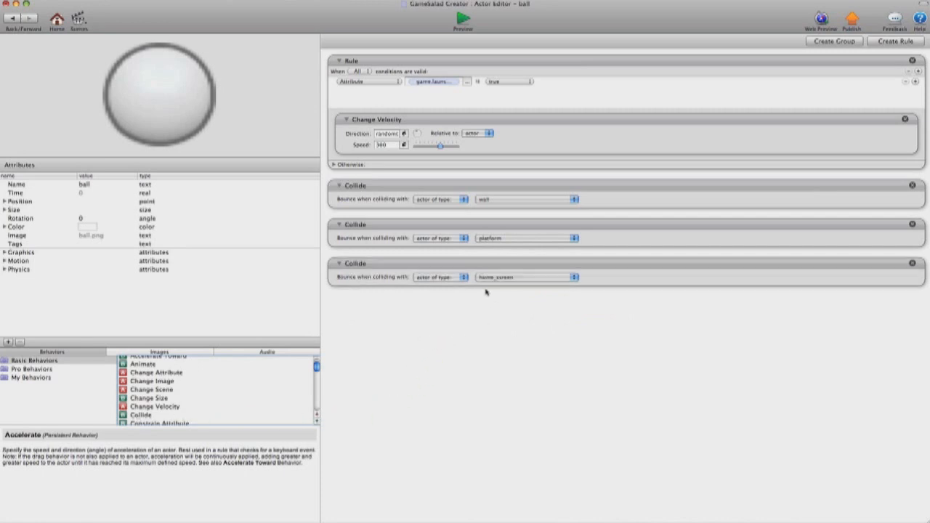
{"action": "left_click", "coordinate": [503, 277]}
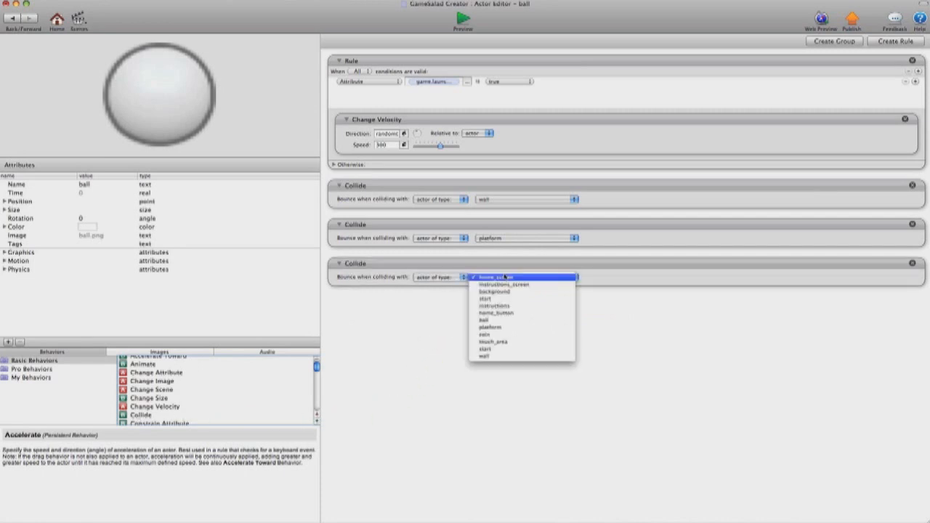
{"action": "left_click", "coordinate": [501, 336]}
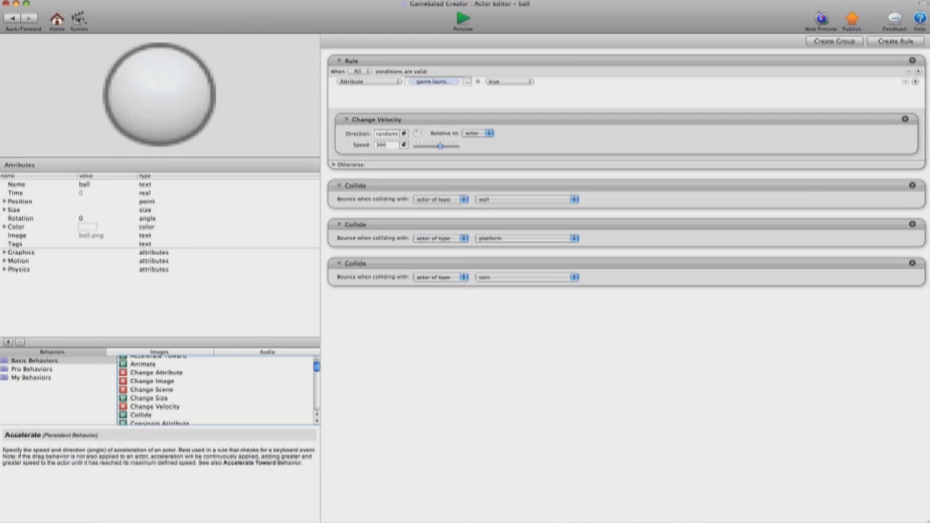
- Preview the play_area scene and start the game to test the ball against the coins, then return to the scene editor
{"action": "left_click", "coordinate": [78, 18]}
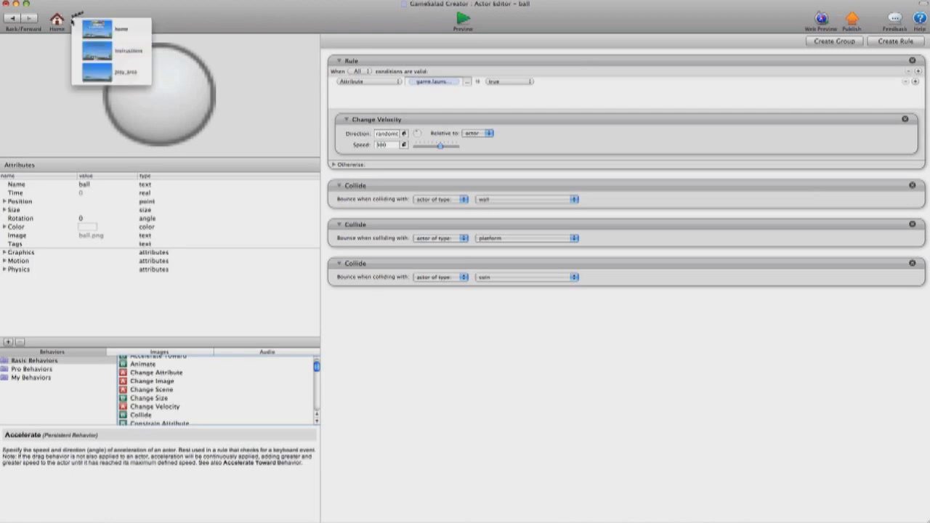
{"action": "left_click", "coordinate": [113, 70]}
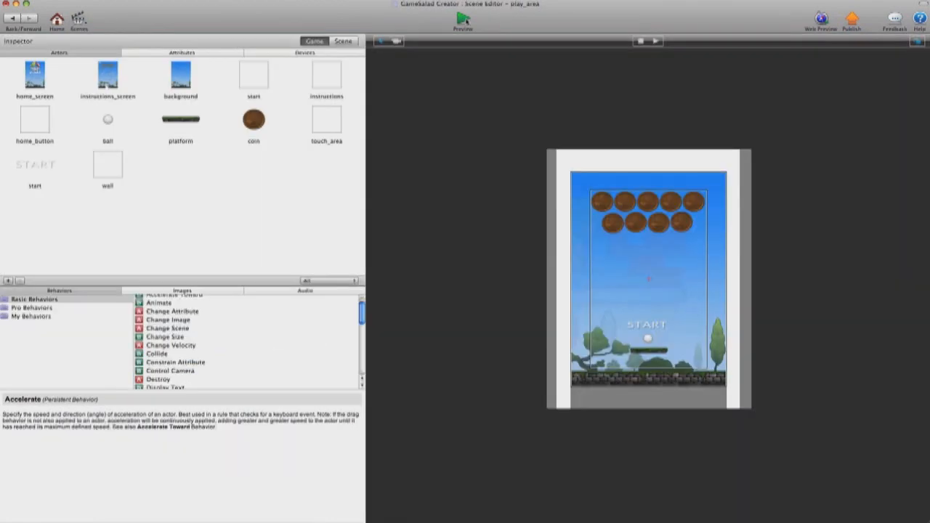
{"action": "left_click", "coordinate": [465, 21]}
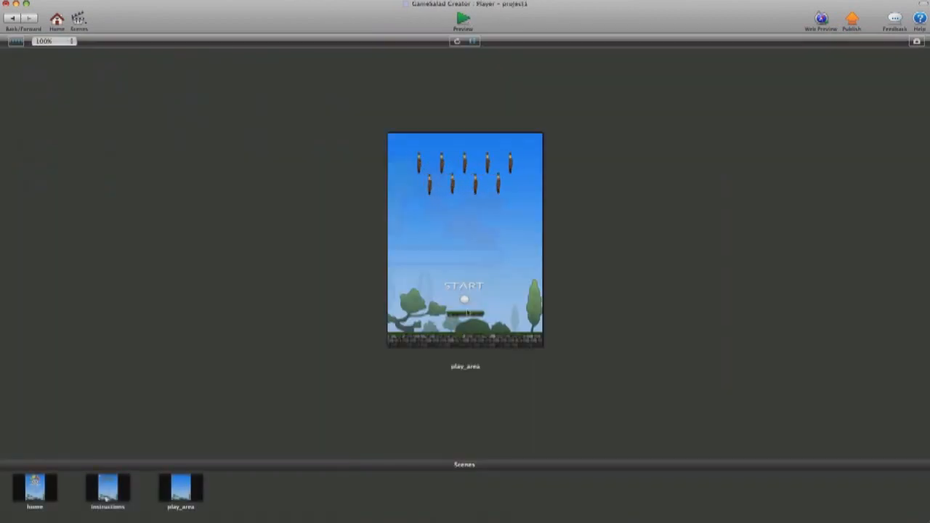
{"action": "left_click", "coordinate": [471, 288]}
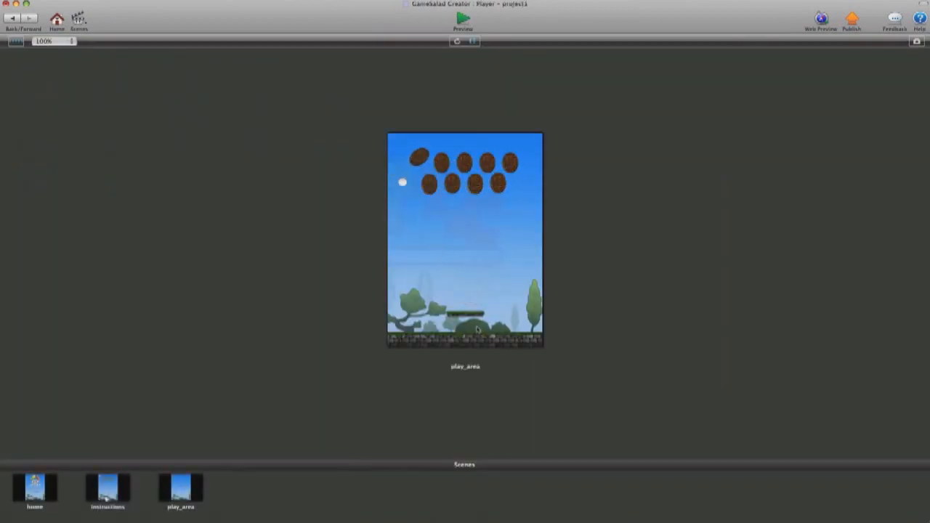
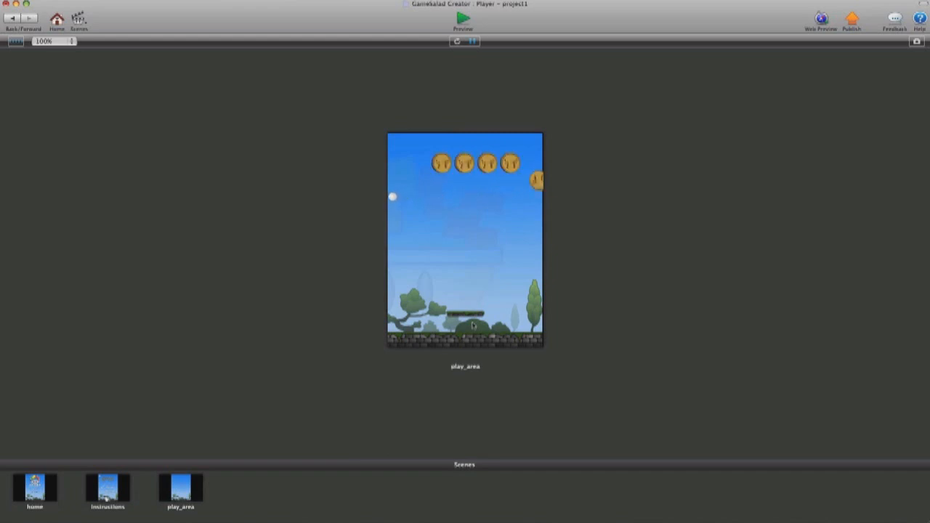
{"action": "left_click", "coordinate": [12, 23]}
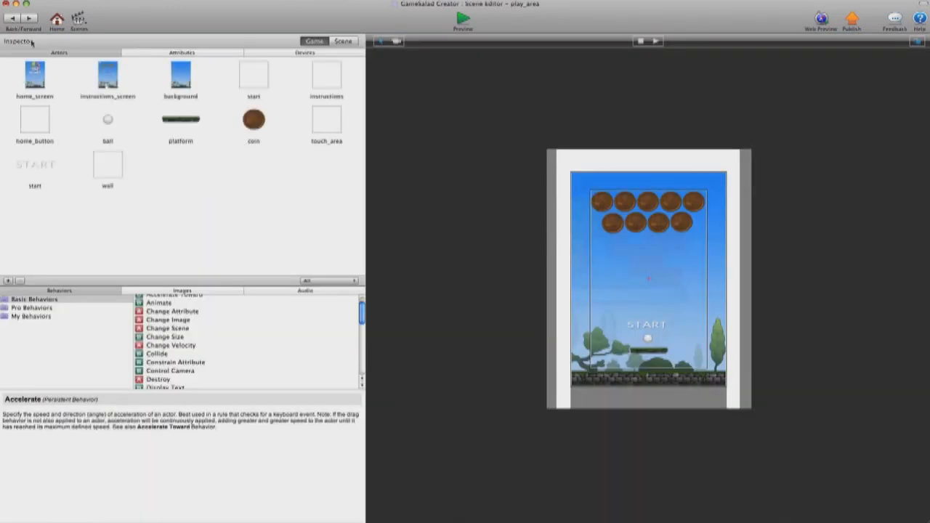
- In the coin actor's physics attributes, turn Movable off and Fixed Rotation on, and set Friction to 0
{"action": "double_click", "coordinate": [253, 120]}
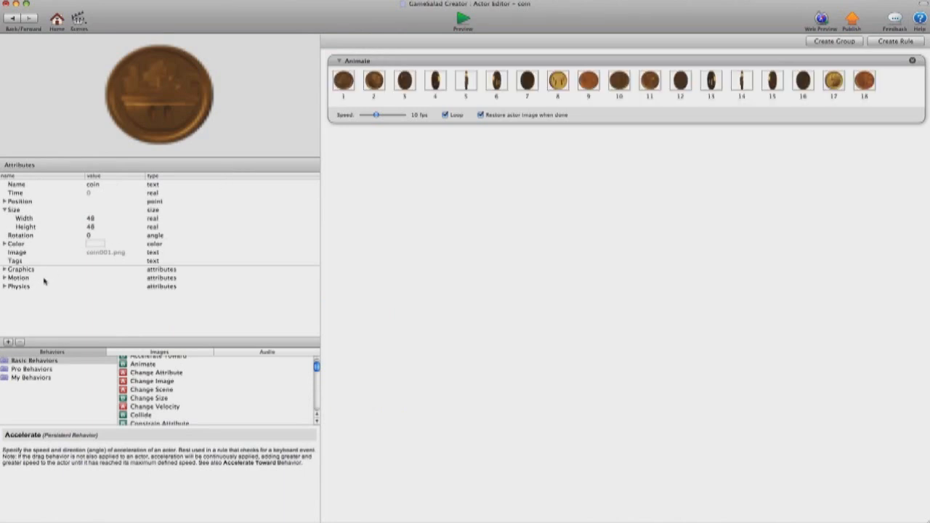
{"action": "left_click", "coordinate": [4, 286]}
{"action": "scroll", "coordinate": [94, 276], "scroll_direction": "down", "scroll_amount": 2}
{"action": "left_click", "coordinate": [90, 308]}
{"action": "left_click", "coordinate": [90, 307]}
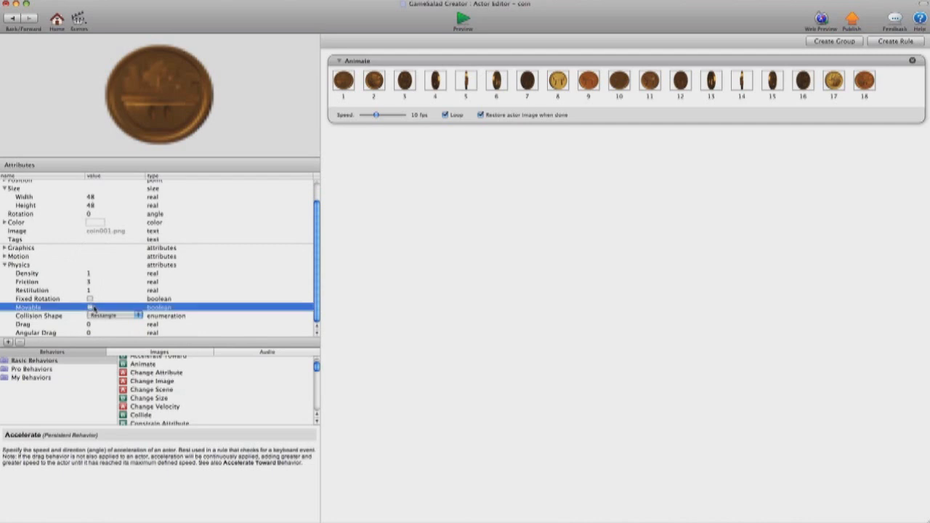
{"action": "left_click", "coordinate": [90, 299]}
{"action": "left_click", "coordinate": [90, 298]}
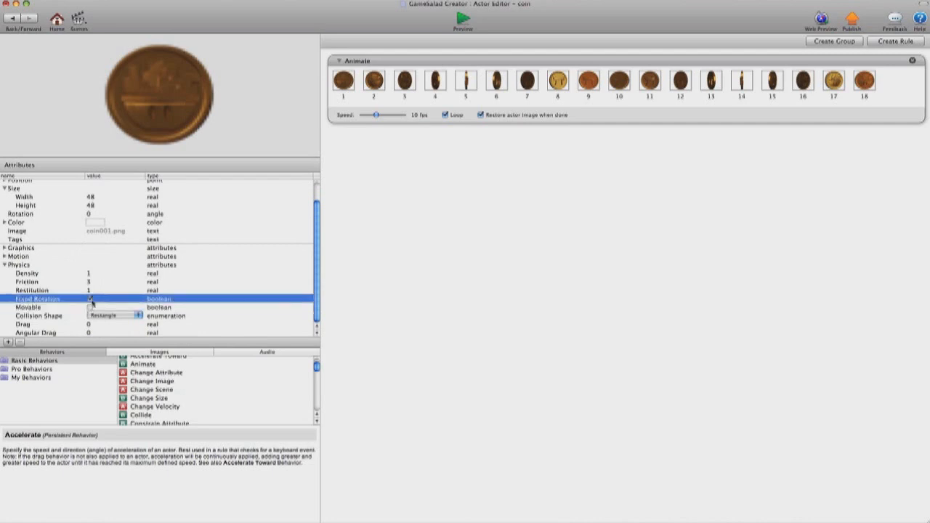
{"action": "double_click", "coordinate": [89, 282]}
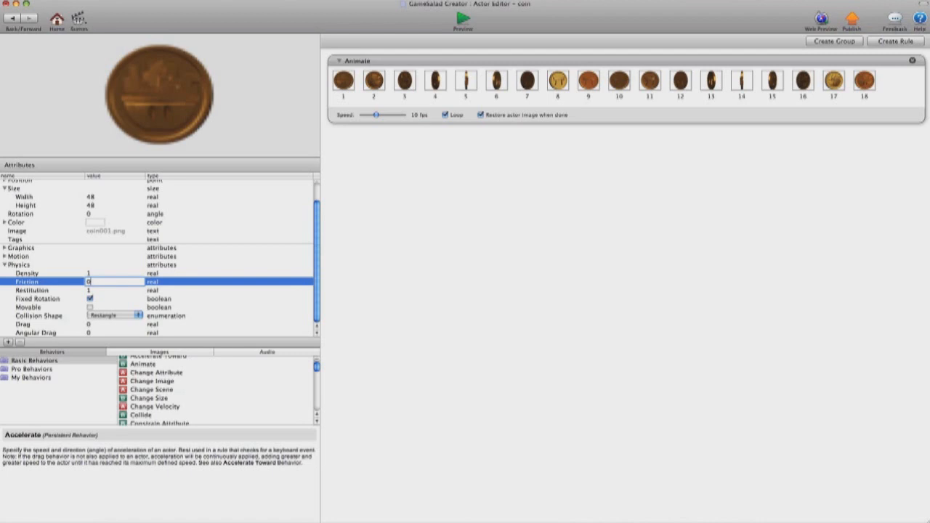
{"action": "left_click", "coordinate": [10, 21]}
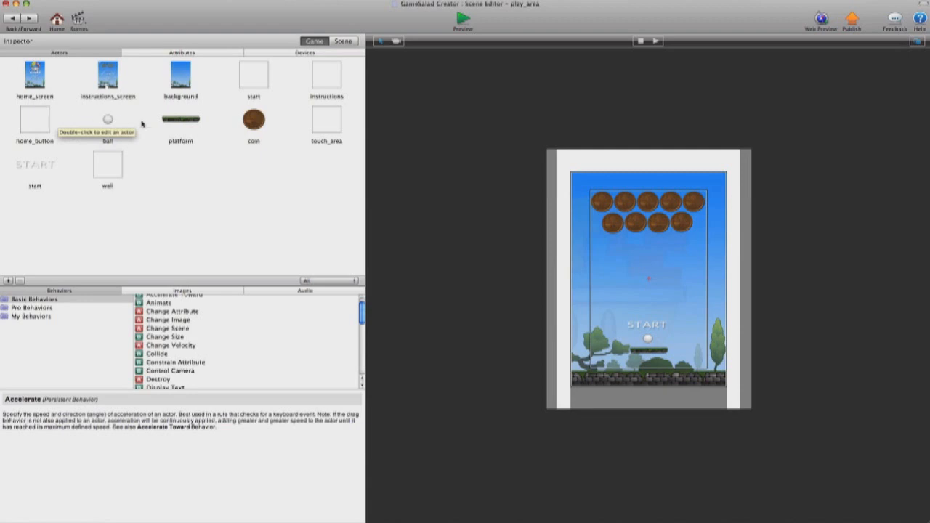
- Set the wall actor's Friction to 0 and return to the play_area scene
{"action": "double_click", "coordinate": [116, 164]}
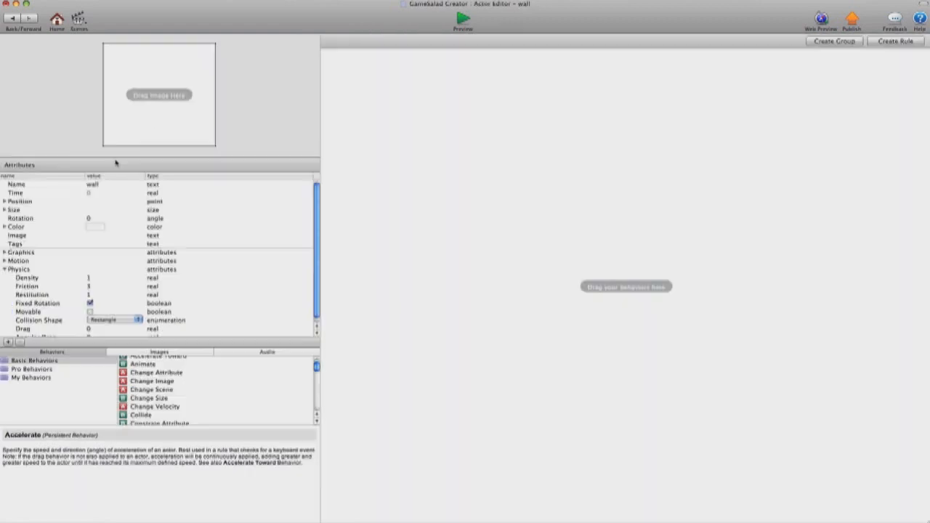
{"action": "double_click", "coordinate": [90, 286]}
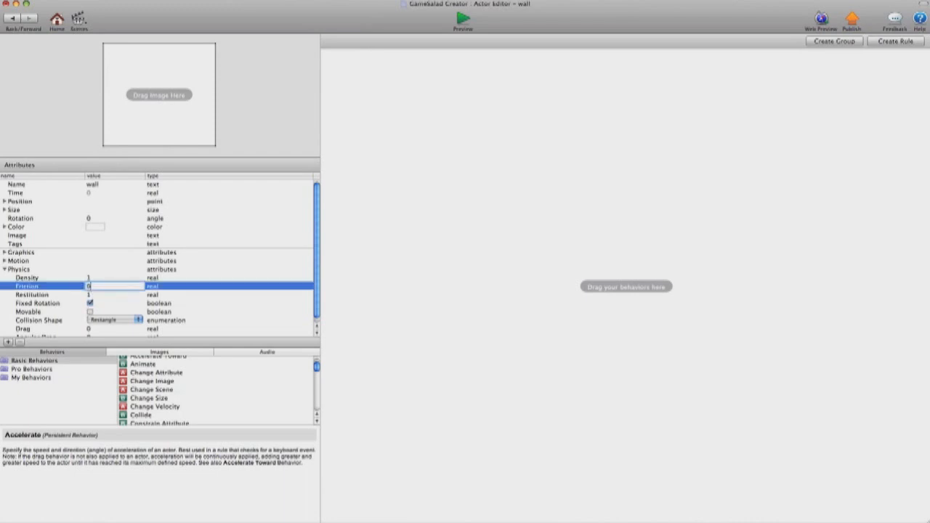
{"action": "key", "text": "Tab"}
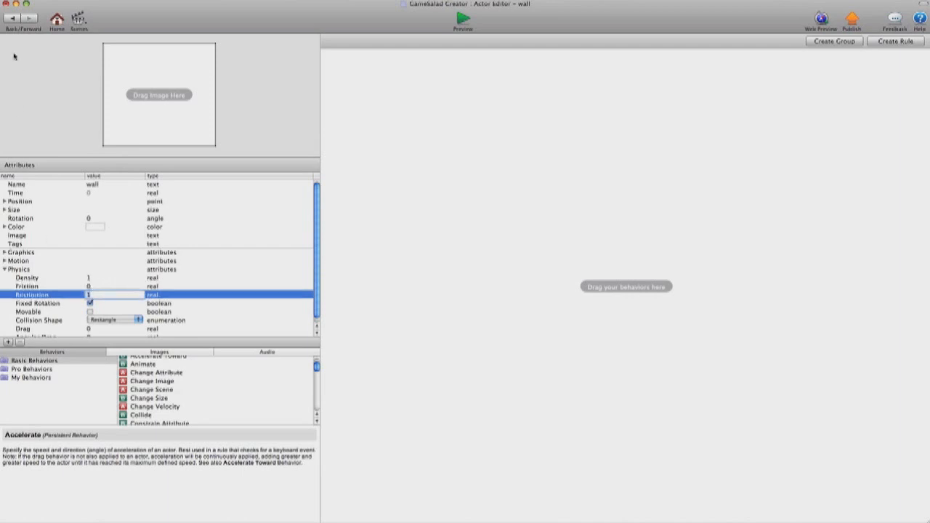
{"action": "left_click", "coordinate": [14, 18]}
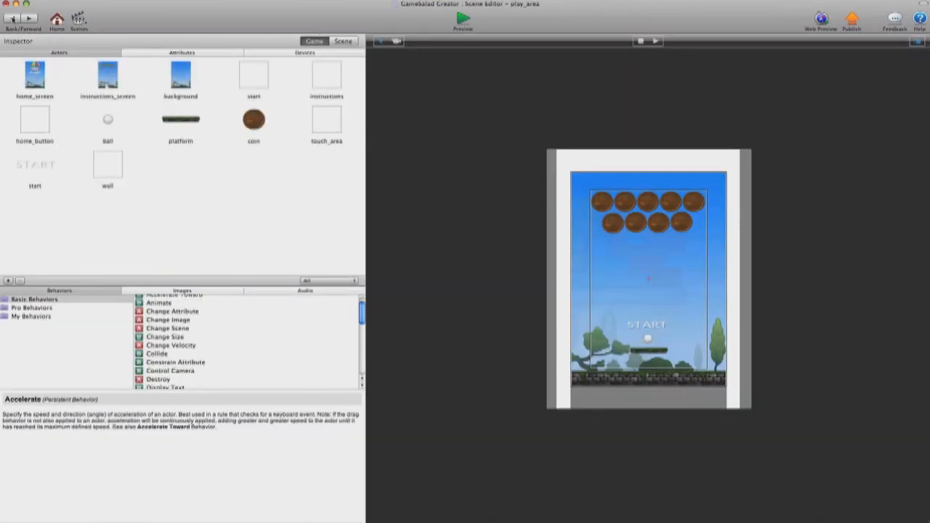
- In the platform actor's physics attributes, set Friction to 0, turn Fixed Rotation on and turn Movable off
{"action": "double_click", "coordinate": [195, 125]}
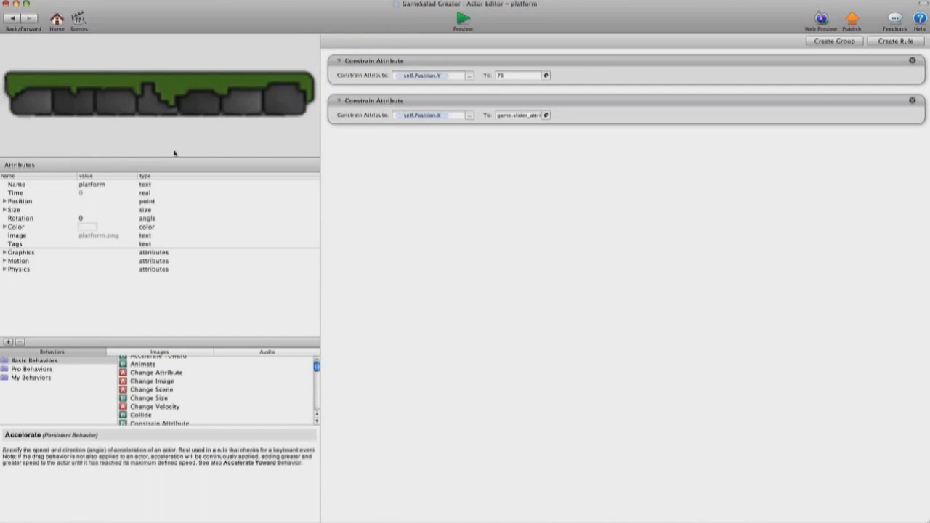
{"action": "left_click", "coordinate": [6, 270]}
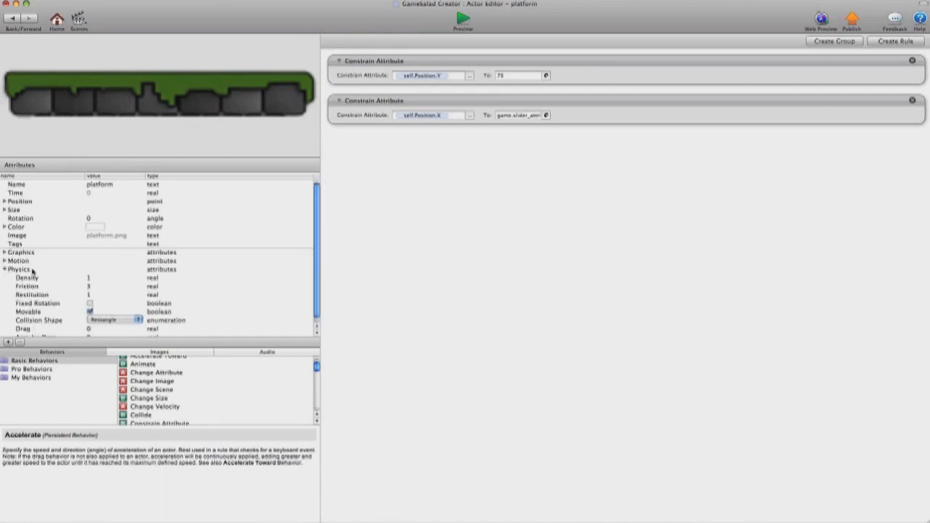
{"action": "double_click", "coordinate": [88, 287]}
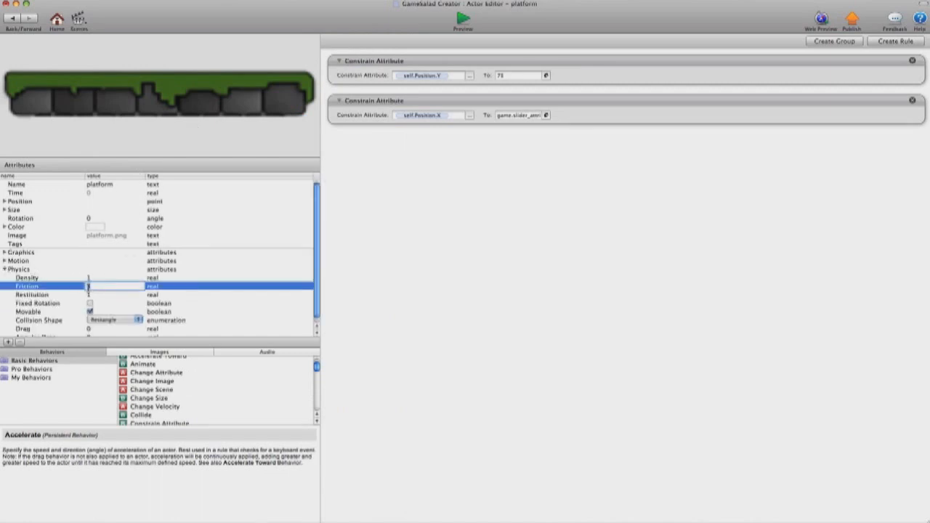
{"action": "scroll", "coordinate": [85, 308], "scroll_direction": "down", "scroll_amount": 1}
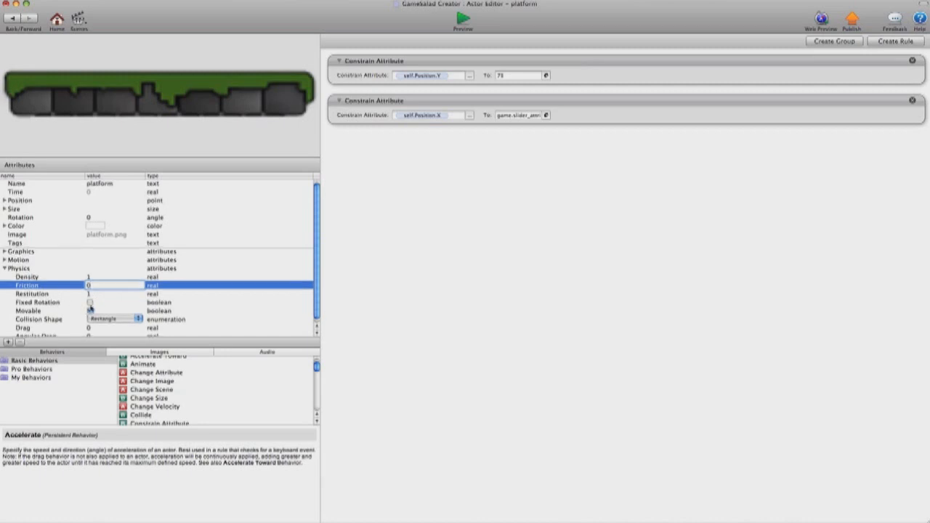
{"action": "left_click", "coordinate": [89, 302]}
{"action": "left_click", "coordinate": [89, 311]}
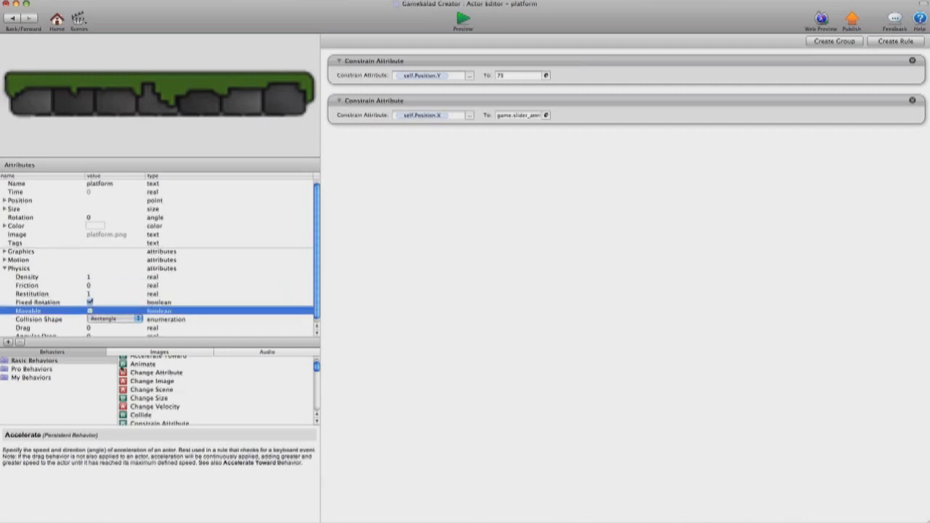
{"action": "left_click", "coordinate": [13, 20]}
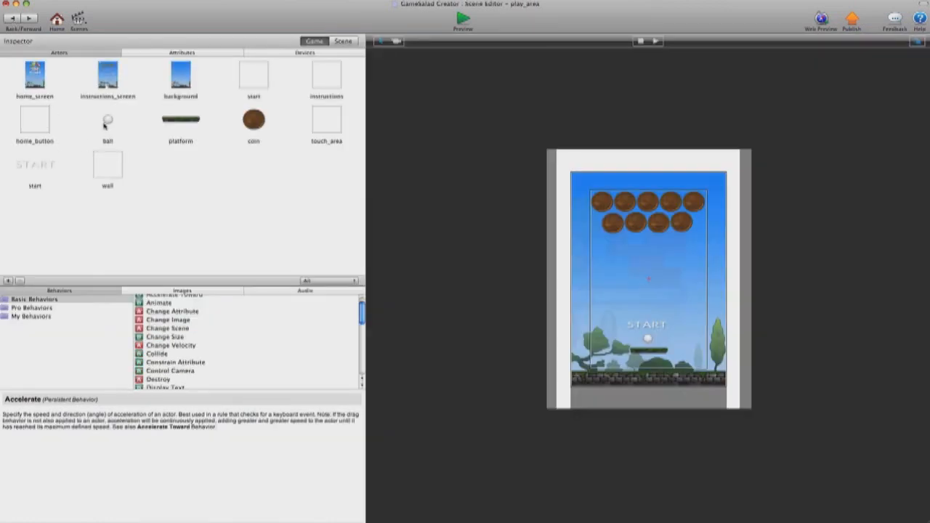
- In the ball actor's physics attributes, turn Fixed Rotation on and set Friction to 0
{"action": "double_click", "coordinate": [102, 122]}
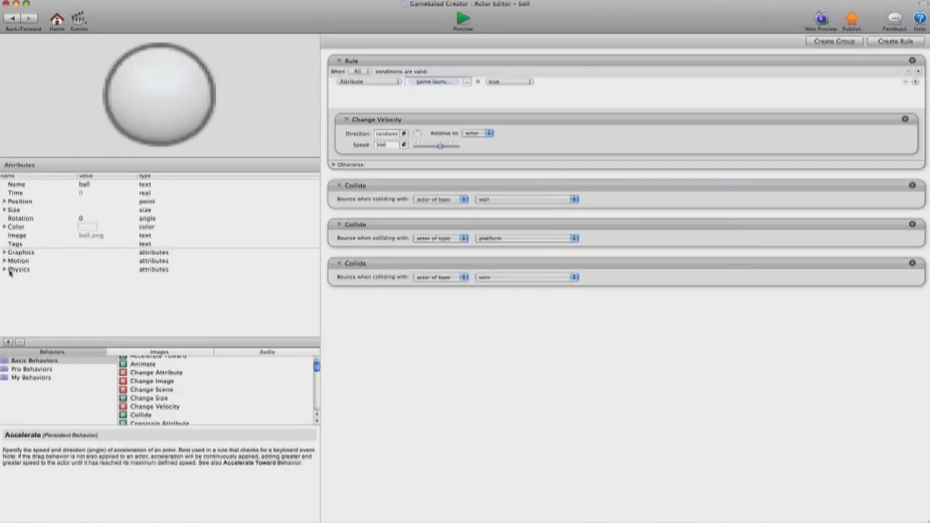
{"action": "left_click", "coordinate": [5, 270]}
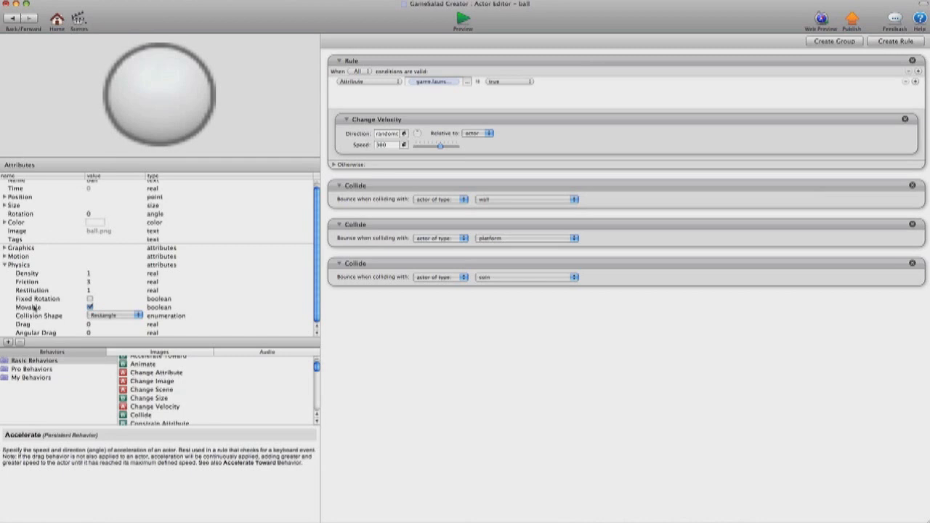
{"action": "left_click", "coordinate": [90, 298]}
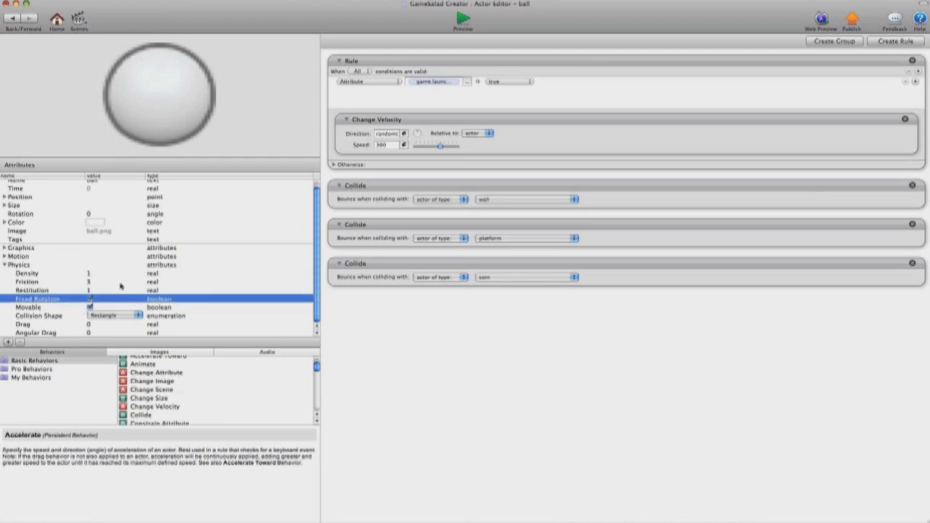
{"action": "left_click", "coordinate": [88, 282]}
{"action": "left_click", "coordinate": [88, 281]}
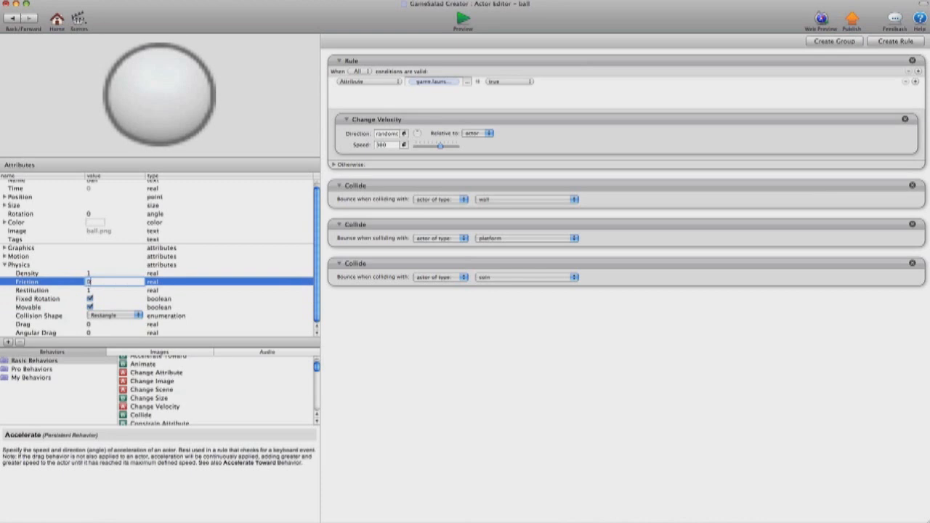
{"action": "key", "text": "Tab"}
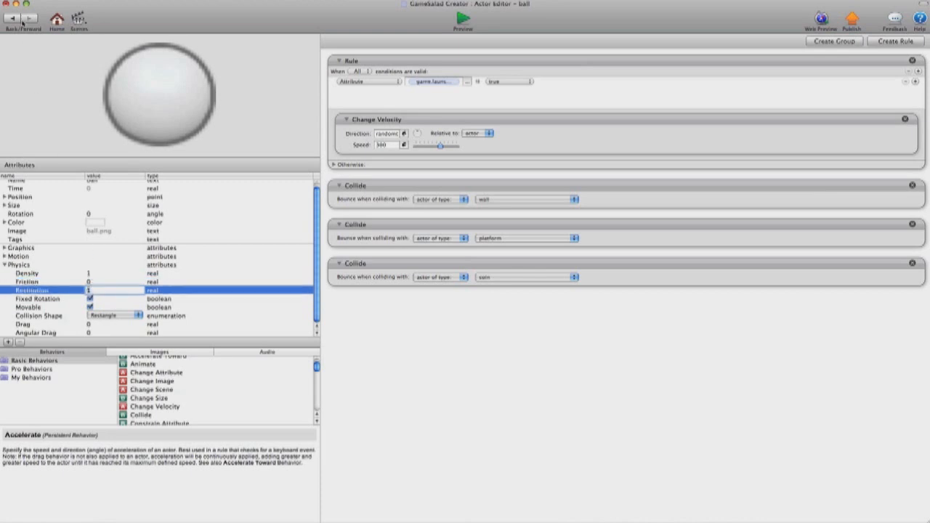
{"action": "left_click", "coordinate": [12, 18]}
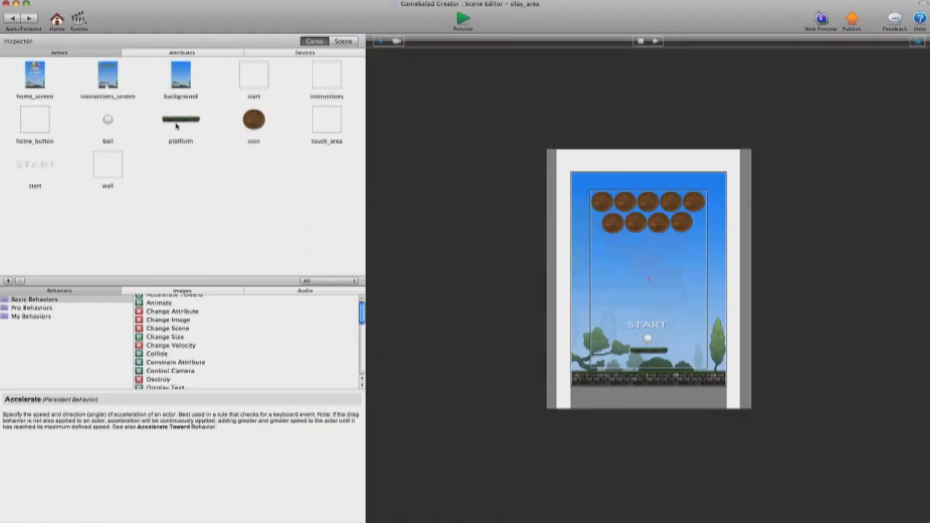
- Check the wall actor's physics attributes and preview the play_area scene to test the ball's collisions
{"action": "double_click", "coordinate": [107, 171]}
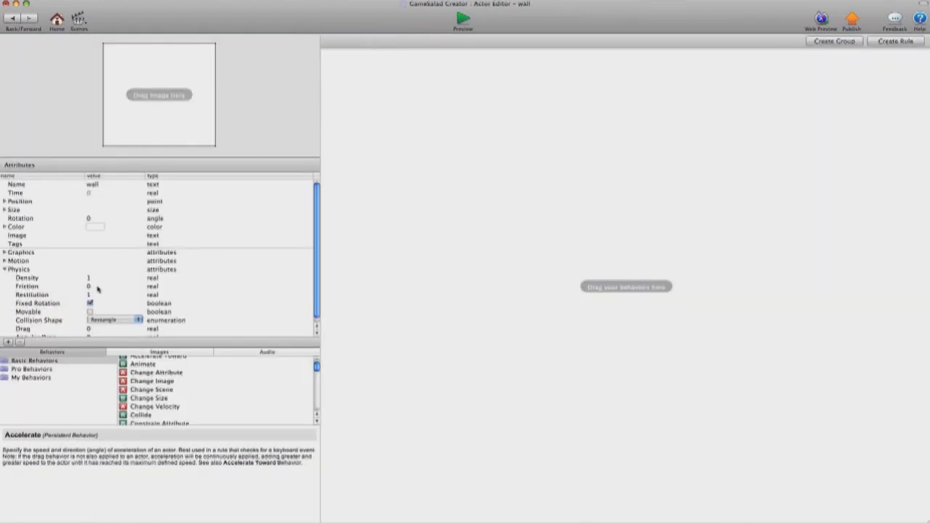
{"action": "left_click", "coordinate": [9, 17]}
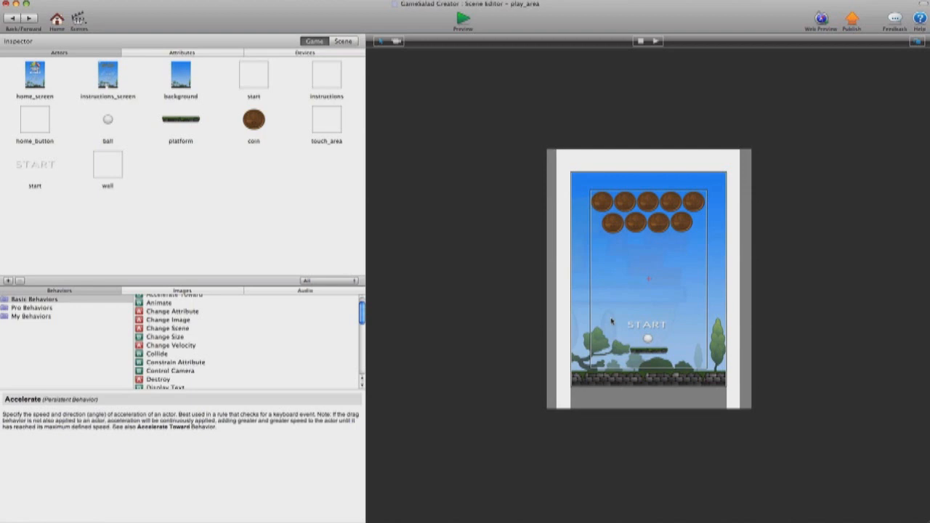
{"action": "left_click", "coordinate": [463, 22]}
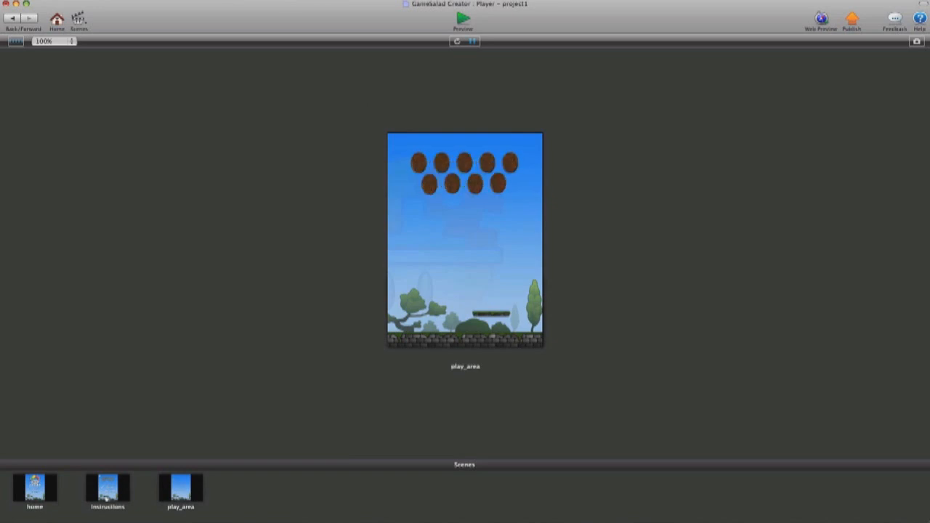
{"action": "left_click", "coordinate": [18, 20]}
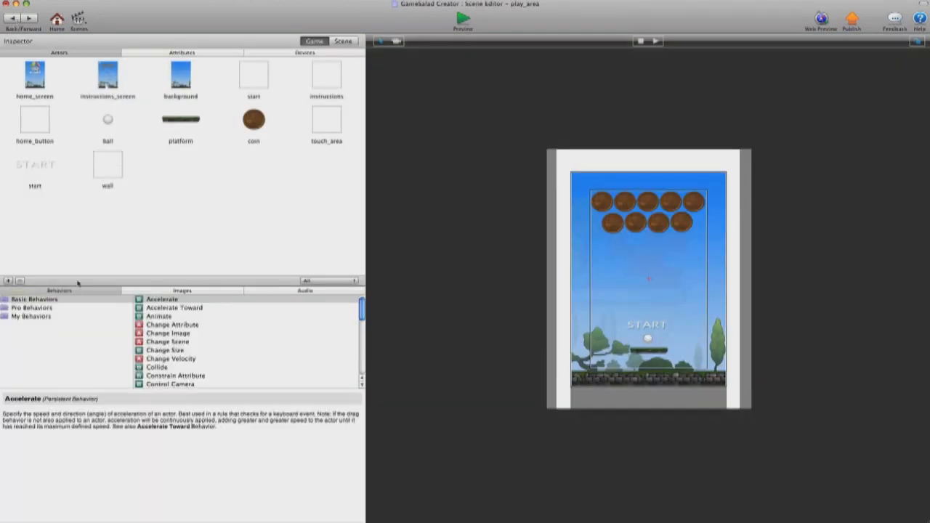
- Create a new actor named rest_ball
{"action": "left_click", "coordinate": [9, 280]}
{"action": "left_click", "coordinate": [181, 186]}
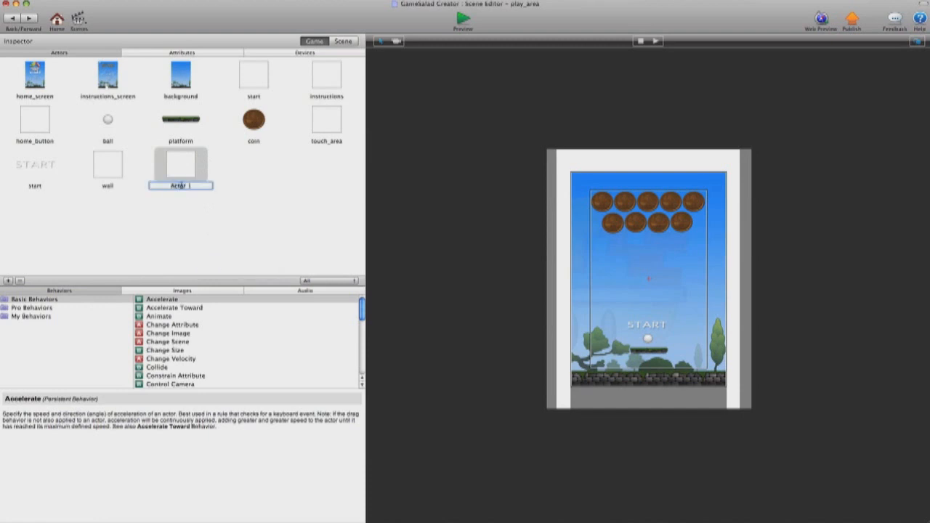
{"action": "type", "text": "rest_ball"}
{"action": "left_click", "coordinate": [218, 168]}
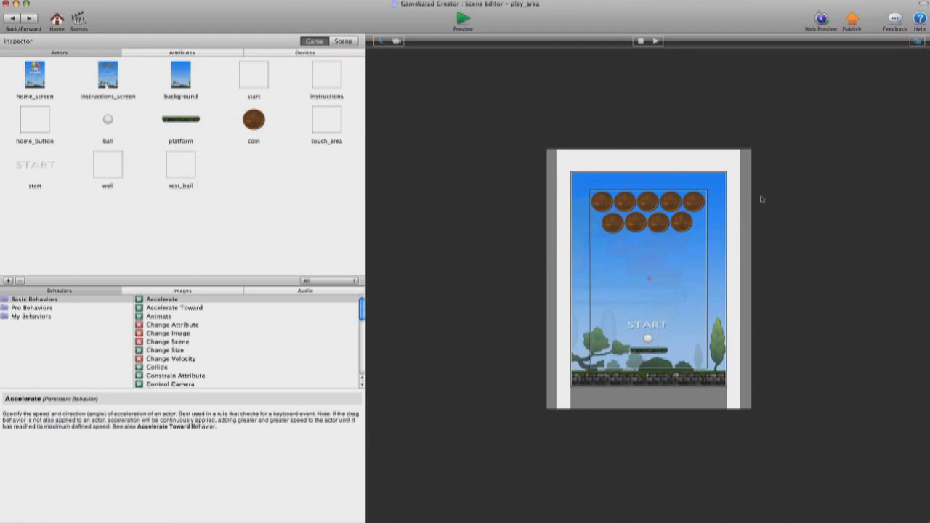
- Set the rest_ball actor's color to a light salmon red and return to the play_area scene
{"action": "left_click", "coordinate": [168, 168]}
{"action": "double_click", "coordinate": [167, 168]}
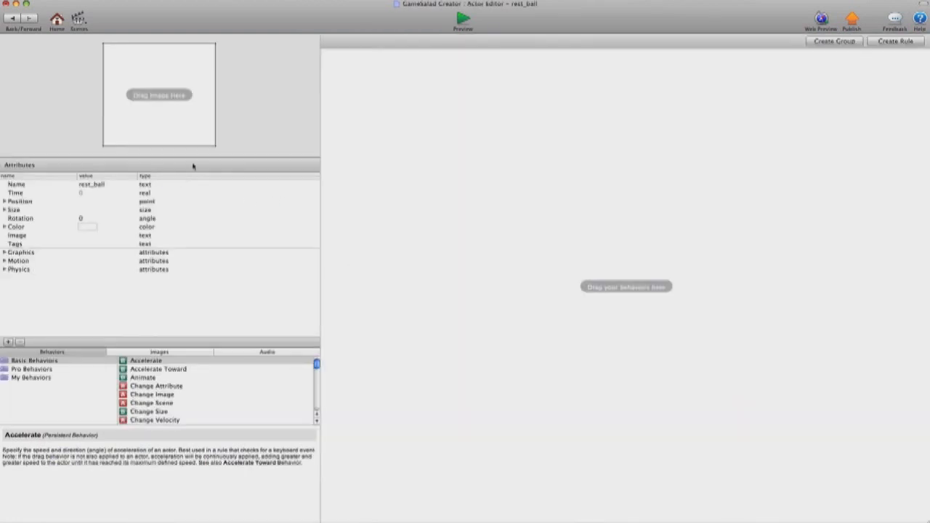
{"action": "left_click", "coordinate": [87, 227]}
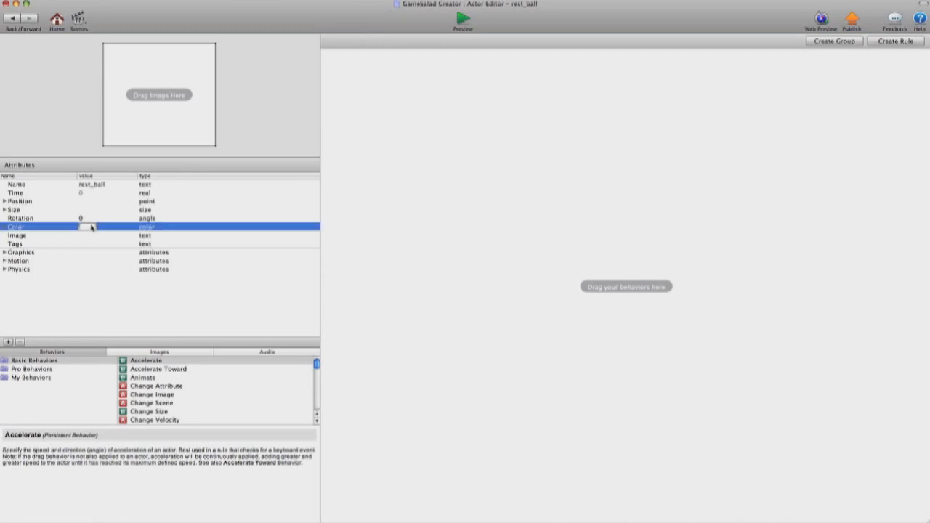
{"action": "left_click_drag", "start_coordinate": [251, 288], "coordinate": [274, 287]}
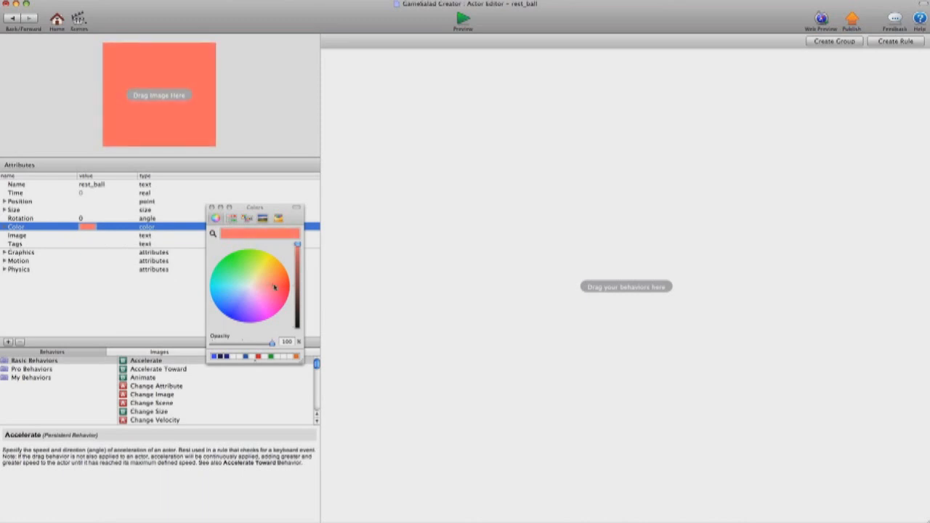
{"action": "left_click", "coordinate": [211, 208]}
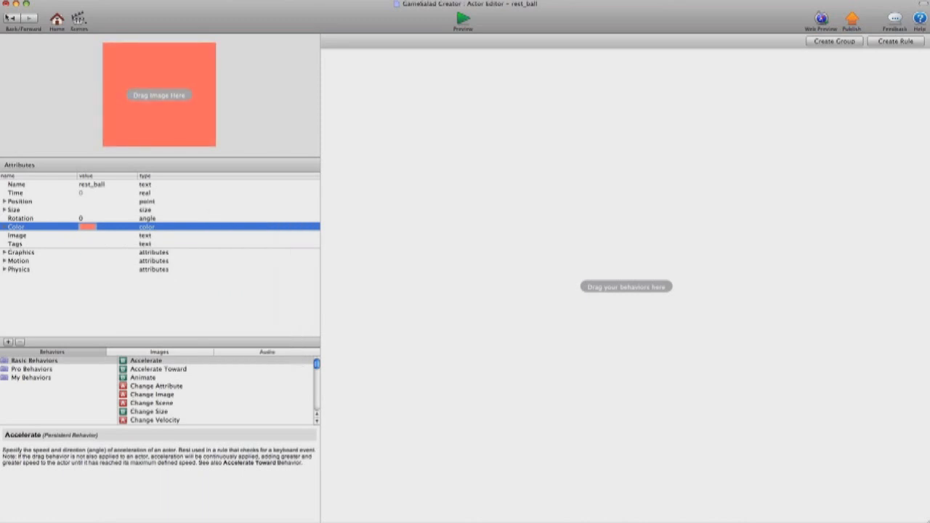
{"action": "left_click", "coordinate": [11, 17]}
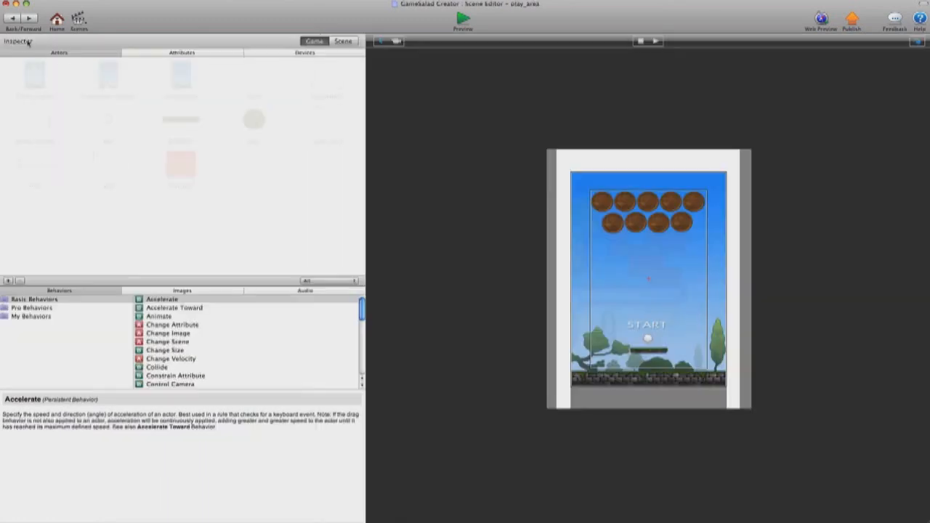
- Rename the rest_ball actor as reset_ball
{"action": "left_click", "coordinate": [176, 185]}
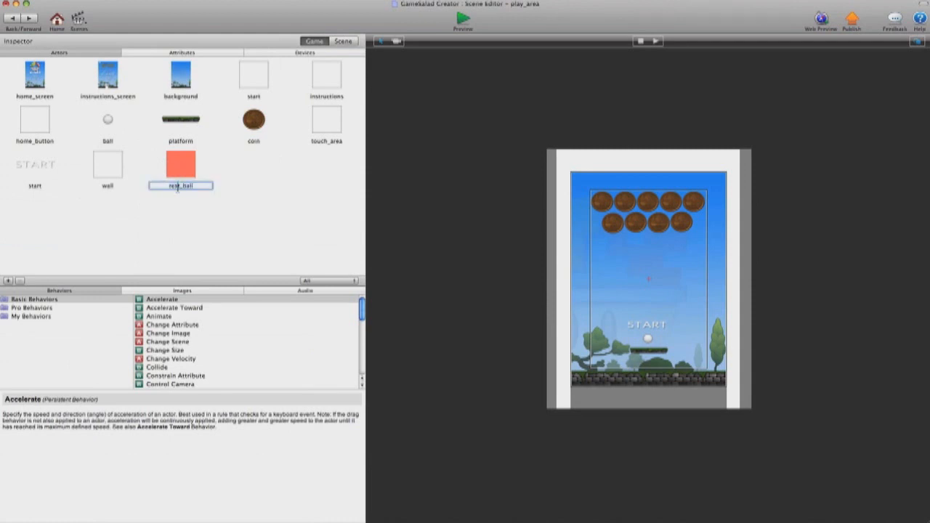
{"action": "type", "text": "e"}
{"action": "key", "text": "Return"}
- Place the reset_ball actor in the play_area scene as a thin strip directly below the ground, spanning the background's full width
{"action": "left_click_drag", "start_coordinate": [177, 167], "coordinate": [725, 390]}
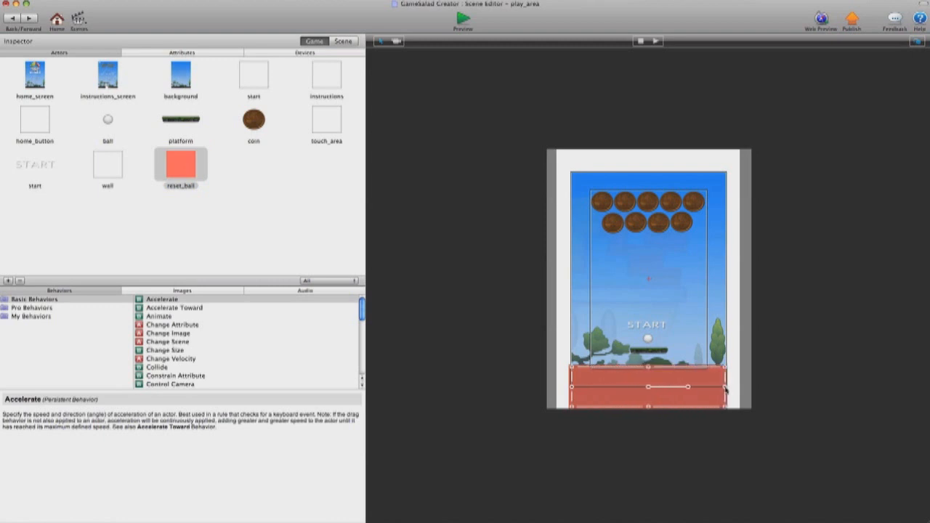
{"action": "left_click_drag", "start_coordinate": [648, 369], "coordinate": [655, 391]}
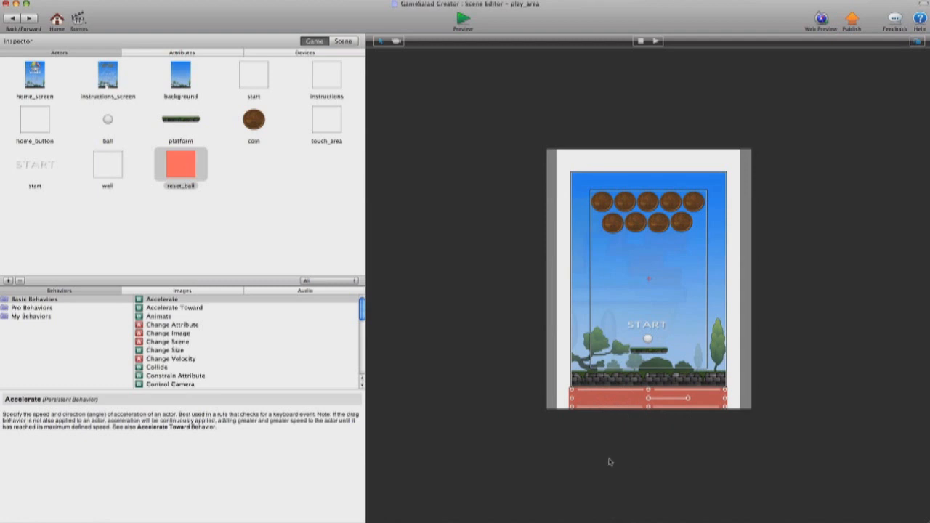
{"action": "left_click", "coordinate": [277, 207]}
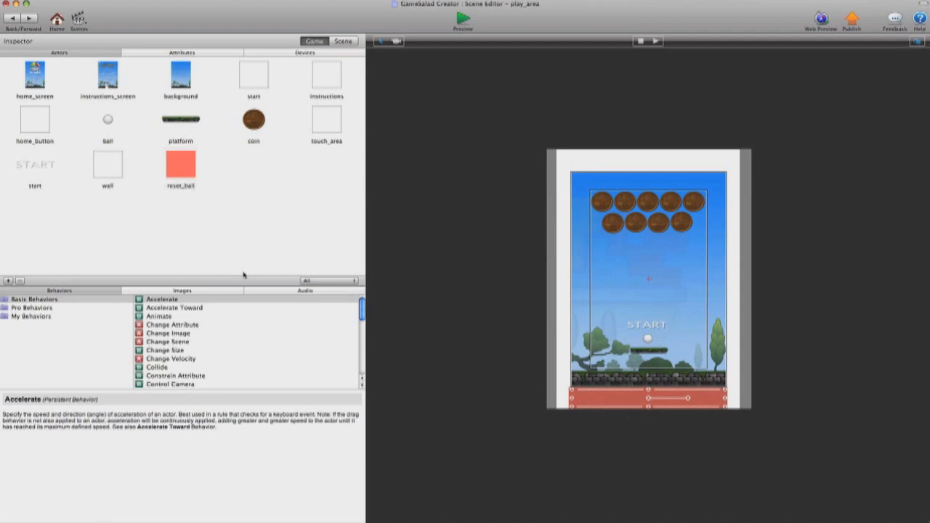
- Group the ball actor's three Collide behaviors for coin, platform and wall, name the group Collide and collapse it
{"action": "left_click", "coordinate": [108, 119]}
{"action": "double_click", "coordinate": [107, 119]}
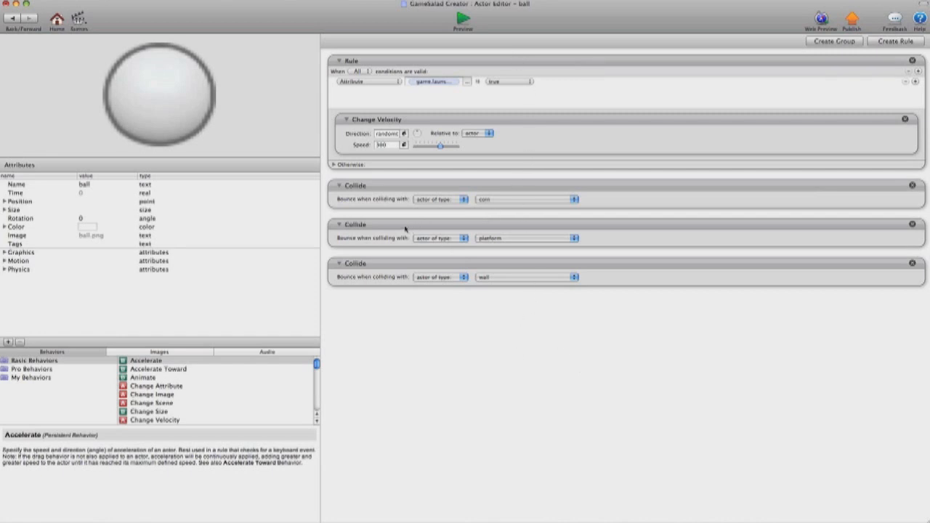
{"action": "left_click", "coordinate": [386, 189]}
{"action": "left_click", "coordinate": [387, 229], "text": "shift"}
{"action": "left_click", "coordinate": [395, 270], "text": "shift"}
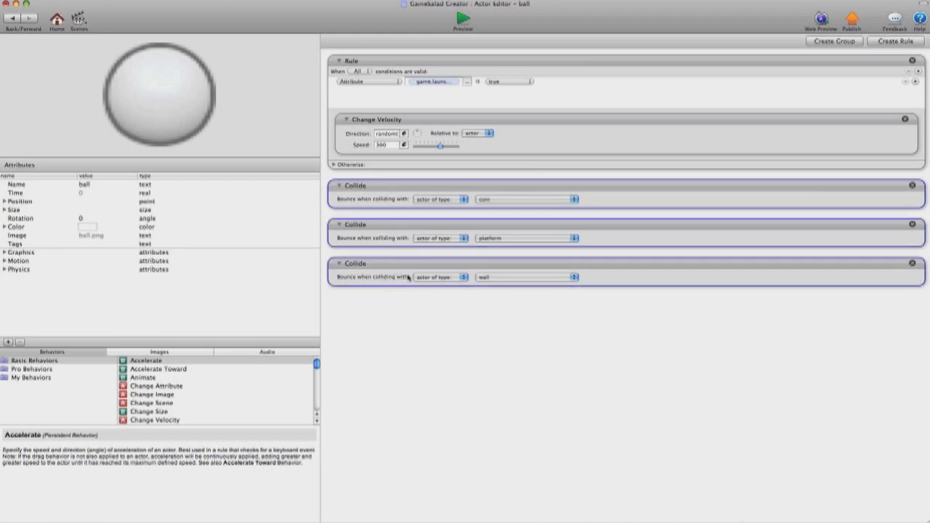
{"action": "left_click", "coordinate": [827, 41]}
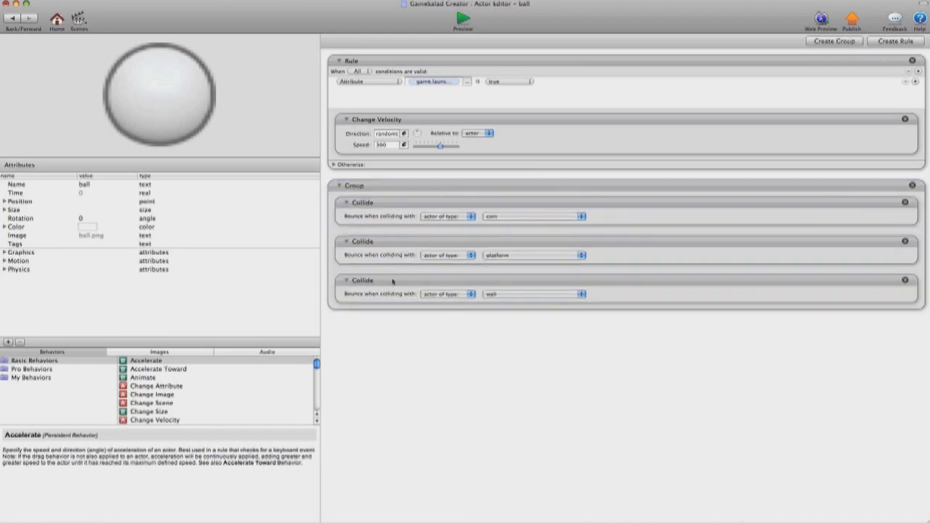
{"action": "double_click", "coordinate": [352, 186]}
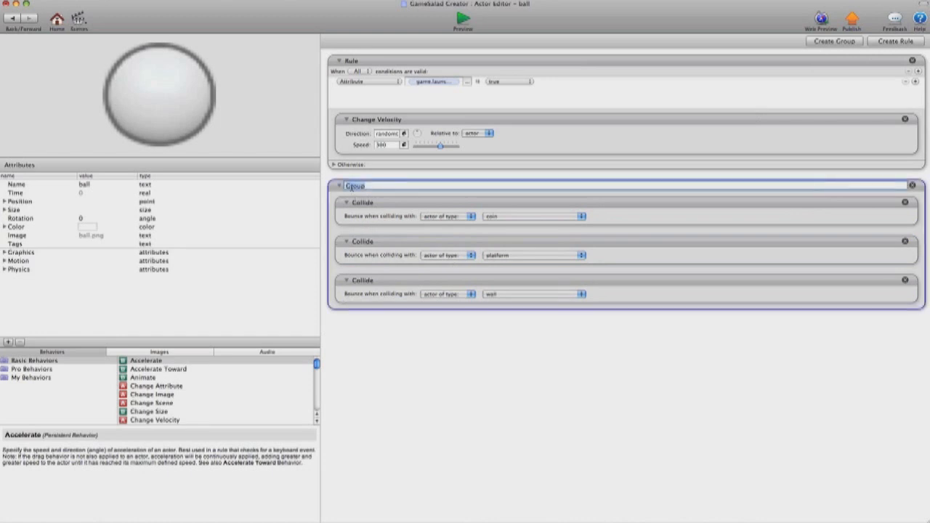
{"action": "type", "text": "Co"}
{"action": "left_click", "coordinate": [368, 334]}
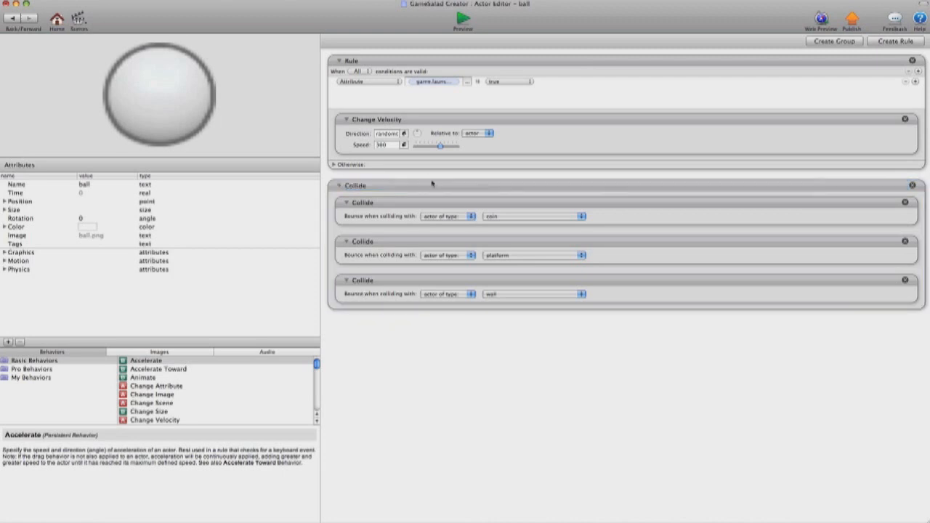
{"action": "left_click", "coordinate": [340, 186]}
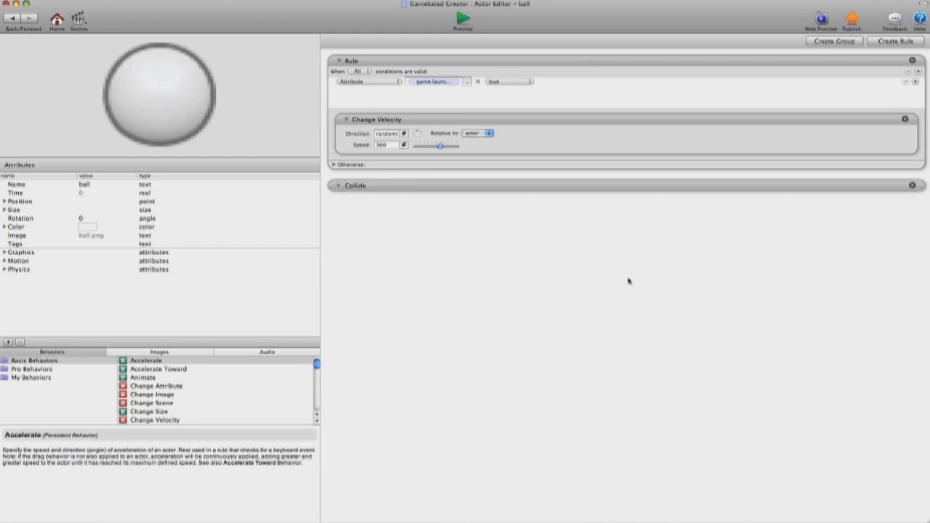
- Add a rule to the ball actor for when it overlaps or collides with an actor of type reset_ball
{"action": "left_click", "coordinate": [886, 42]}
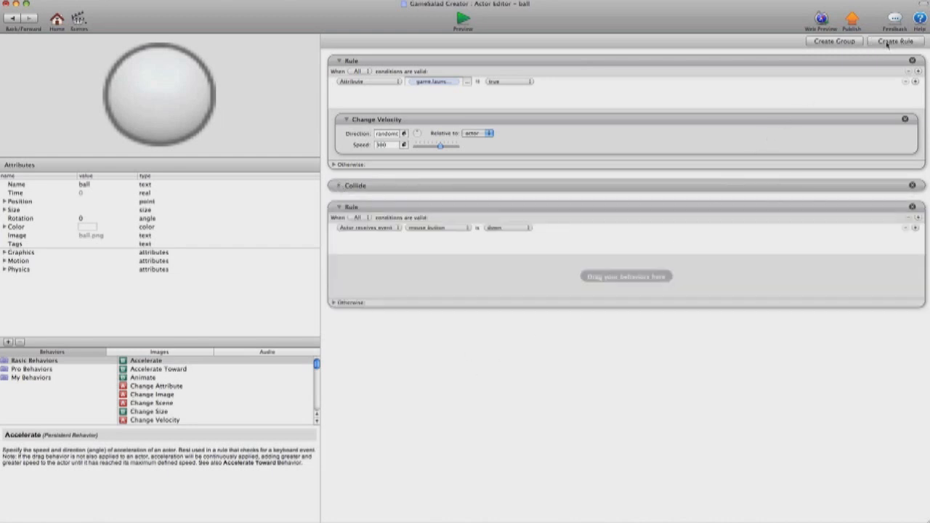
{"action": "left_click", "coordinate": [447, 228]}
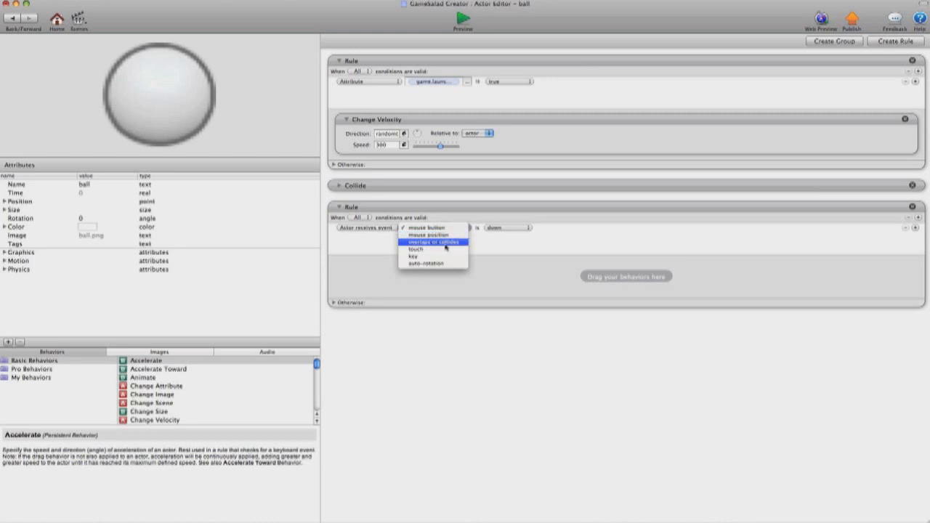
{"action": "left_click", "coordinate": [451, 247]}
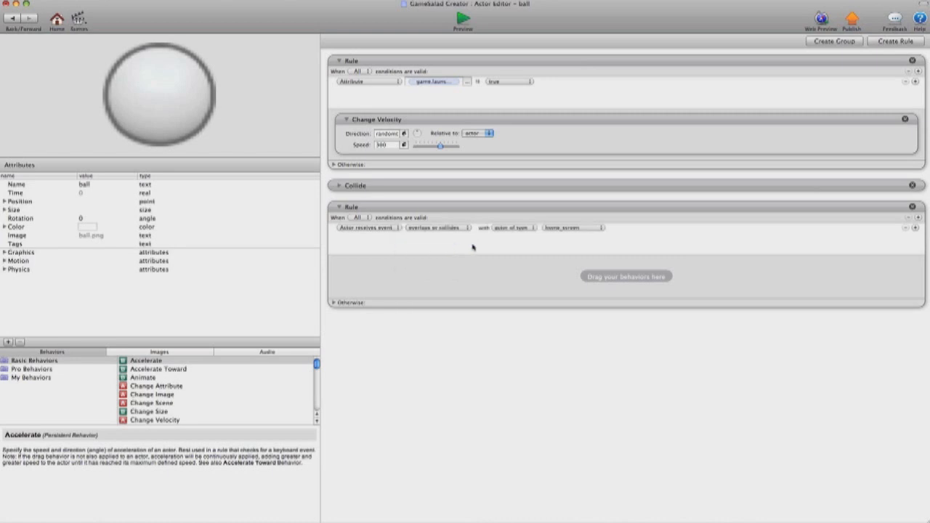
{"action": "left_click", "coordinate": [568, 228]}
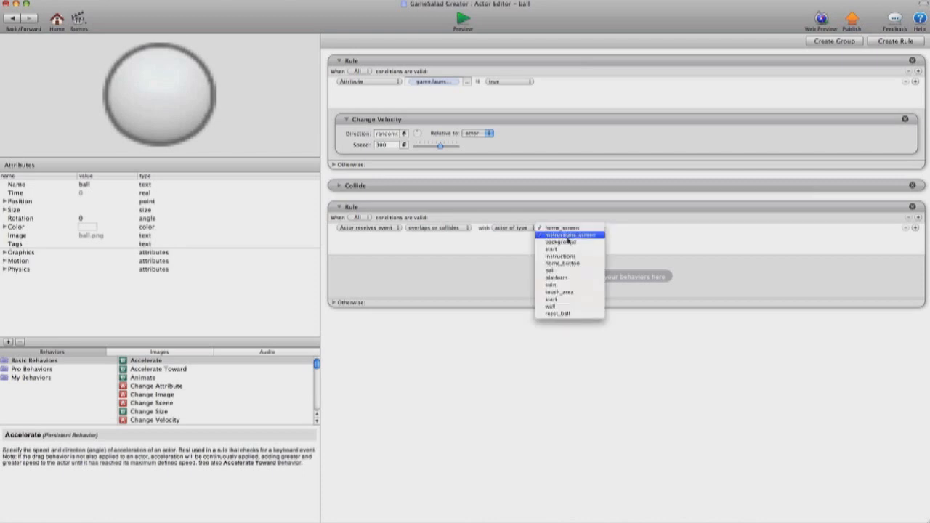
{"action": "left_click", "coordinate": [573, 314]}
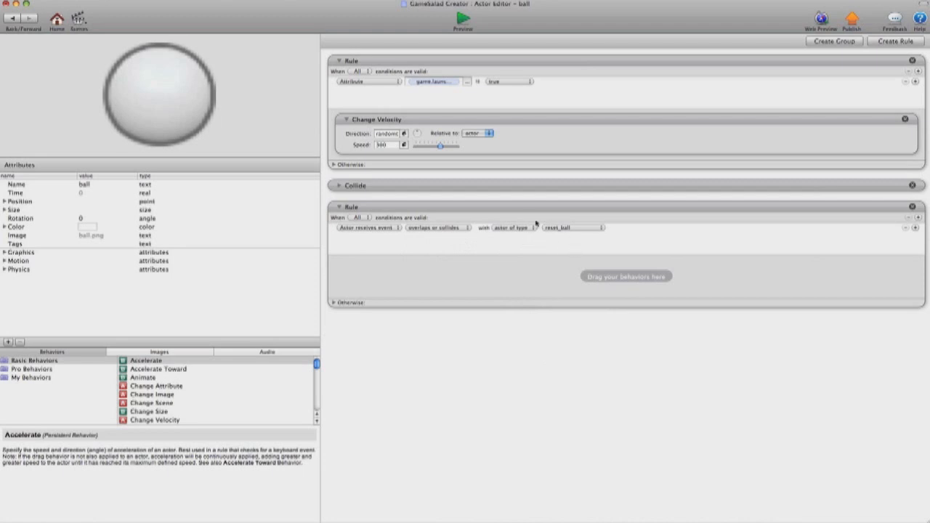
- Add a Change Attribute behavior to the reset_ball collision rule and choose self.Position.X as its attribute
{"action": "scroll", "coordinate": [150, 398], "scroll_direction": "down", "scroll_amount": 1}
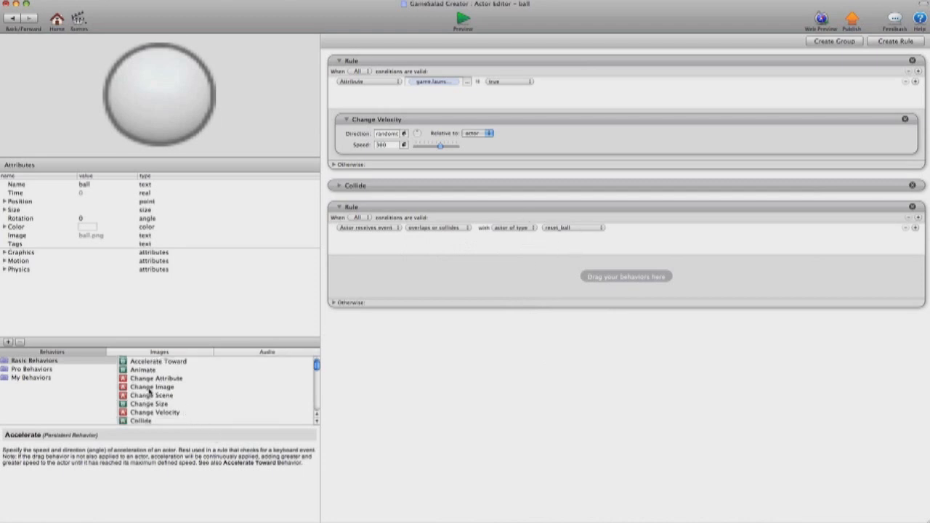
{"action": "left_click_drag", "start_coordinate": [163, 382], "coordinate": [404, 280]}
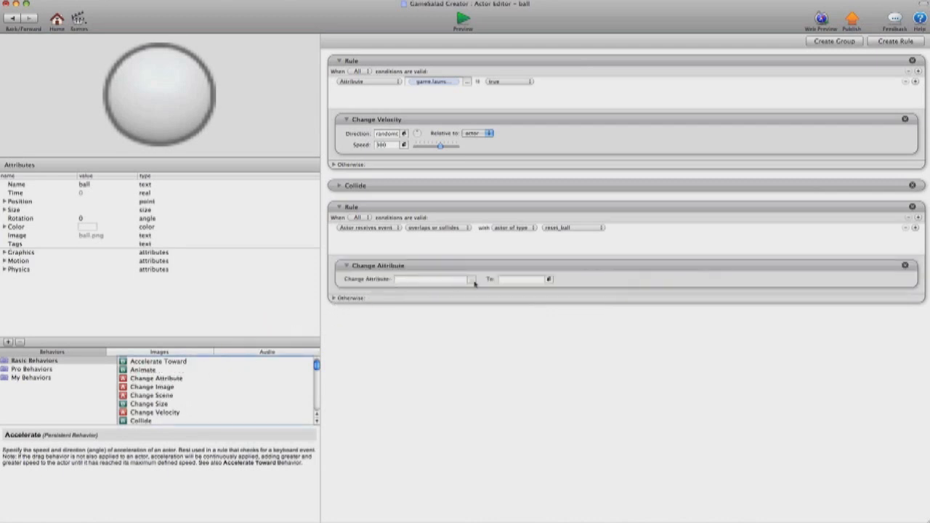
{"action": "left_click", "coordinate": [474, 280]}
{"action": "left_click", "coordinate": [475, 303]}
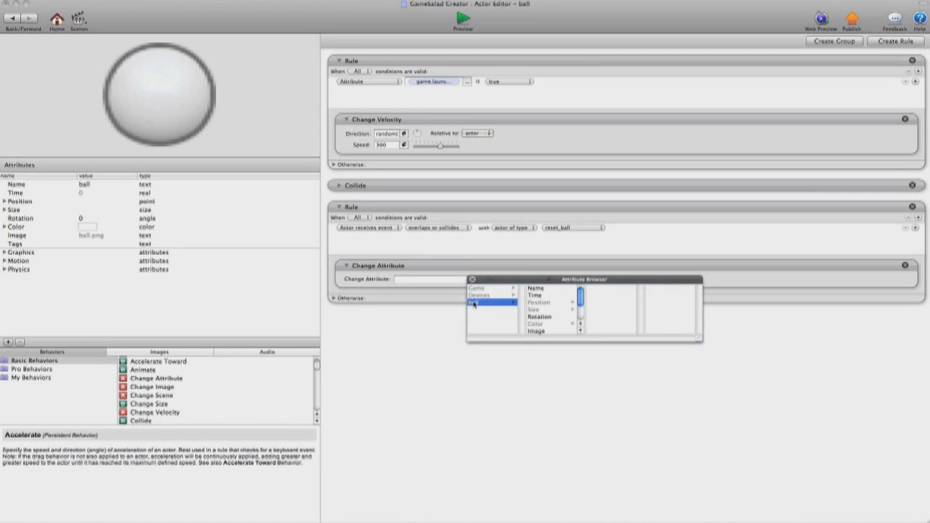
{"action": "left_click", "coordinate": [541, 303]}
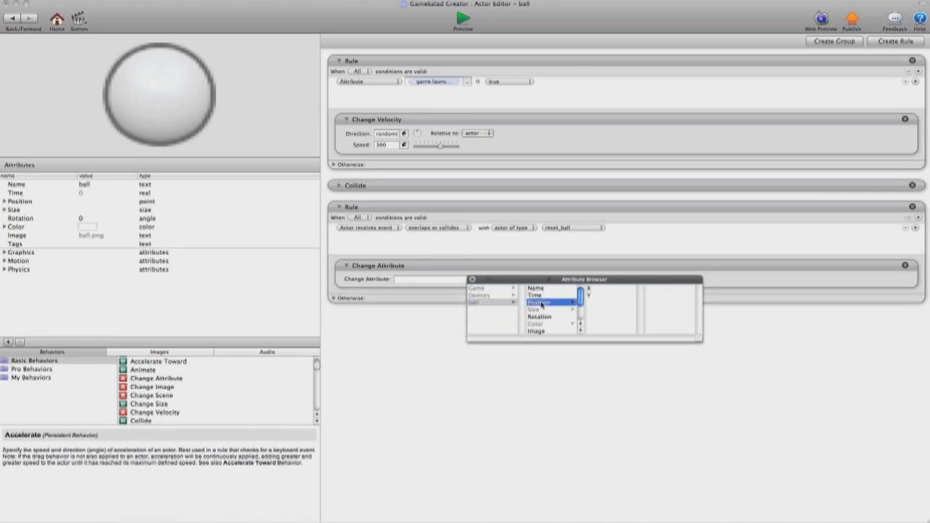
{"action": "left_click", "coordinate": [590, 290]}
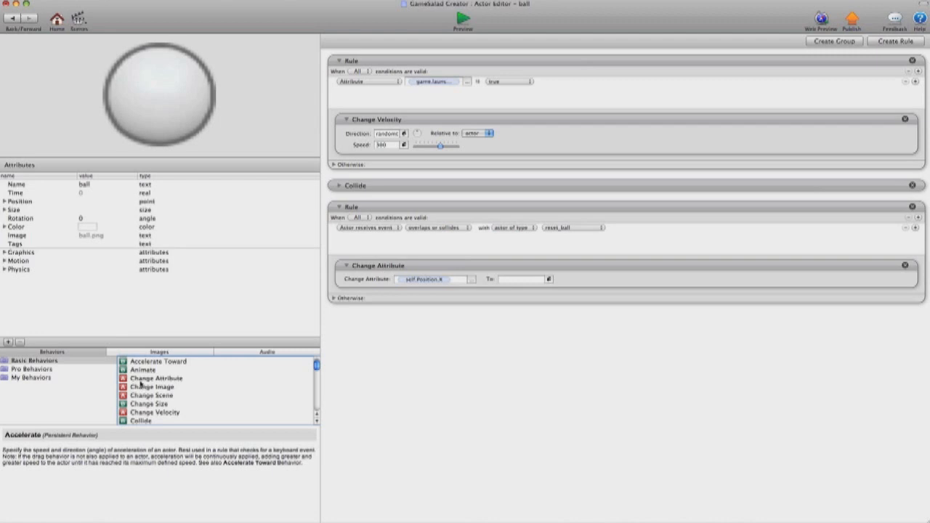
- Add a second Change Attribute behavior to the reset_ball collision rule, targeting self.Position.Y
{"action": "left_click_drag", "start_coordinate": [142, 381], "coordinate": [400, 306]}
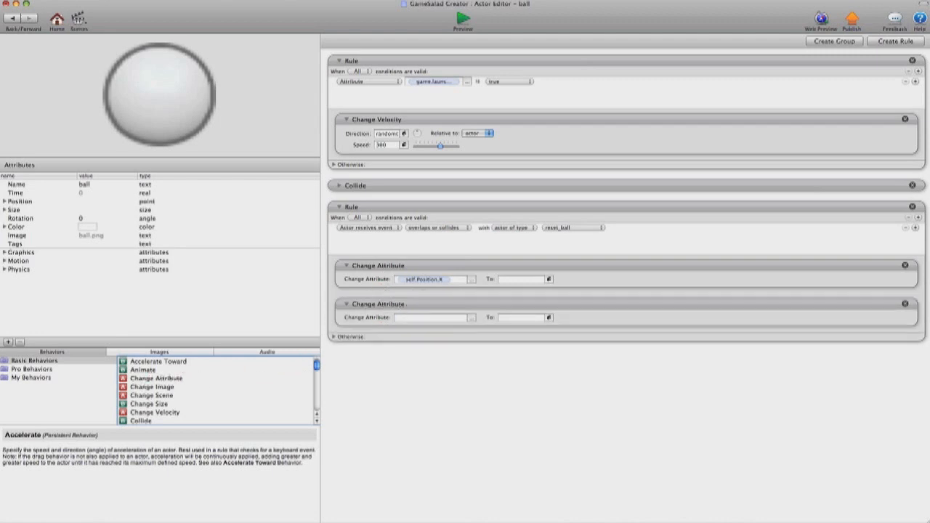
{"action": "left_click", "coordinate": [470, 318]}
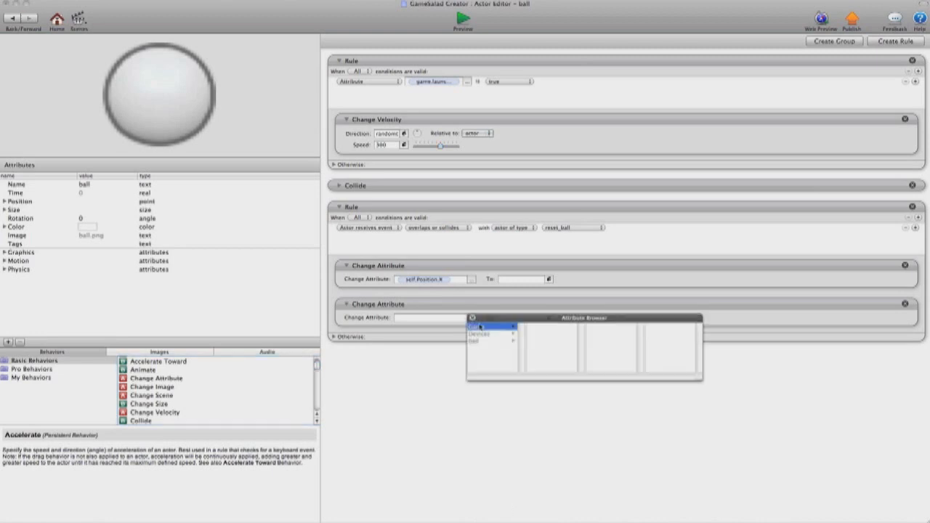
{"action": "left_click", "coordinate": [479, 342]}
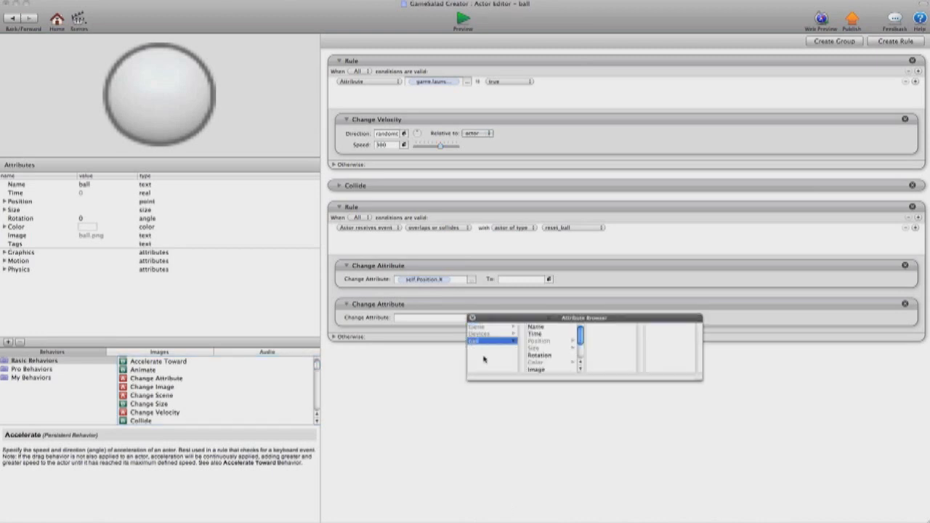
{"action": "left_click", "coordinate": [539, 342]}
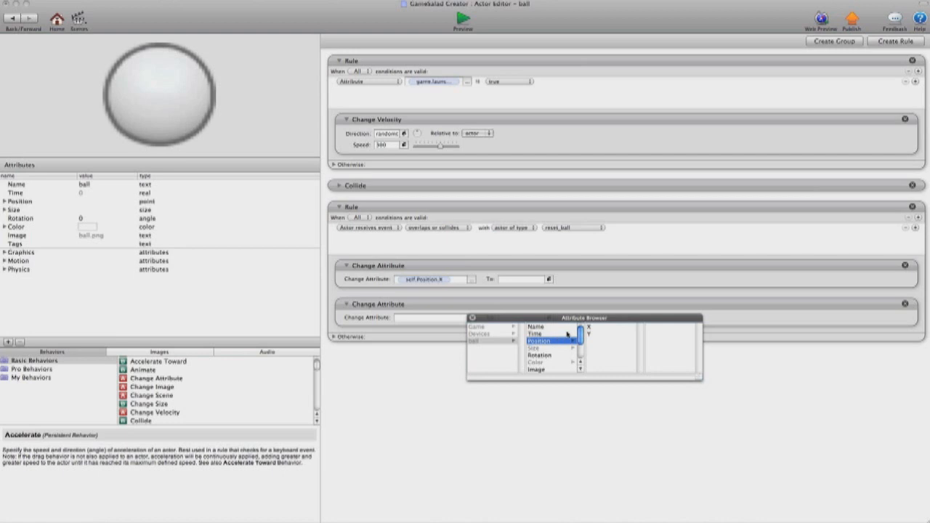
{"action": "left_click", "coordinate": [589, 334]}
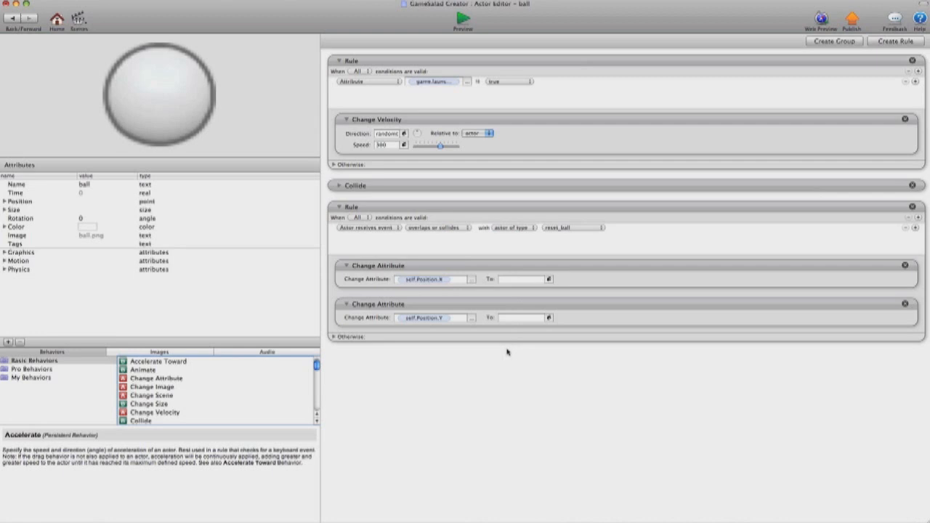
- Open the ball instance placed in the play_area scene and look up its X and Y position
{"action": "left_click", "coordinate": [12, 18]}
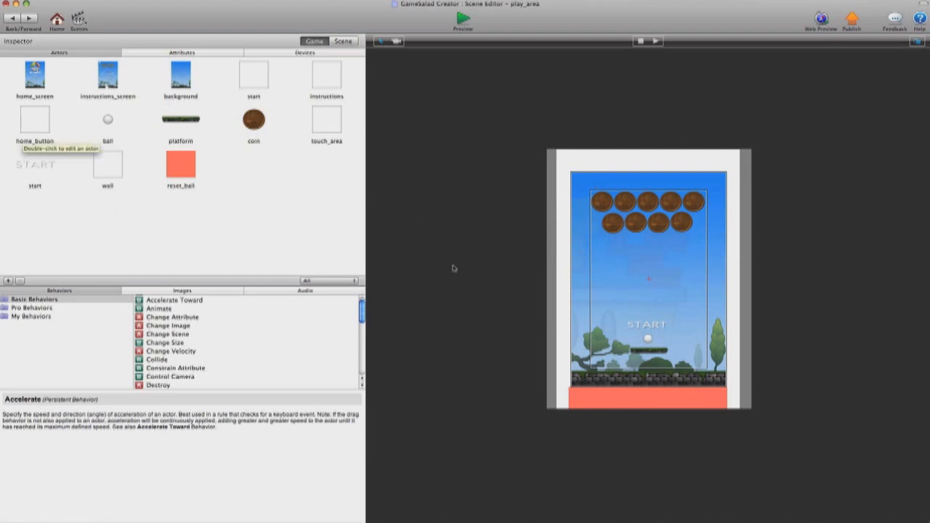
{"action": "double_click", "coordinate": [647, 340]}
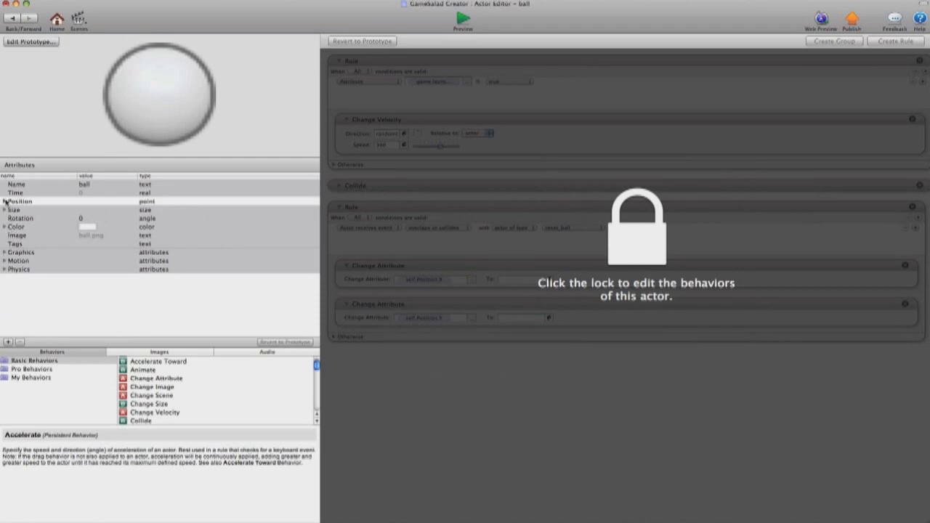
{"action": "left_click", "coordinate": [5, 202]}
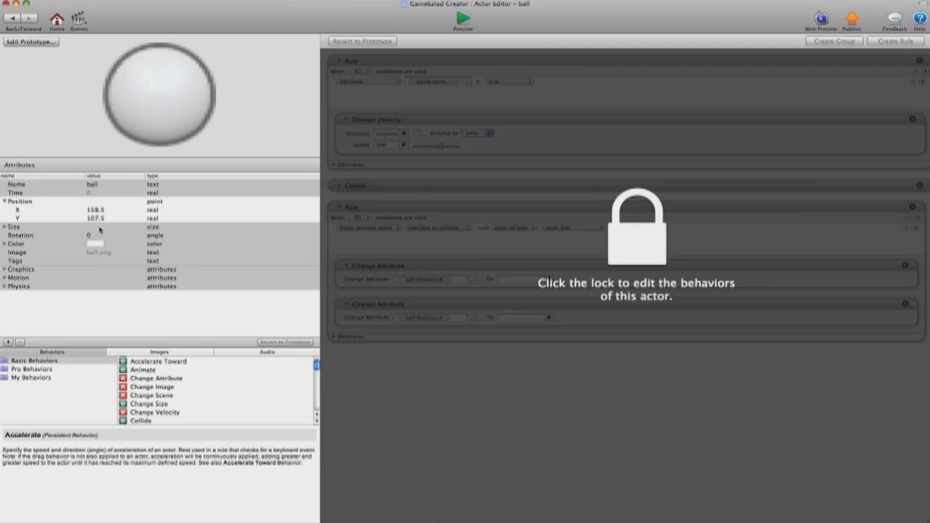
- In the ball prototype's reset_ball rule, set self.Position.X to 158 and self.Position.Y to 107
{"action": "left_click", "coordinate": [12, 19]}
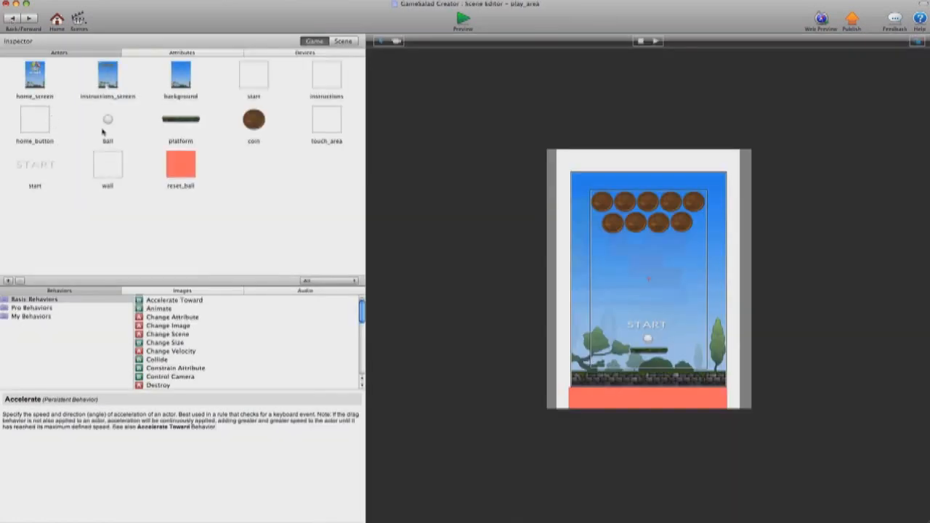
{"action": "double_click", "coordinate": [108, 122]}
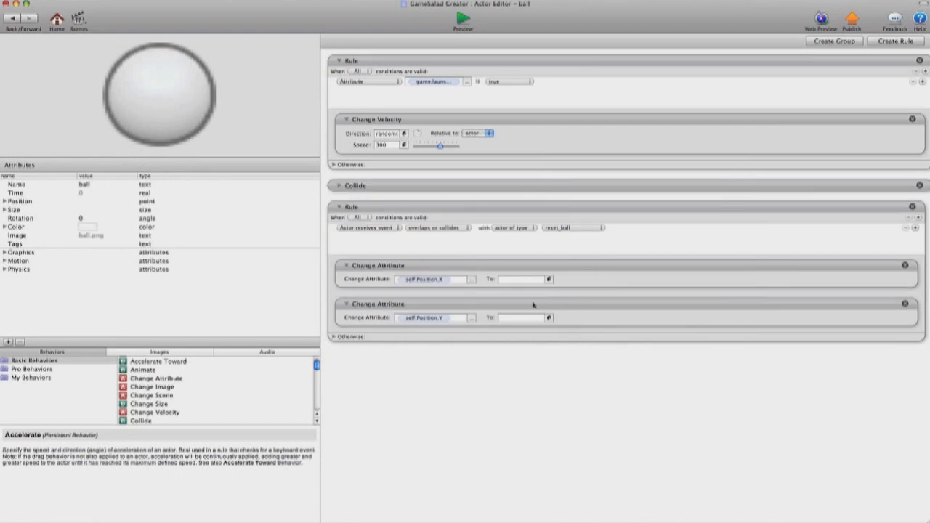
{"action": "left_click", "coordinate": [525, 280]}
{"action": "type", "text": "158"}
{"action": "left_click", "coordinate": [514, 318]}
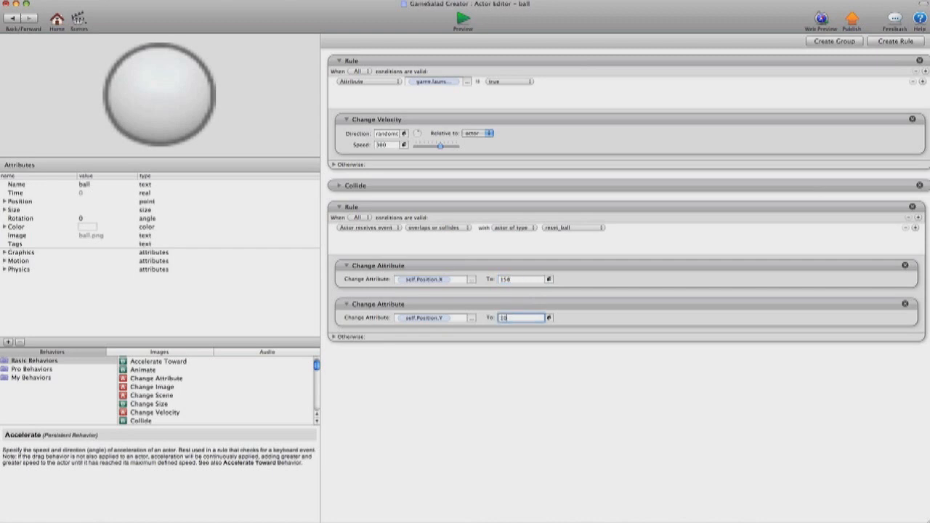
{"action": "left_click", "coordinate": [509, 427]}
- Preview the play_area scene and launch the ball to test its position reset, then return to the scene editor
{"action": "left_click", "coordinate": [89, 28]}
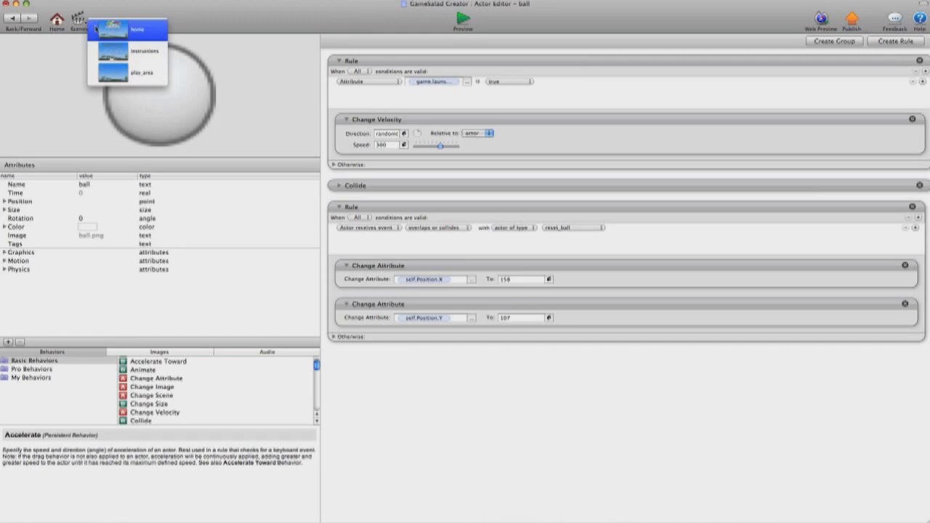
{"action": "left_click", "coordinate": [123, 71]}
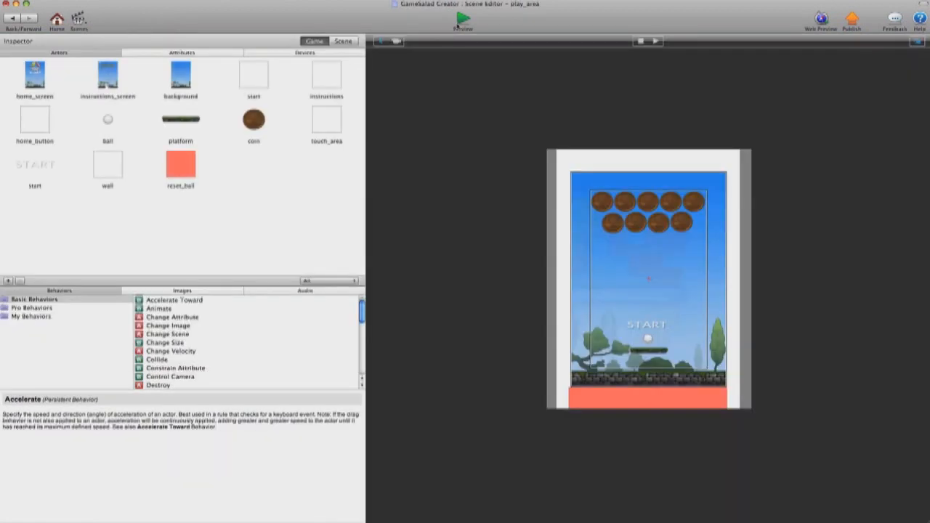
{"action": "left_click", "coordinate": [463, 20]}
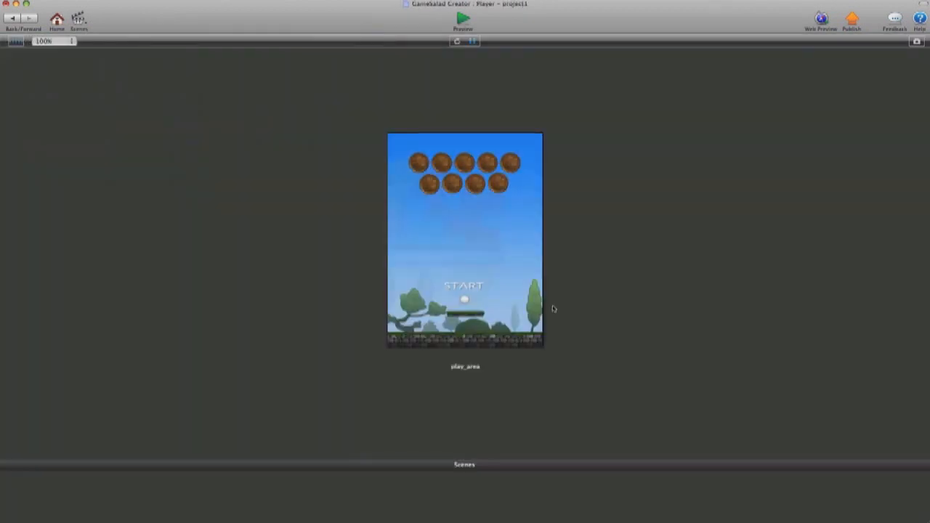
{"action": "left_click", "coordinate": [472, 289]}
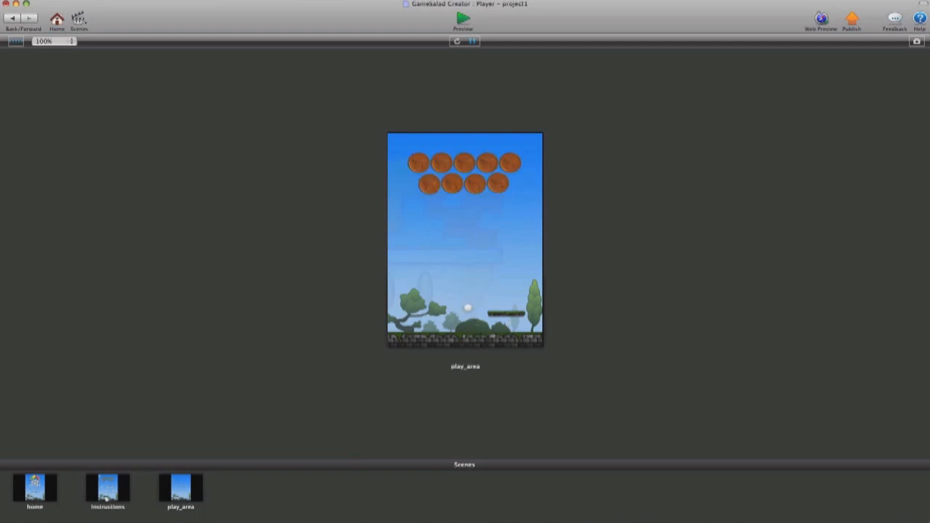
{"action": "left_click", "coordinate": [13, 18]}
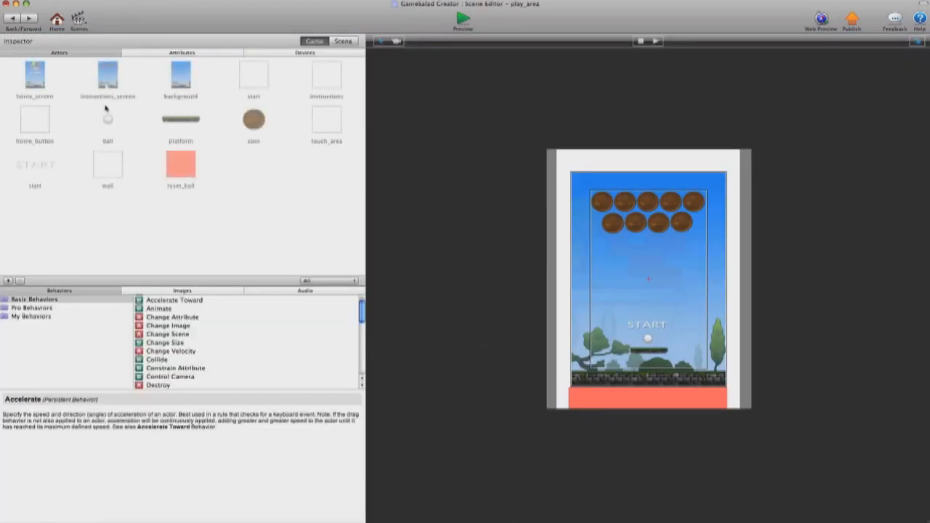
- Add a Change Velocity behavior with speed 0 to the ball actor's reset_ball collision rule, below the two position changes
{"action": "double_click", "coordinate": [107, 123]}
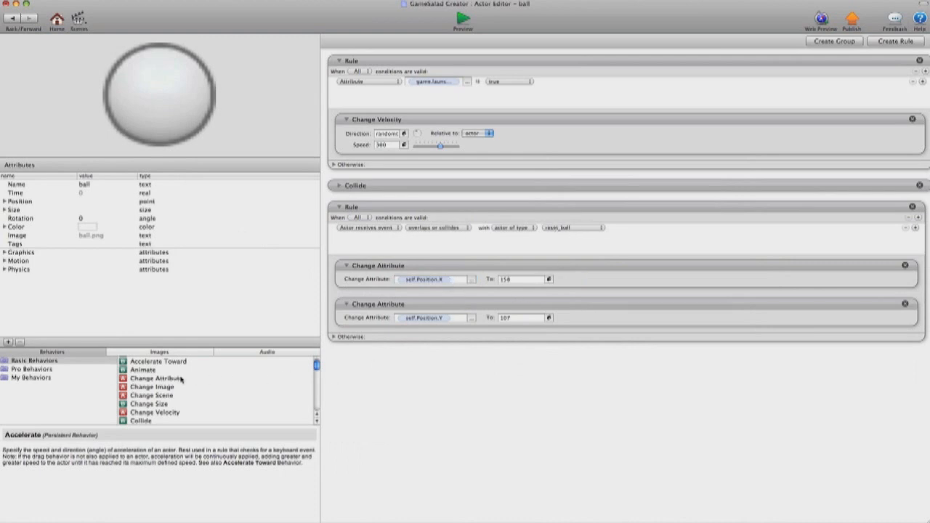
{"action": "scroll", "coordinate": [193, 400], "scroll_direction": "down", "scroll_amount": 3}
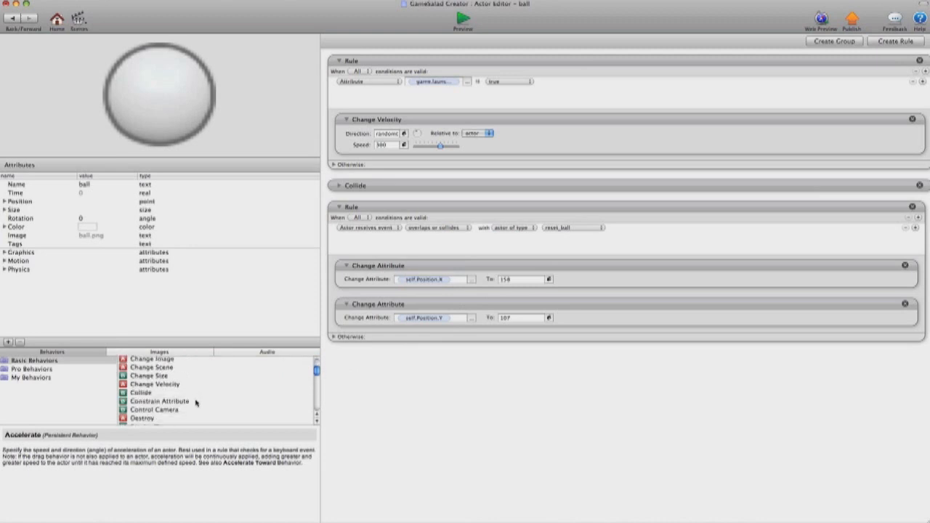
{"action": "scroll", "coordinate": [196, 402], "scroll_direction": "down", "scroll_amount": 4}
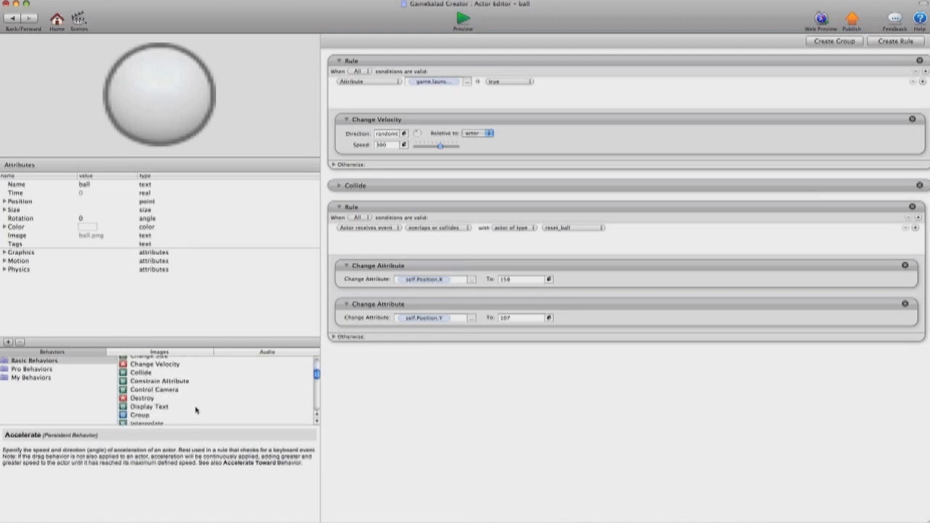
{"action": "scroll", "coordinate": [198, 410], "scroll_direction": "up", "scroll_amount": 5}
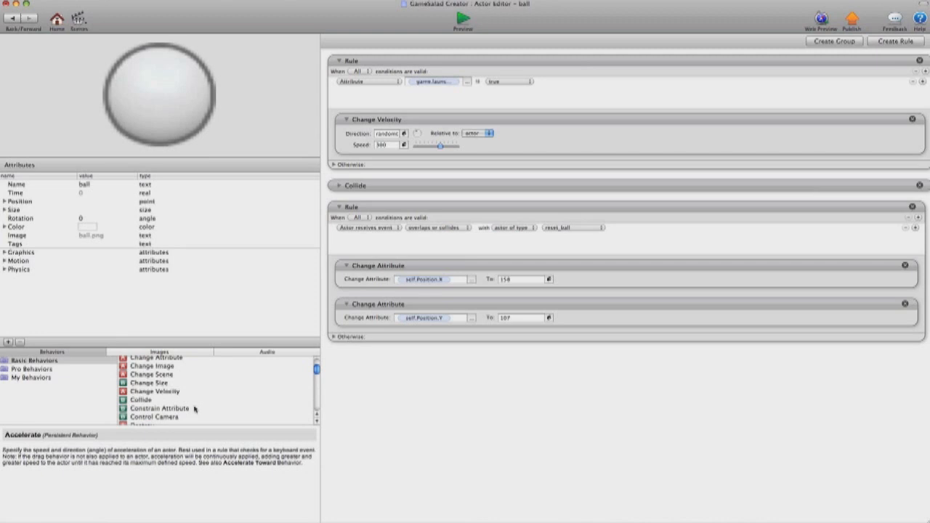
{"action": "left_click_drag", "start_coordinate": [166, 393], "coordinate": [438, 336]}
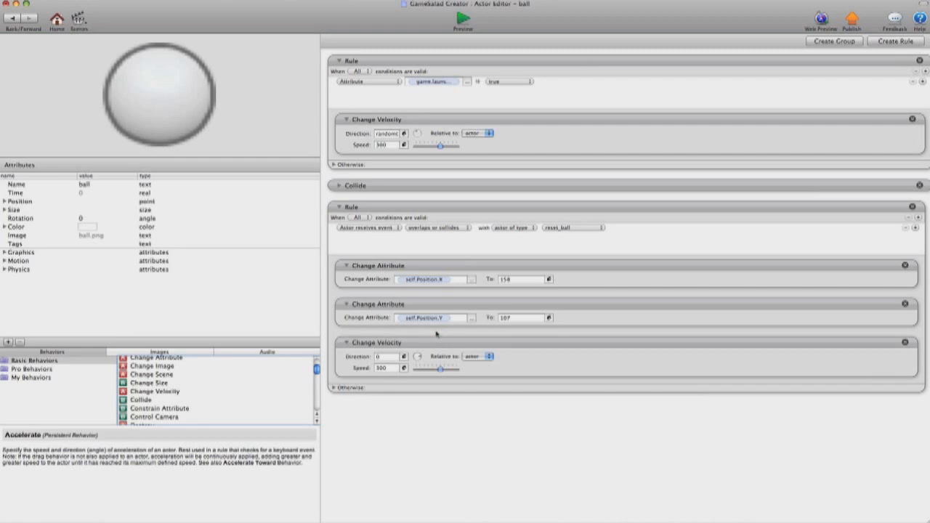
{"action": "left_click", "coordinate": [391, 369]}
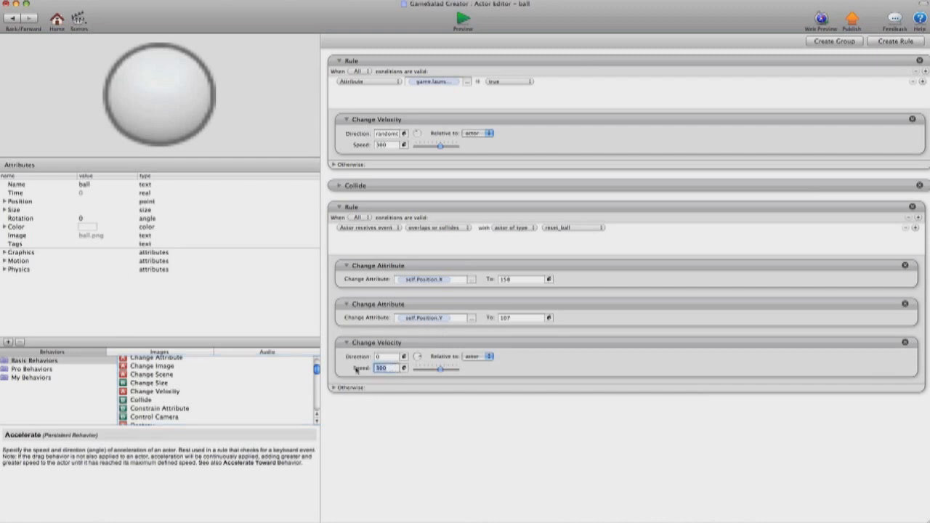
{"action": "type", "text": "0"}
{"action": "key", "text": "Return"}
{"action": "left_click", "coordinate": [380, 426]}
- Preview the play_area scene to test whether the ball stops at its start position after falling
{"action": "left_click", "coordinate": [78, 20]}
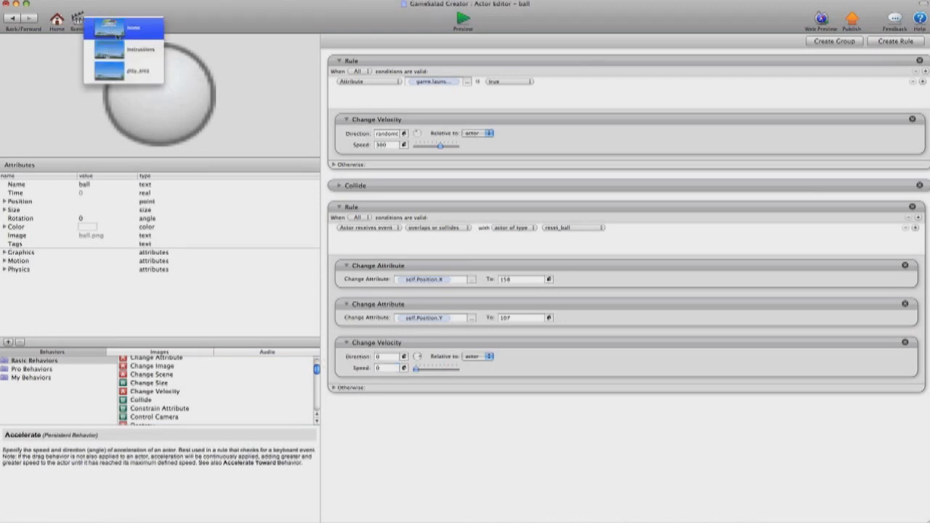
{"action": "left_click", "coordinate": [124, 72]}
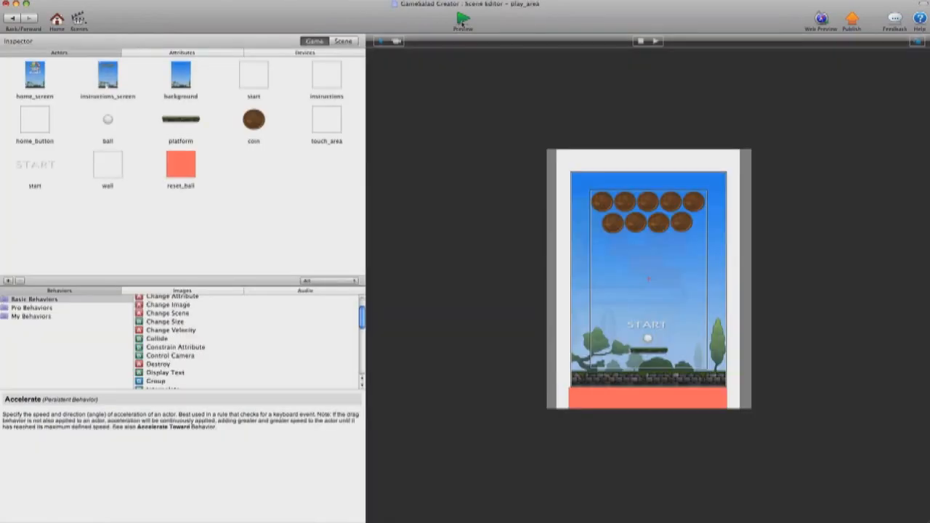
{"action": "left_click", "coordinate": [462, 22]}
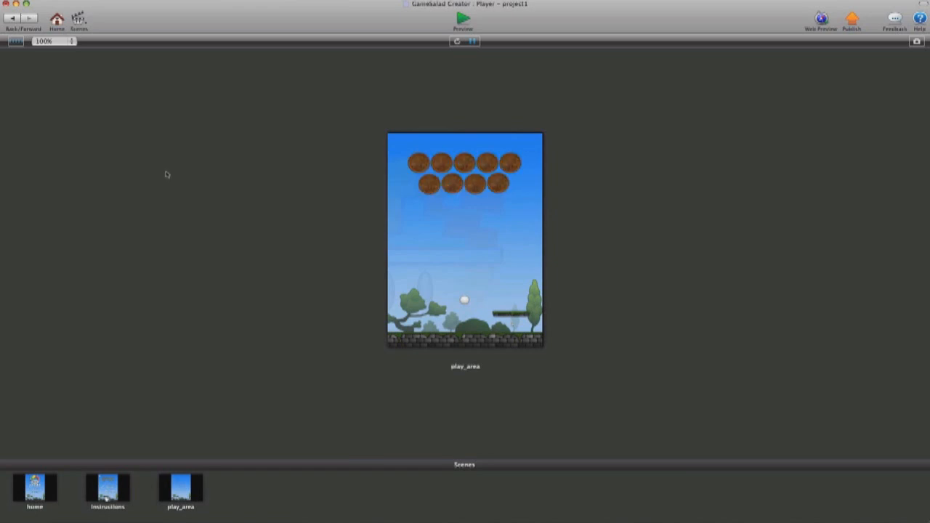
{"action": "left_click", "coordinate": [12, 18]}
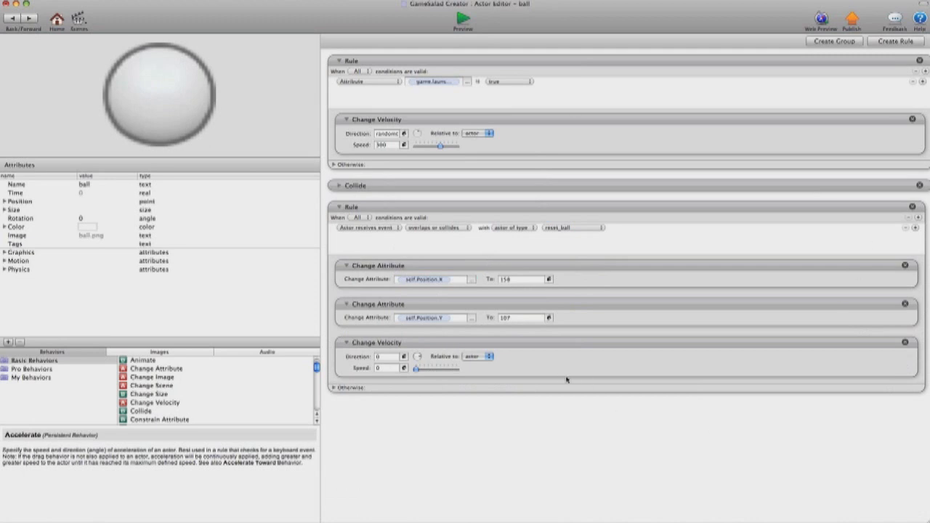
- Add a Change Attribute behavior to the ball's reset_ball collision rule that sets game.launch_ball to false
{"action": "left_click_drag", "start_coordinate": [167, 371], "coordinate": [434, 388]}
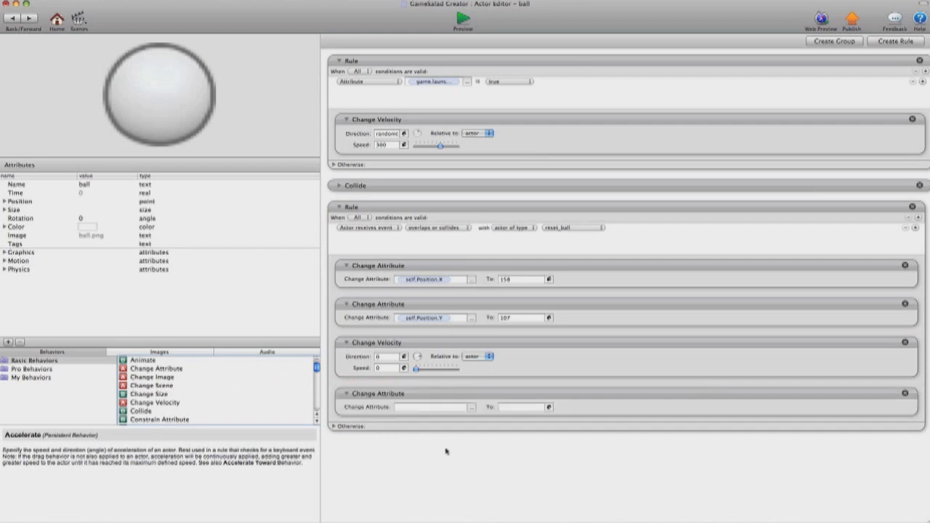
{"action": "left_click", "coordinate": [470, 407]}
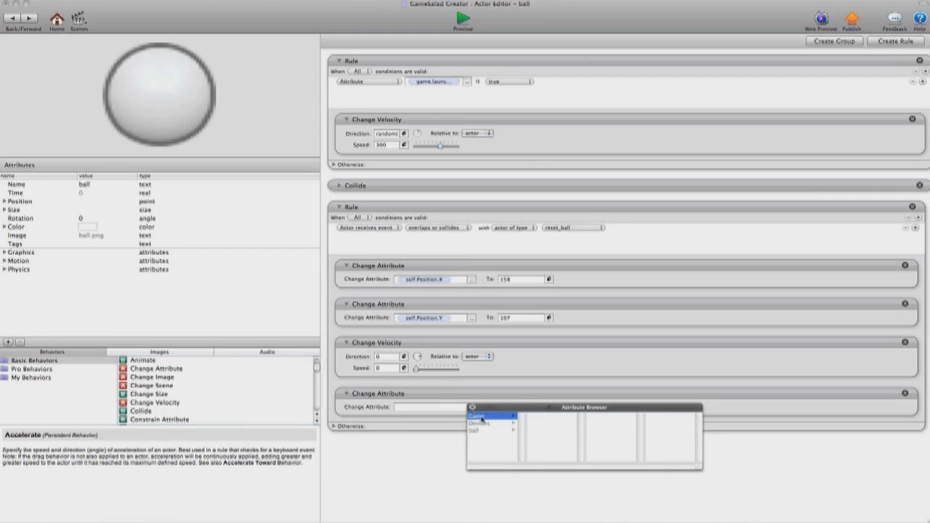
{"action": "left_click", "coordinate": [481, 419]}
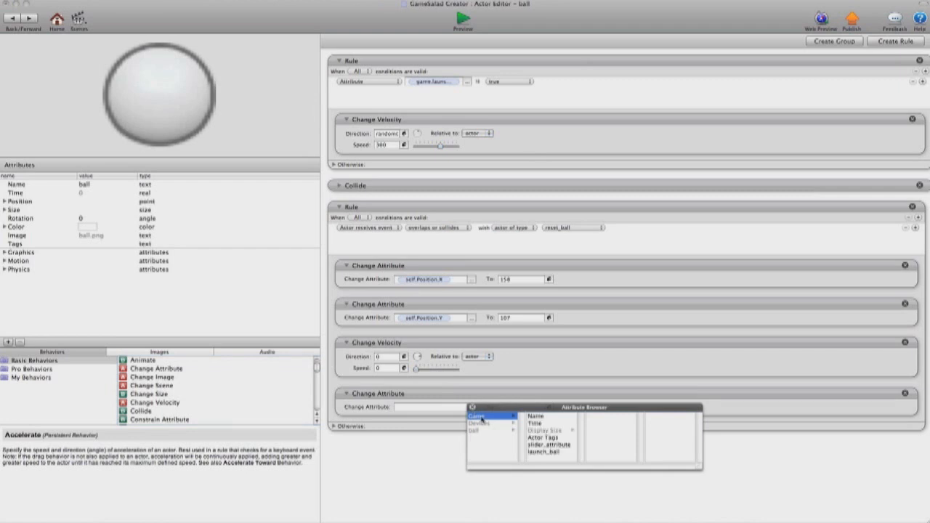
{"action": "left_click", "coordinate": [543, 452]}
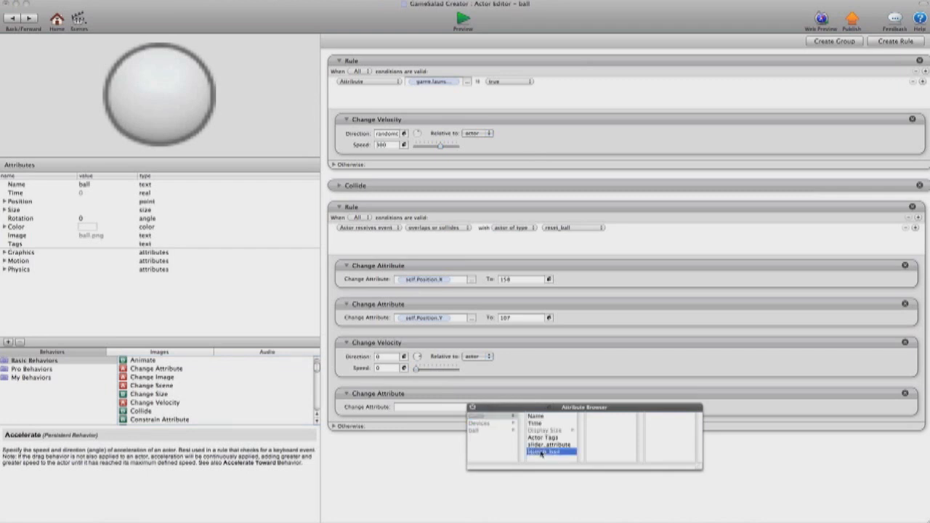
{"action": "double_click", "coordinate": [541, 451]}
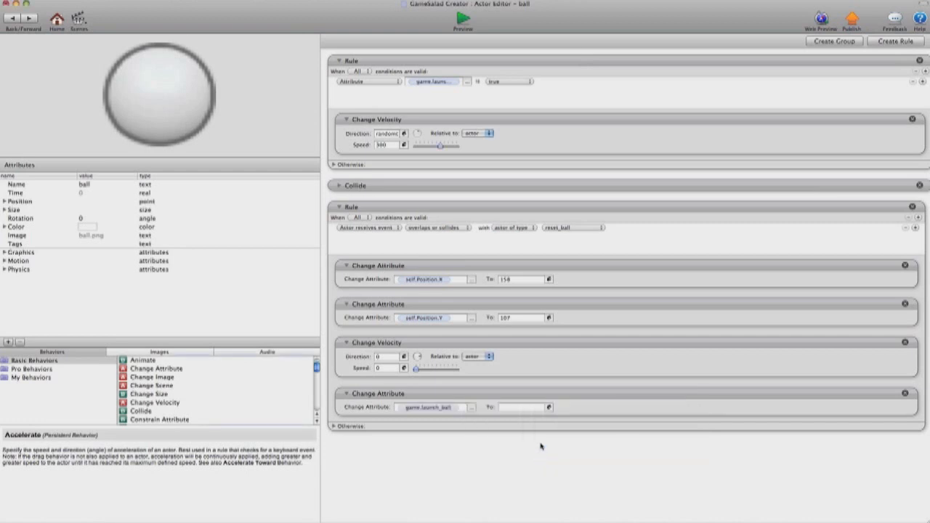
{"action": "left_click", "coordinate": [512, 408]}
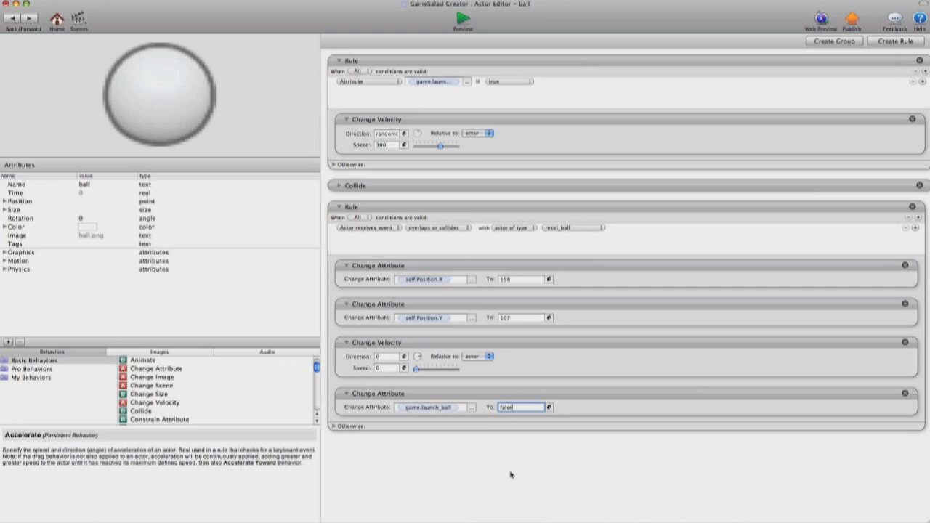
{"action": "left_click", "coordinate": [496, 448]}
- Preview the play_area scene and launch the ball repeatedly from START to test relaunching after a reset
{"action": "left_click", "coordinate": [76, 18]}
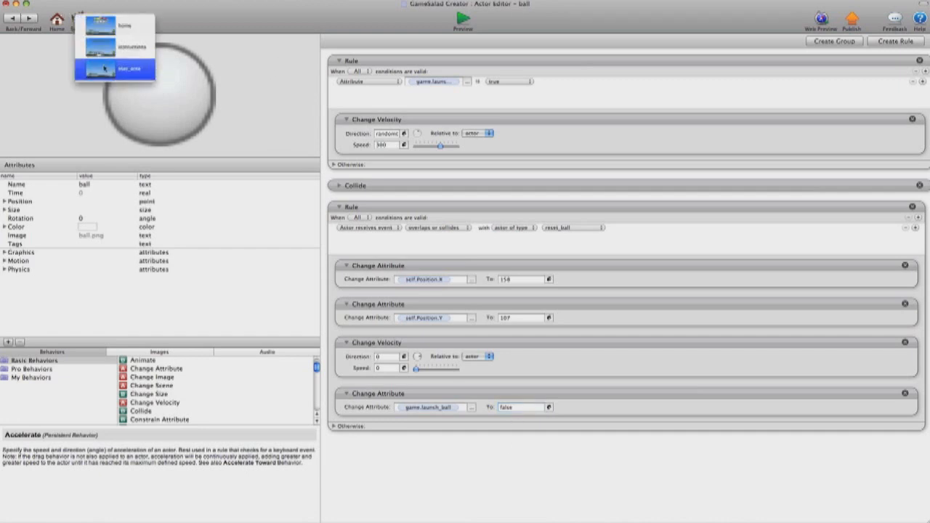
{"action": "left_click", "coordinate": [138, 66]}
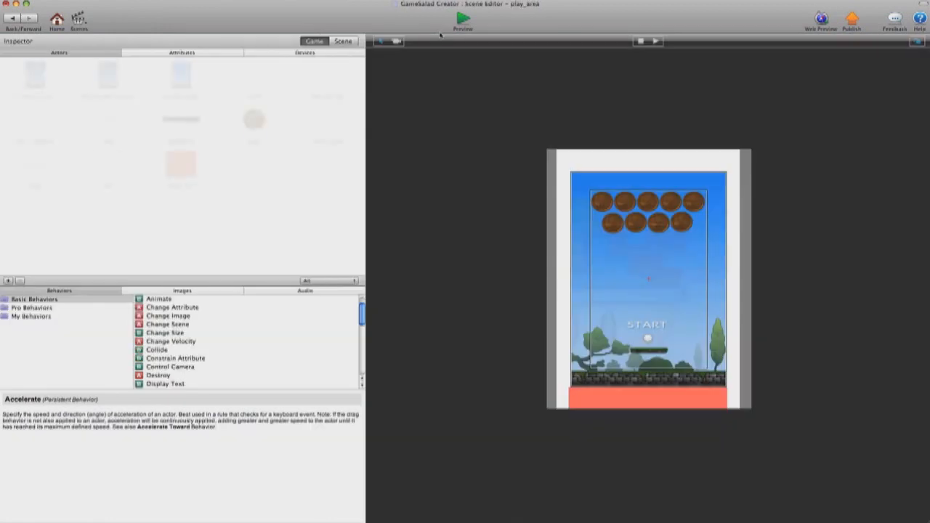
{"action": "left_click", "coordinate": [463, 21]}
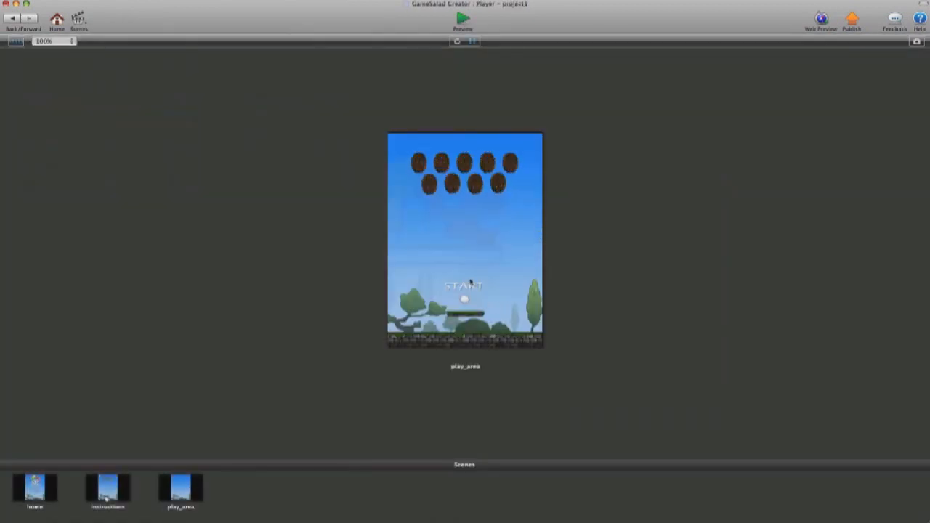
{"action": "left_click", "coordinate": [463, 286]}
{"action": "left_click", "coordinate": [467, 291]}
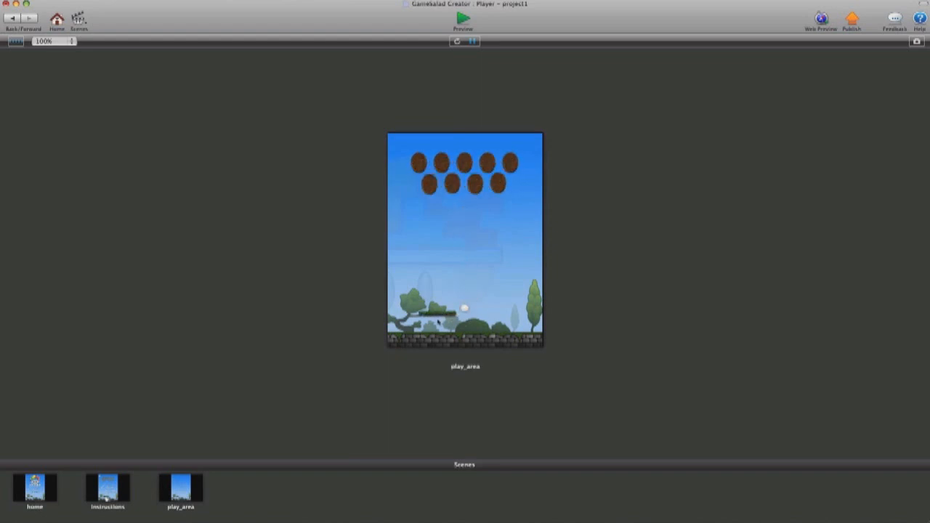
{"action": "left_click", "coordinate": [482, 287]}
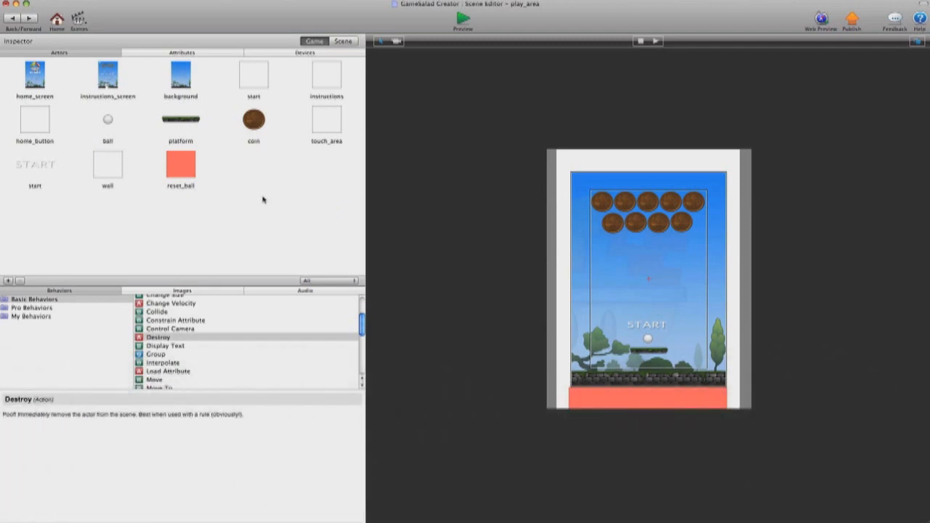
- Add a rule to the coin actor for when it overlaps or collides with an actor of type ball
{"action": "double_click", "coordinate": [258, 125]}
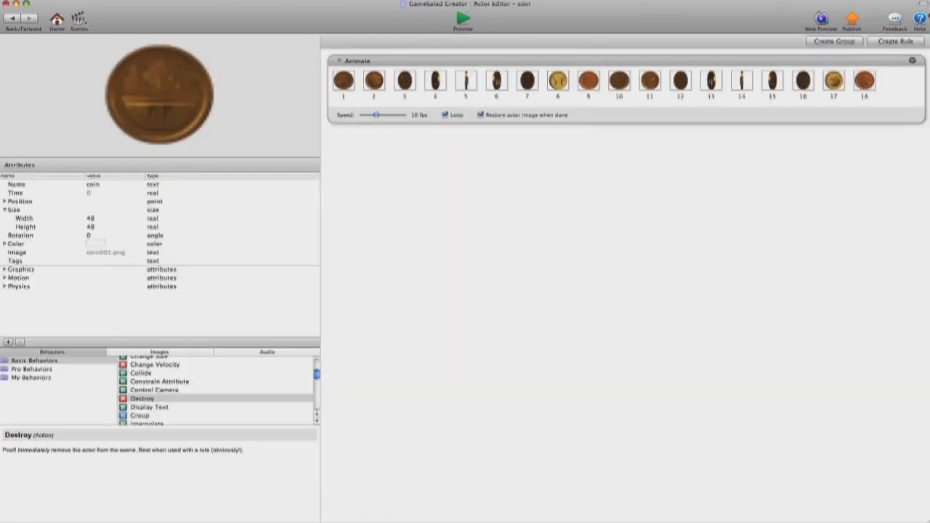
{"action": "left_click", "coordinate": [905, 42]}
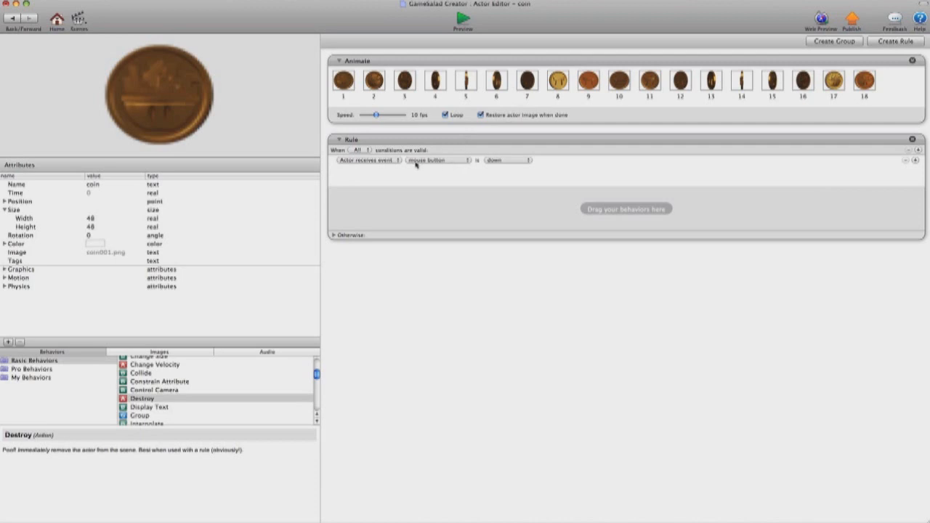
{"action": "left_click", "coordinate": [454, 163]}
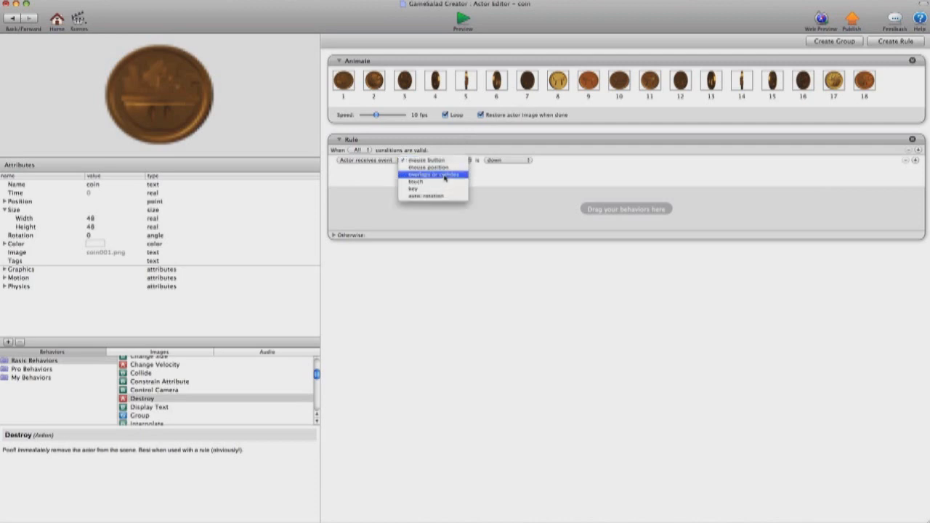
{"action": "left_click", "coordinate": [444, 176]}
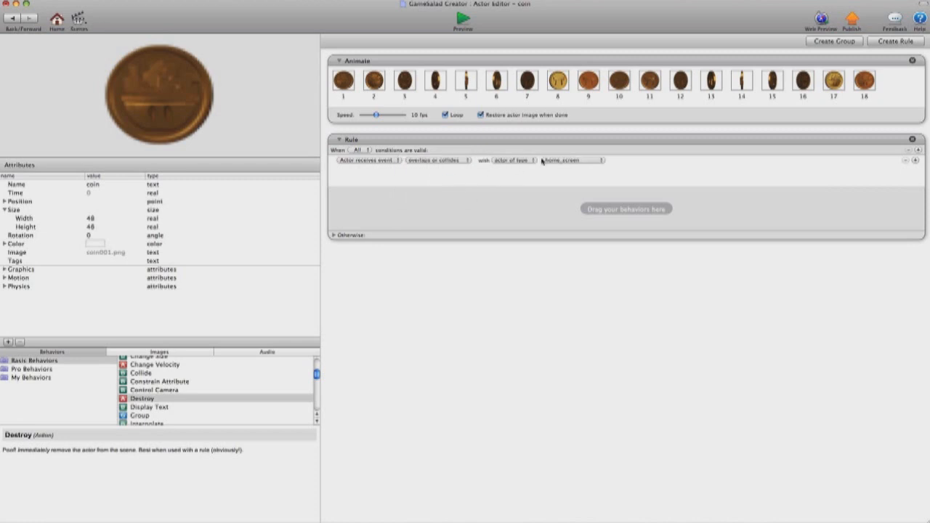
{"action": "left_click", "coordinate": [565, 161]}
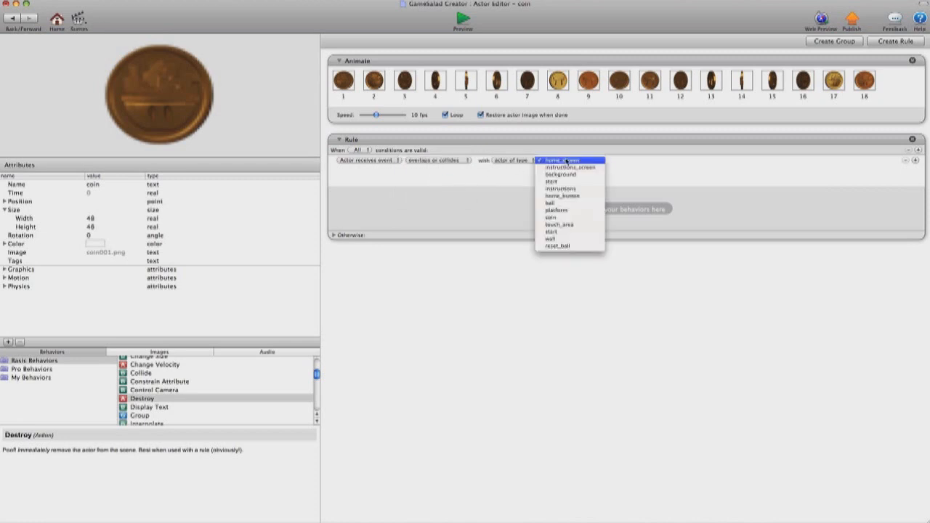
{"action": "left_click", "coordinate": [576, 203]}
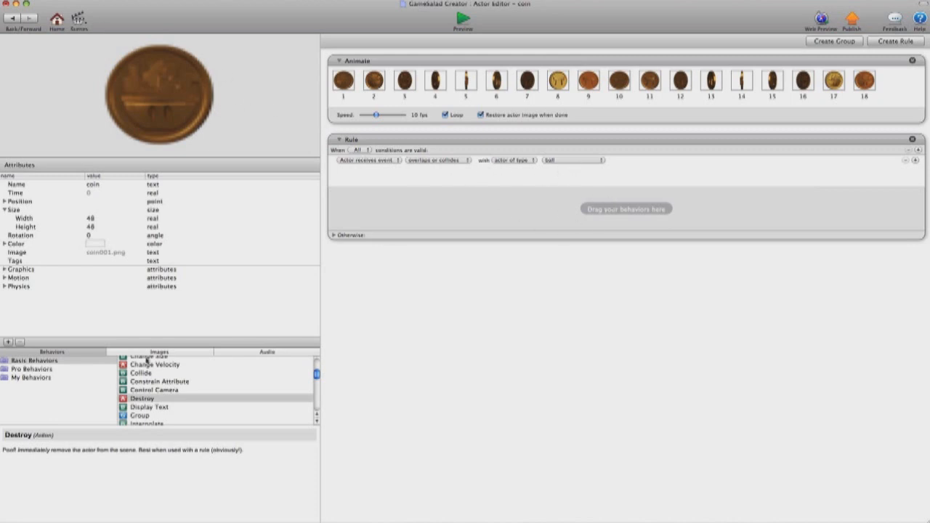
- Add a Destroy behavior to the coin's ball collision rule and preview the game from START
{"action": "left_click_drag", "start_coordinate": [125, 401], "coordinate": [446, 208]}
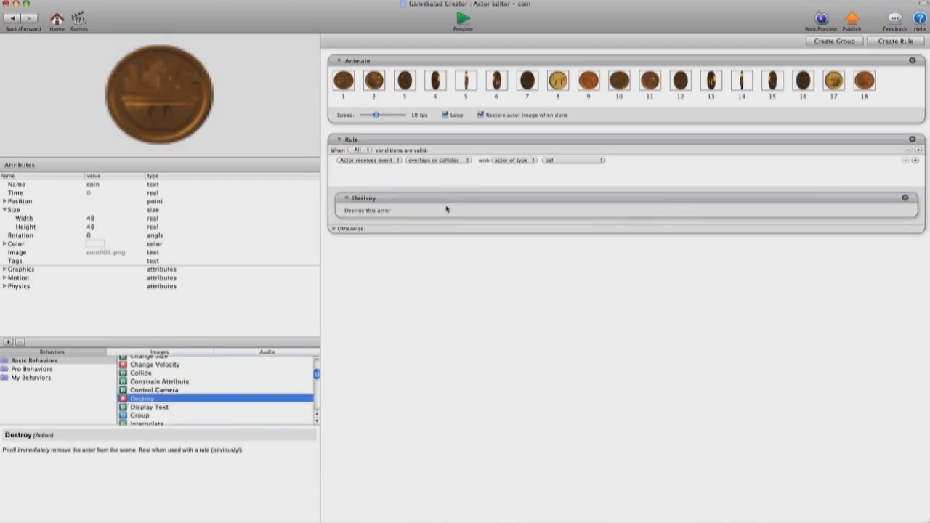
{"action": "left_click", "coordinate": [458, 20]}
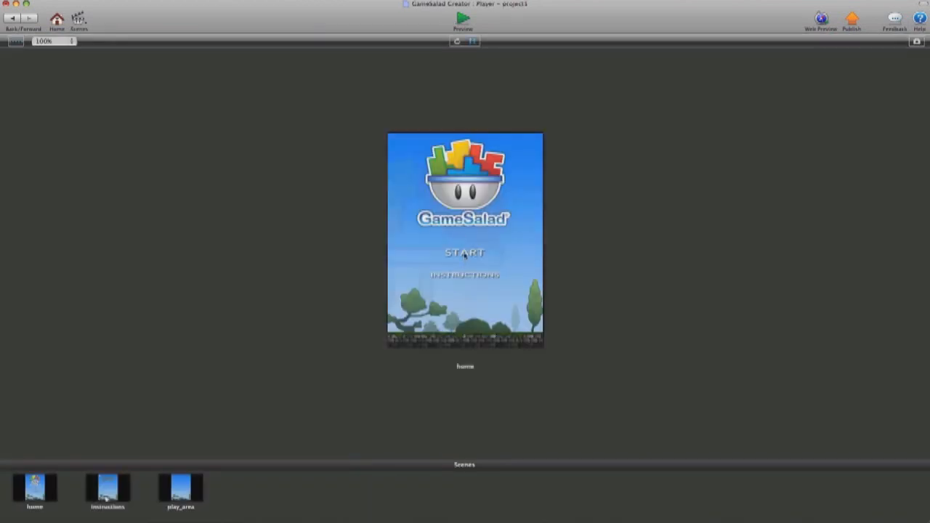
{"action": "left_click", "coordinate": [463, 254]}
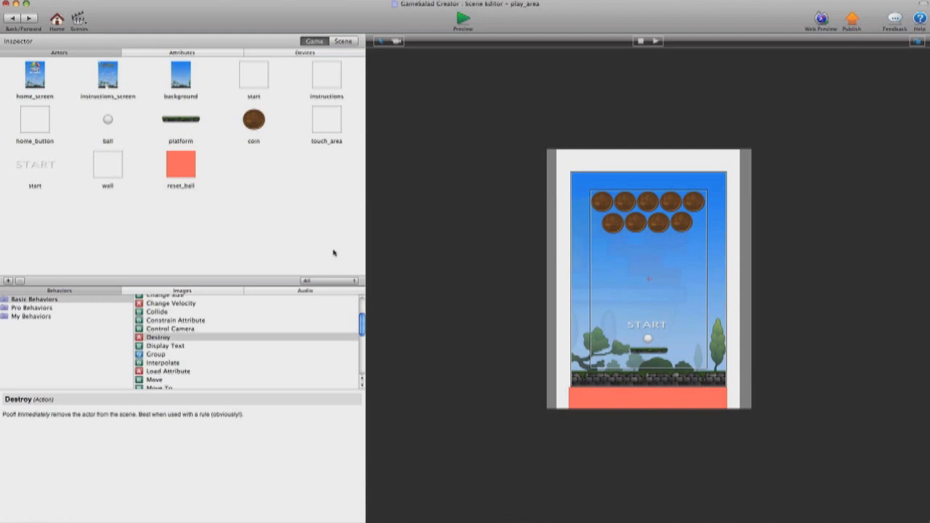
- Create an integer game attribute named Lives with a value of 3
{"action": "left_click", "coordinate": [181, 54]}
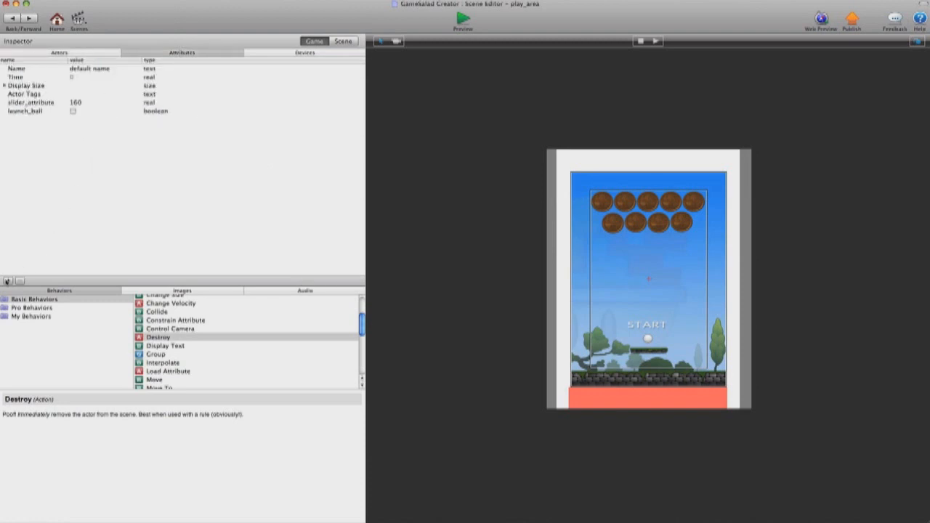
{"action": "left_click", "coordinate": [6, 281]}
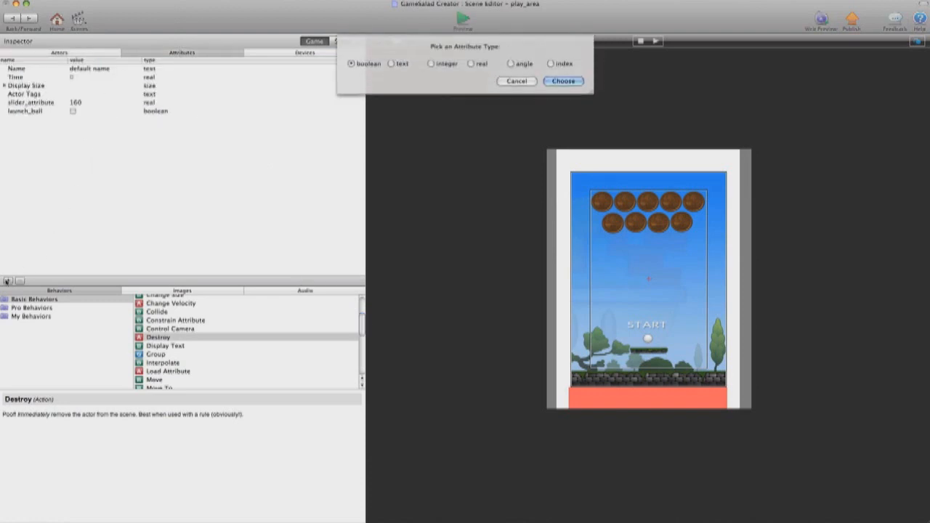
{"action": "left_click", "coordinate": [432, 63]}
{"action": "left_click", "coordinate": [563, 81]}
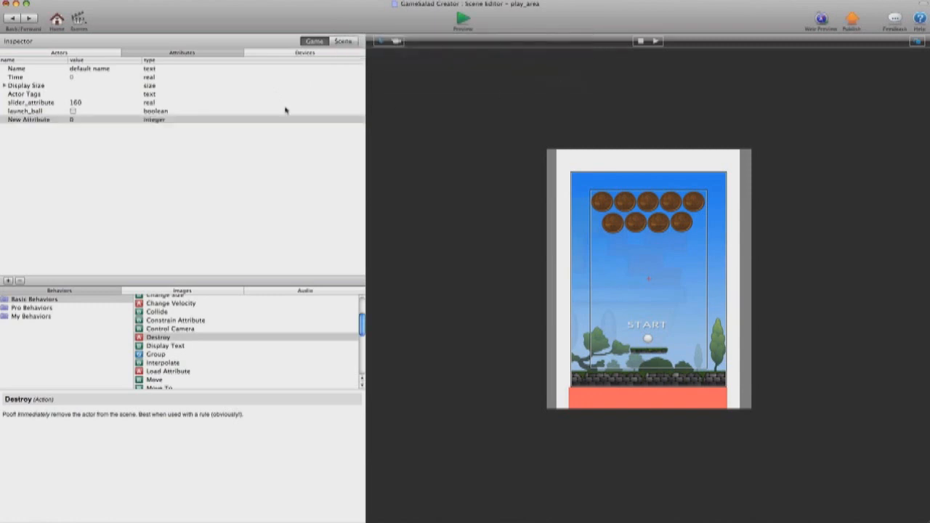
{"action": "double_click", "coordinate": [41, 120]}
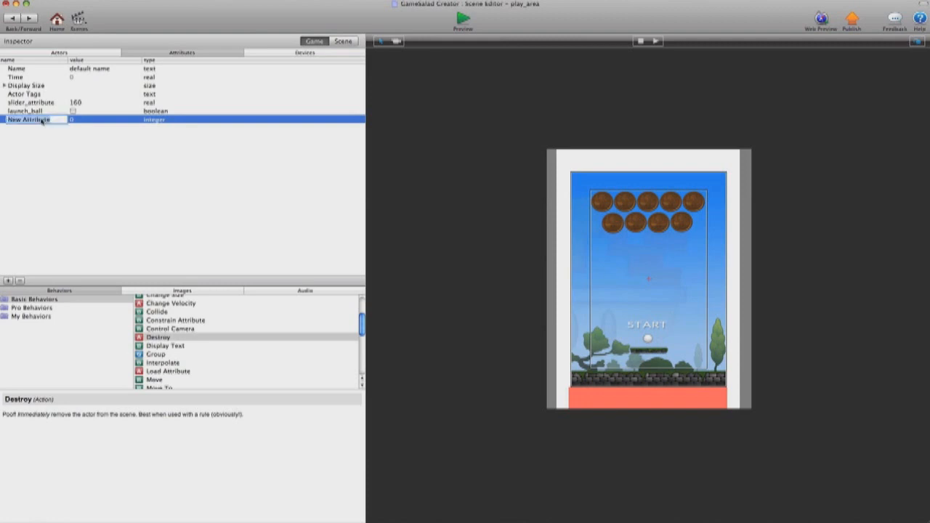
{"action": "type", "text": "Lives"}
{"action": "key", "text": "Tab"}
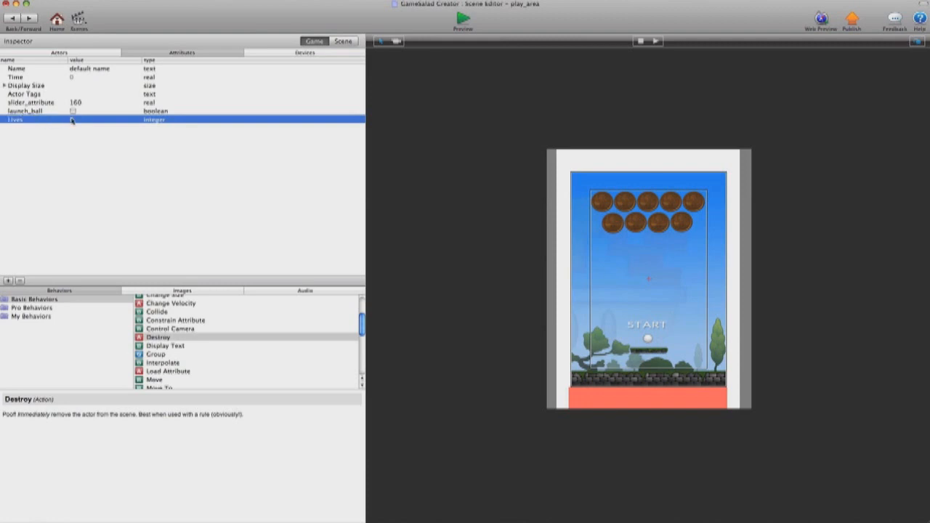
{"action": "type", "text": "3"}
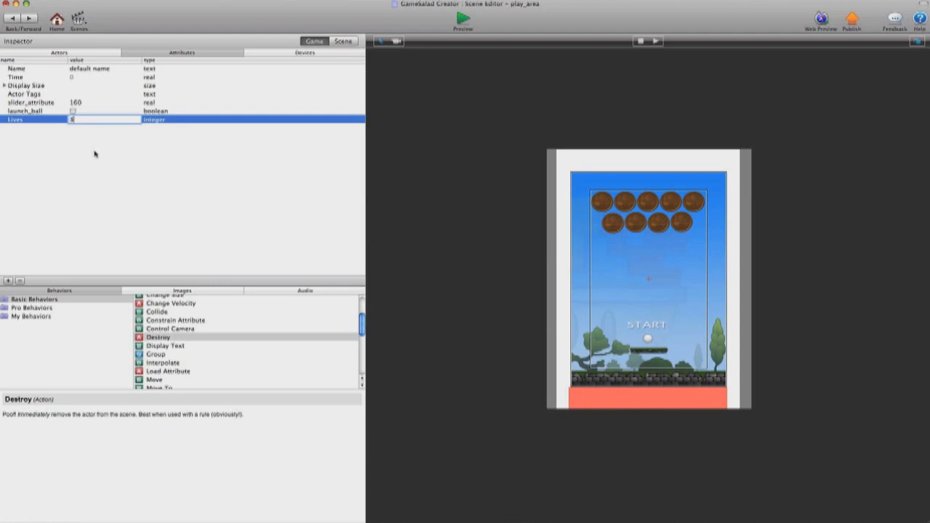
{"action": "key", "text": "Return"}
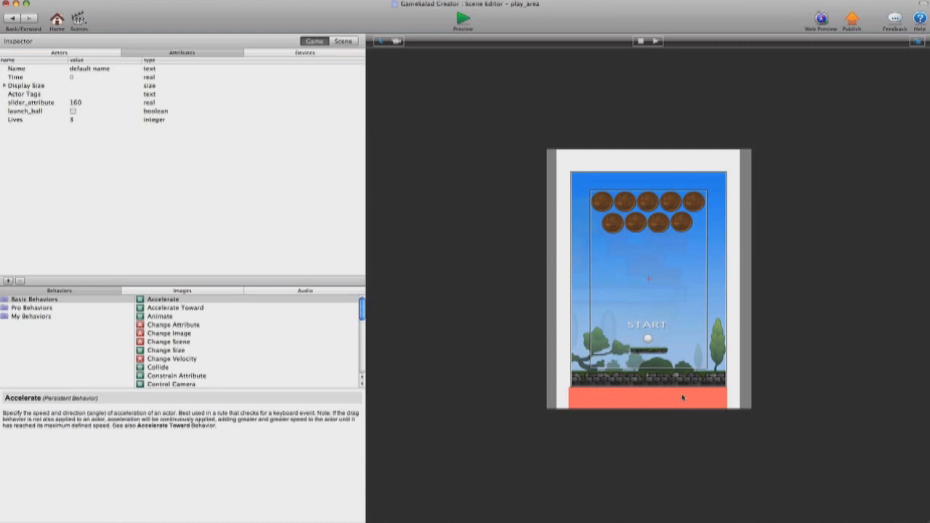
- Add a rule to the reset_ball actor for when it overlaps or collides with an actor of type ball
{"action": "left_click", "coordinate": [88, 54]}
{"action": "double_click", "coordinate": [190, 164]}
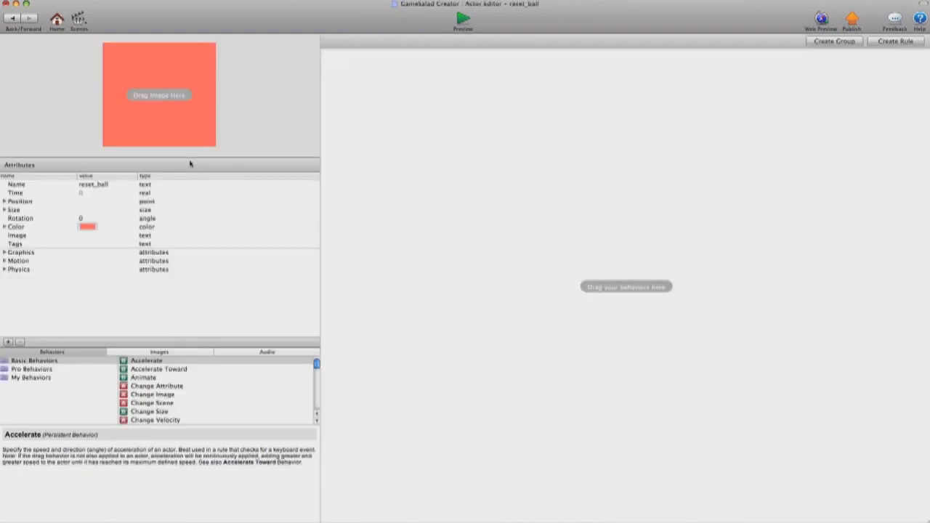
{"action": "left_click", "coordinate": [908, 42]}
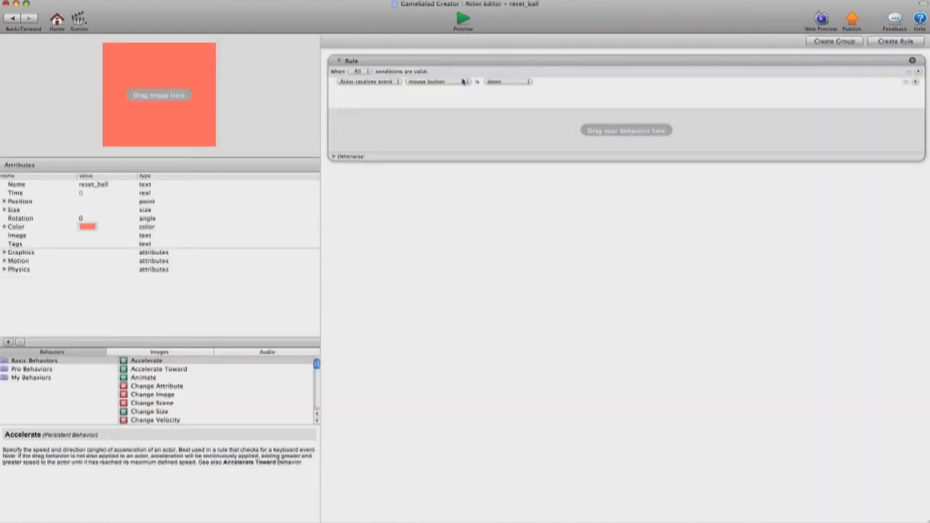
{"action": "left_click", "coordinate": [463, 82]}
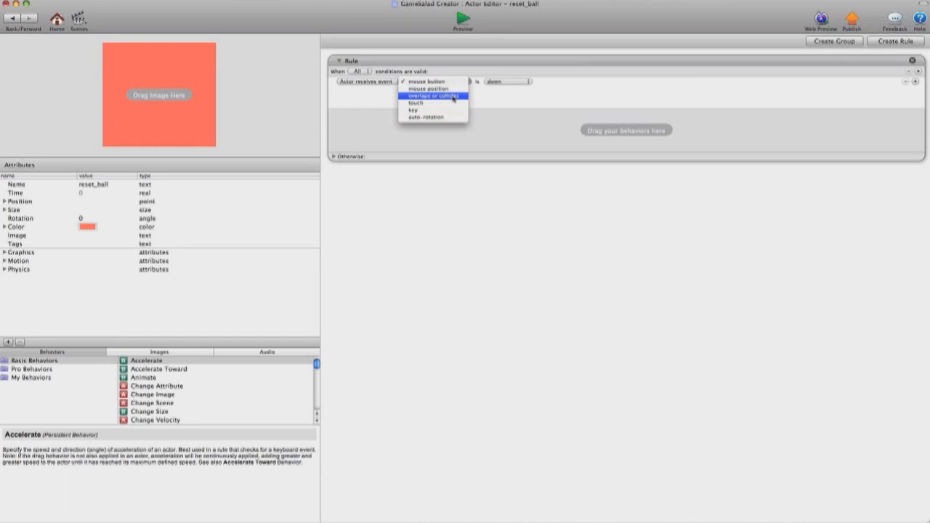
{"action": "left_click", "coordinate": [453, 97]}
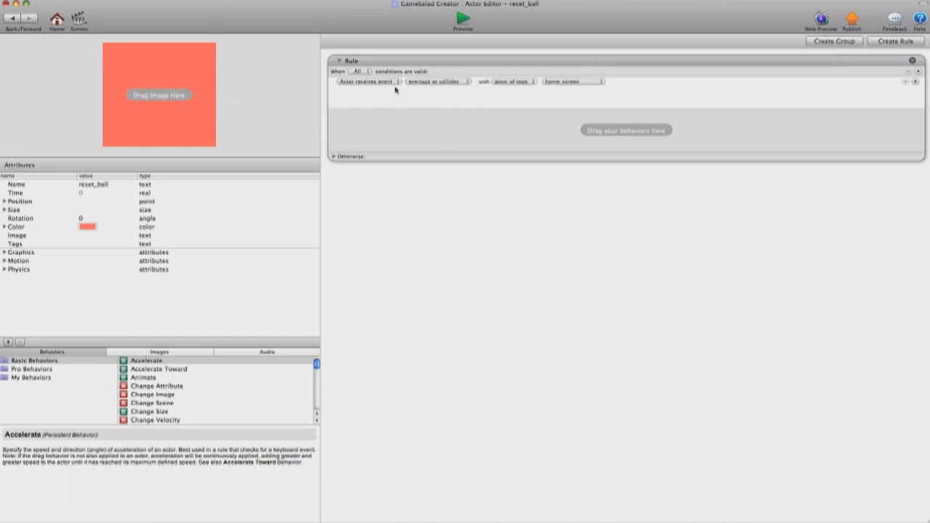
{"action": "left_click", "coordinate": [585, 82]}
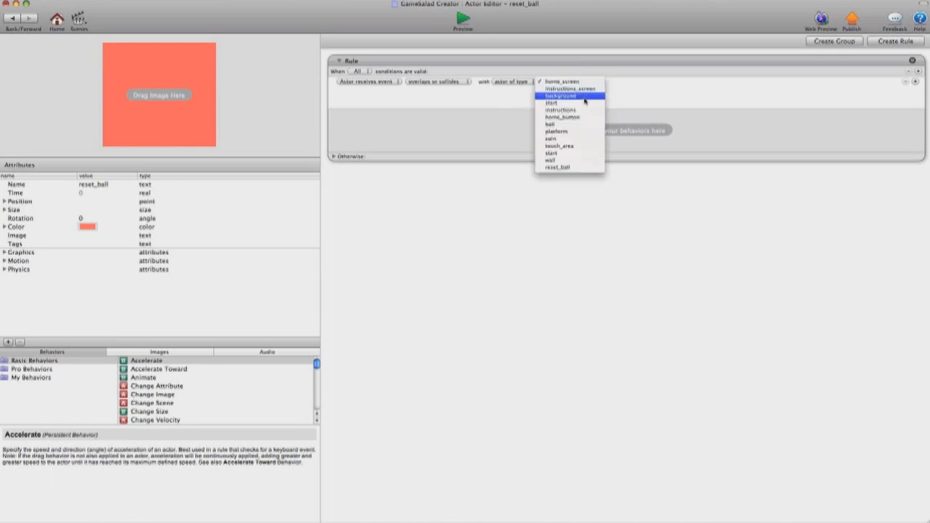
{"action": "left_click", "coordinate": [580, 125]}
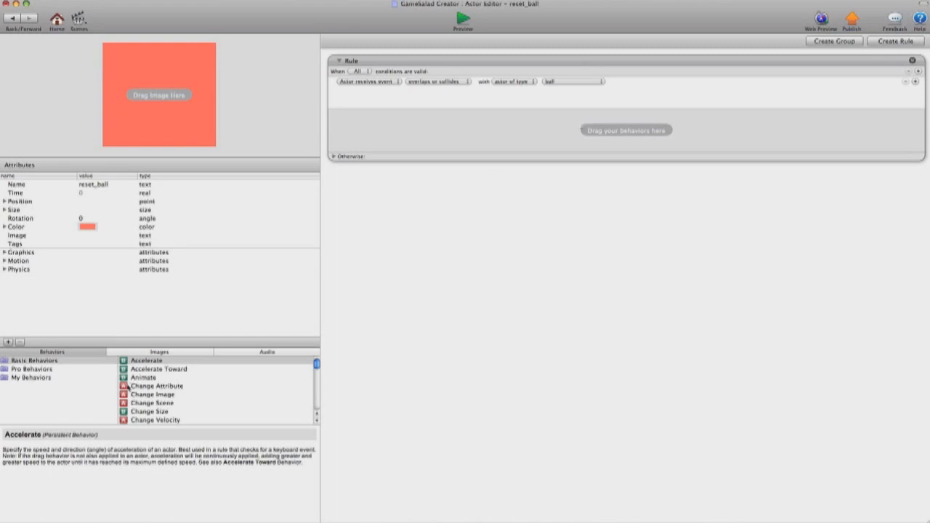
- Add a Change Attribute behavior to the reset_ball actor's collision rule and target game.Lives with it
{"action": "left_click_drag", "start_coordinate": [124, 387], "coordinate": [449, 133]}
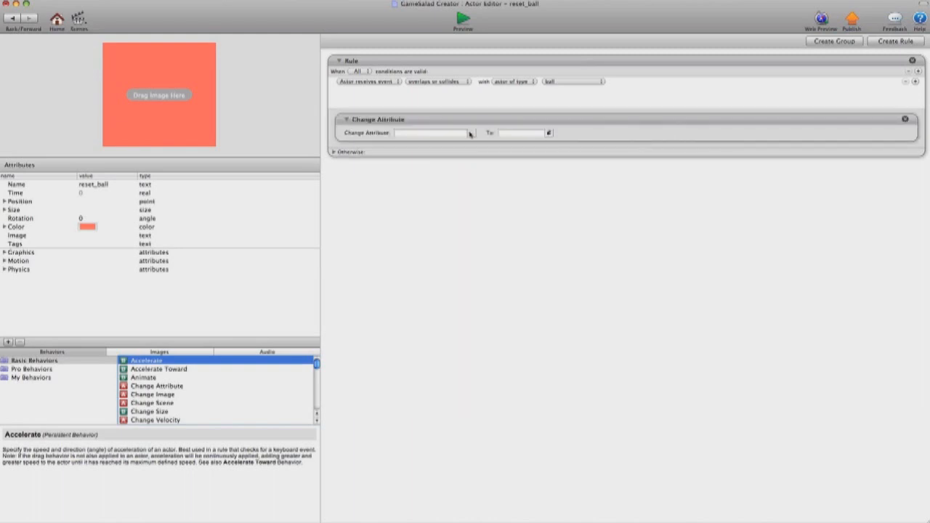
{"action": "left_click", "coordinate": [469, 134]}
{"action": "left_click", "coordinate": [482, 143]}
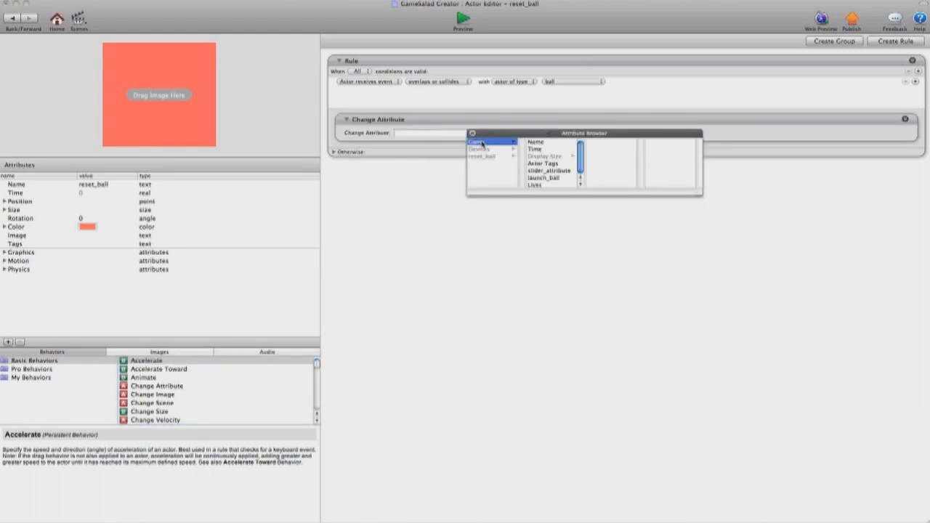
{"action": "left_click", "coordinate": [542, 185]}
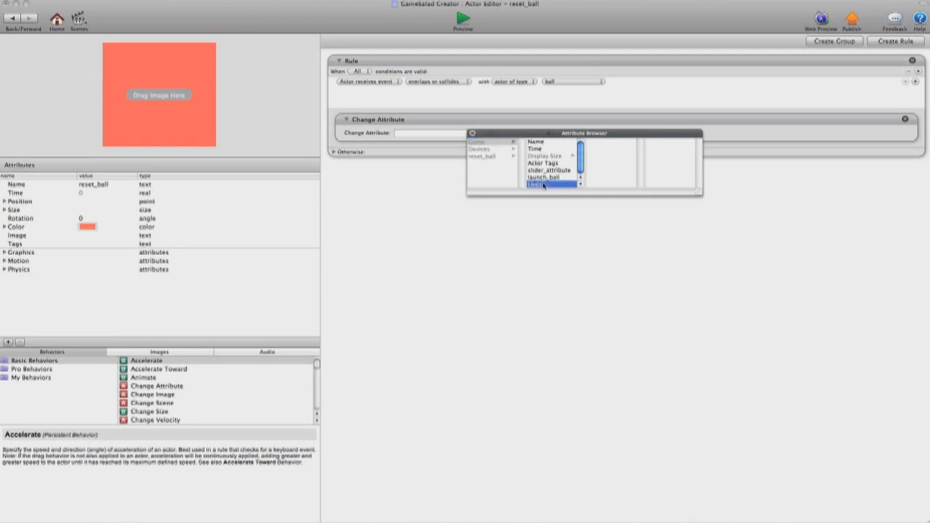
{"action": "double_click", "coordinate": [543, 185]}
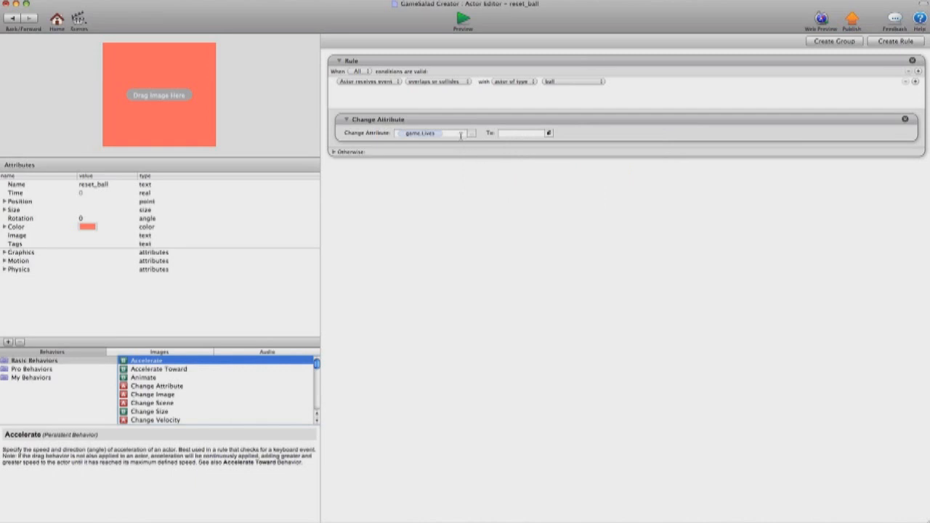
- Set the Change Attribute behavior's value to the expression game.Lives-1
{"action": "left_click", "coordinate": [549, 134]}
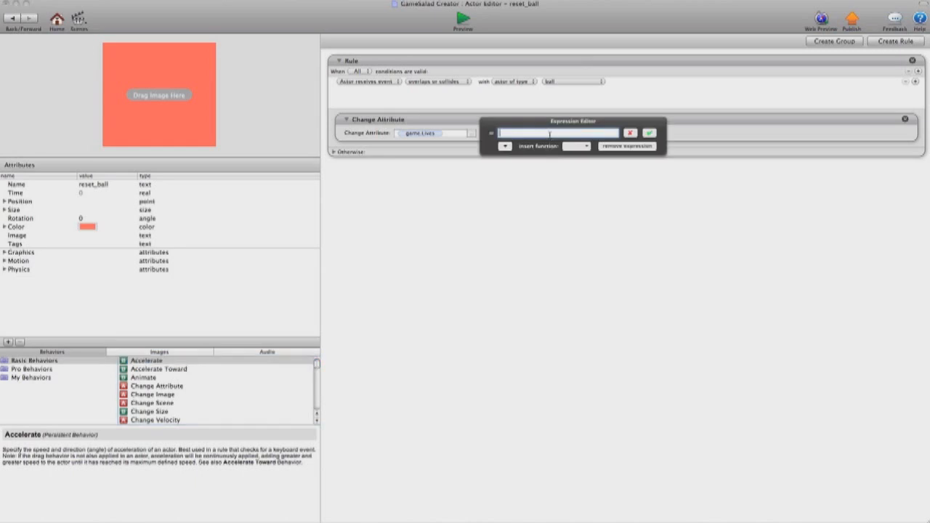
{"action": "left_click", "coordinate": [505, 148]}
{"action": "left_click", "coordinate": [511, 161]}
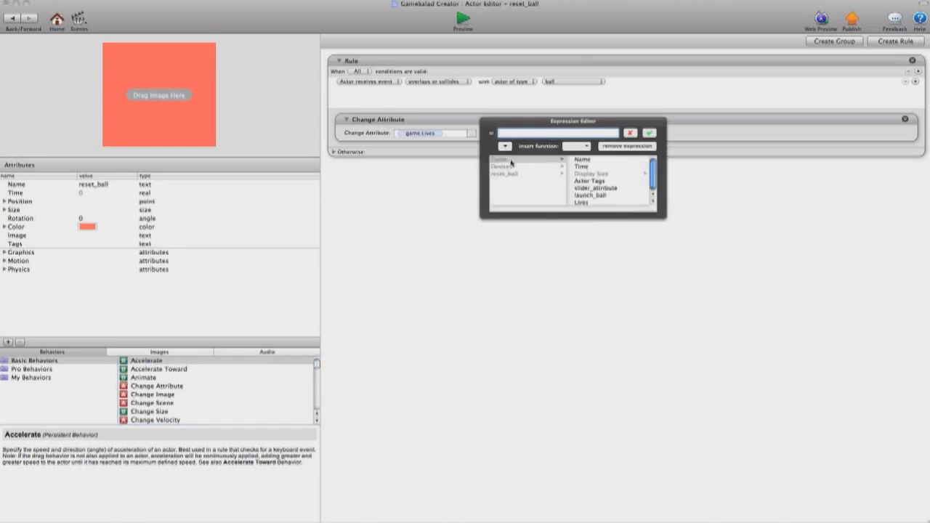
{"action": "left_click", "coordinate": [586, 203]}
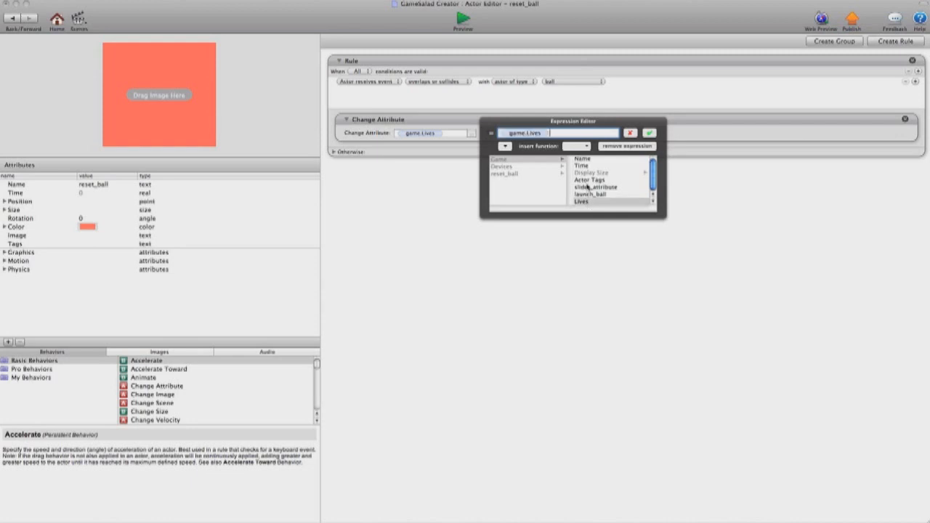
{"action": "type", "text": "-1"}
{"action": "left_click", "coordinate": [649, 134]}
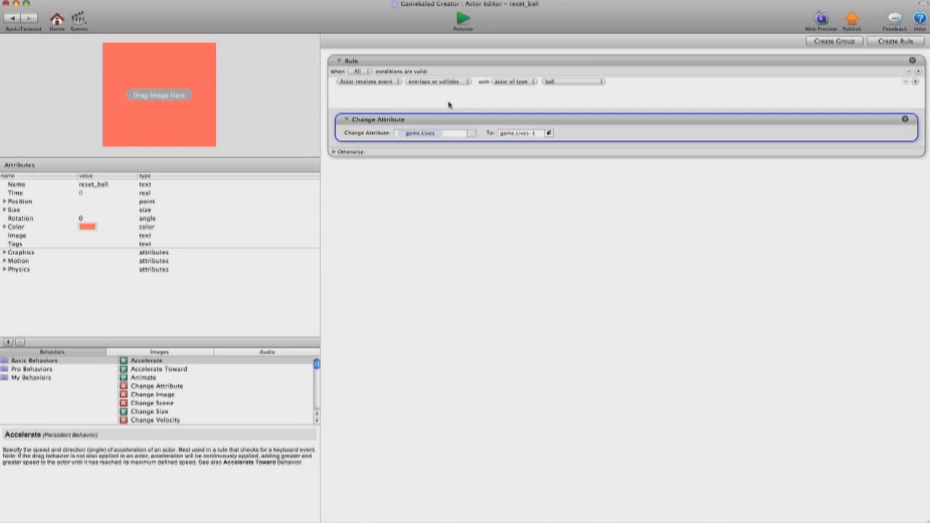
{"action": "left_click", "coordinate": [433, 133]}
- Preview the game from START, launching the ball repeatedly and moving the platform to test losing the ball
{"action": "left_click", "coordinate": [462, 18]}
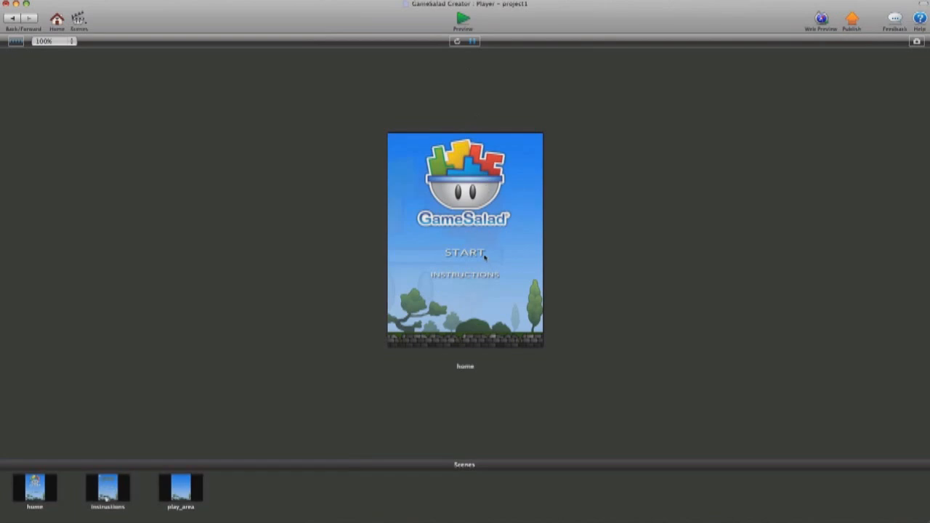
{"action": "left_click", "coordinate": [483, 254]}
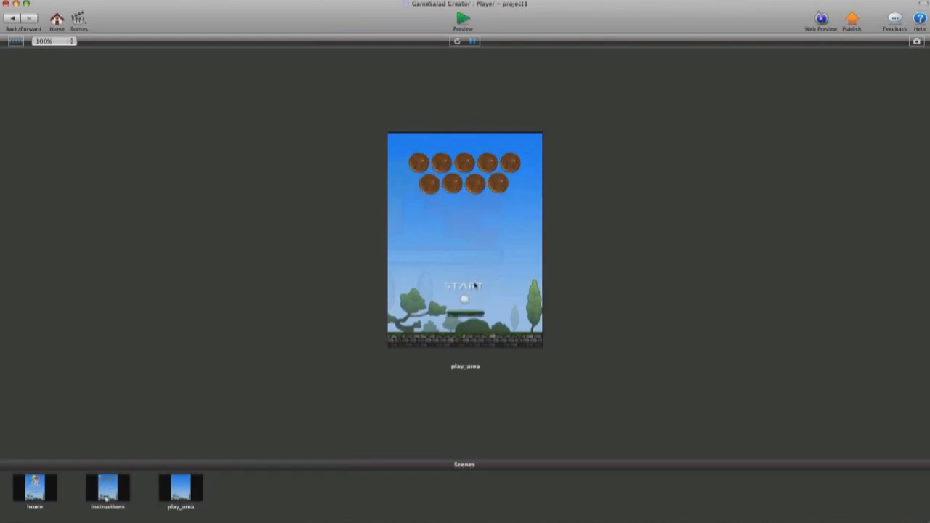
{"action": "left_click", "coordinate": [473, 288]}
{"action": "left_click_drag", "start_coordinate": [470, 324], "coordinate": [491, 325]}
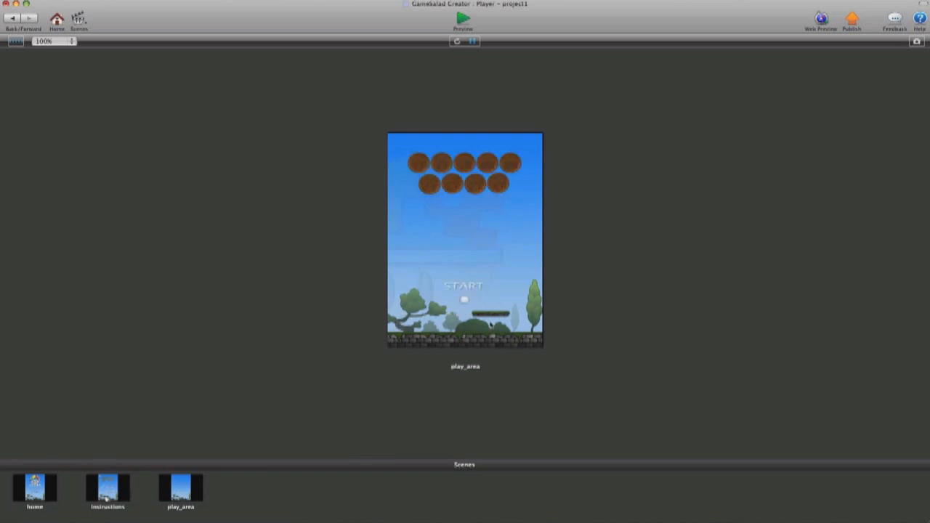
{"action": "left_click", "coordinate": [473, 289]}
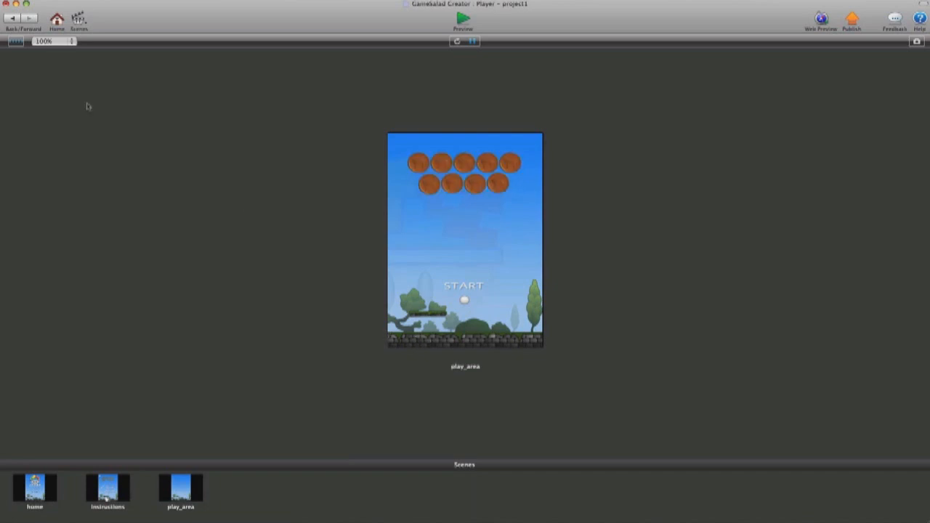
{"action": "left_click", "coordinate": [11, 19]}
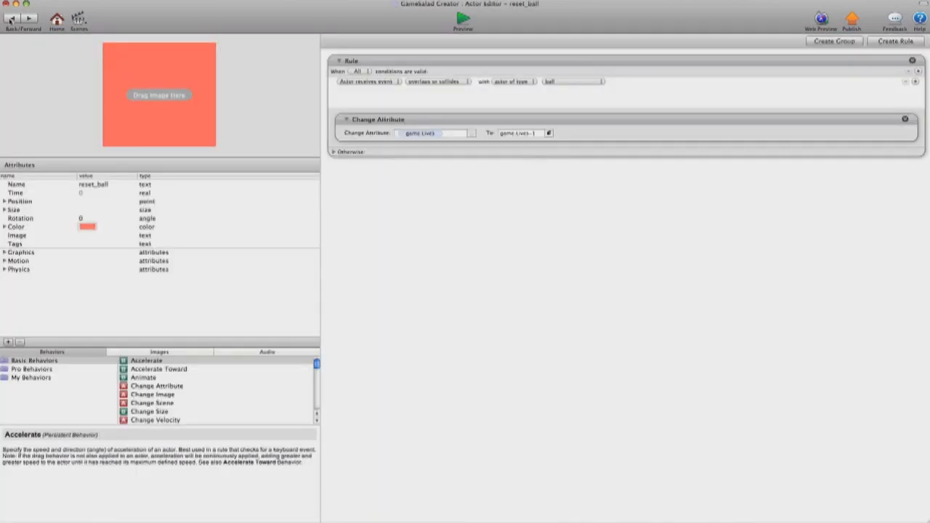
- Duplicate the ball actor as lives_image and place an instance at the left end of the play_area scene's ground strip
{"action": "left_click", "coordinate": [11, 18]}
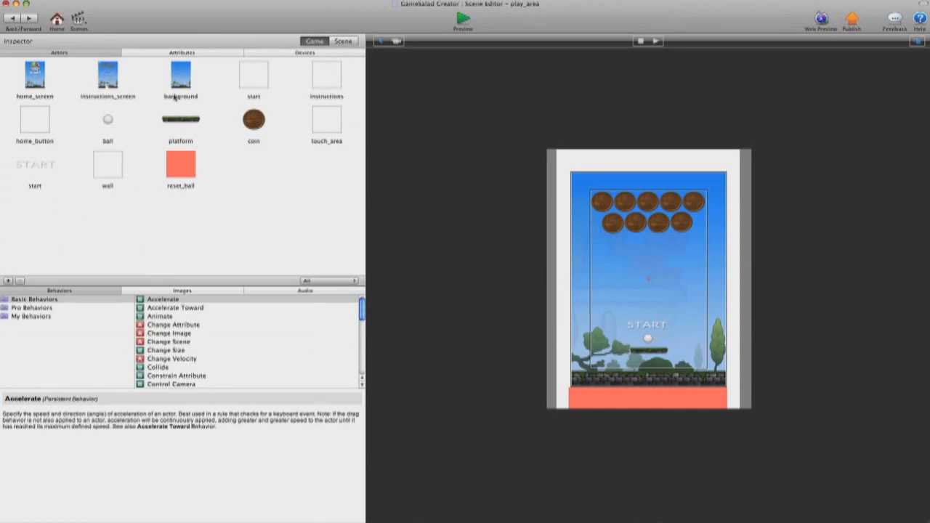
{"action": "left_click", "coordinate": [109, 120]}
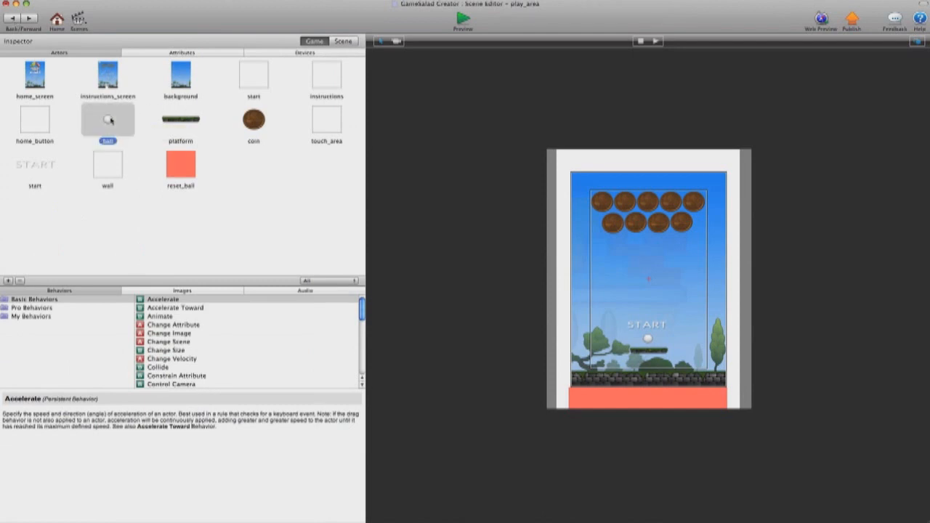
{"action": "left_click_drag", "start_coordinate": [108, 120], "coordinate": [260, 181]}
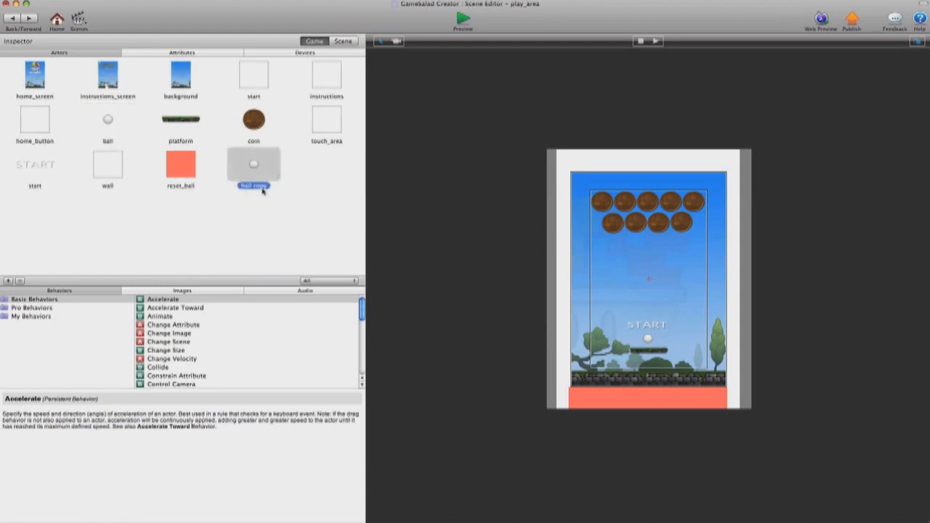
{"action": "left_click", "coordinate": [260, 186]}
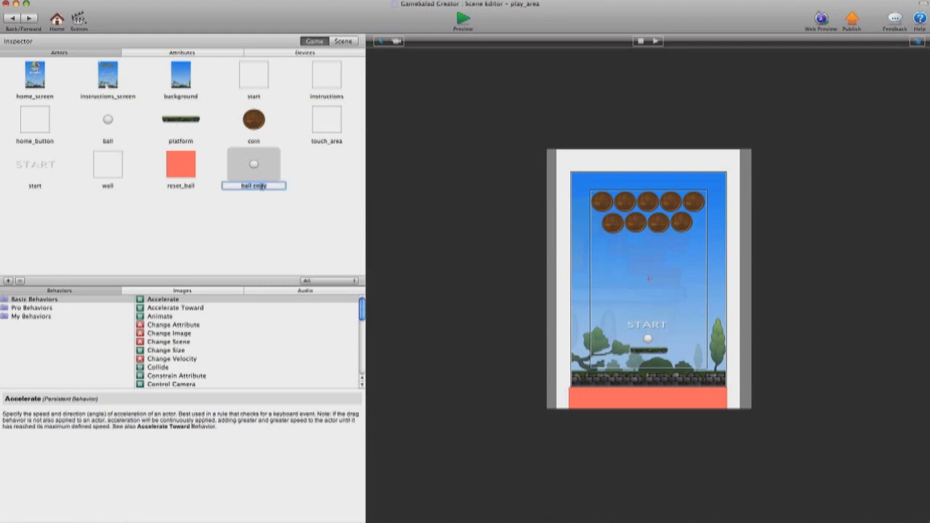
{"action": "key", "text": "super+a"}
{"action": "key", "text": "BackSpace"}
{"action": "type", "text": "lives_image"}
{"action": "left_click", "coordinate": [292, 222]}
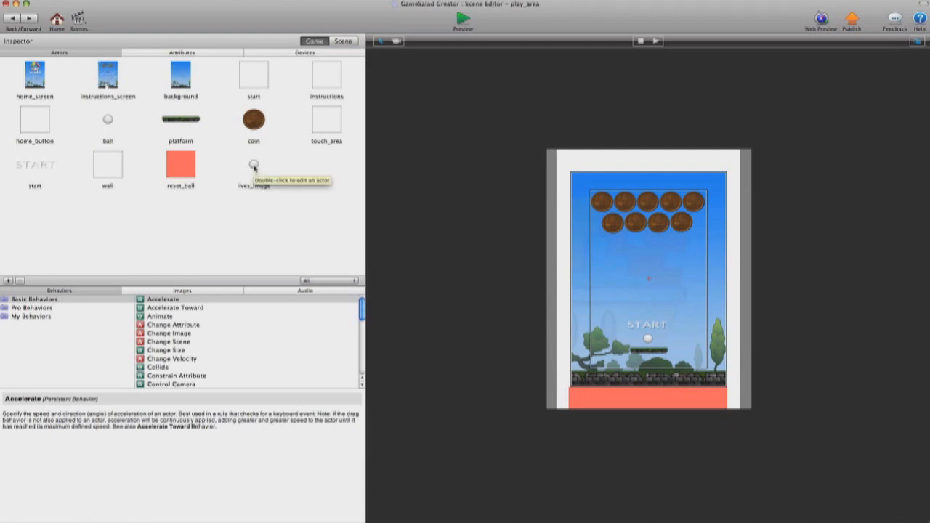
{"action": "left_click_drag", "start_coordinate": [254, 167], "coordinate": [598, 374]}
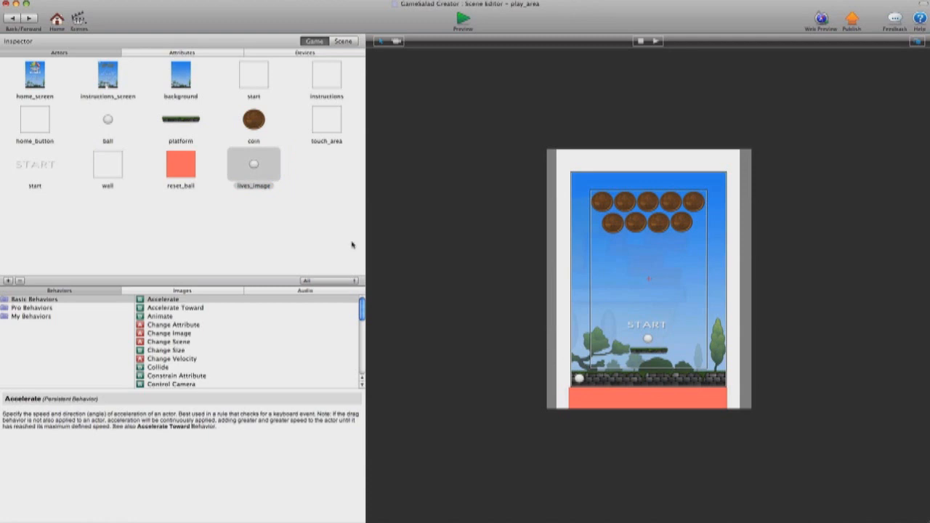
- Remove all rules and behaviors, including the Collide group, from the lives_image actor
{"action": "double_click", "coordinate": [254, 166]}
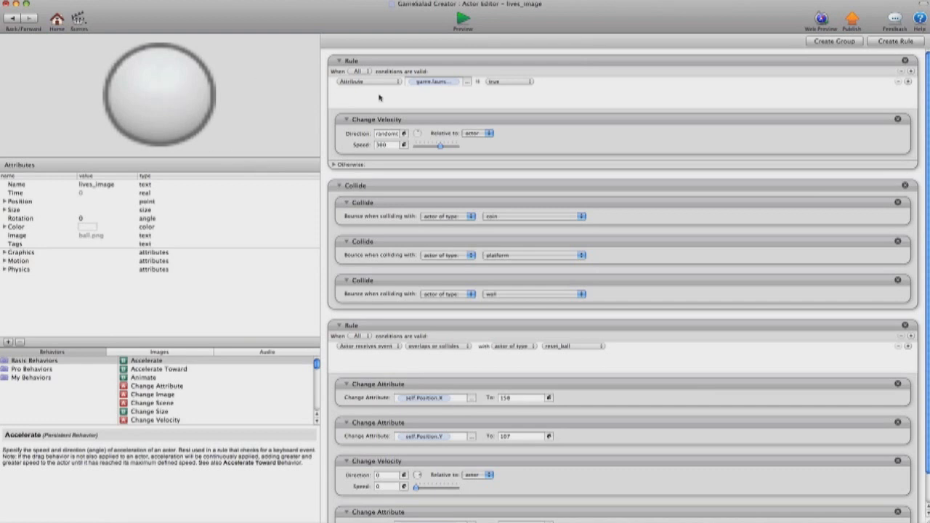
{"action": "left_click", "coordinate": [905, 60]}
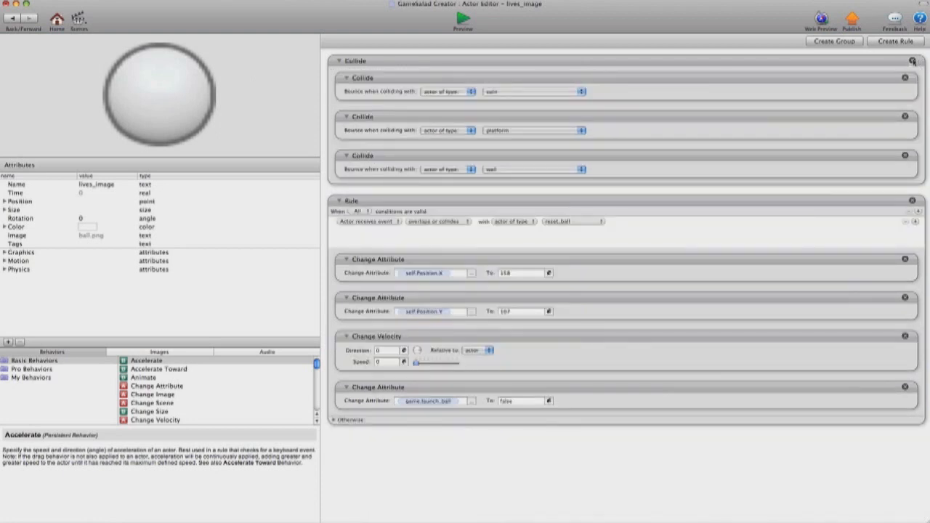
{"action": "left_click", "coordinate": [913, 61]}
{"action": "left_click", "coordinate": [912, 61]}
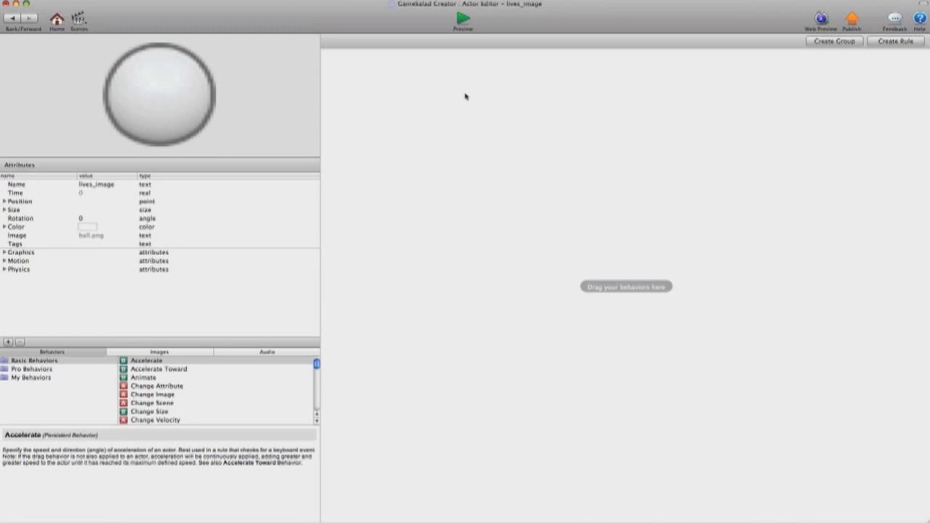
- Preview the game from START to check the single lives_image ball on the ground strip
{"action": "left_click", "coordinate": [463, 19]}
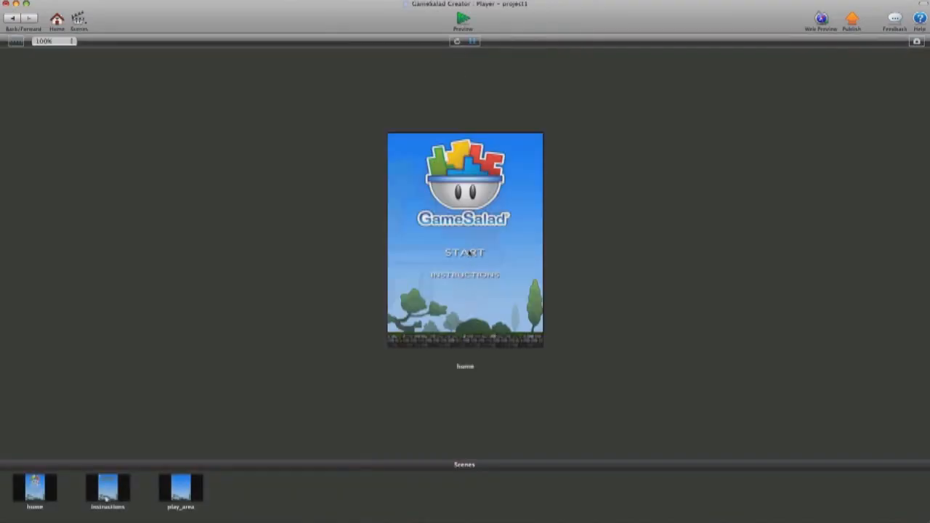
{"action": "left_click", "coordinate": [470, 252]}
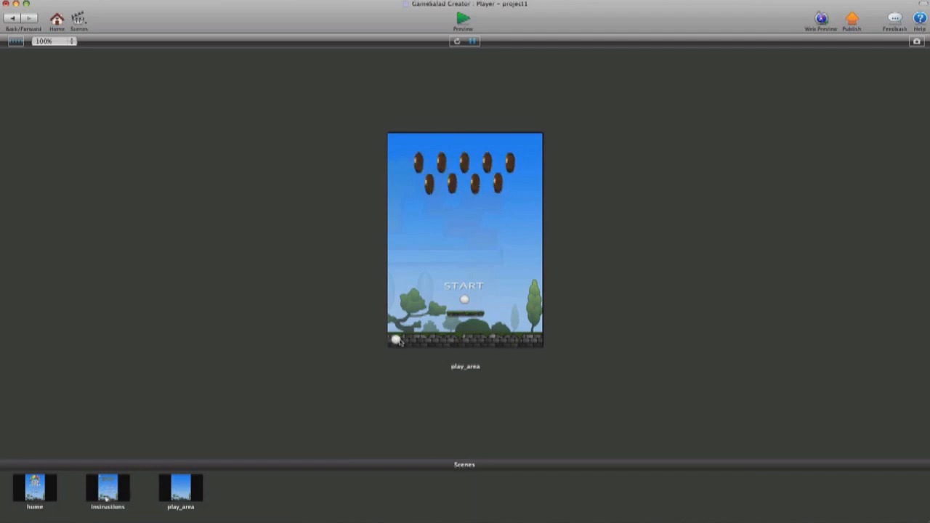
{"action": "left_click", "coordinate": [13, 20]}
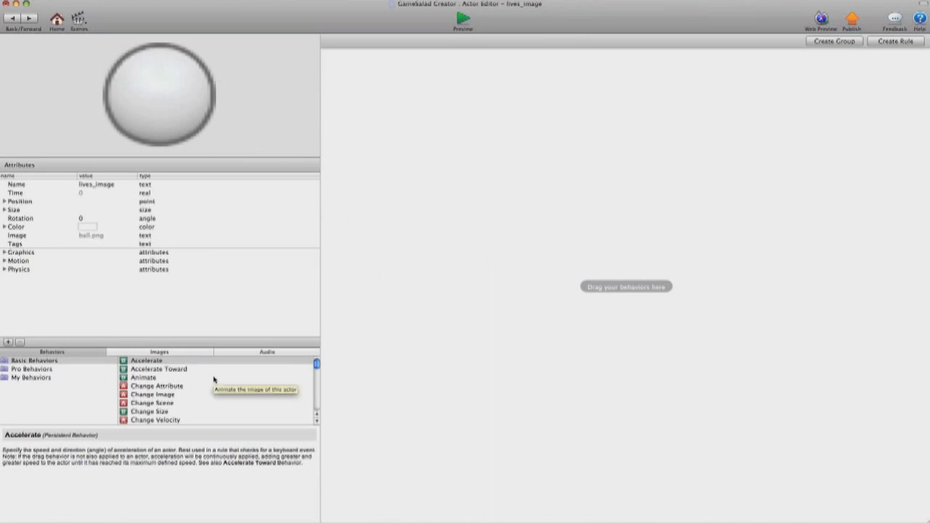
- Add a Replicate behavior to the lives_image actor
{"action": "scroll", "coordinate": [214, 379], "scroll_direction": "down", "scroll_amount": 5}
{"action": "scroll", "coordinate": [213, 379], "scroll_direction": "down", "scroll_amount": 7}
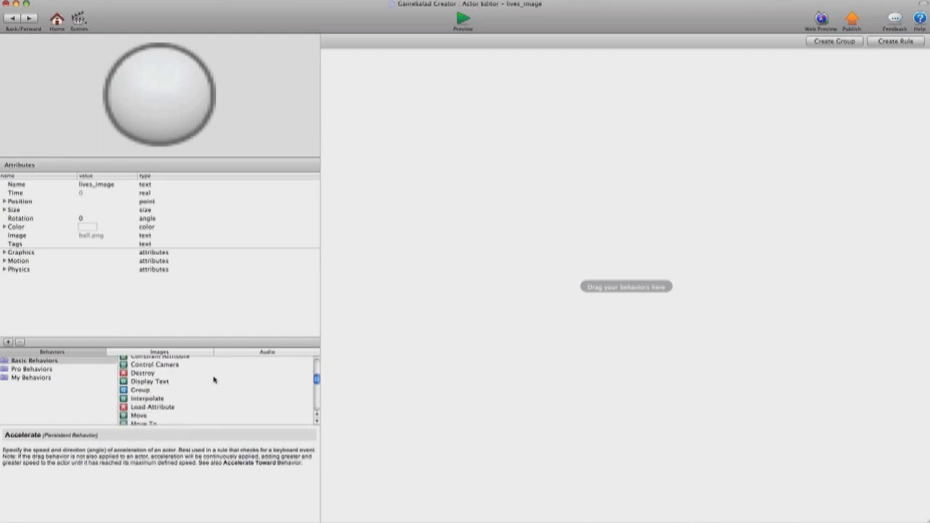
{"action": "scroll", "coordinate": [214, 379], "scroll_direction": "down", "scroll_amount": 3}
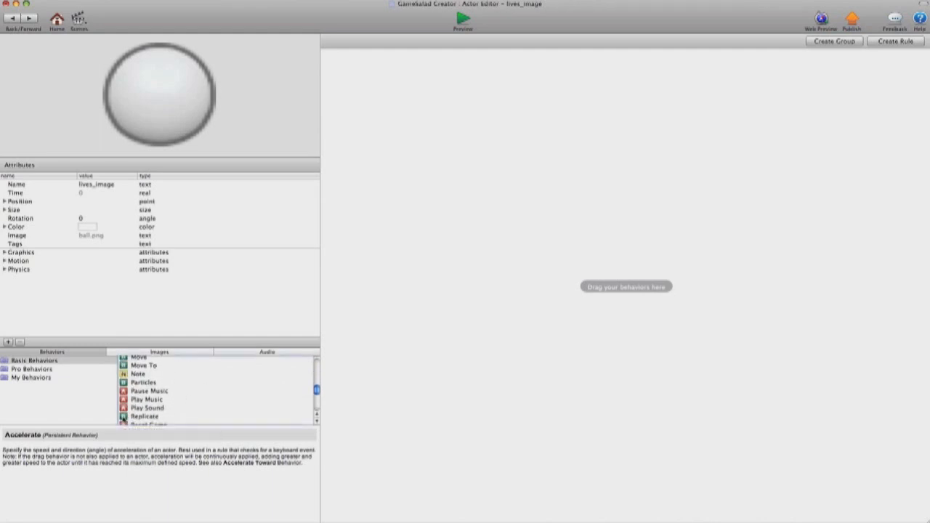
{"action": "left_click_drag", "start_coordinate": [144, 416], "coordinate": [457, 169]}
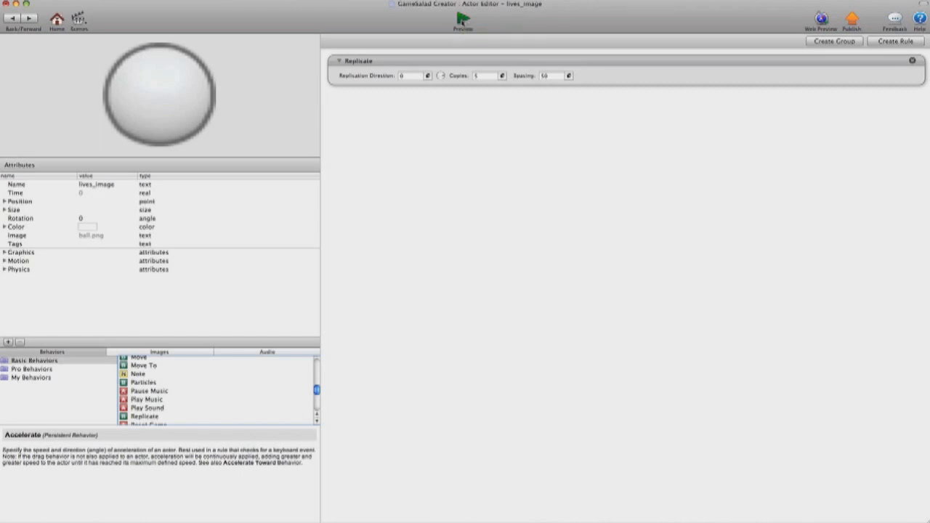
- Preview the play_area scene to check the Replicate behavior's default number and spacing of ball images
{"action": "left_click", "coordinate": [463, 19]}
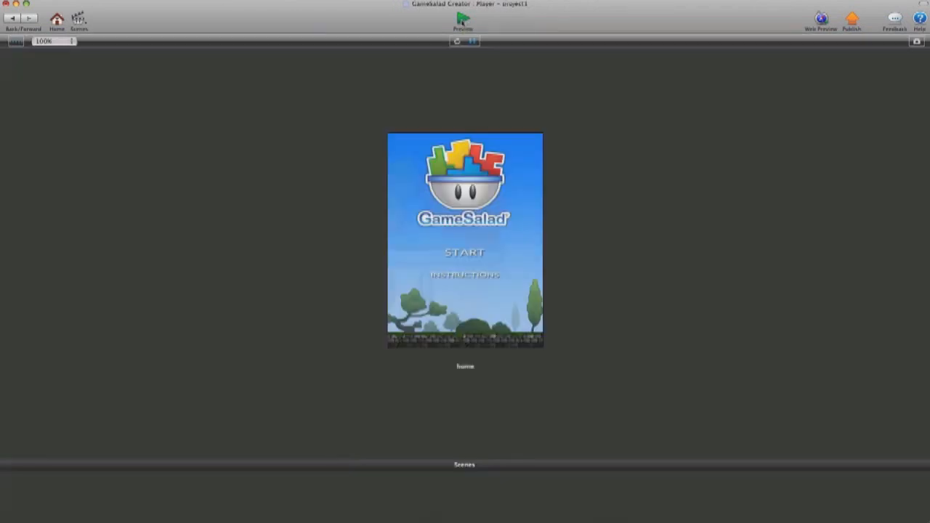
{"action": "left_click", "coordinate": [466, 253]}
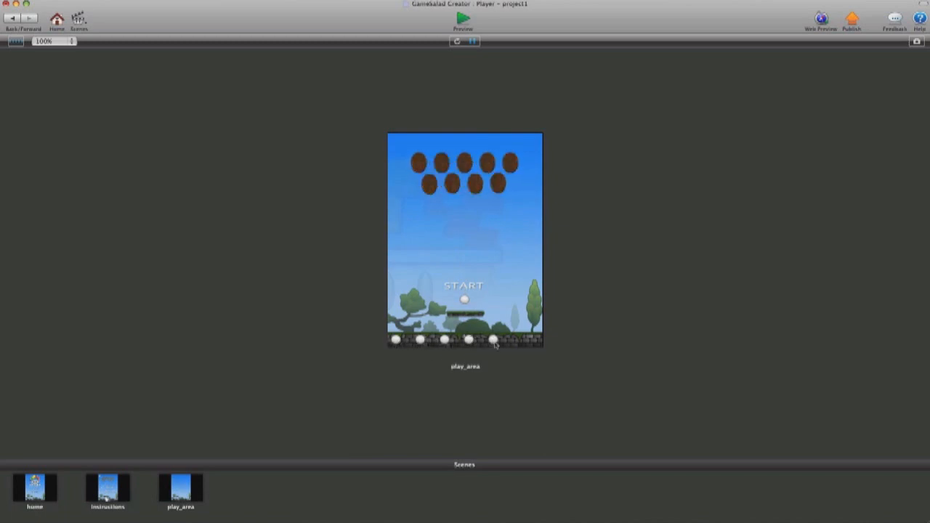
{"action": "left_click", "coordinate": [13, 20]}
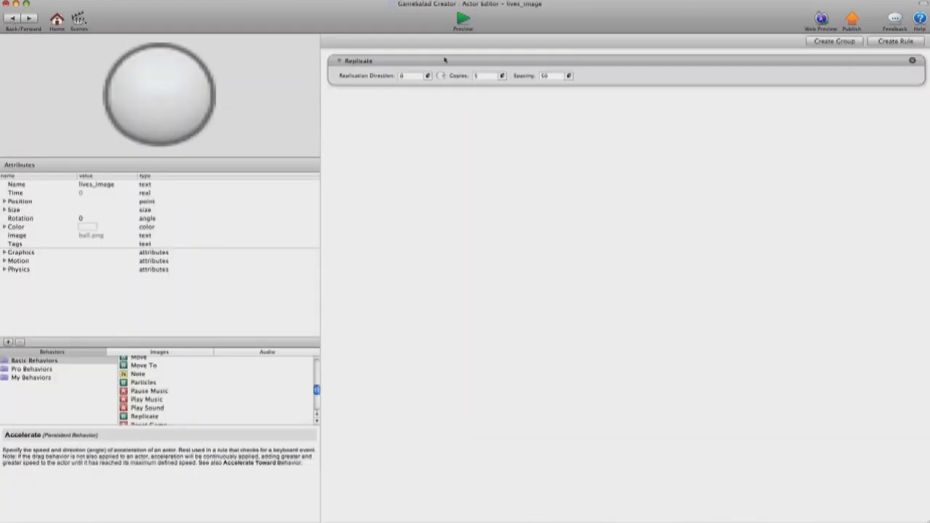
- Set the Replicate behavior to 3 copies with a spacing of 25
{"action": "double_click", "coordinate": [551, 75]}
{"action": "type", "text": "3"}
{"action": "left_click", "coordinate": [479, 76]}
- Preview the game and launch the ball to check the row of life images with the adjusted copies and spacing
{"action": "left_click", "coordinate": [463, 20]}
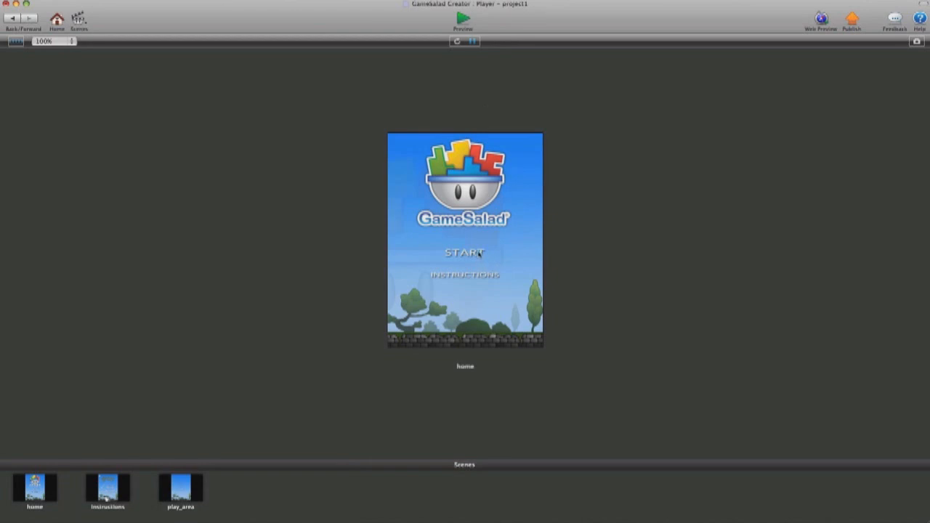
{"action": "left_click", "coordinate": [479, 253]}
{"action": "left_click", "coordinate": [469, 292]}
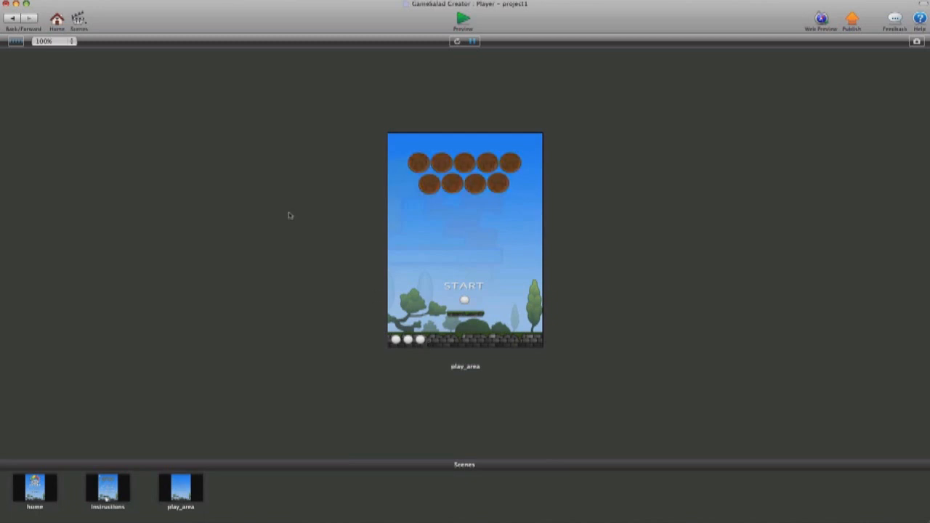
{"action": "left_click", "coordinate": [12, 19]}
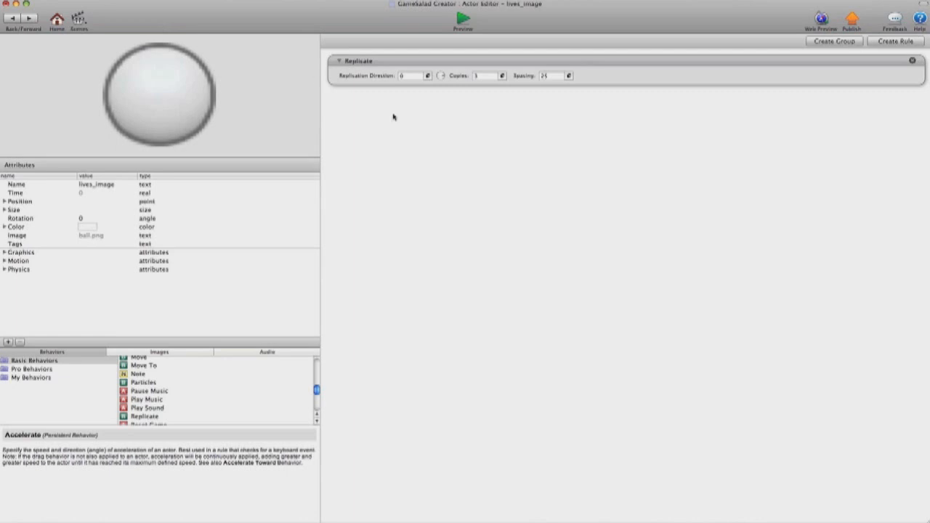
- Set the Replicate behavior's number of copies to the expression game.Lives
{"action": "left_click", "coordinate": [502, 75]}
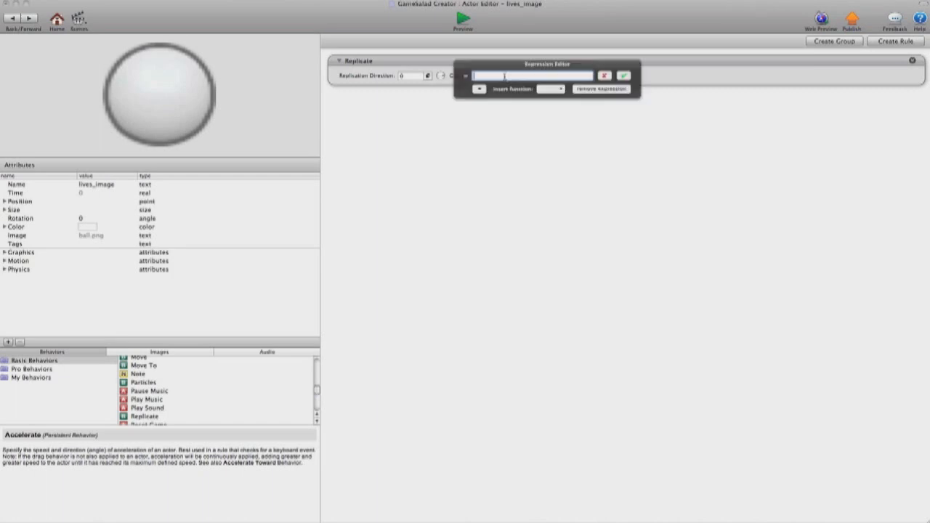
{"action": "left_click", "coordinate": [479, 88]}
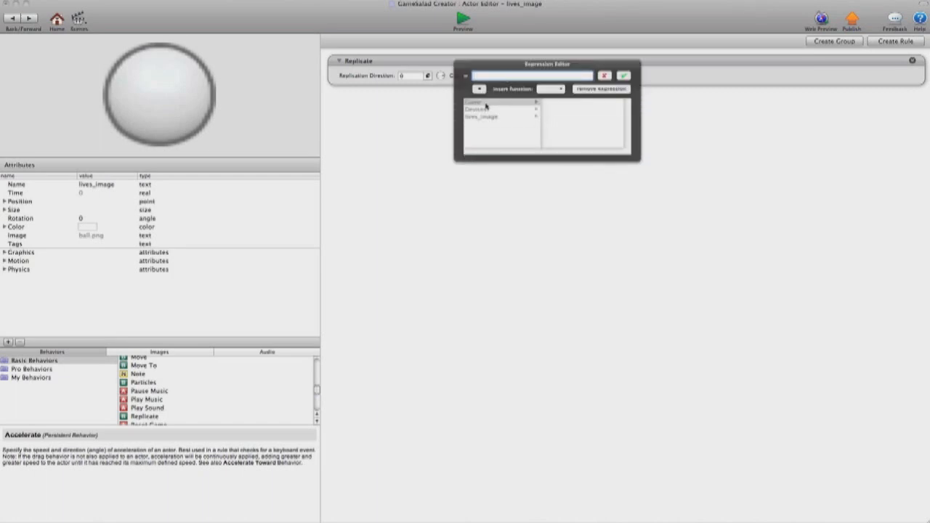
{"action": "left_click", "coordinate": [486, 103]}
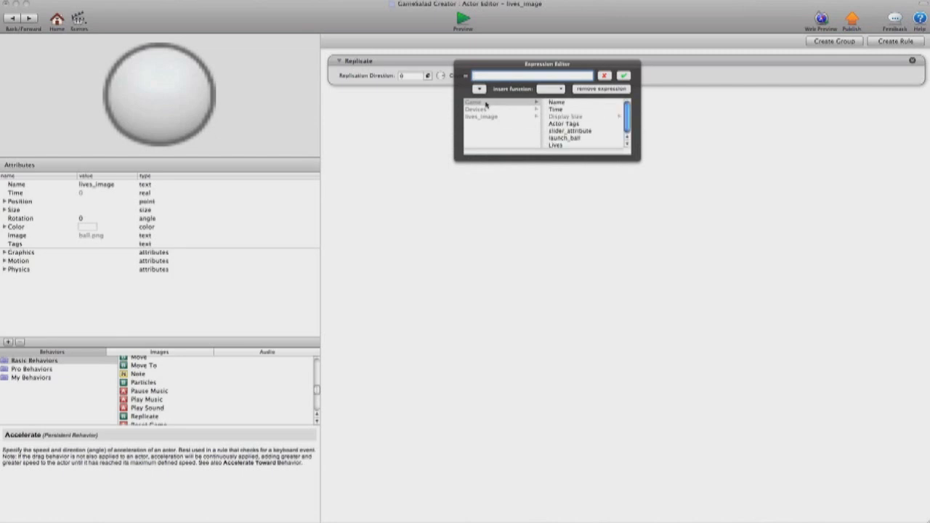
{"action": "left_click", "coordinate": [556, 145]}
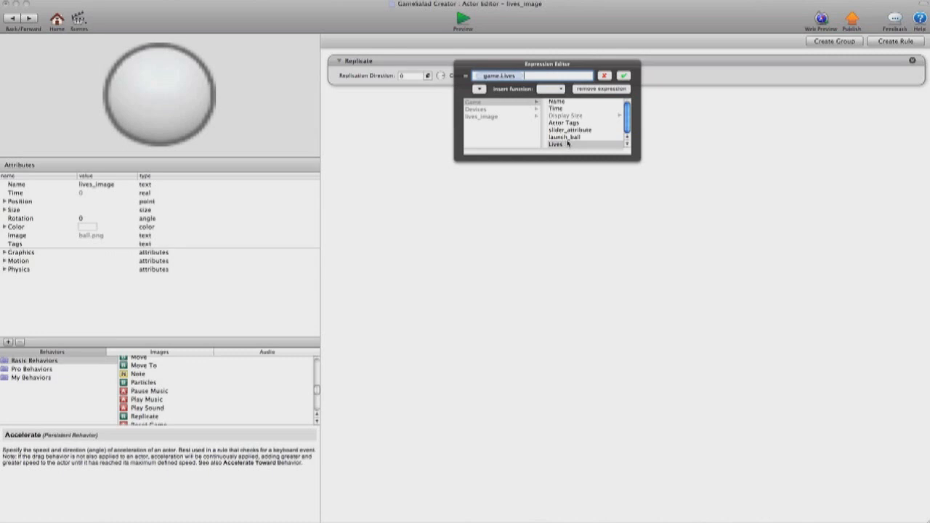
{"action": "left_click", "coordinate": [624, 75]}
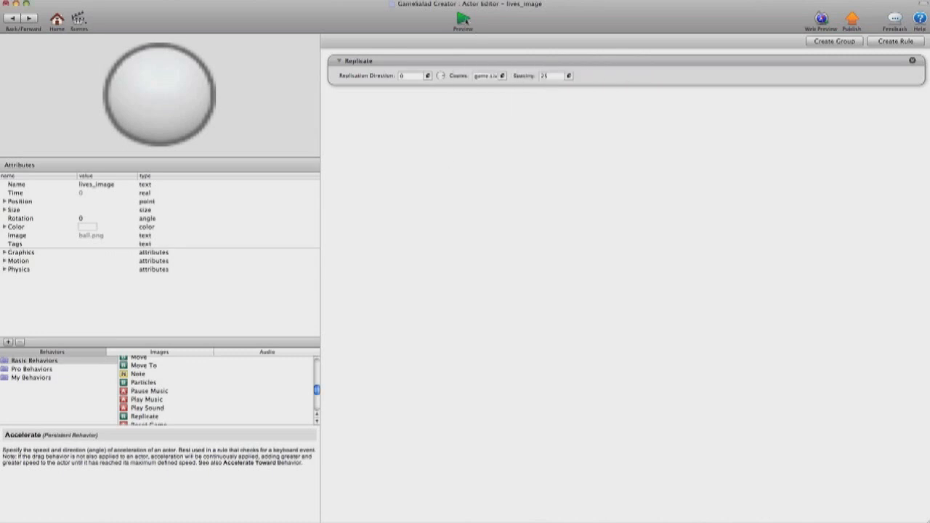
- Preview the game and relaunch the ball after each loss to test how the life images follow game.Lives
{"action": "left_click", "coordinate": [463, 20]}
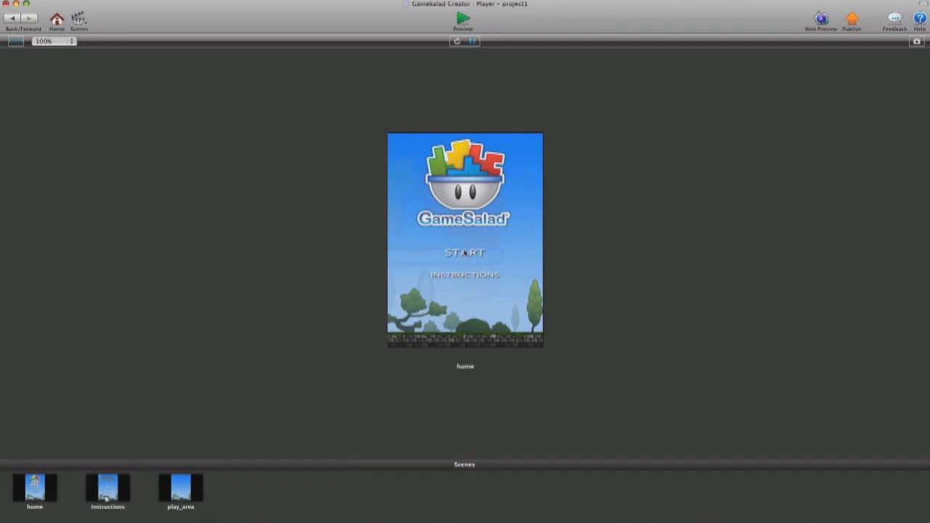
{"action": "left_click", "coordinate": [467, 255]}
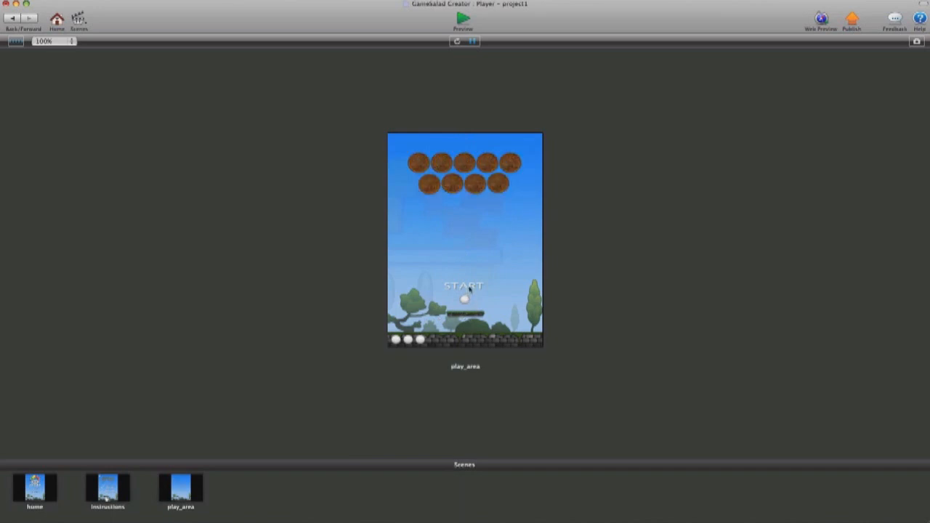
{"action": "left_click", "coordinate": [468, 288]}
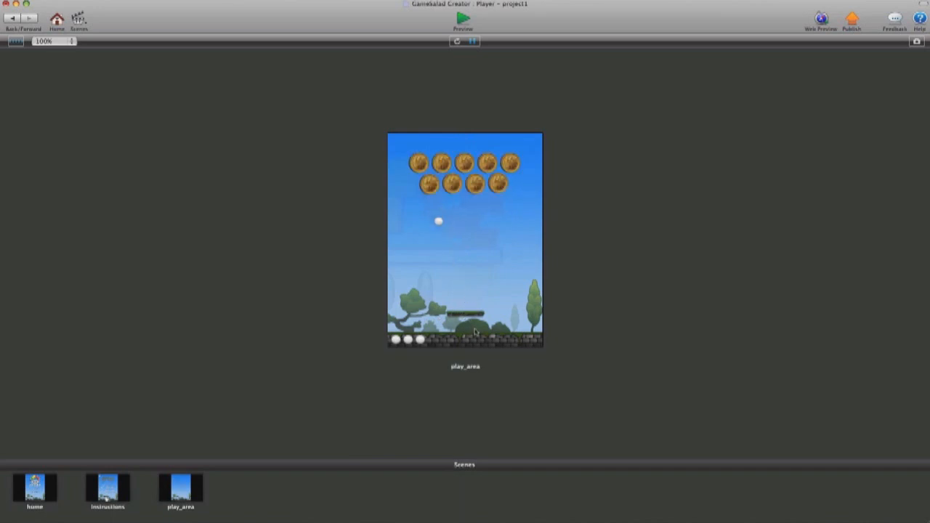
{"action": "left_click", "coordinate": [470, 291]}
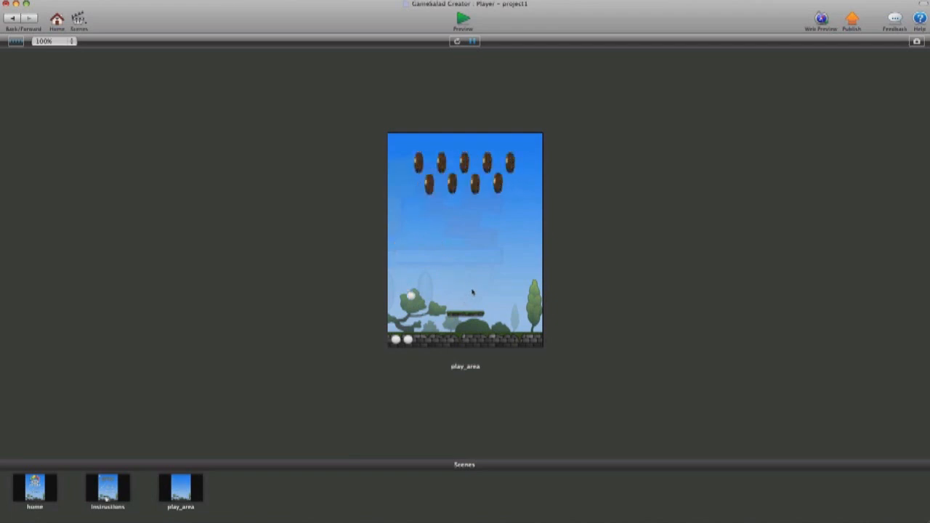
{"action": "left_click", "coordinate": [473, 291]}
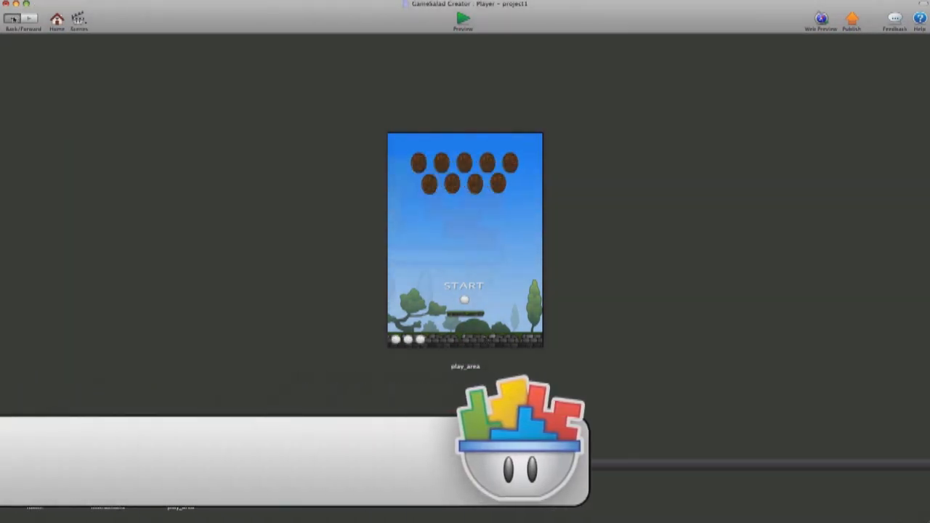
{"action": "left_click", "coordinate": [13, 19]}
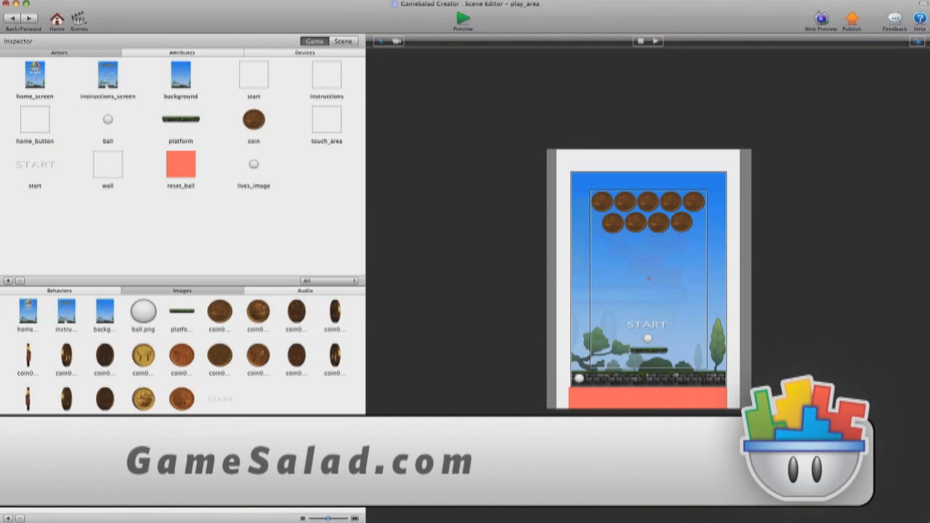
- Import the you_lose.png image from the coin catcher folder and create a you_lose actor from it
{"action": "left_click", "coordinate": [8, 517]}
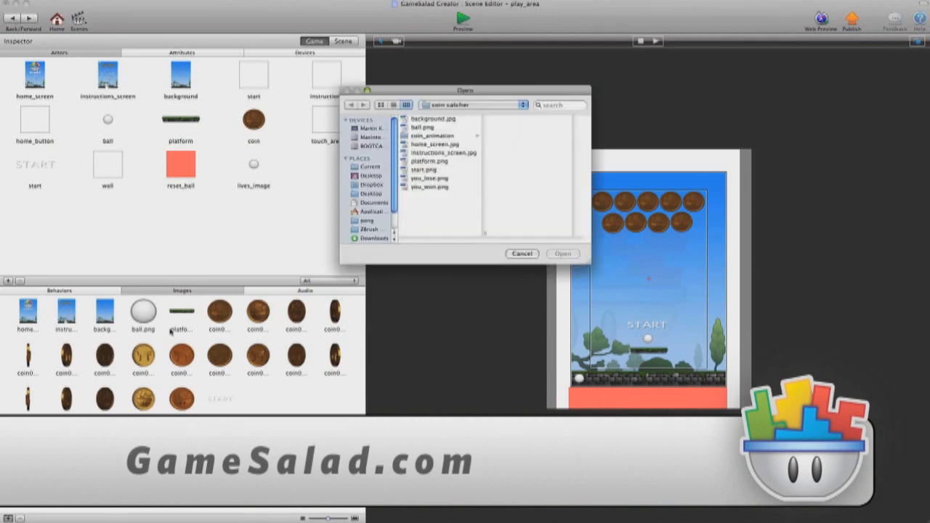
{"action": "left_click", "coordinate": [430, 178]}
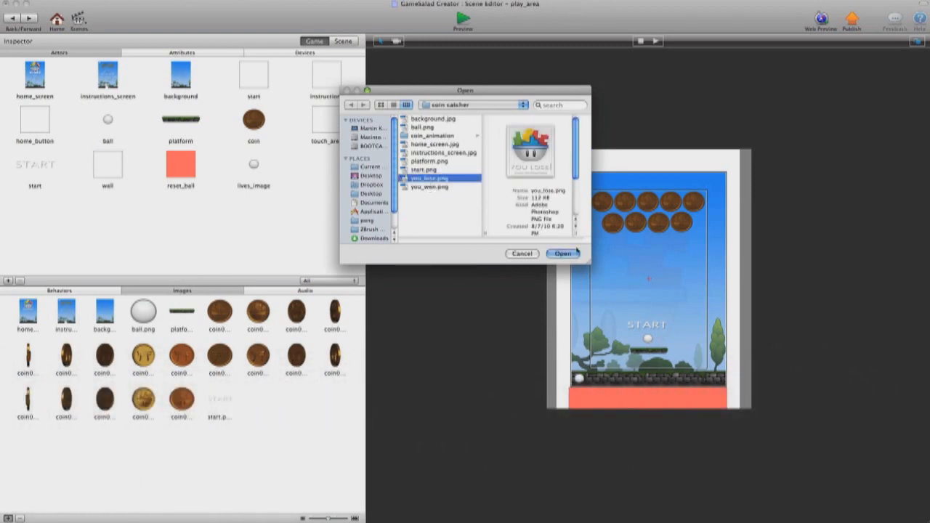
{"action": "left_click", "coordinate": [559, 253]}
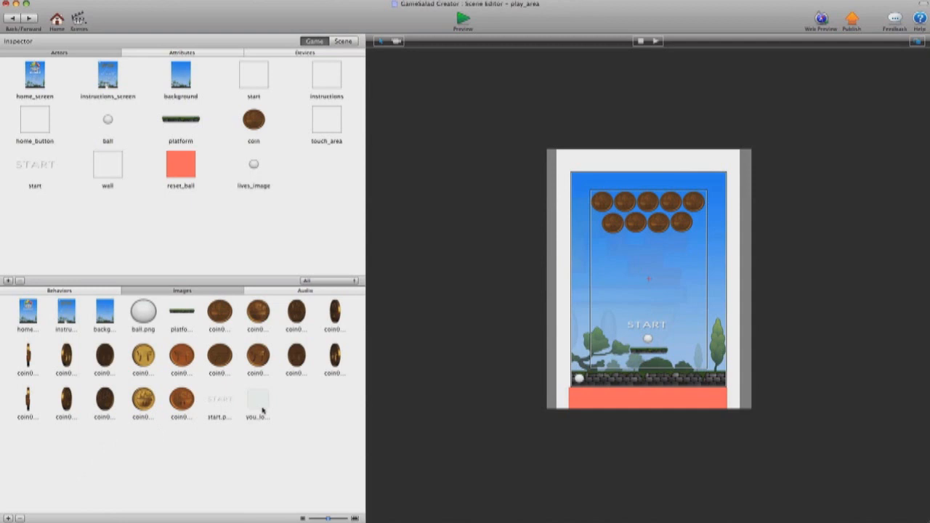
{"action": "left_click_drag", "start_coordinate": [262, 405], "coordinate": [303, 205]}
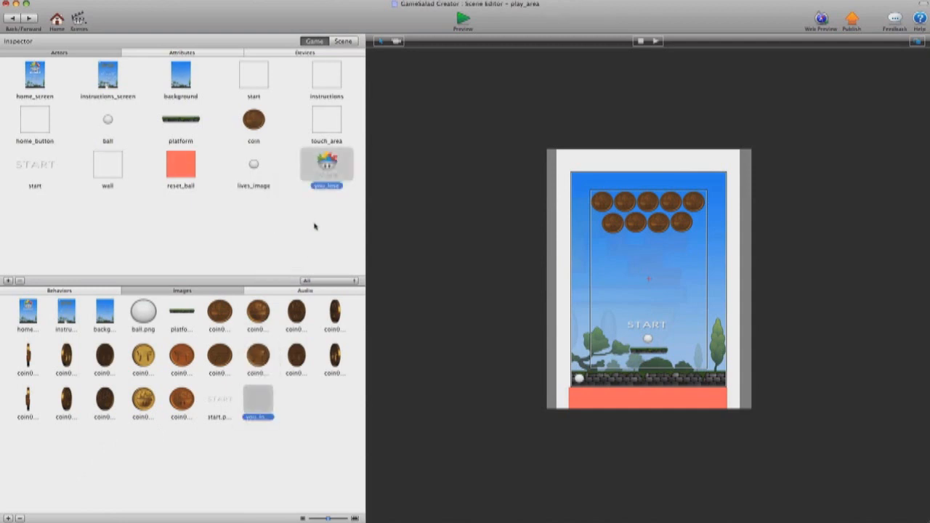
{"action": "left_click", "coordinate": [316, 222]}
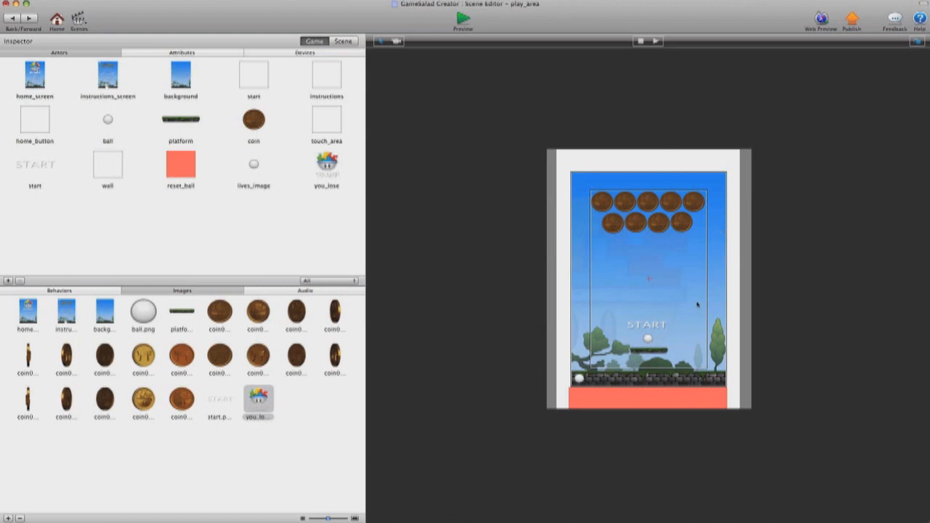
- Create a rule in the background actor with the attribute condition game.Lives = 0
{"action": "double_click", "coordinate": [181, 73]}
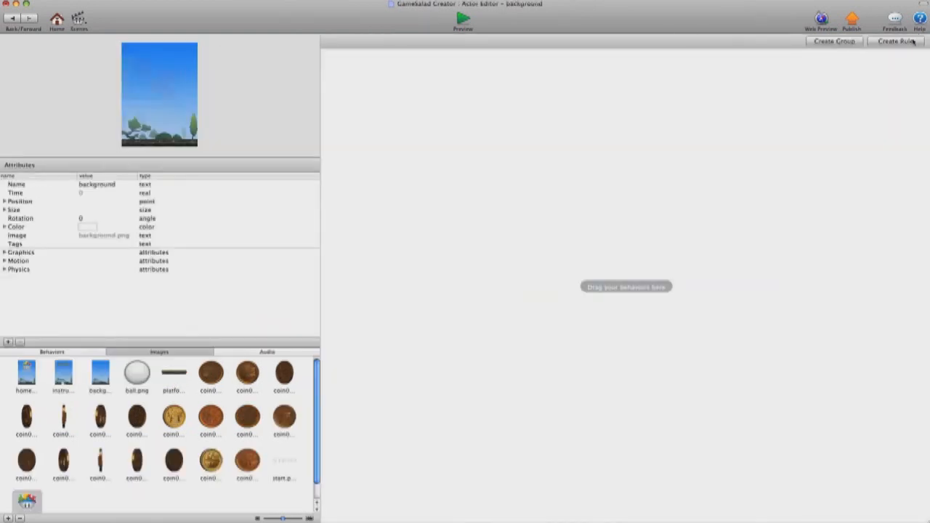
{"action": "left_click", "coordinate": [896, 42]}
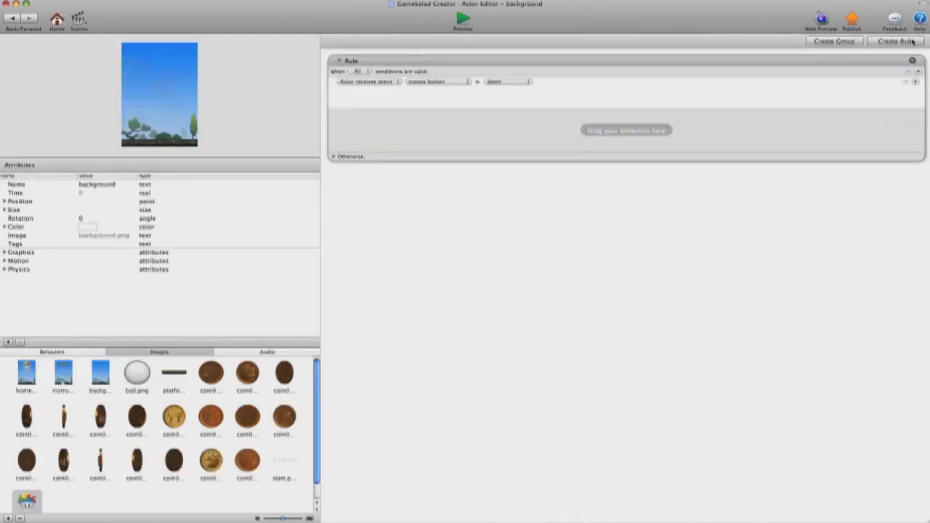
{"action": "left_click", "coordinate": [383, 81]}
{"action": "left_click", "coordinate": [380, 88]}
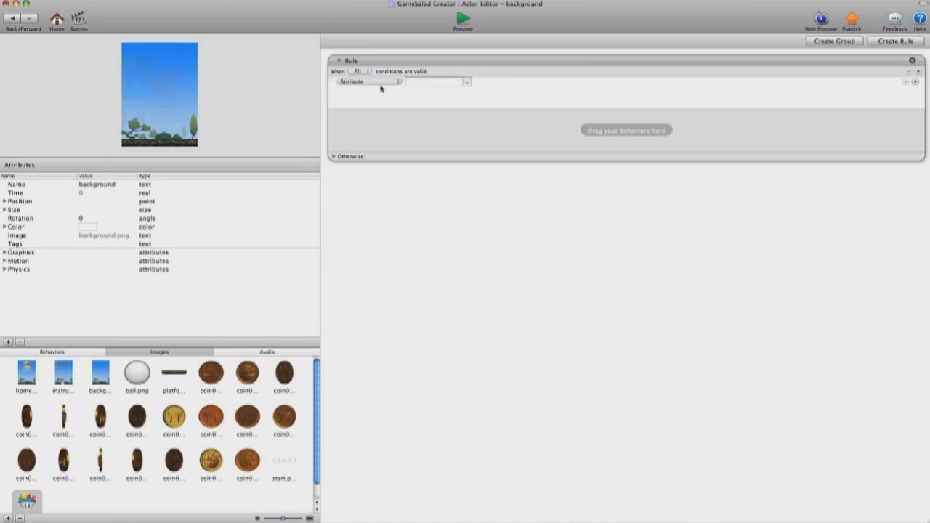
{"action": "left_click", "coordinate": [467, 82]}
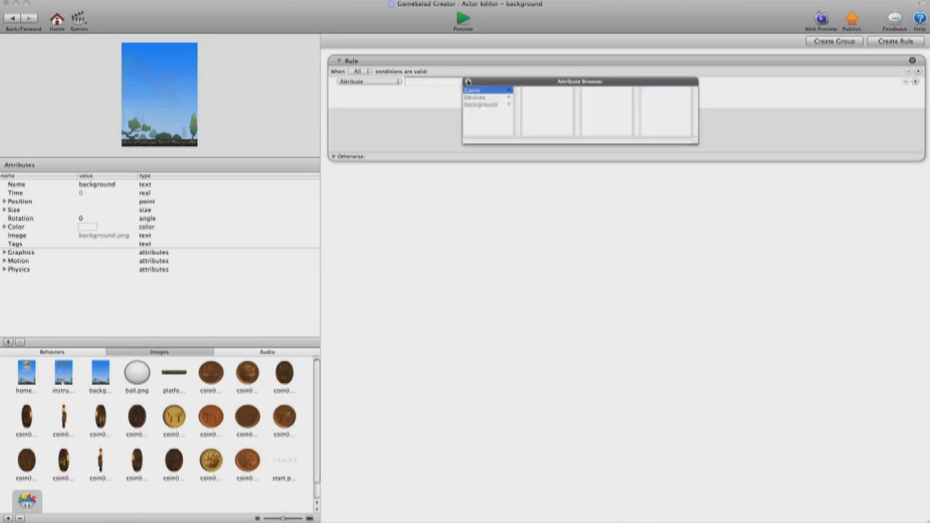
{"action": "left_click", "coordinate": [477, 91]}
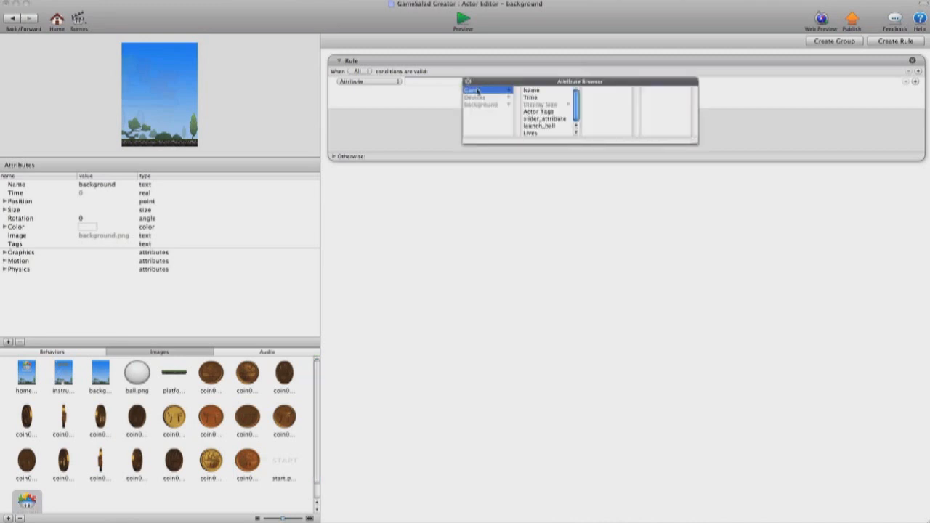
{"action": "double_click", "coordinate": [533, 133]}
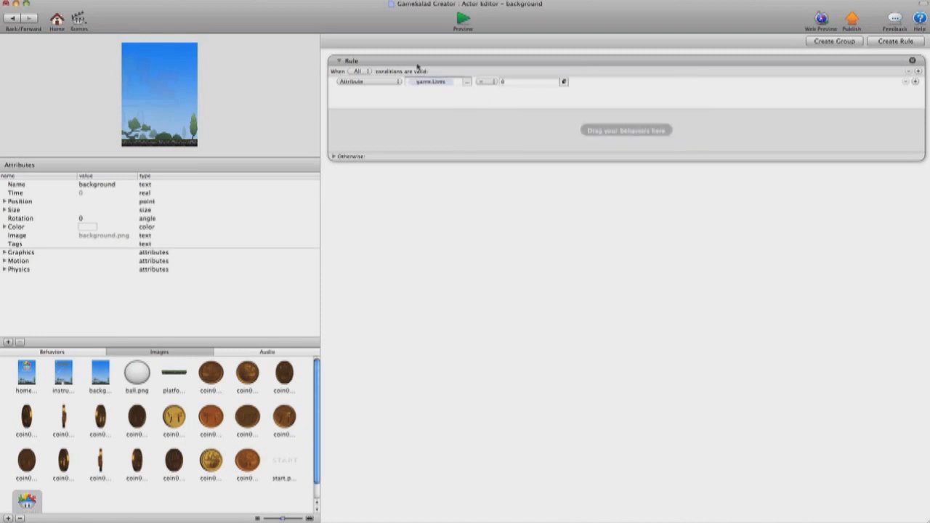
{"action": "left_click", "coordinate": [491, 82]}
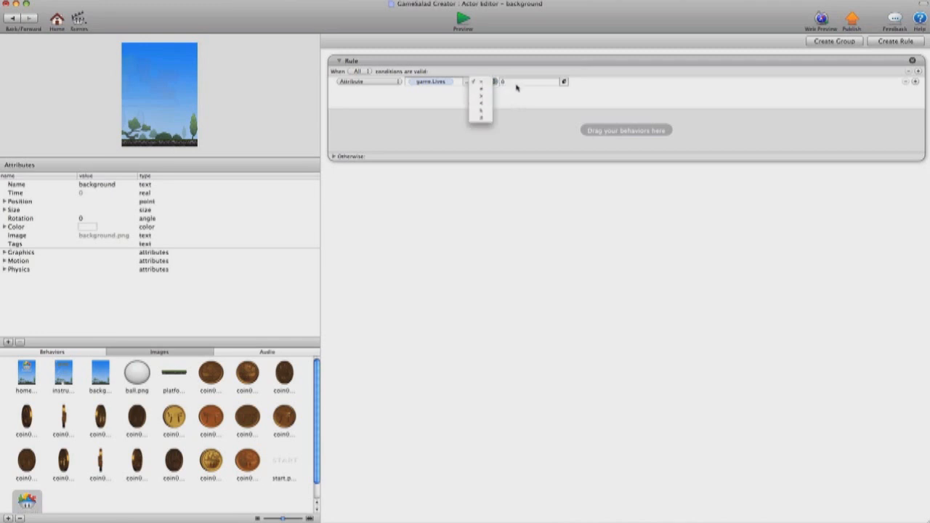
{"action": "left_click", "coordinate": [520, 101]}
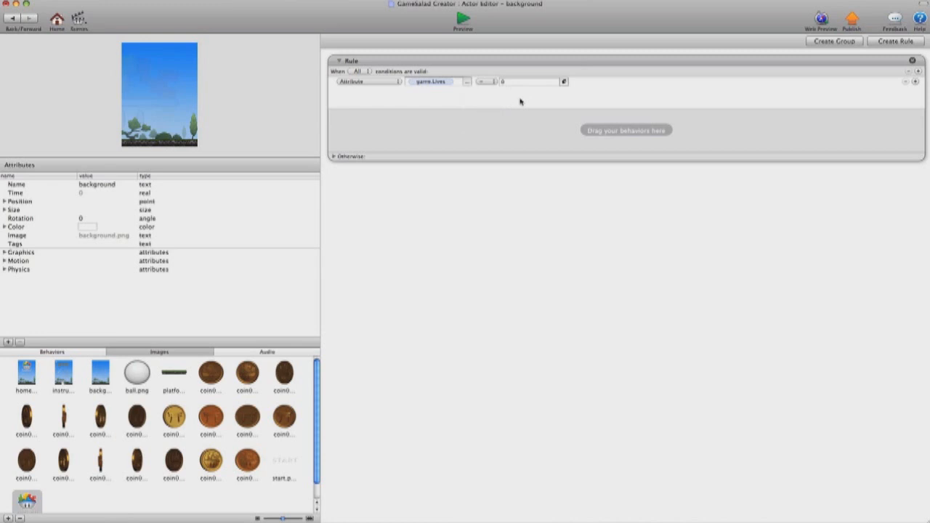
- Add a Spawn Actor behavior to the background's rule and set it to spawn the you_lose actor
{"action": "left_click", "coordinate": [81, 353]}
{"action": "scroll", "coordinate": [217, 391], "scroll_direction": "down", "scroll_amount": 2}
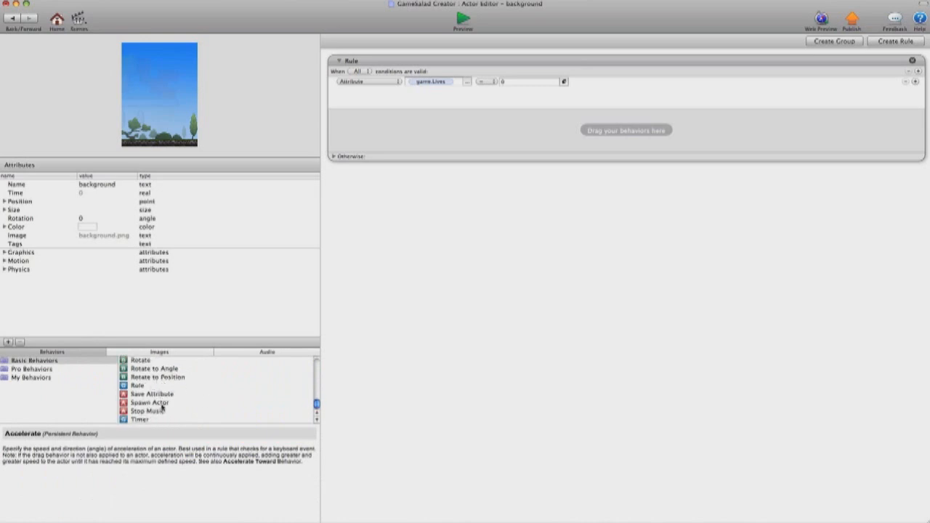
{"action": "left_click_drag", "start_coordinate": [163, 404], "coordinate": [474, 133]}
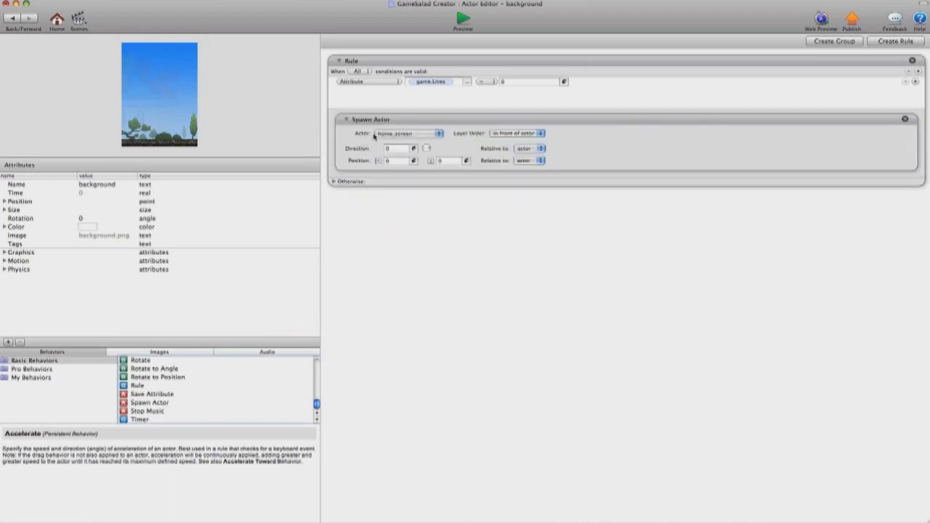
{"action": "left_click", "coordinate": [408, 134]}
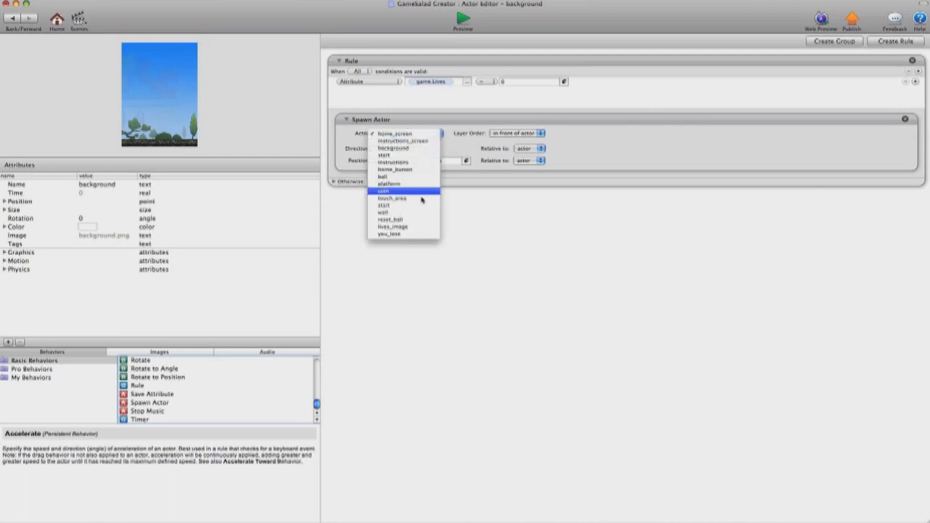
{"action": "left_click", "coordinate": [399, 235]}
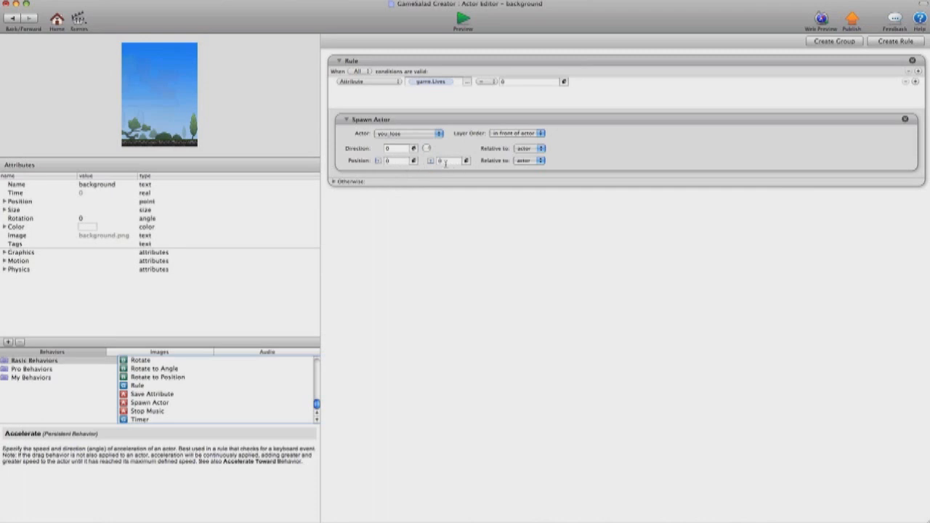
- Set the Spawn Actor position to X 160 and Y 210
{"action": "left_click", "coordinate": [399, 161]}
{"action": "type", "text": "10"}
{"action": "key", "text": "Tab"}
{"action": "type", "text": "210"}
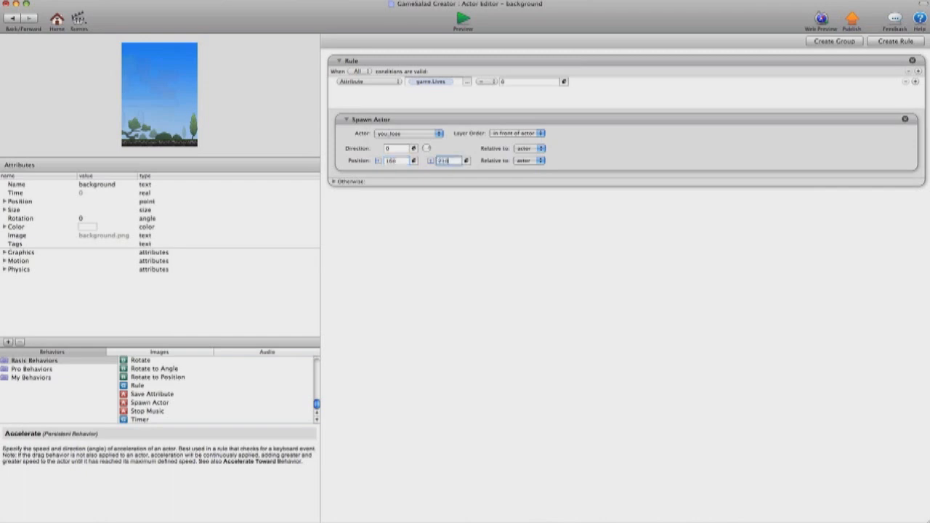
{"action": "left_click", "coordinate": [470, 216]}
- Preview the game and lose every life to check where the you_lose image spawns
{"action": "left_click", "coordinate": [463, 20]}
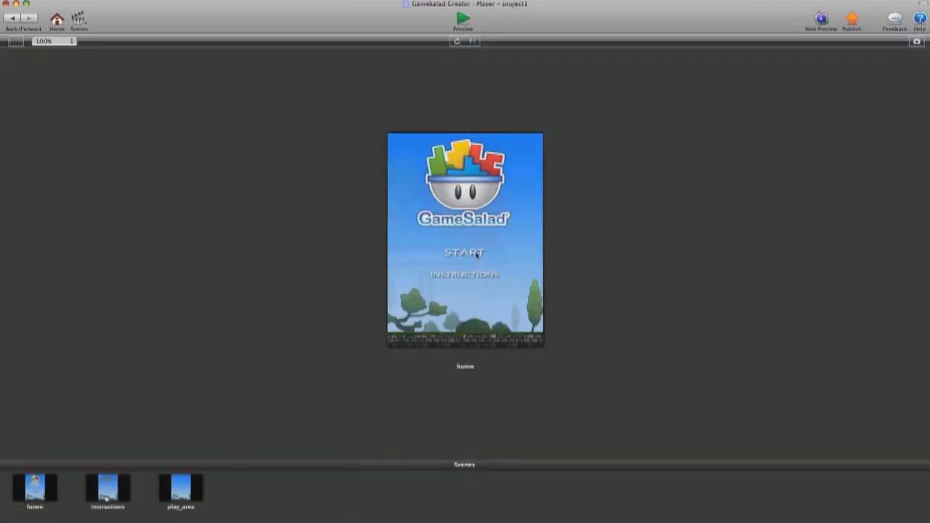
{"action": "left_click", "coordinate": [477, 254]}
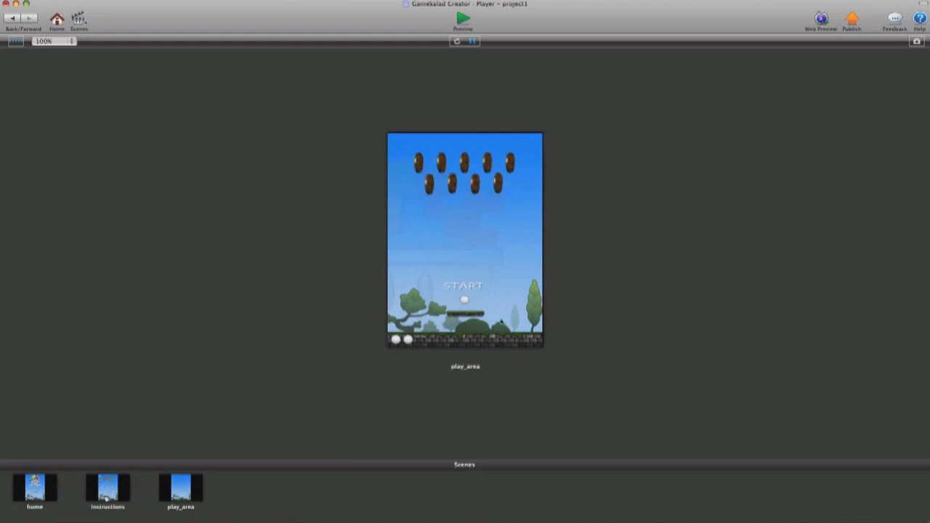
{"action": "left_click", "coordinate": [477, 291]}
{"action": "left_click", "coordinate": [416, 324]}
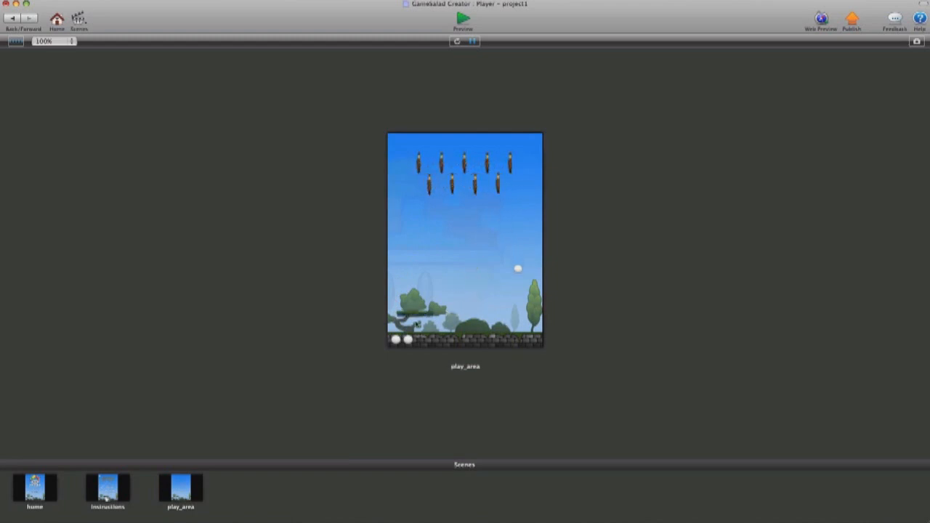
{"action": "left_click", "coordinate": [468, 292]}
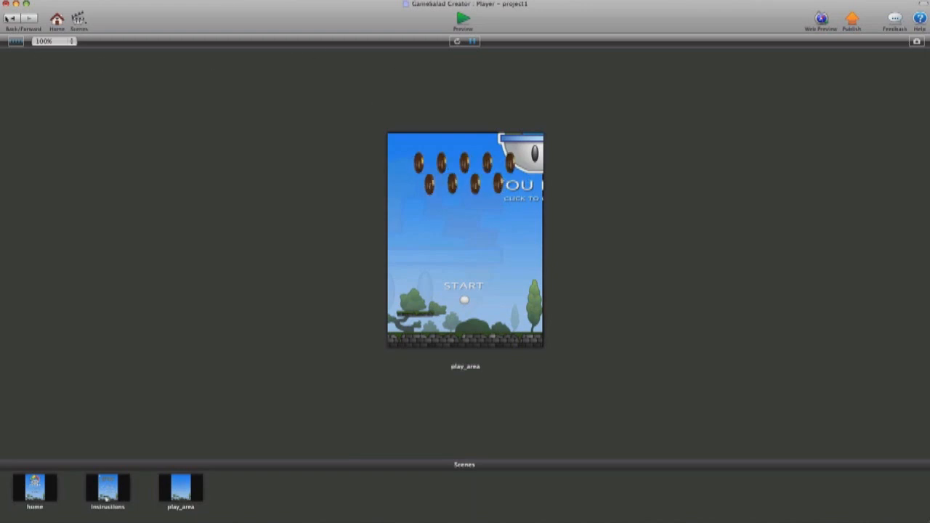
- Return to the background actor and make the Spawn Actor position relative to the scene
{"action": "left_click", "coordinate": [9, 18]}
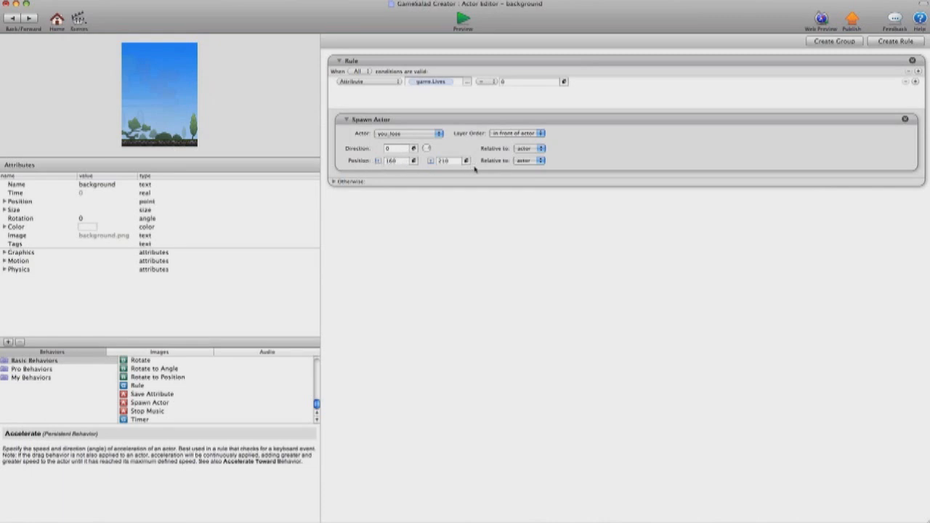
{"action": "left_click", "coordinate": [531, 160]}
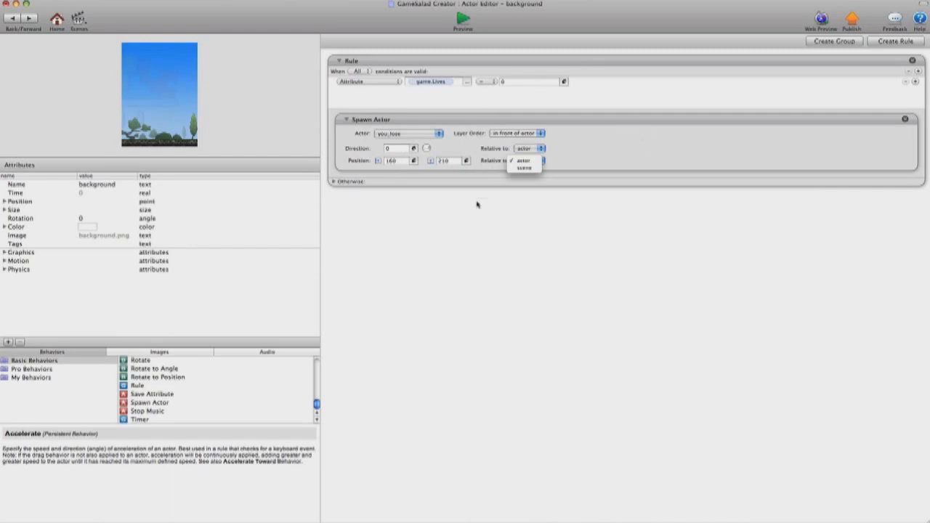
{"action": "left_click", "coordinate": [530, 168]}
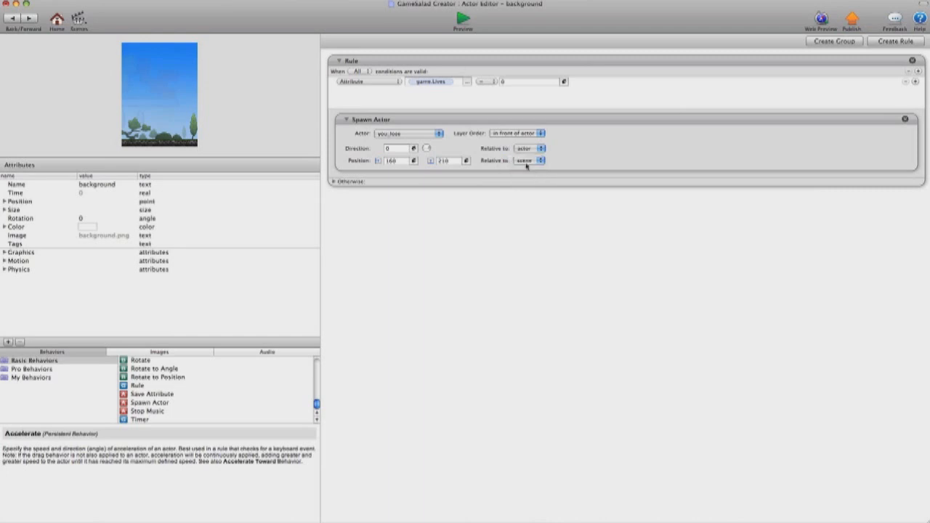
- Preview the game again until the lives run out to check the you_lose placement with the scene-relative position
{"action": "left_click", "coordinate": [462, 22]}
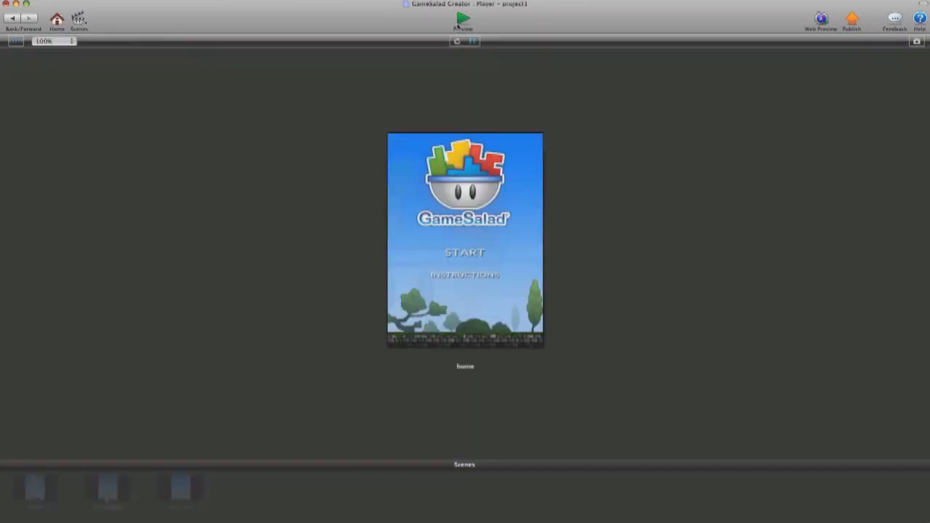
{"action": "left_click", "coordinate": [474, 254]}
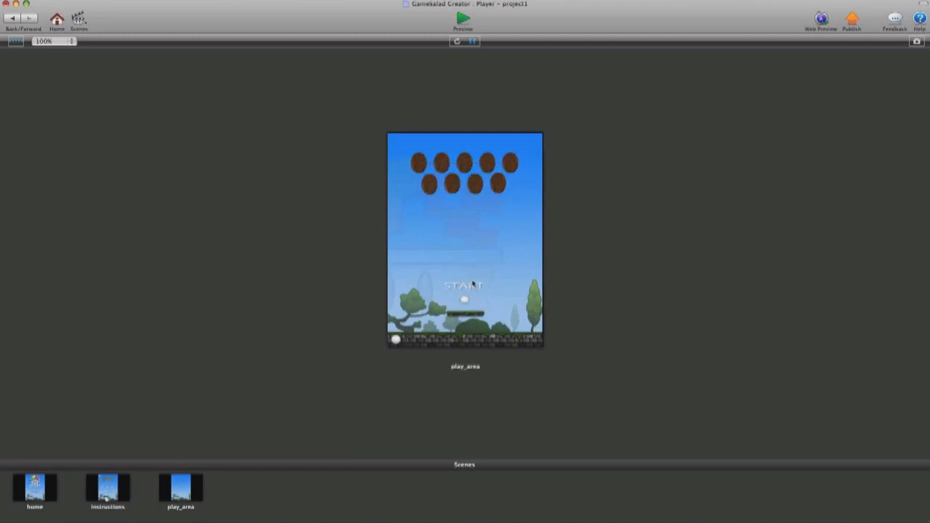
{"action": "left_click", "coordinate": [473, 285]}
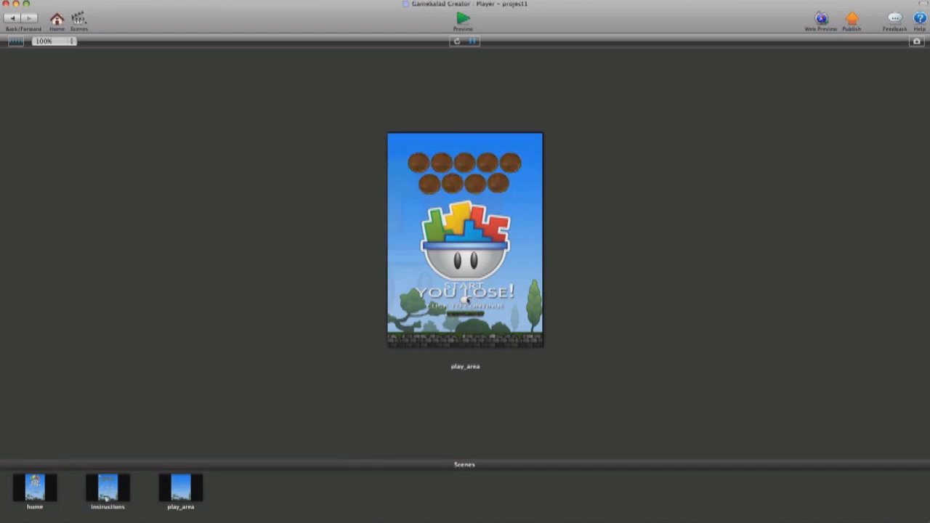
{"action": "left_click", "coordinate": [8, 17]}
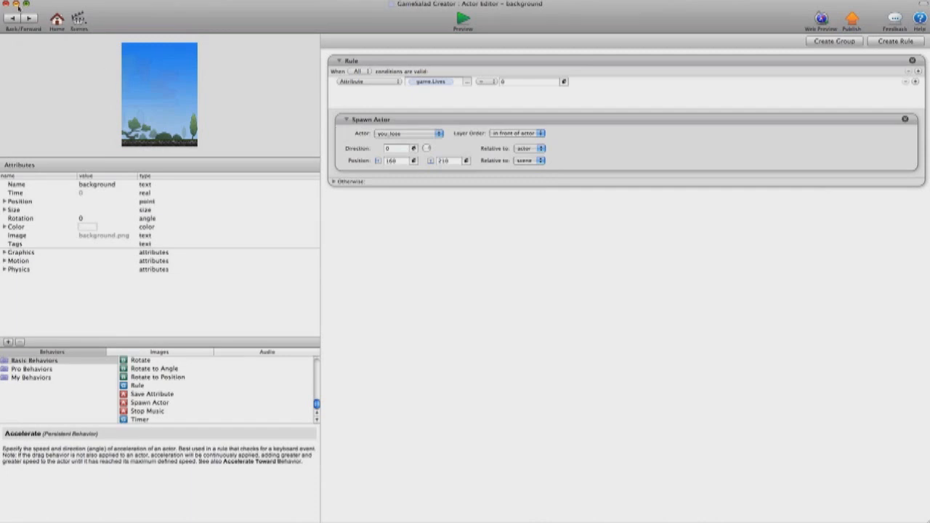
- Open the ball actor from the play_area scene and collapse its existing rules
{"action": "left_click", "coordinate": [14, 18]}
{"action": "left_click", "coordinate": [14, 19]}
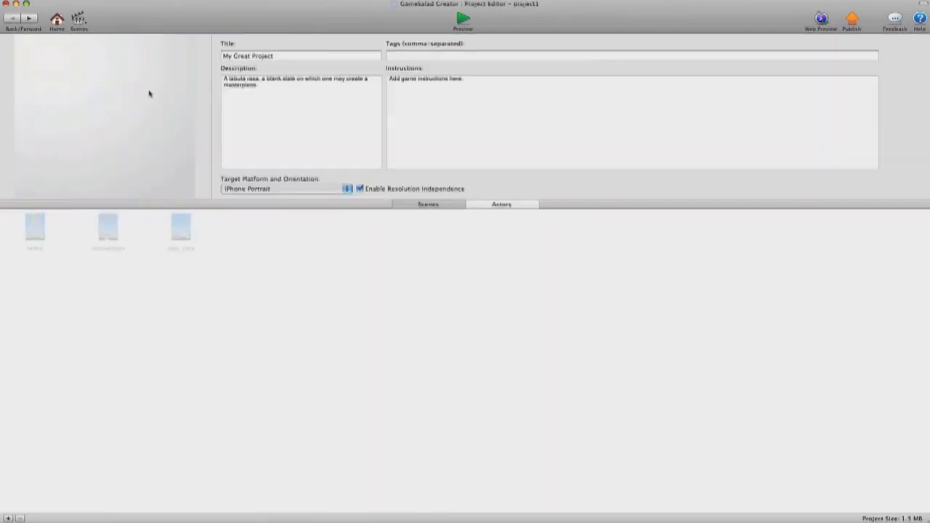
{"action": "left_click", "coordinate": [33, 21]}
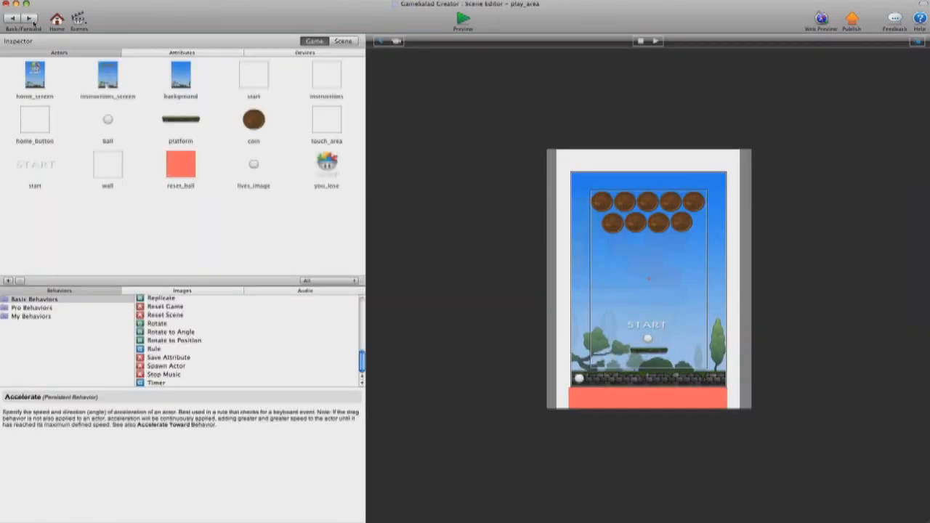
{"action": "double_click", "coordinate": [109, 121]}
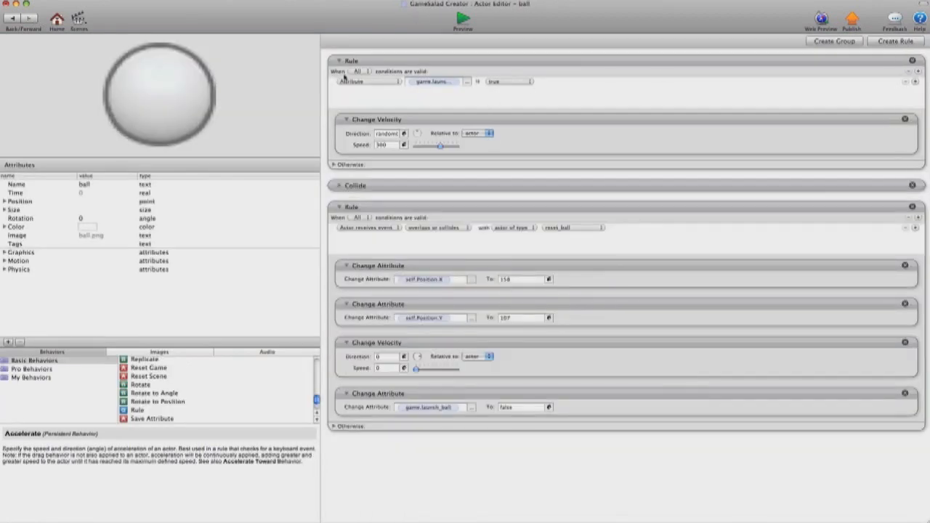
{"action": "left_click", "coordinate": [339, 61]}
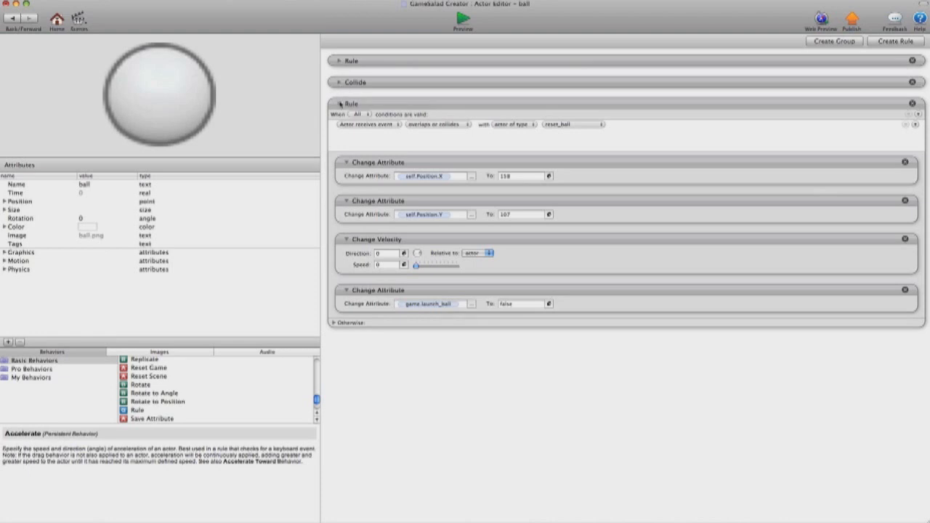
{"action": "left_click", "coordinate": [339, 103]}
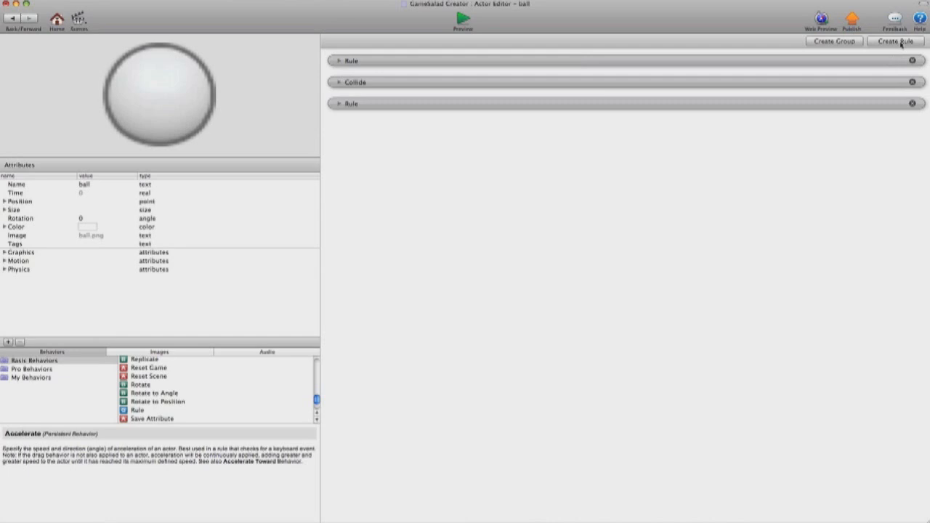
- Create a new rule in the ball actor with the attribute condition game.Lives = 0
{"action": "left_click", "coordinate": [894, 42]}
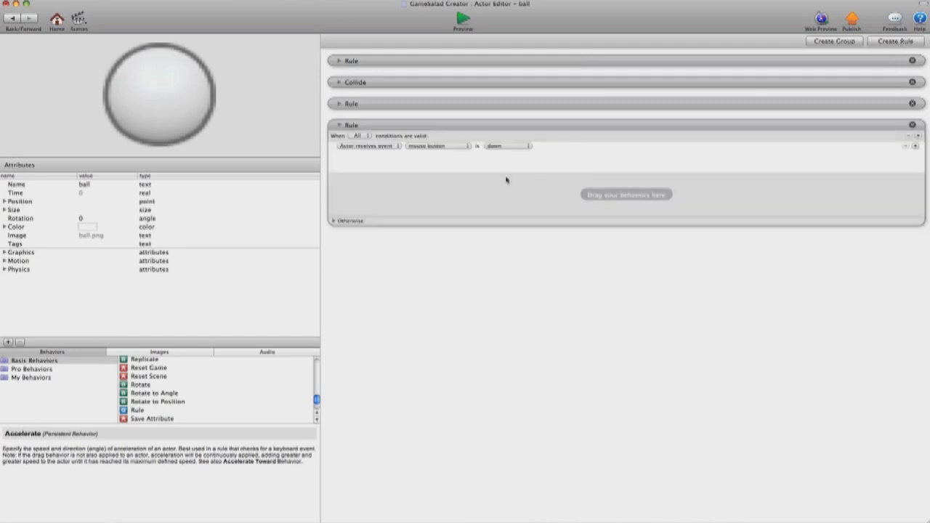
{"action": "left_click", "coordinate": [389, 148]}
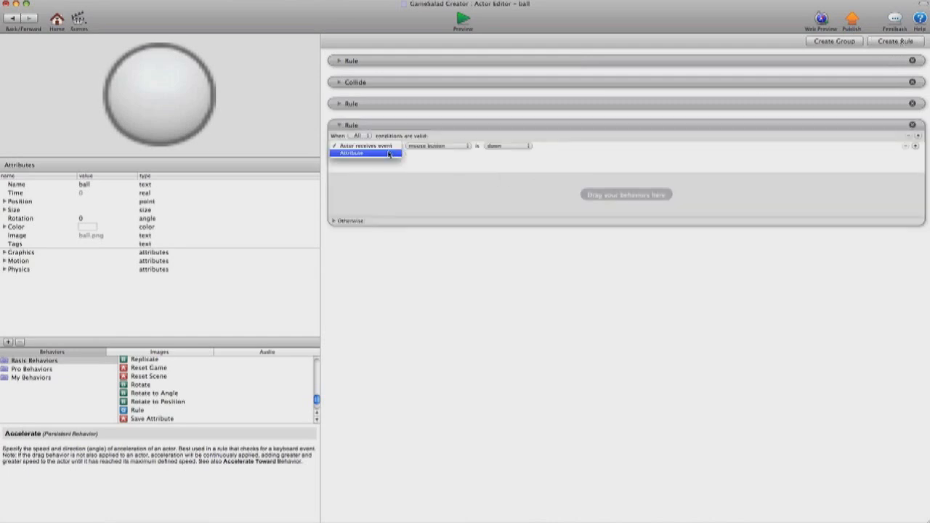
{"action": "left_click", "coordinate": [390, 153]}
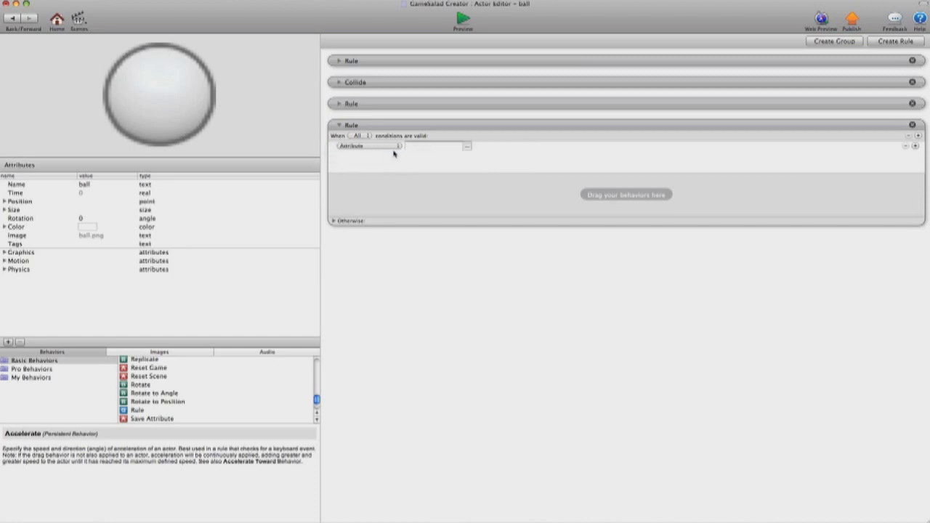
{"action": "left_click", "coordinate": [467, 147]}
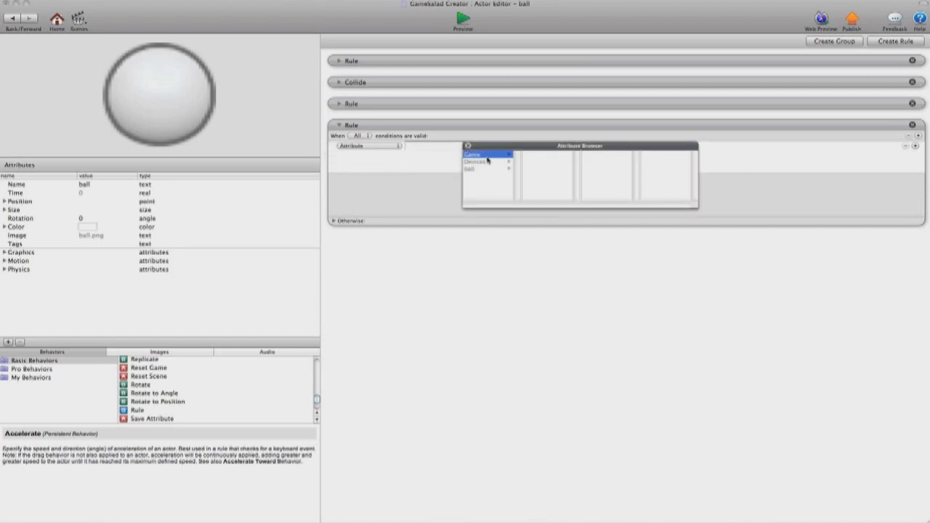
{"action": "left_click", "coordinate": [491, 155]}
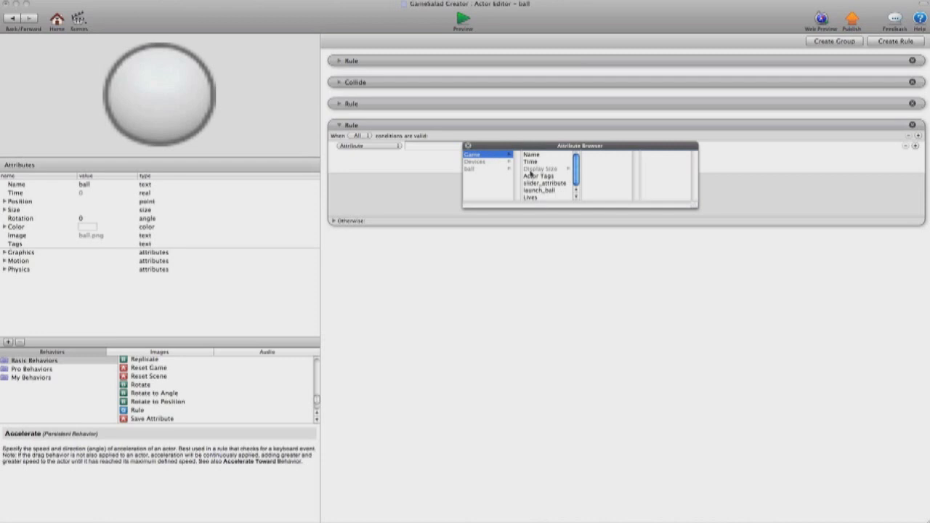
{"action": "double_click", "coordinate": [537, 197]}
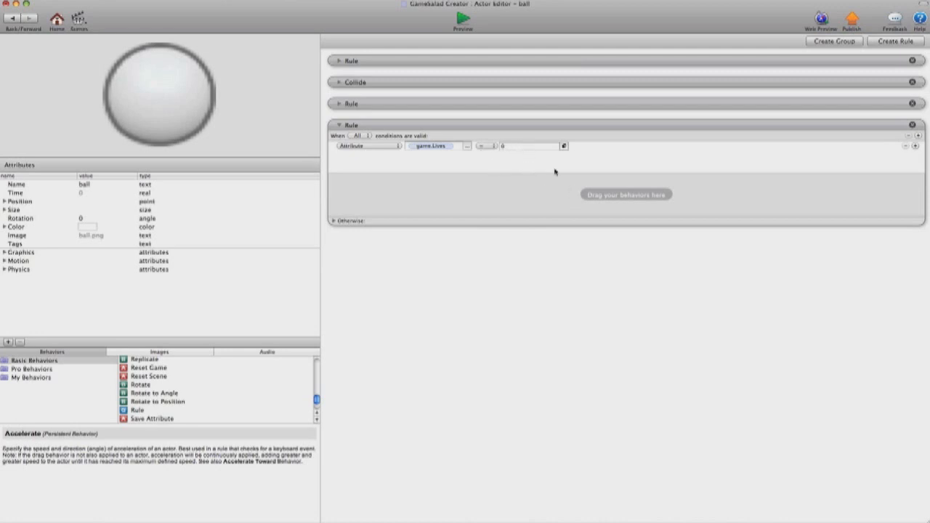
- Add a Destroy behavior to the ball actor's game.Lives = 0 rule
{"action": "scroll", "coordinate": [197, 382], "scroll_direction": "down", "scroll_amount": 3}
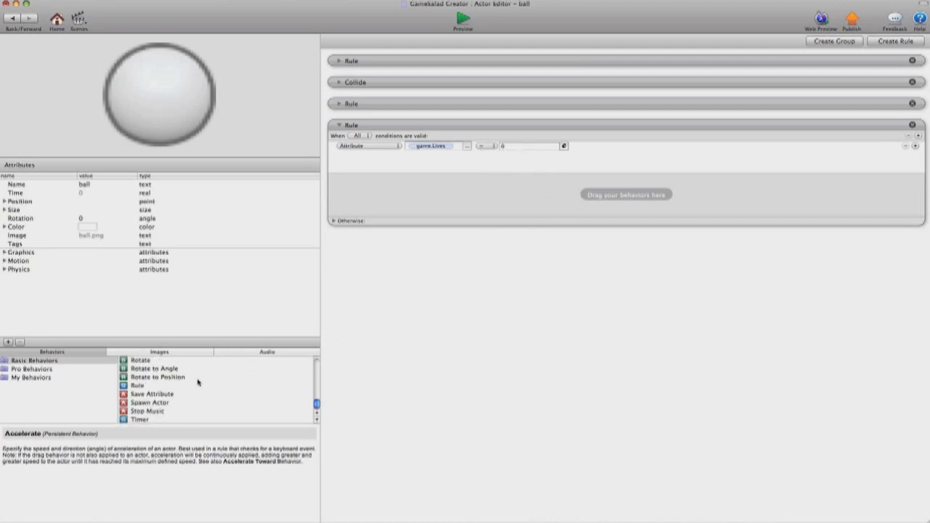
{"action": "scroll", "coordinate": [198, 382], "scroll_direction": "up", "scroll_amount": 10}
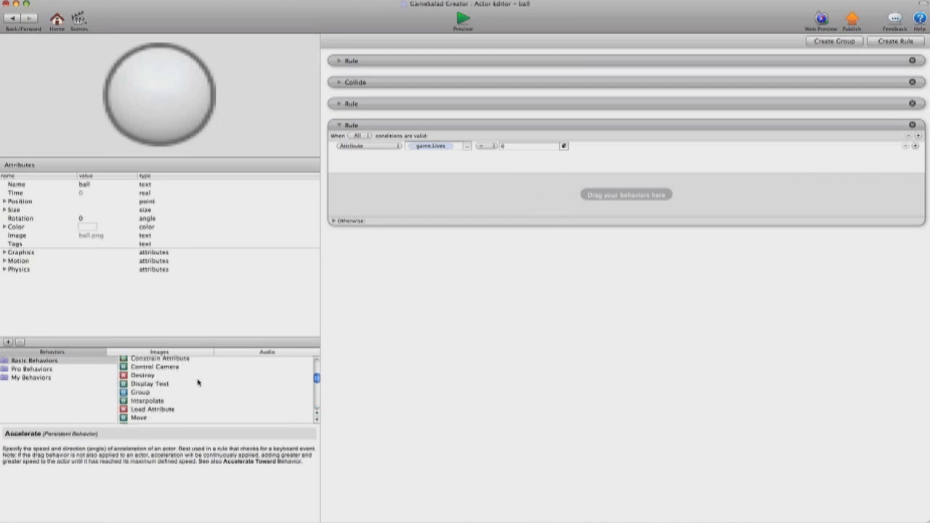
{"action": "scroll", "coordinate": [197, 382], "scroll_direction": "up", "scroll_amount": 5}
{"action": "scroll", "coordinate": [197, 382], "scroll_direction": "down", "scroll_amount": 5}
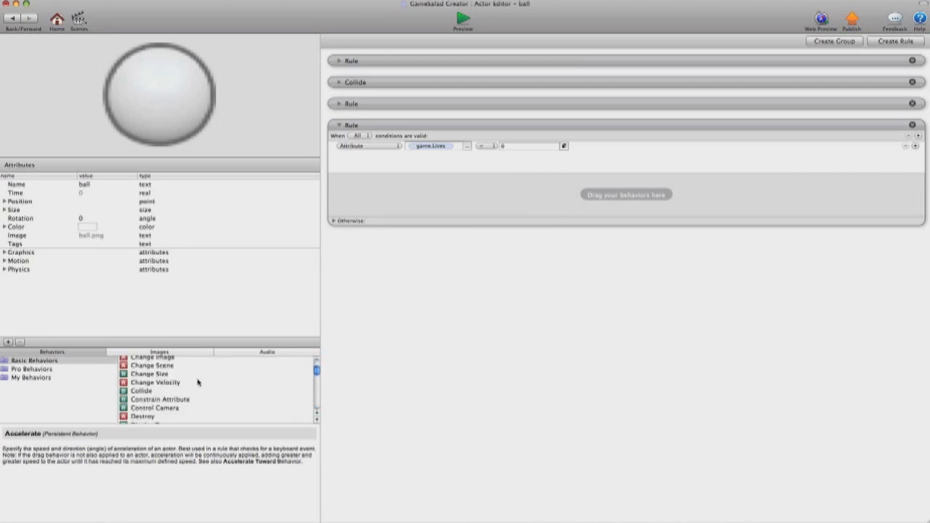
{"action": "left_click_drag", "start_coordinate": [126, 400], "coordinate": [411, 196]}
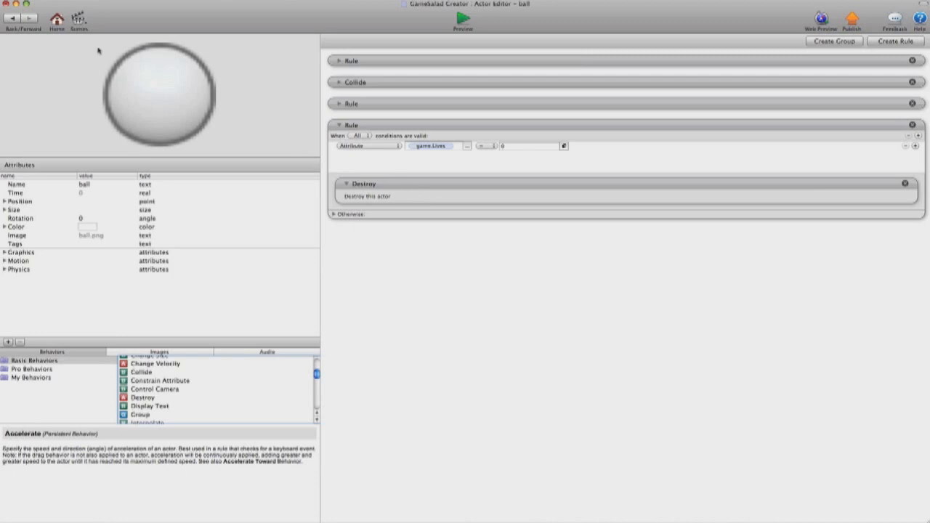
- Open the START image actor from the play_area scene and collapse its two existing rules
{"action": "left_click", "coordinate": [12, 18]}
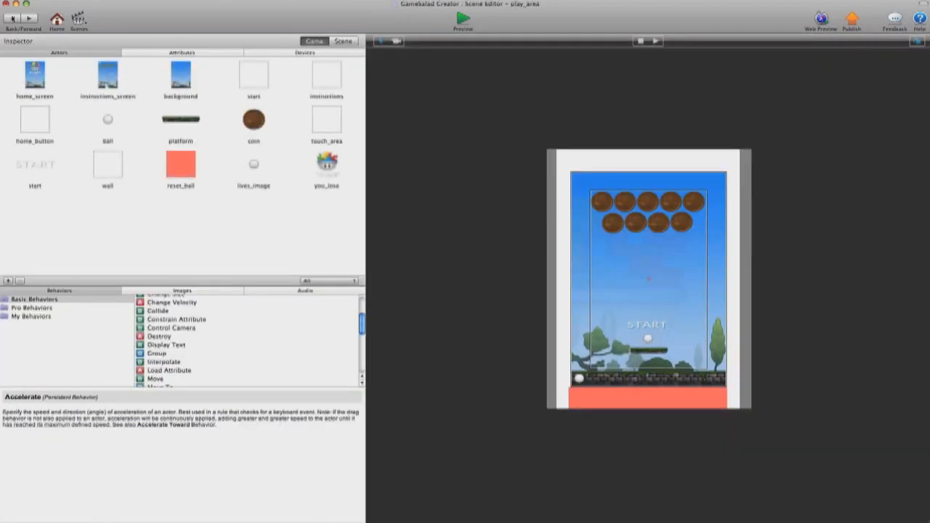
{"action": "double_click", "coordinate": [40, 165]}
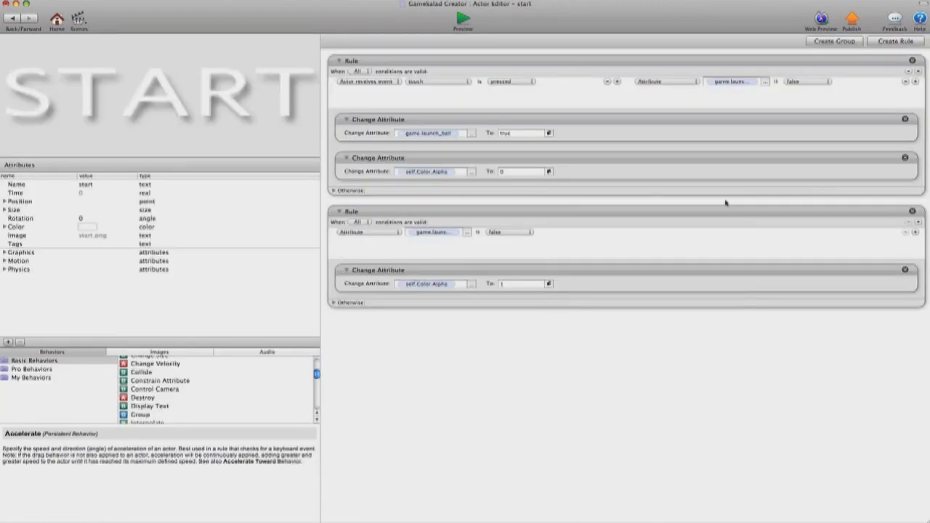
{"action": "left_click", "coordinate": [339, 61]}
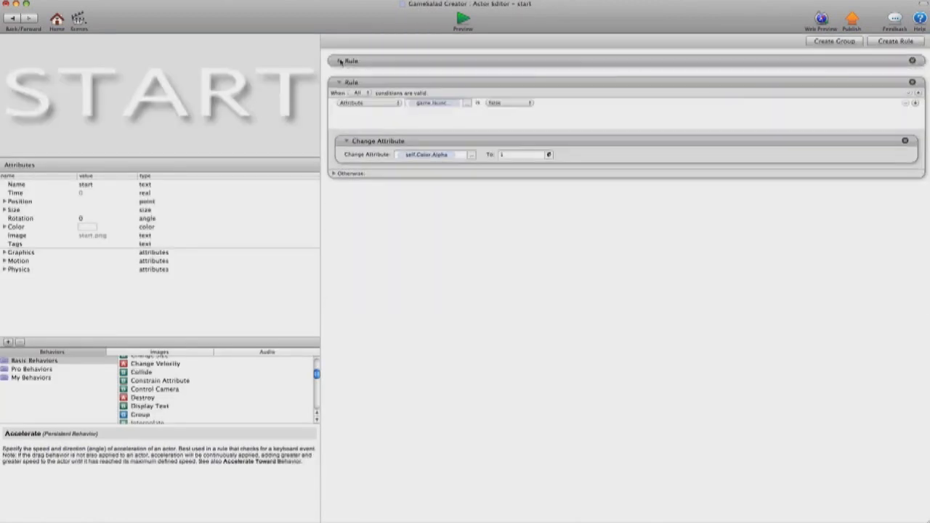
{"action": "left_click", "coordinate": [339, 82]}
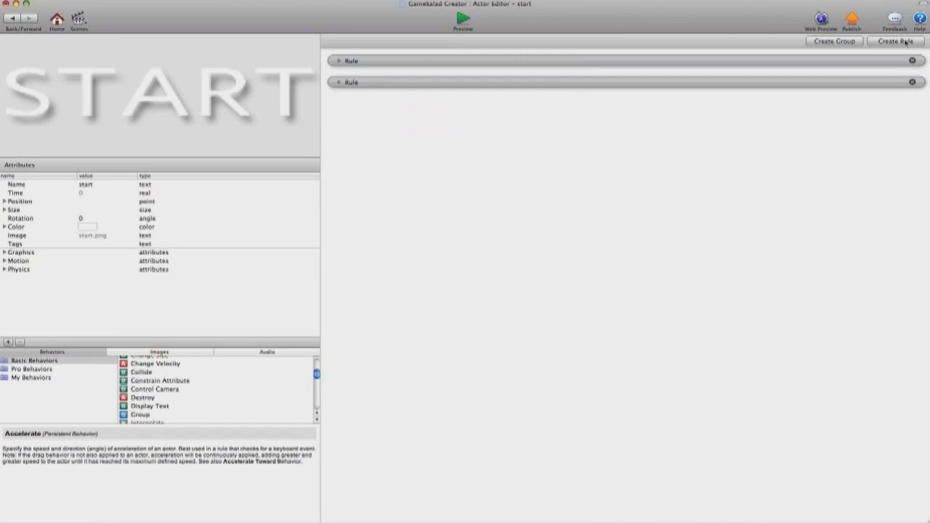
- Create a rule in the start actor that destroys it when the attribute game.Lives = 0
{"action": "left_click", "coordinate": [905, 42]}
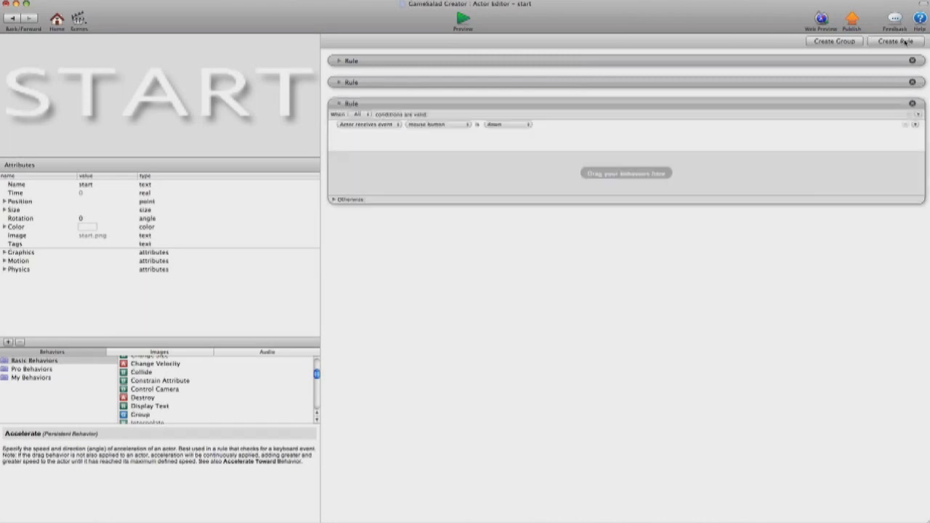
{"action": "left_click", "coordinate": [374, 125]}
{"action": "left_click", "coordinate": [370, 132]}
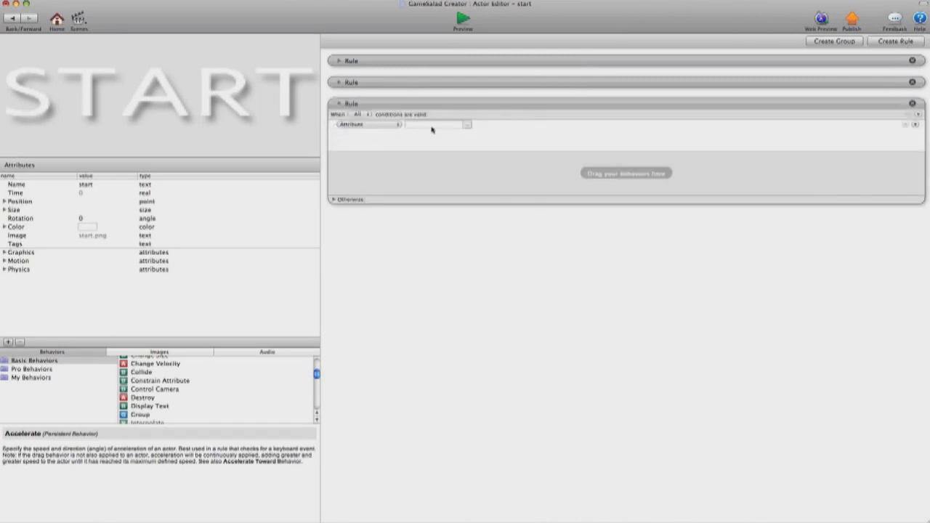
{"action": "left_click", "coordinate": [468, 126]}
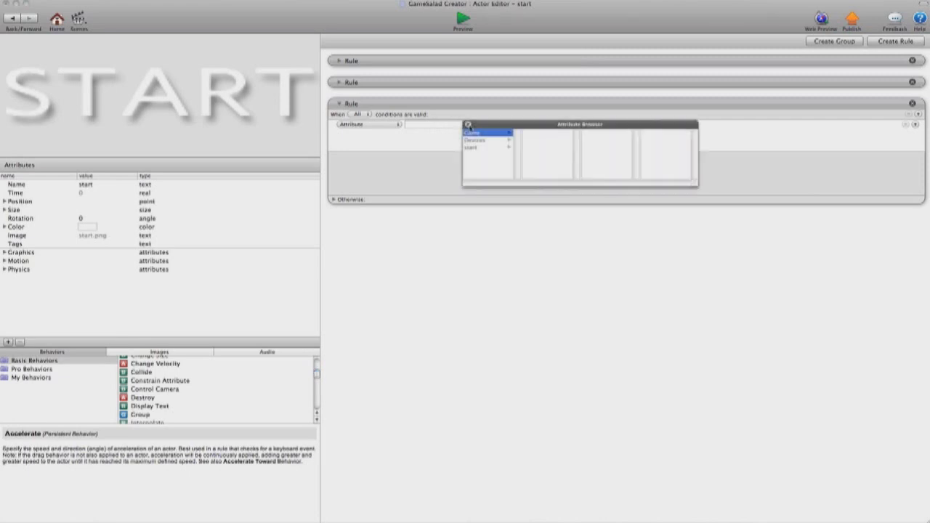
{"action": "left_click", "coordinate": [486, 134]}
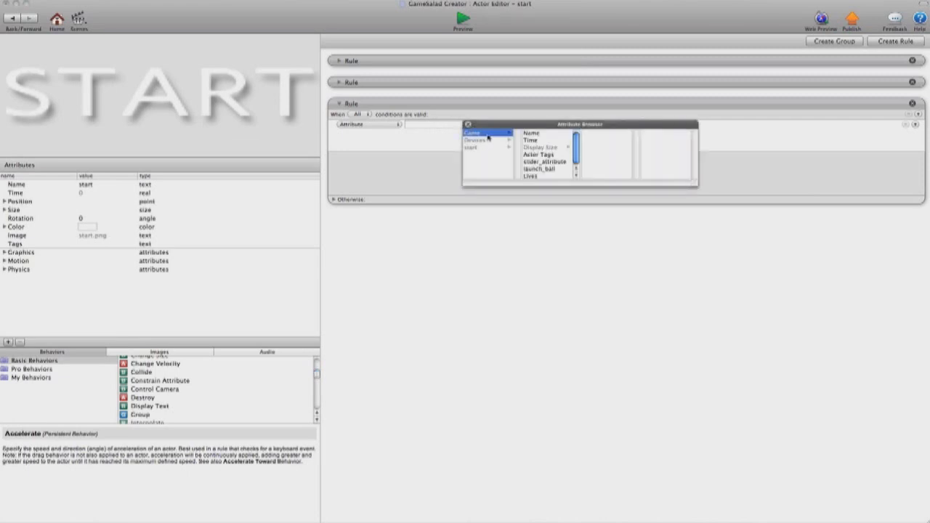
{"action": "double_click", "coordinate": [543, 176]}
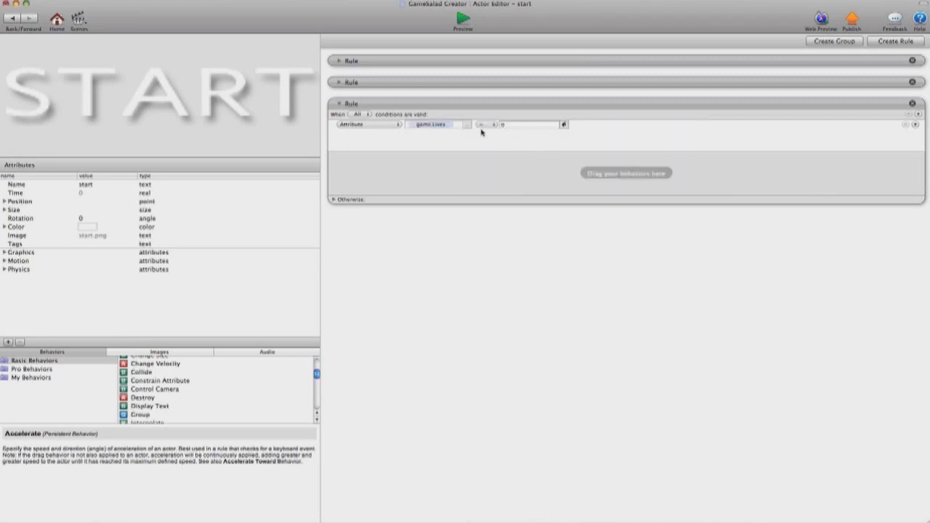
{"action": "left_click", "coordinate": [124, 398]}
{"action": "left_click_drag", "start_coordinate": [123, 398], "coordinate": [451, 176]}
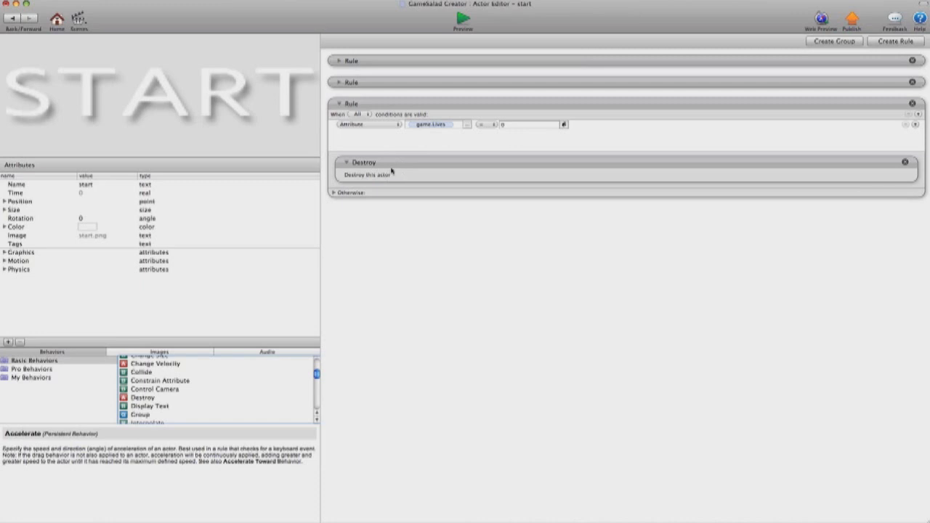
- Preview the game until the lives run out to check the ball and START text on the losing screen
{"action": "left_click", "coordinate": [462, 21]}
{"action": "left_click", "coordinate": [461, 254]}
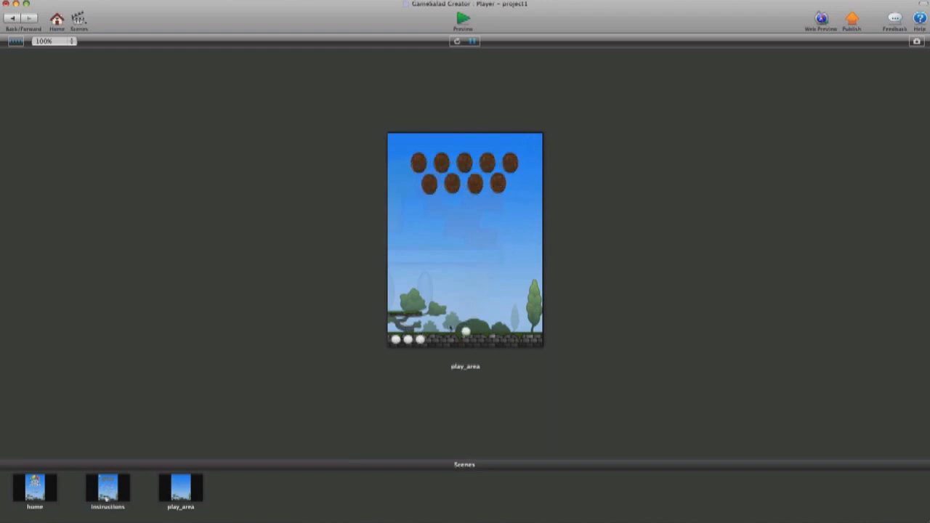
{"action": "left_click", "coordinate": [466, 287]}
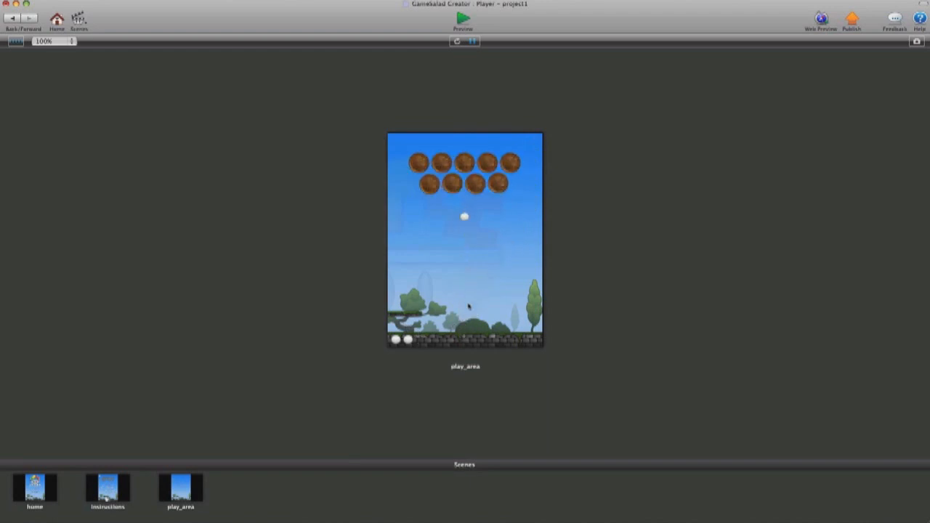
{"action": "left_click", "coordinate": [465, 290]}
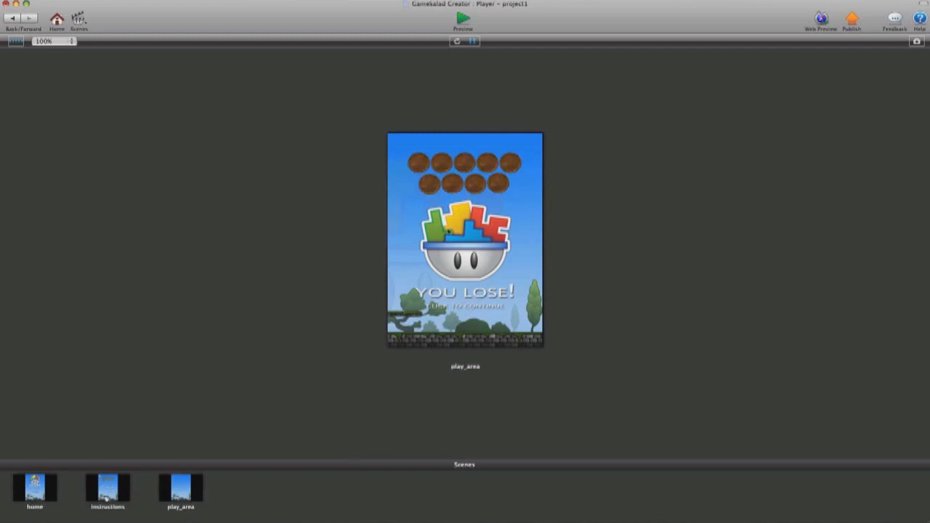
- Open the you_lose actor from the play_area scene and create a rule with the condition touch is pressed
{"action": "left_click", "coordinate": [14, 18]}
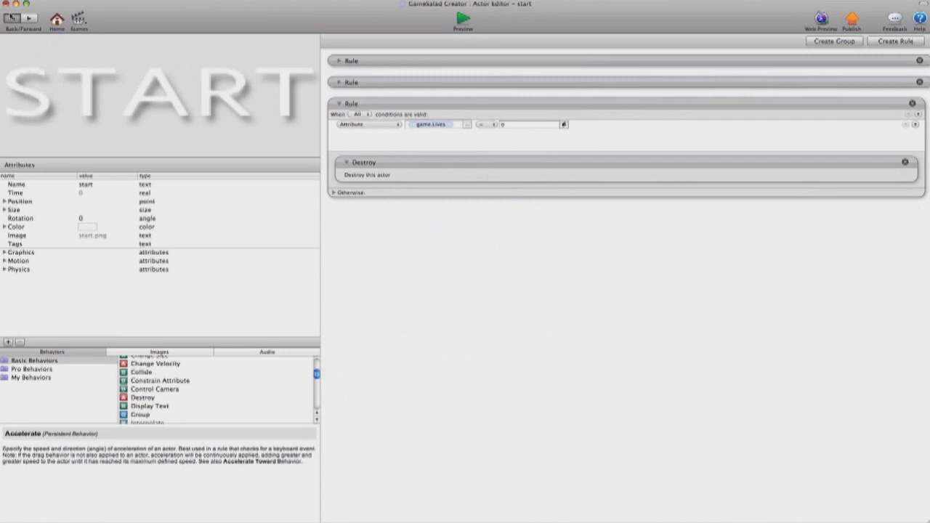
{"action": "left_click", "coordinate": [12, 18]}
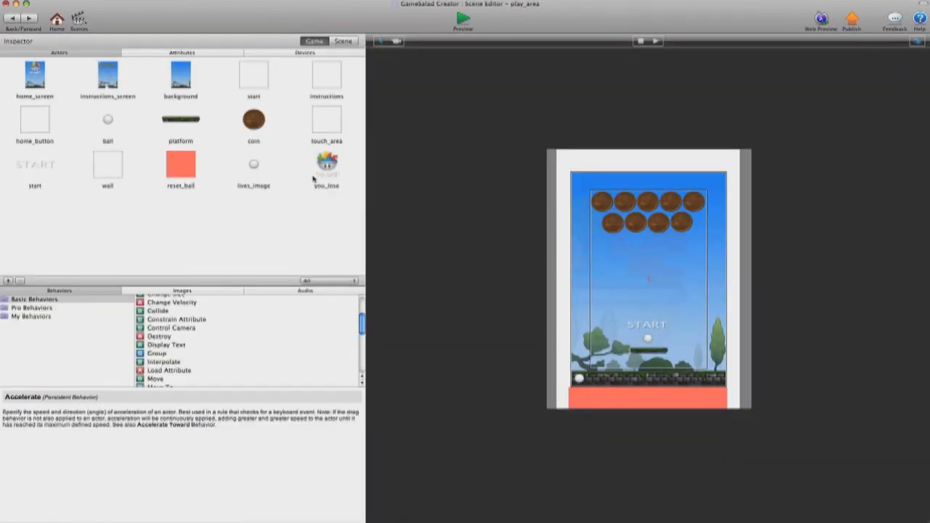
{"action": "double_click", "coordinate": [326, 164]}
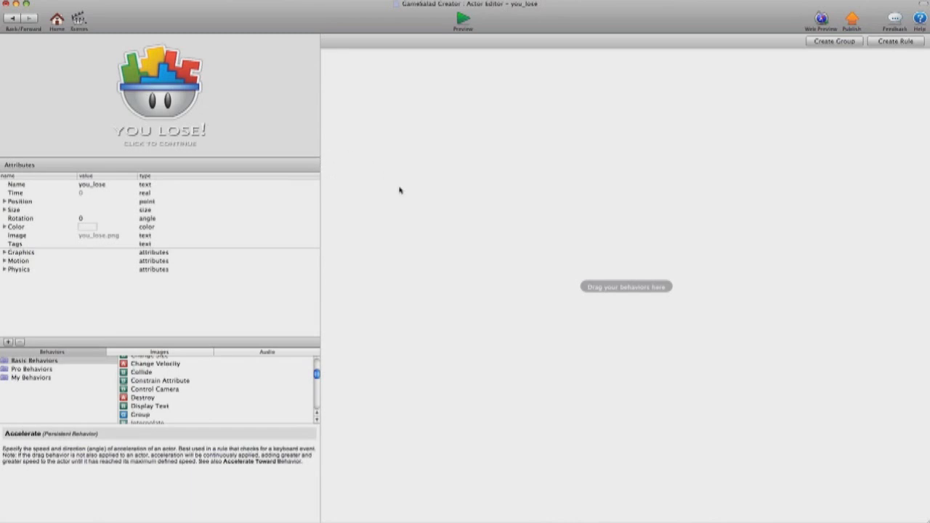
{"action": "left_click", "coordinate": [892, 41]}
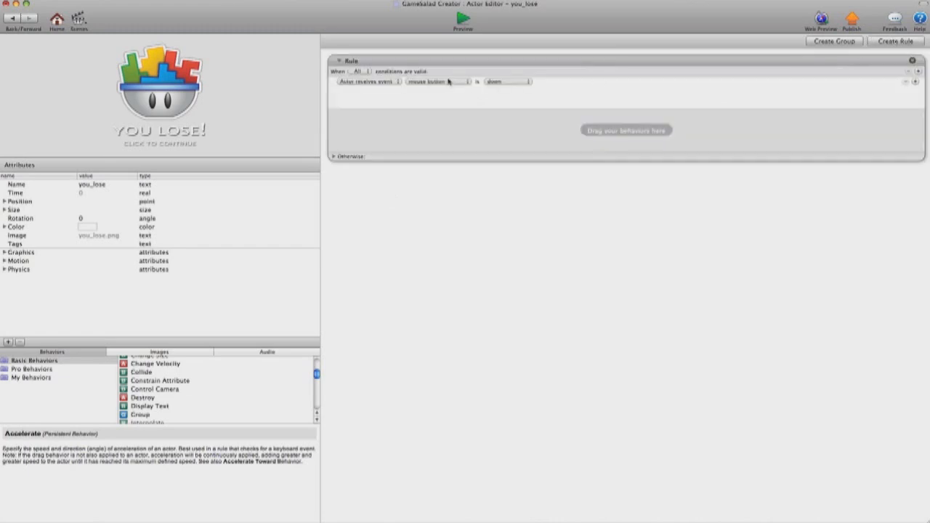
{"action": "left_click", "coordinate": [448, 81]}
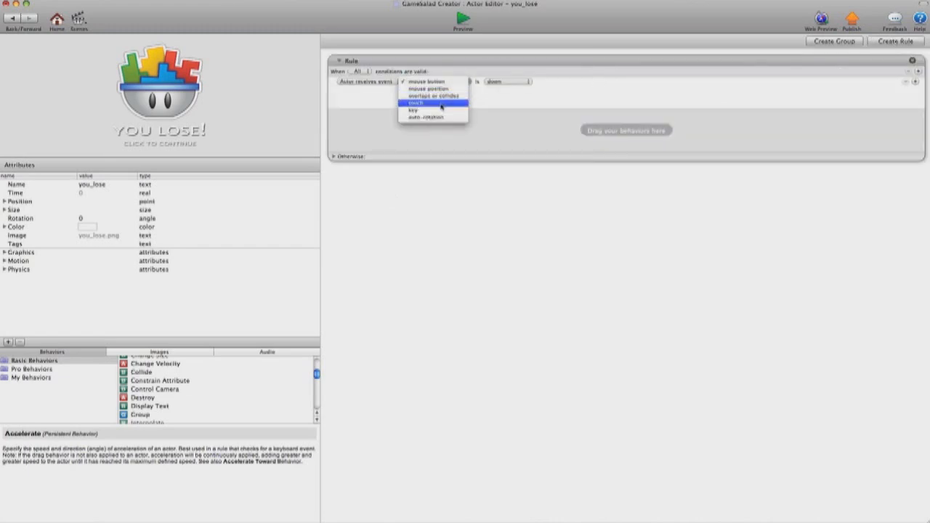
{"action": "left_click", "coordinate": [441, 104]}
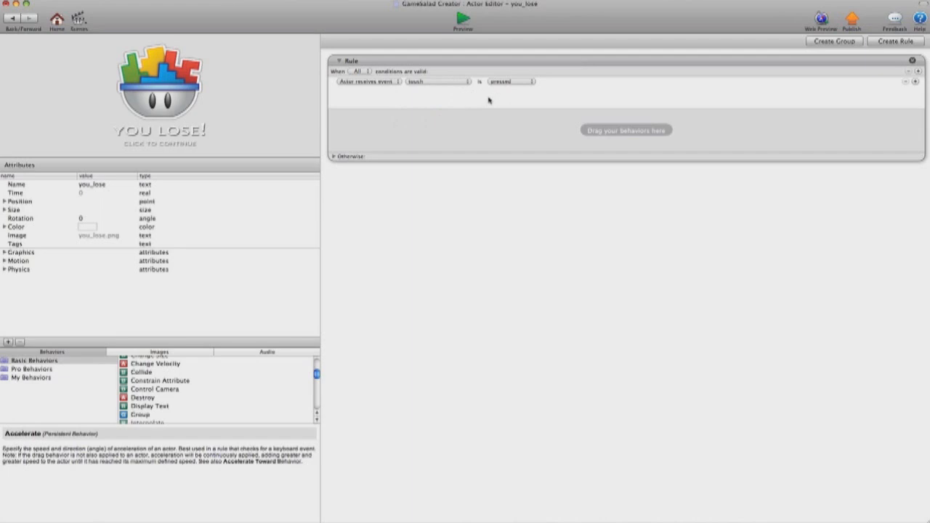
- Add a Reset Game behavior to the you_lose actor's touch rule
{"action": "scroll", "coordinate": [234, 373], "scroll_direction": "up", "scroll_amount": 1}
{"action": "scroll", "coordinate": [234, 372], "scroll_direction": "up", "scroll_amount": 5}
{"action": "left_click", "coordinate": [234, 371]}
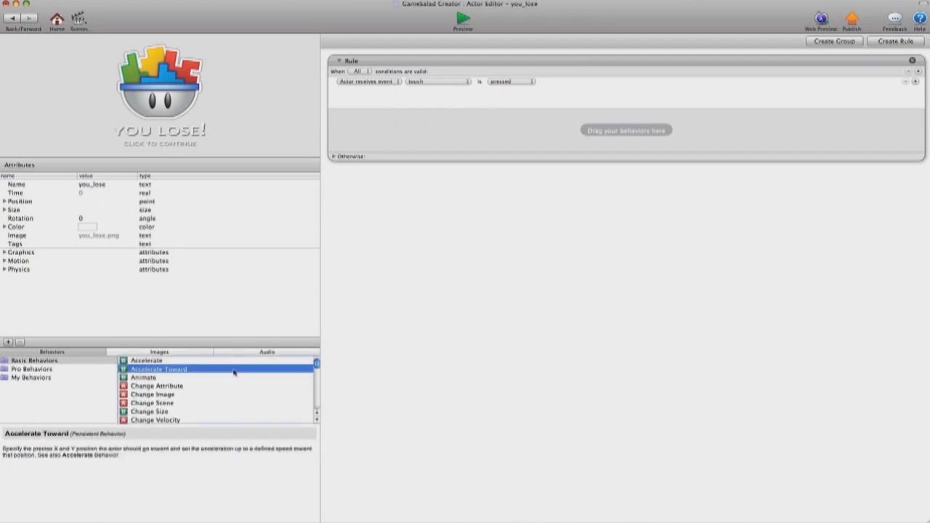
{"action": "scroll", "coordinate": [240, 389], "scroll_direction": "down", "scroll_amount": 2}
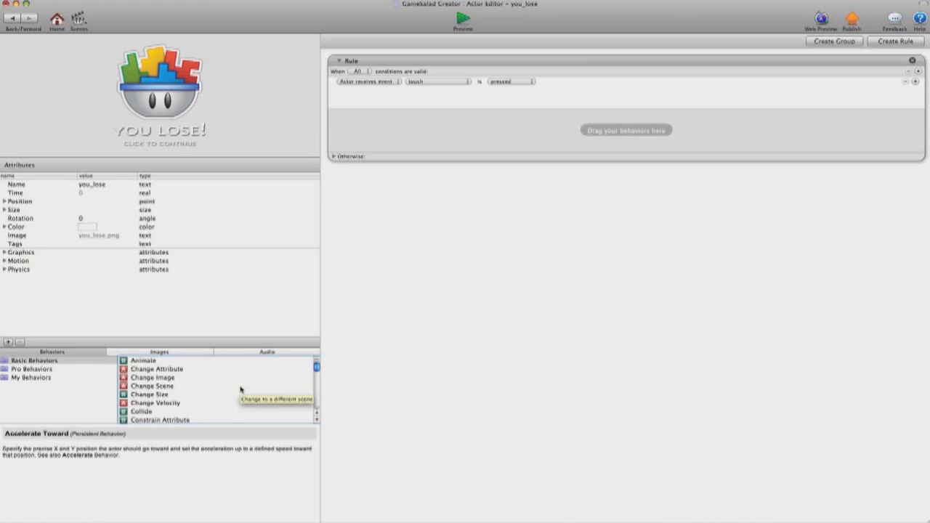
{"action": "scroll", "coordinate": [241, 391], "scroll_direction": "down", "scroll_amount": 6}
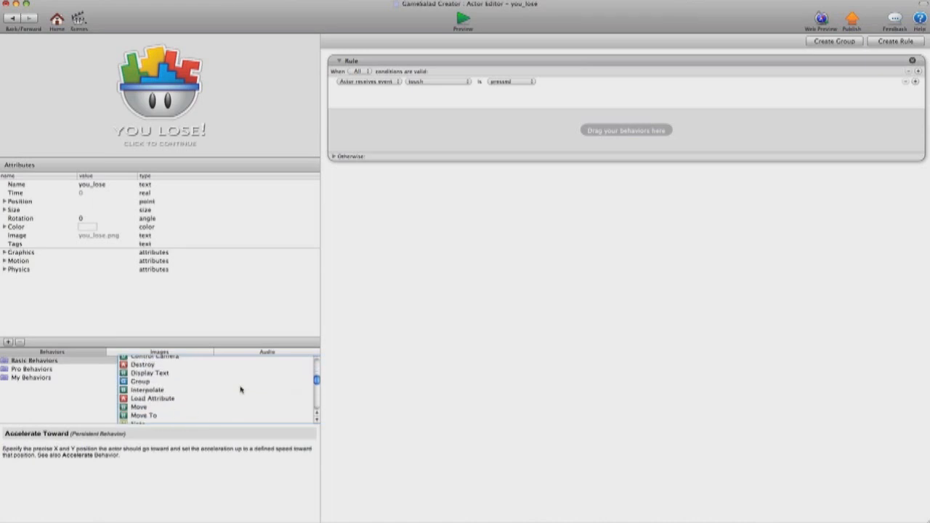
{"action": "scroll", "coordinate": [240, 390], "scroll_direction": "down", "scroll_amount": 5}
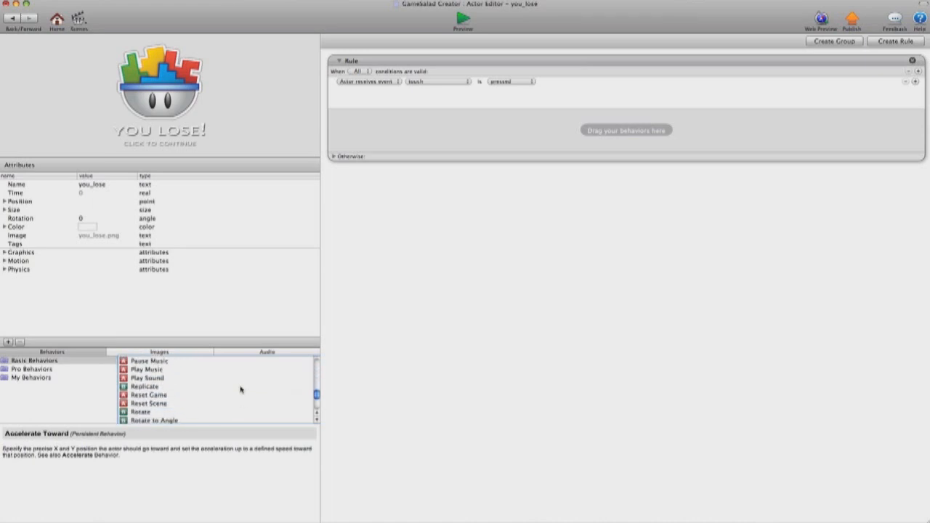
{"action": "left_click_drag", "start_coordinate": [127, 393], "coordinate": [451, 137]}
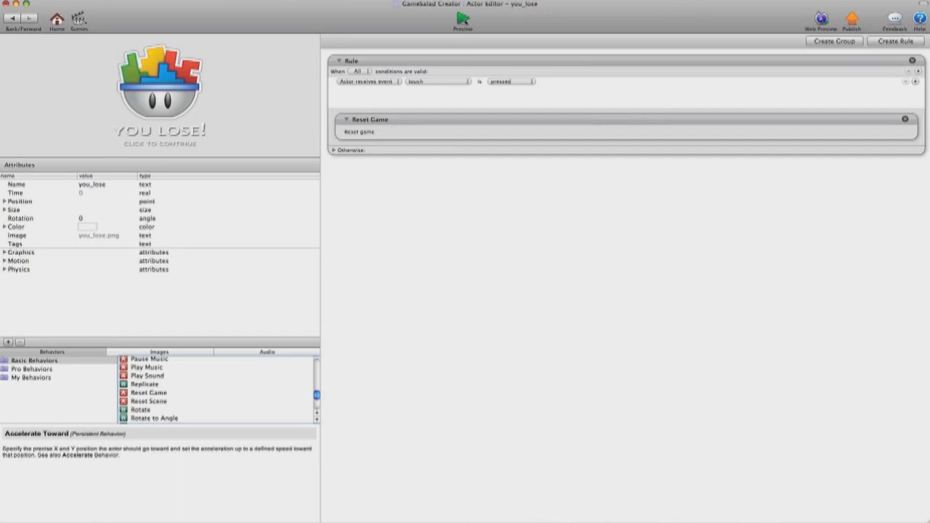
- Preview the game, lose all lives, test the you_lose image's reset and the restarted play area, and return to the scene editor
{"action": "left_click", "coordinate": [463, 18]}
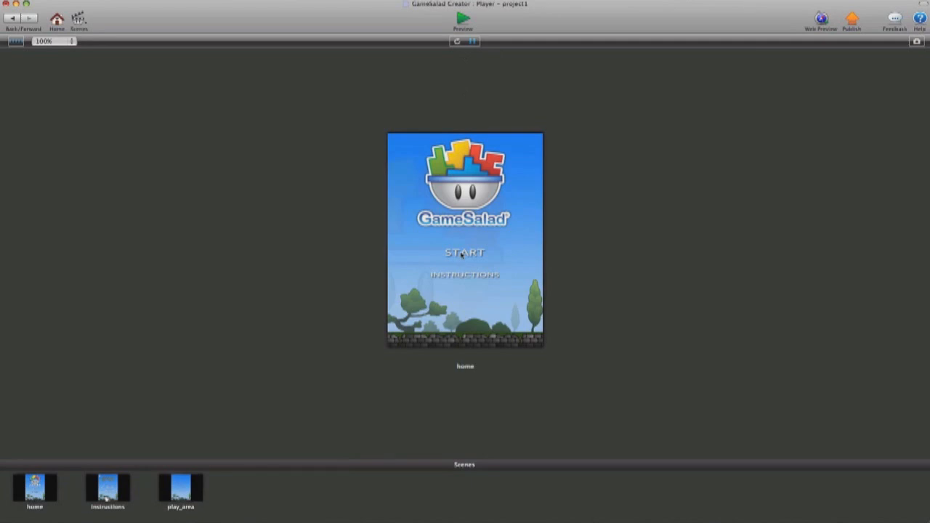
{"action": "left_click", "coordinate": [461, 253]}
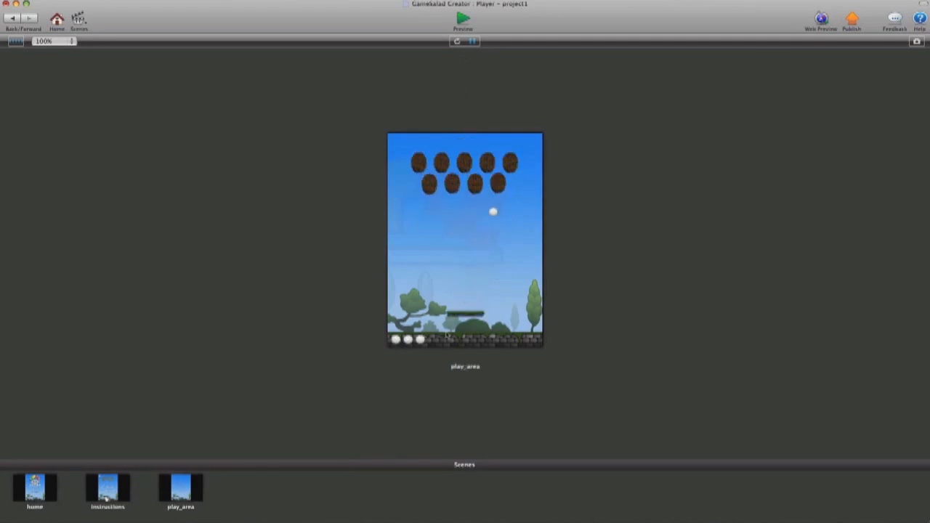
{"action": "left_click", "coordinate": [465, 288]}
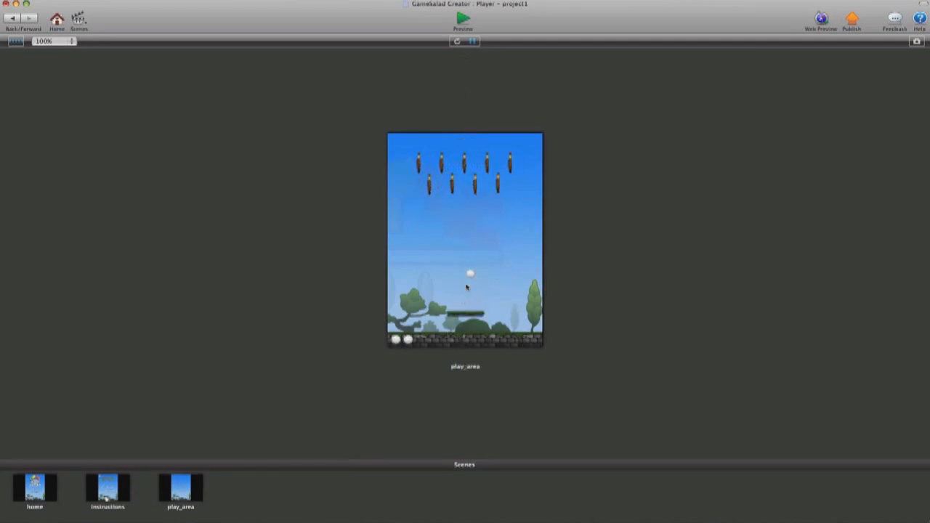
{"action": "left_click", "coordinate": [472, 289]}
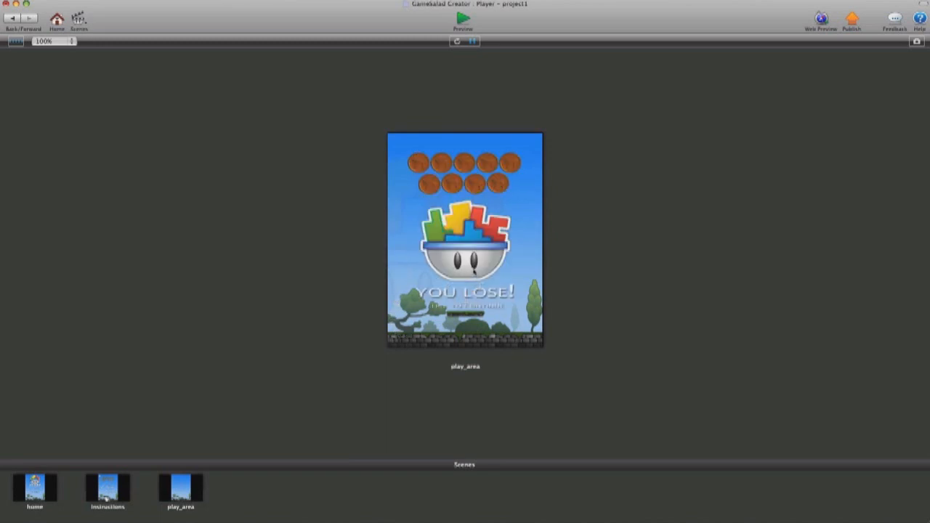
{"action": "left_click", "coordinate": [474, 270]}
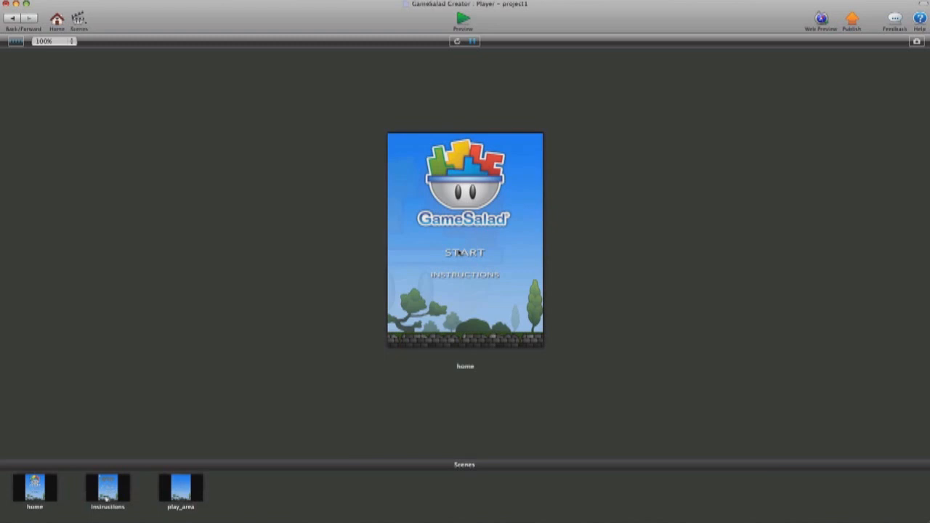
{"action": "left_click", "coordinate": [458, 251]}
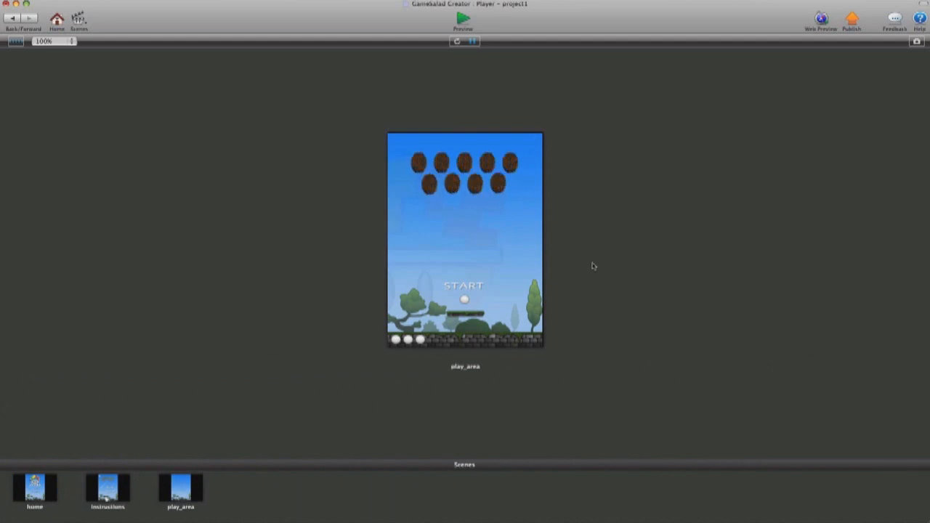
{"action": "left_click", "coordinate": [13, 20]}
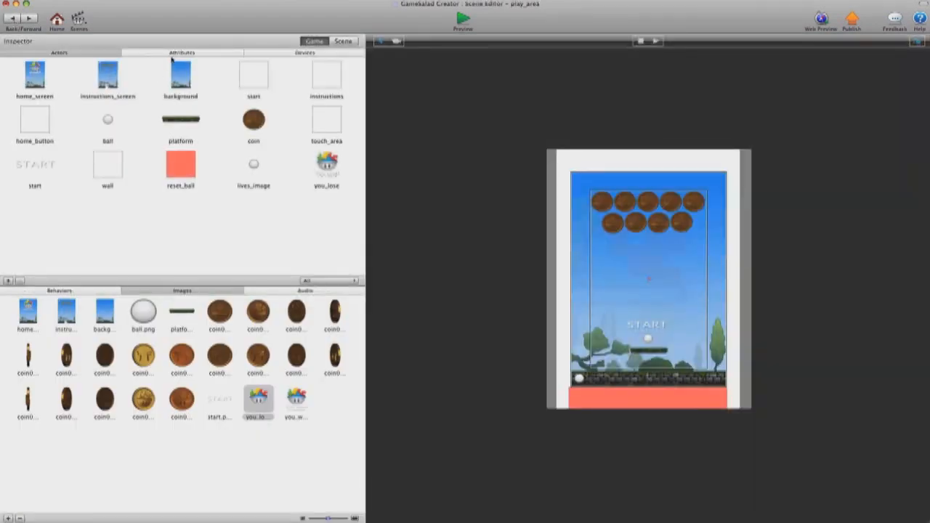
- Create an integer game attribute named coin_count and set its value to 9
{"action": "left_click", "coordinate": [171, 54]}
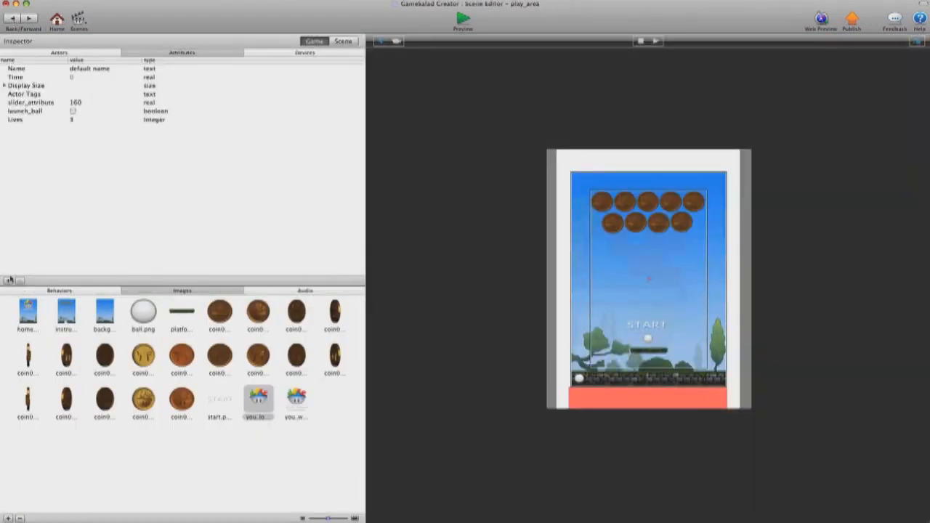
{"action": "left_click", "coordinate": [8, 280]}
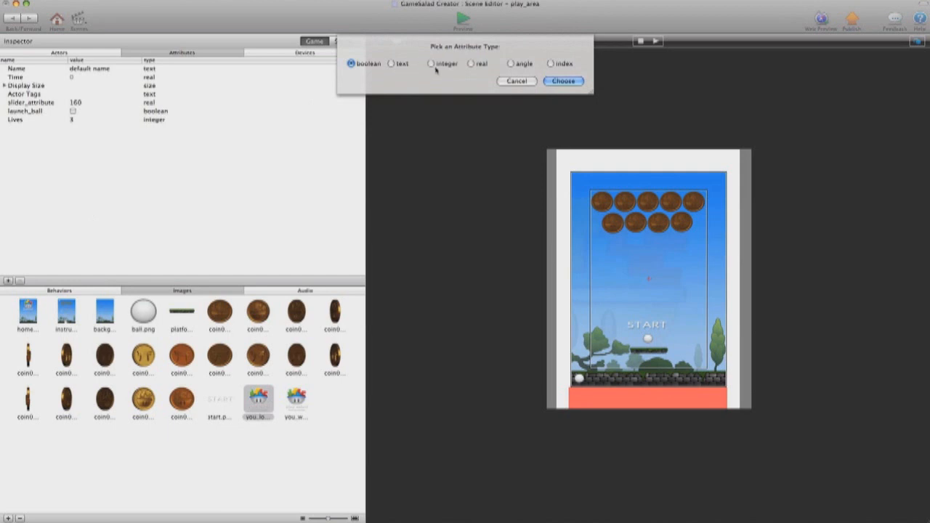
{"action": "left_click", "coordinate": [431, 64]}
{"action": "left_click", "coordinate": [562, 81]}
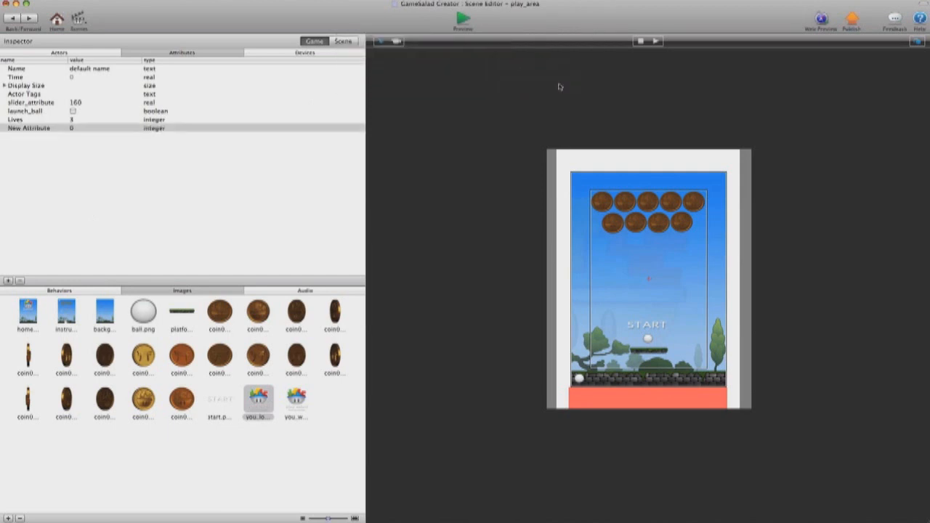
{"action": "double_click", "coordinate": [39, 129]}
{"action": "type", "text": "co"}
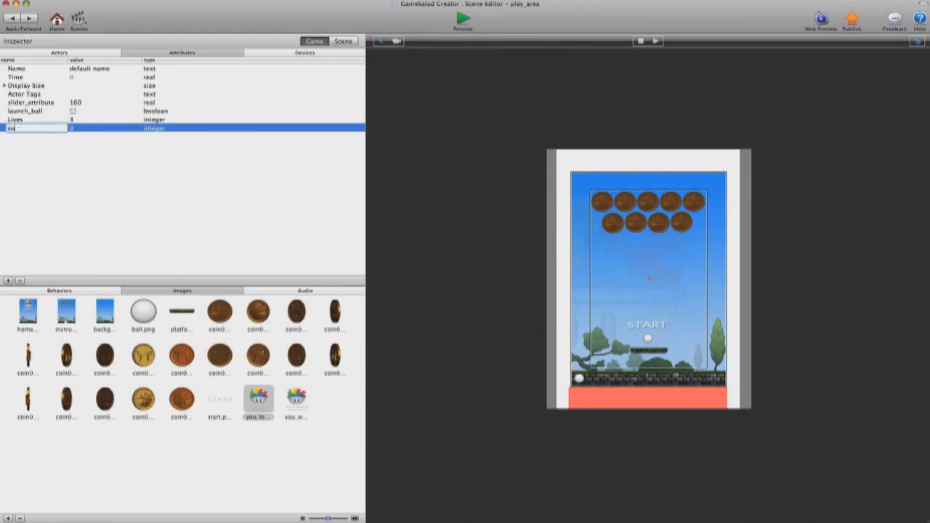
{"action": "type", "text": "in_count"}
{"action": "left_click", "coordinate": [70, 128]}
{"action": "left_click", "coordinate": [70, 129]}
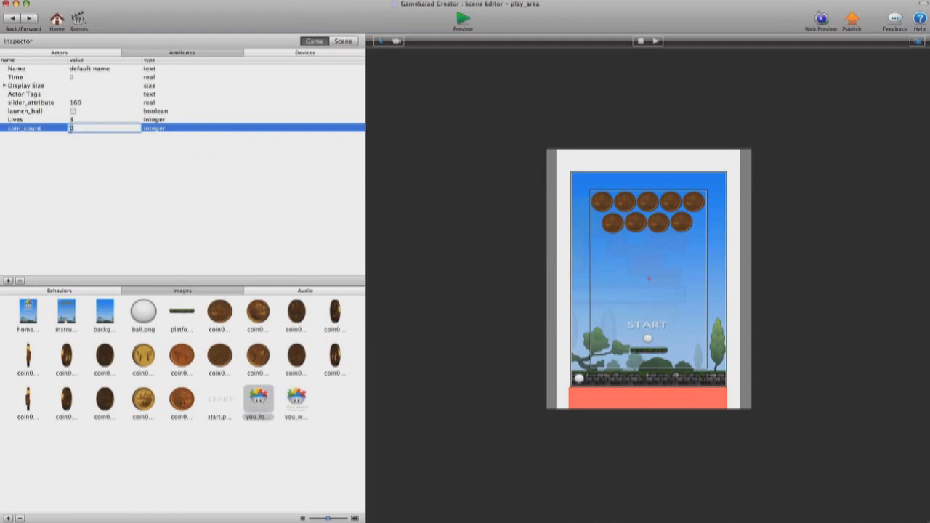
{"action": "left_click", "coordinate": [93, 159]}
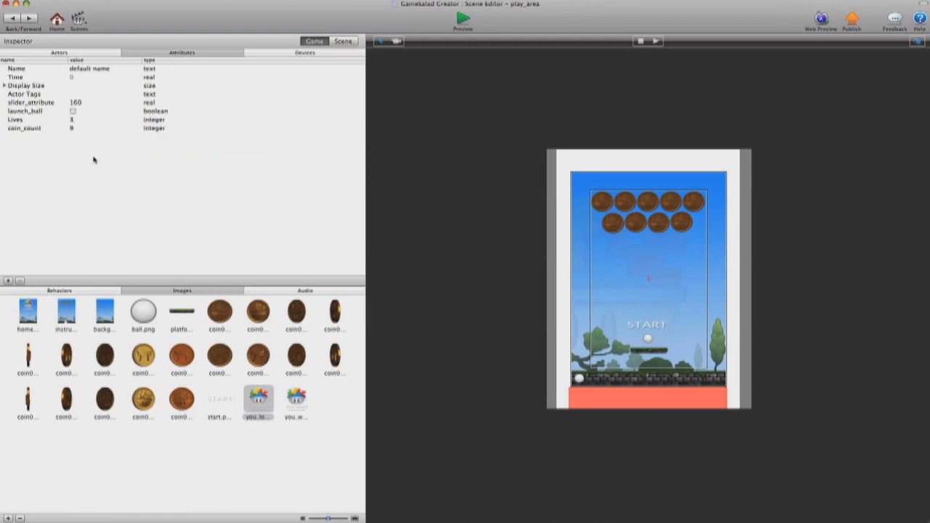
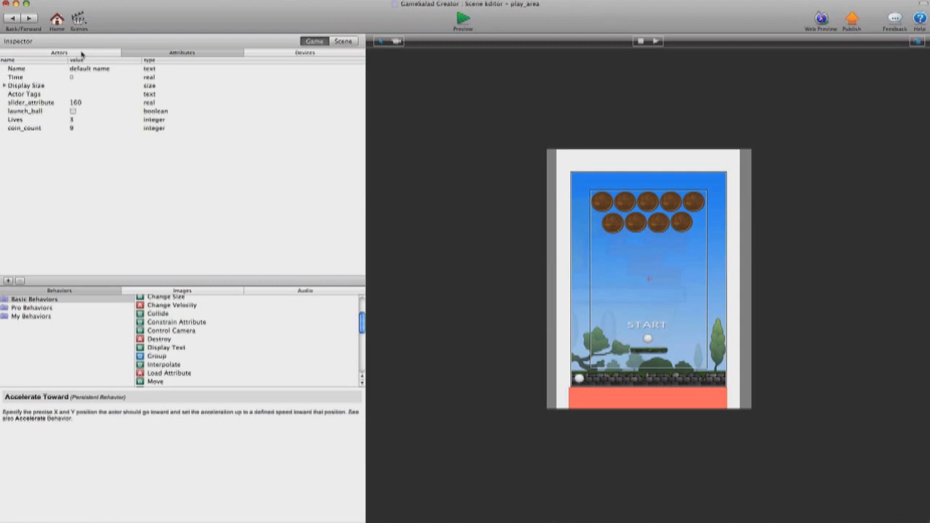
- Open the coin actor and add a Change Attribute behavior below Destroy in its ball collision rule
{"action": "left_click", "coordinate": [81, 54]}
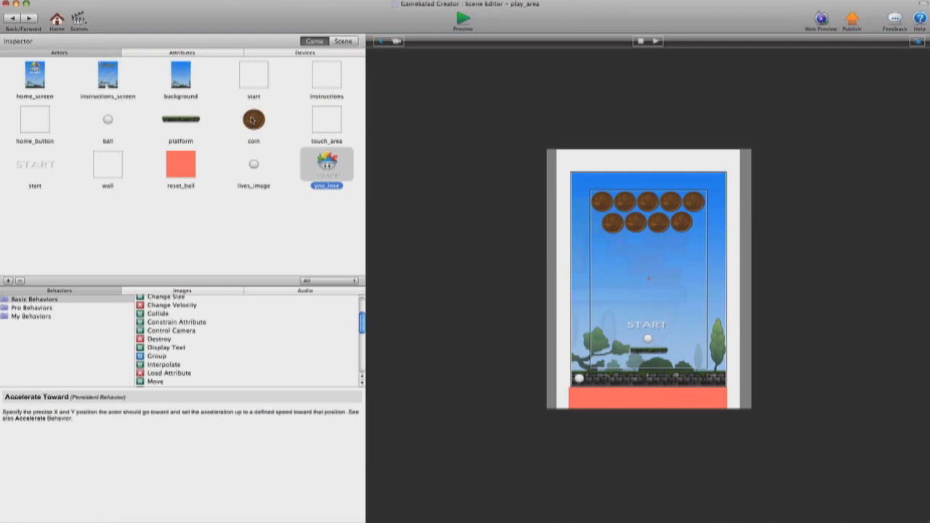
{"action": "double_click", "coordinate": [253, 120]}
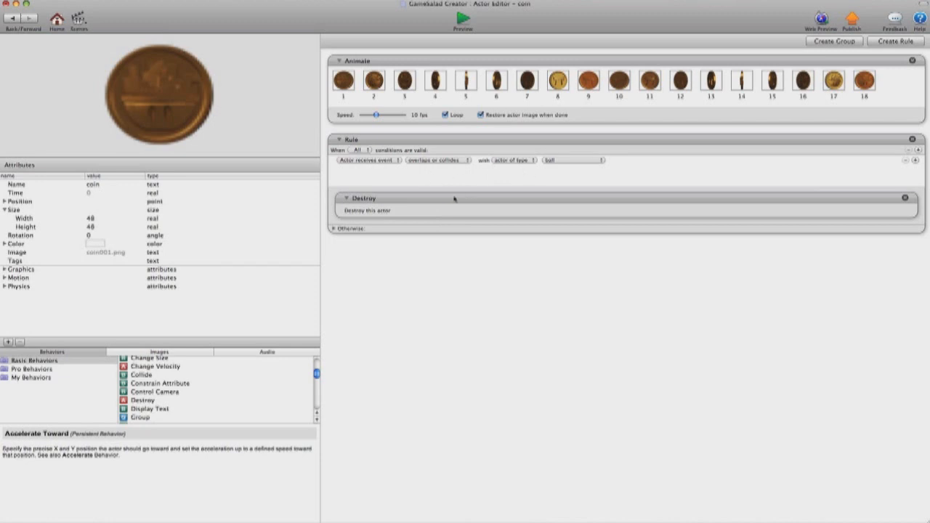
{"action": "scroll", "coordinate": [261, 390], "scroll_direction": "up", "scroll_amount": 3}
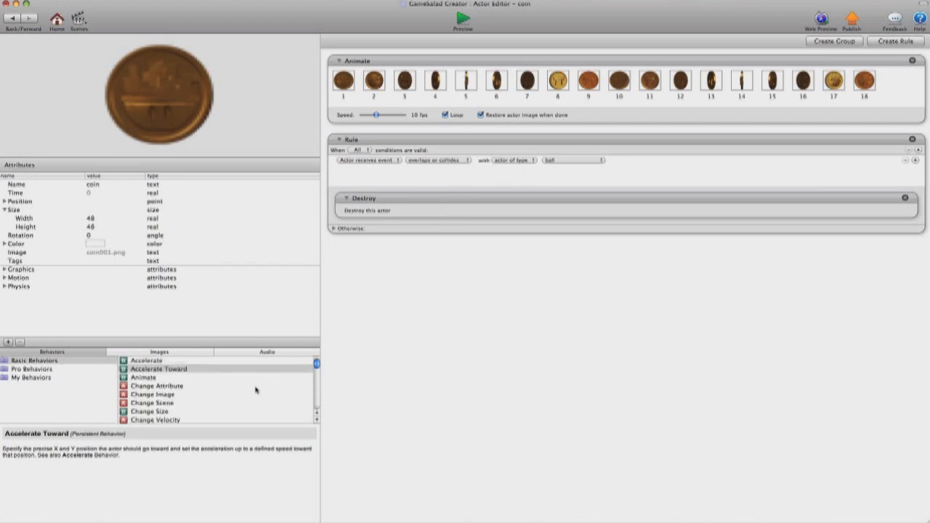
{"action": "left_click_drag", "start_coordinate": [174, 387], "coordinate": [445, 231]}
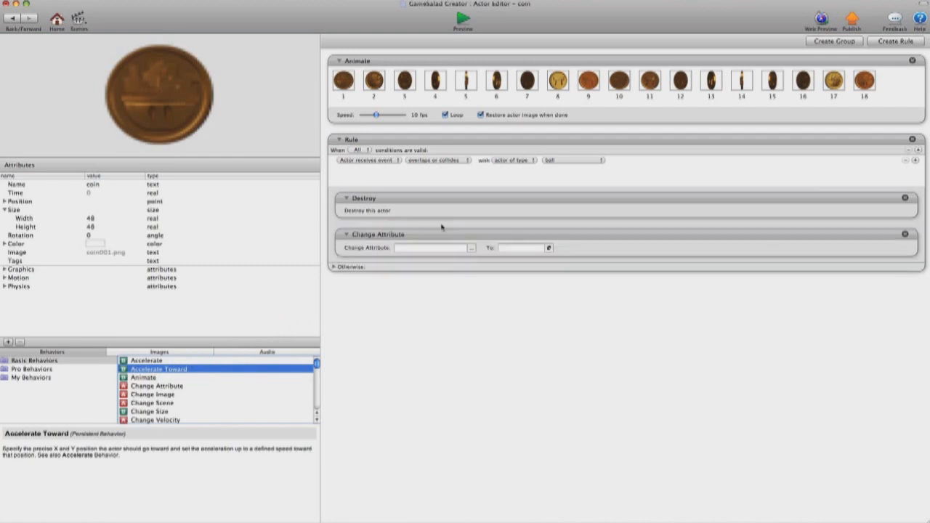
- Make the coin's Change Attribute behavior target game.coin_count
{"action": "left_click", "coordinate": [470, 249]}
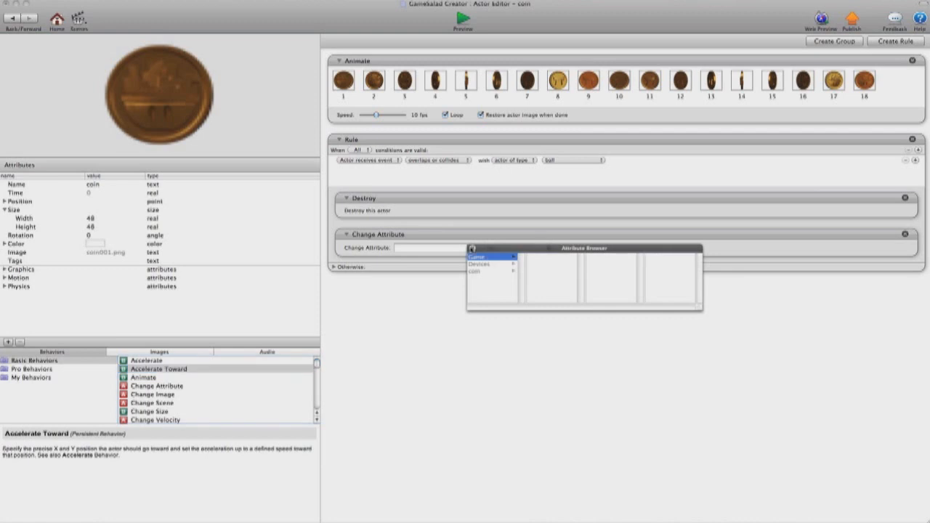
{"action": "left_click", "coordinate": [490, 259]}
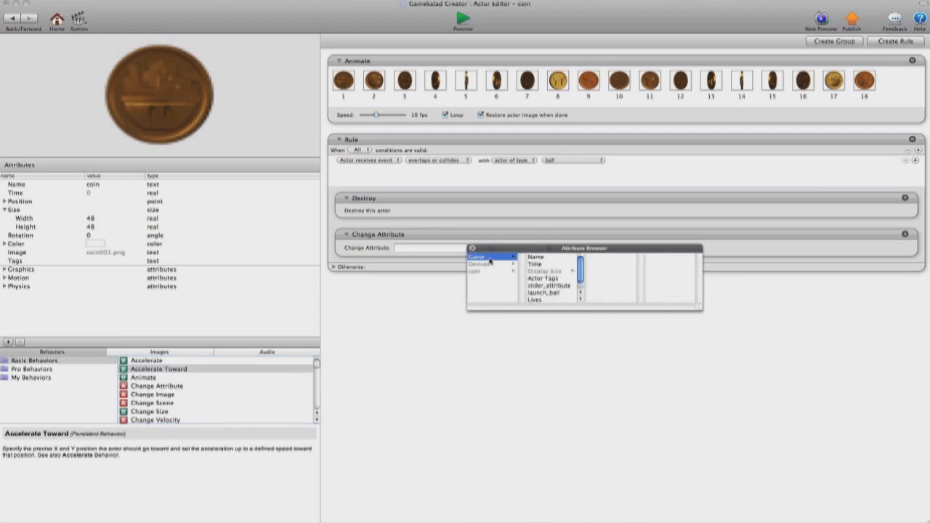
{"action": "scroll", "coordinate": [551, 278], "scroll_direction": "down", "scroll_amount": 2}
{"action": "scroll", "coordinate": [552, 278], "scroll_direction": "down", "scroll_amount": 1}
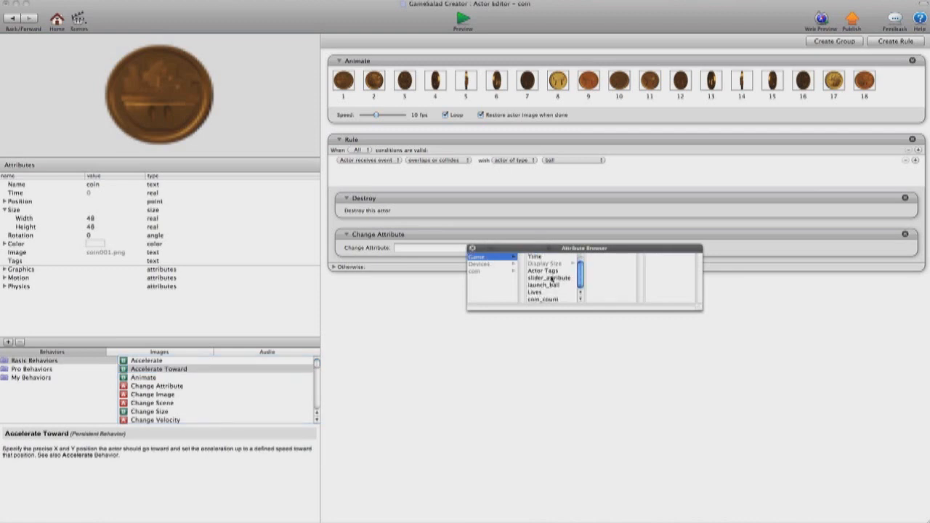
{"action": "left_click", "coordinate": [554, 299]}
{"action": "double_click", "coordinate": [556, 300]}
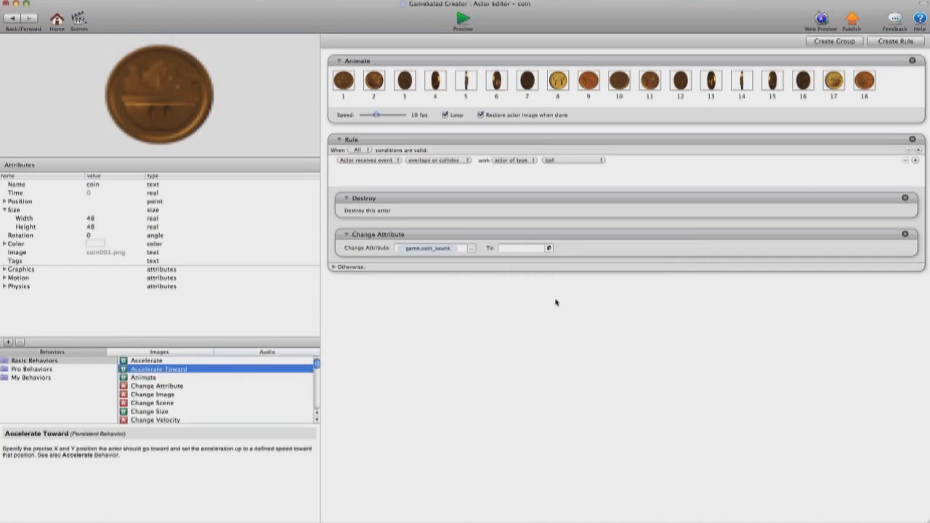
- Set the coin's Change Attribute value to the expression game.coin_count-1
{"action": "left_click", "coordinate": [507, 253]}
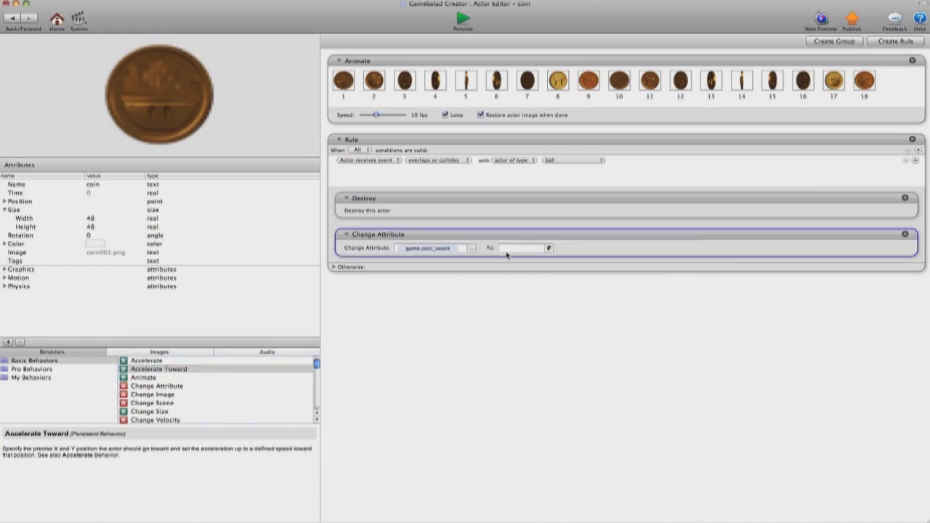
{"action": "left_click", "coordinate": [548, 248]}
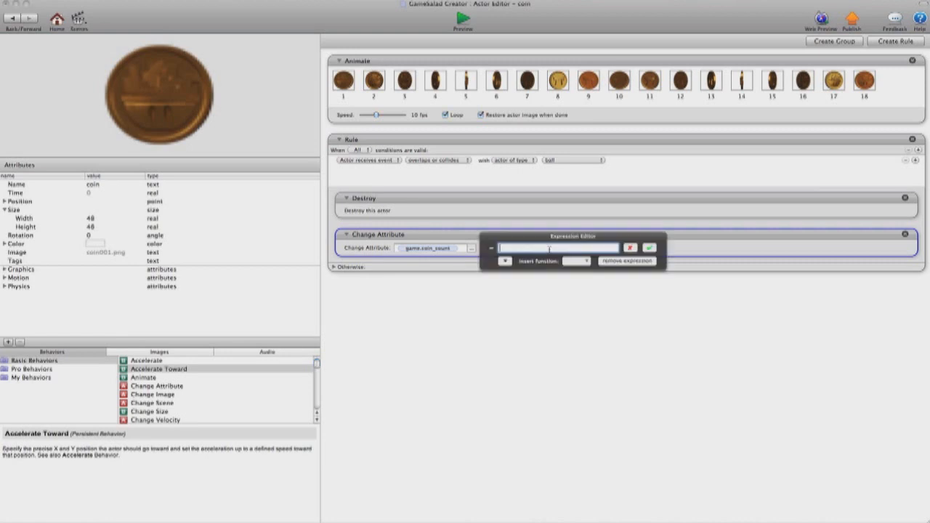
{"action": "left_click", "coordinate": [505, 262]}
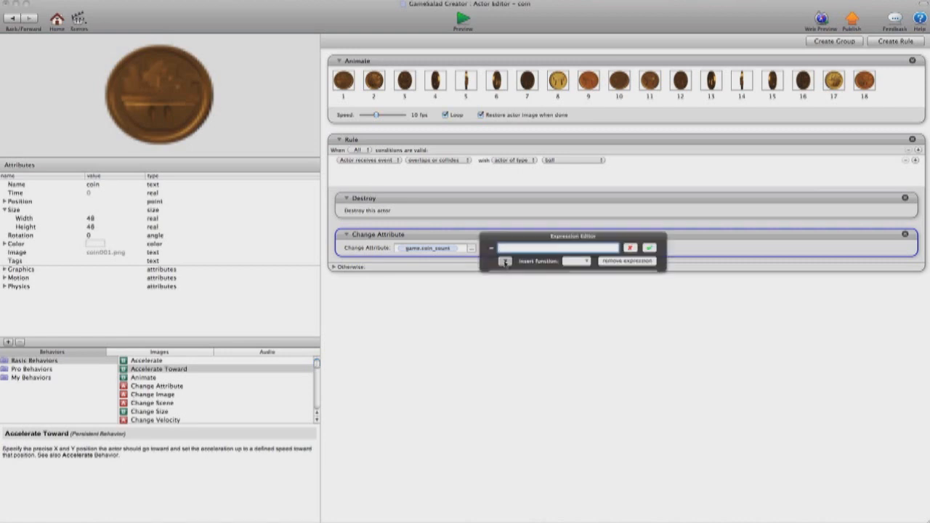
{"action": "left_click", "coordinate": [508, 277]}
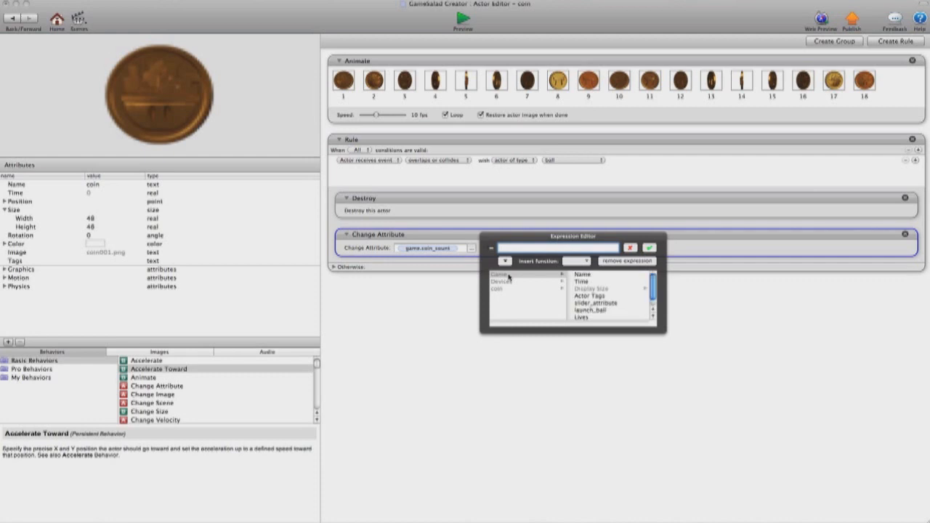
{"action": "scroll", "coordinate": [603, 316], "scroll_direction": "down", "scroll_amount": 1}
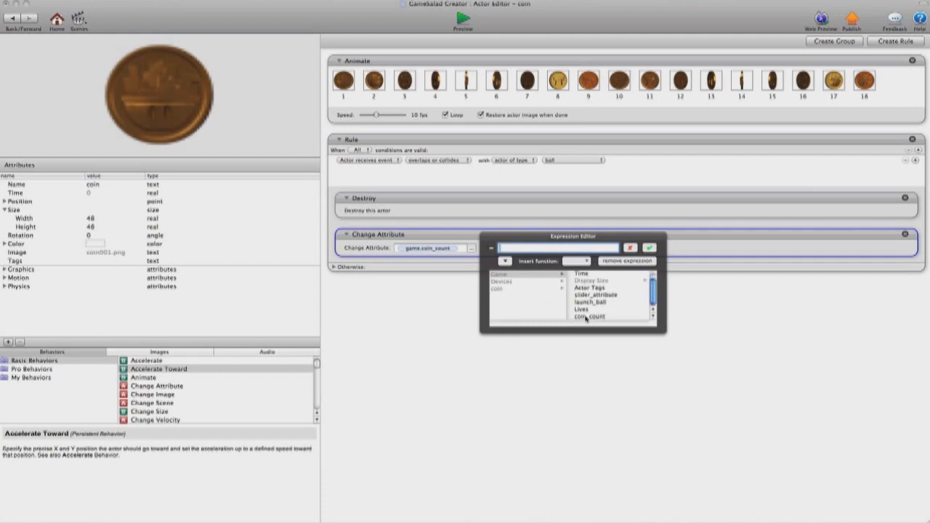
{"action": "left_click", "coordinate": [590, 317]}
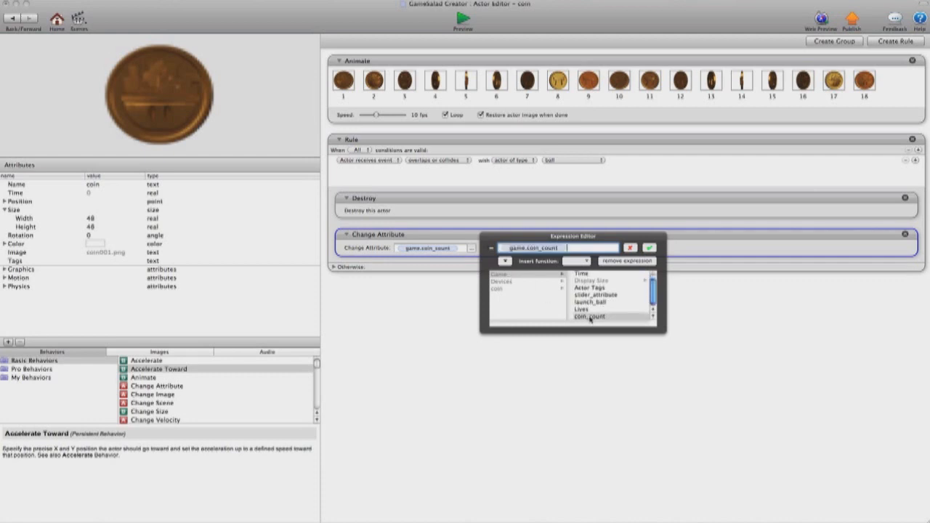
{"action": "type", "text": "-1"}
{"action": "left_click", "coordinate": [649, 249]}
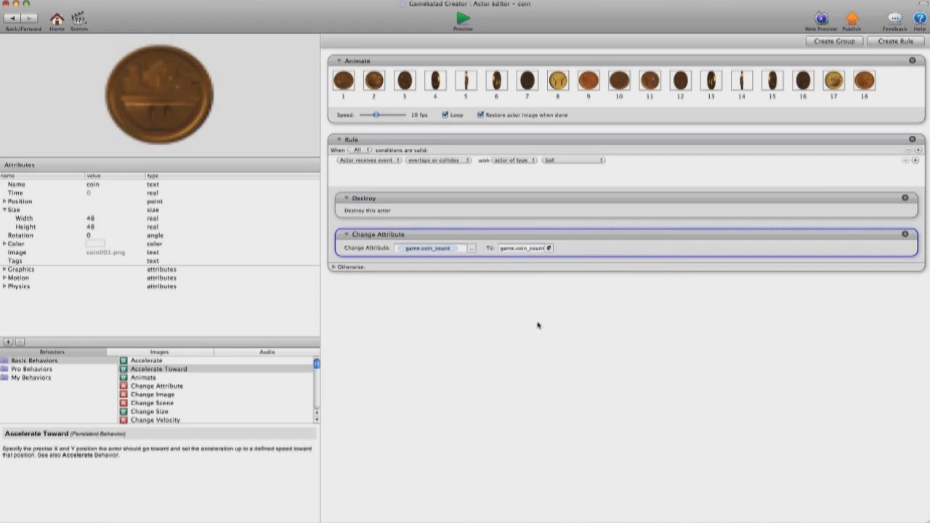
{"action": "left_click", "coordinate": [571, 316]}
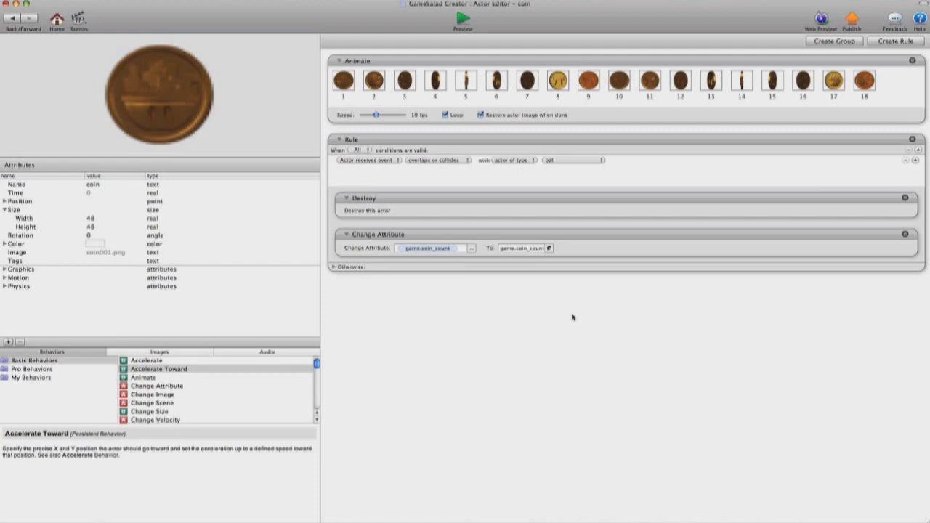
- Return to the play_area scene, import the image you_won.png and create an actor from it
{"action": "left_click", "coordinate": [15, 19]}
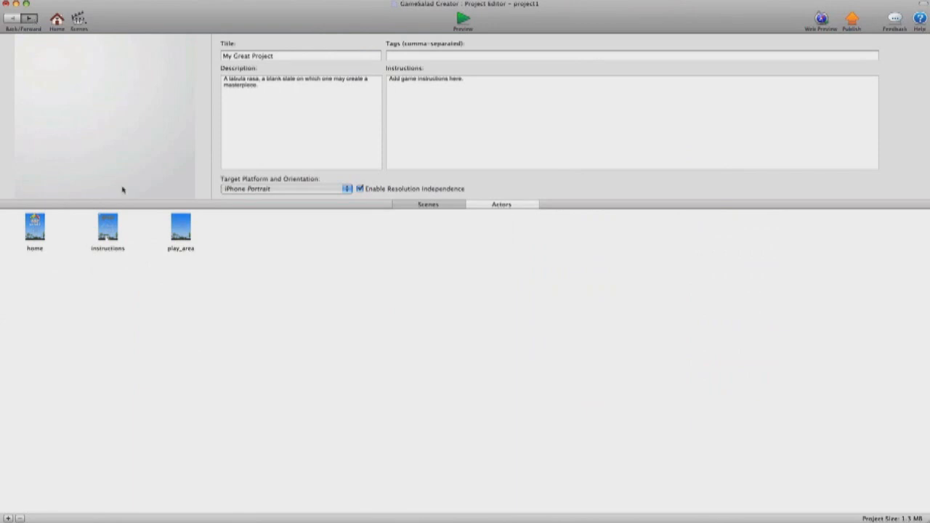
{"action": "double_click", "coordinate": [167, 256]}
{"action": "left_click", "coordinate": [178, 290]}
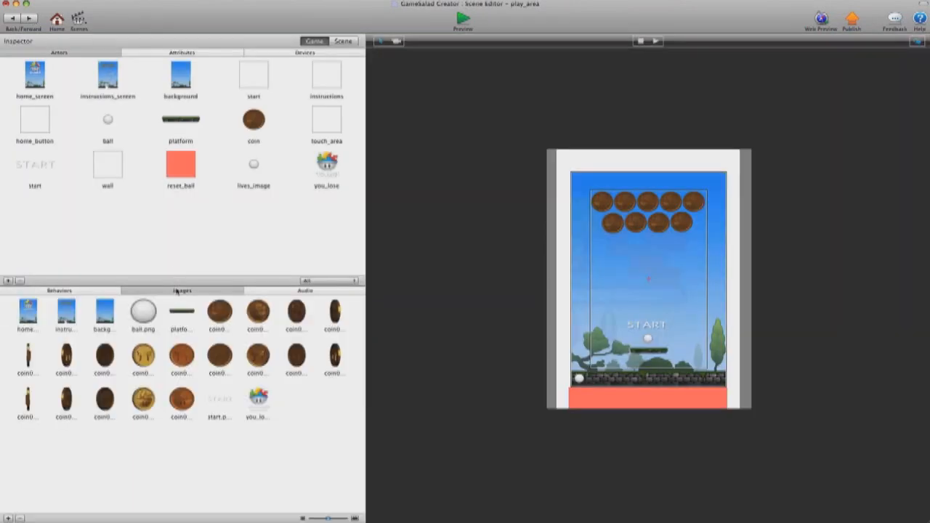
{"action": "left_click", "coordinate": [7, 518]}
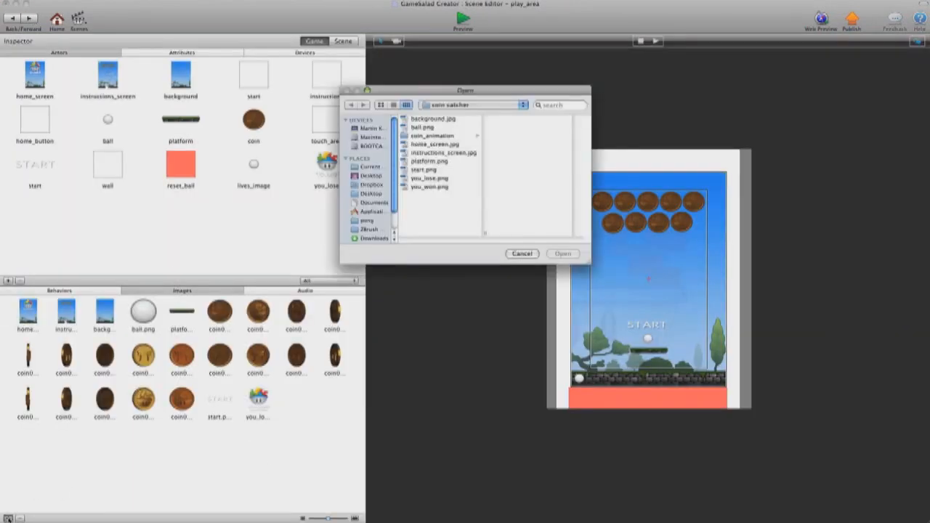
{"action": "left_click", "coordinate": [431, 187]}
{"action": "left_click", "coordinate": [573, 254]}
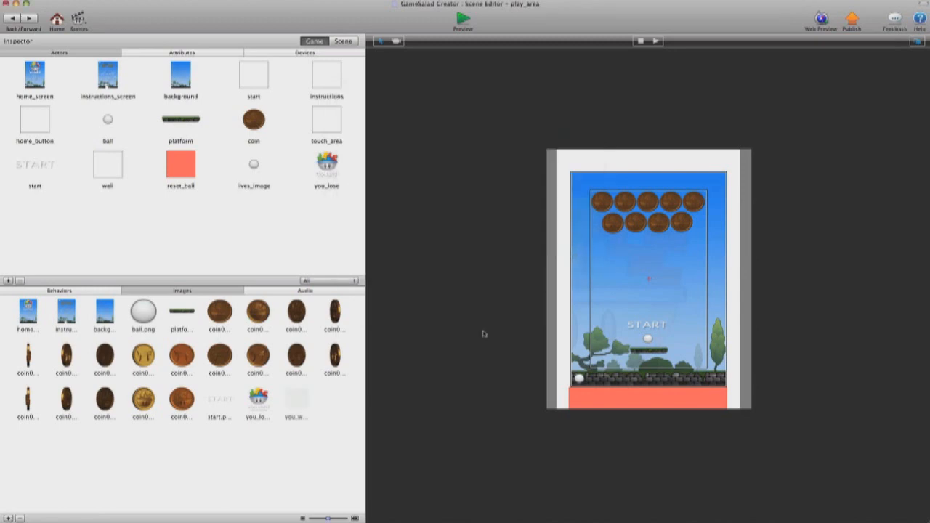
{"action": "left_click_drag", "start_coordinate": [296, 398], "coordinate": [238, 227]}
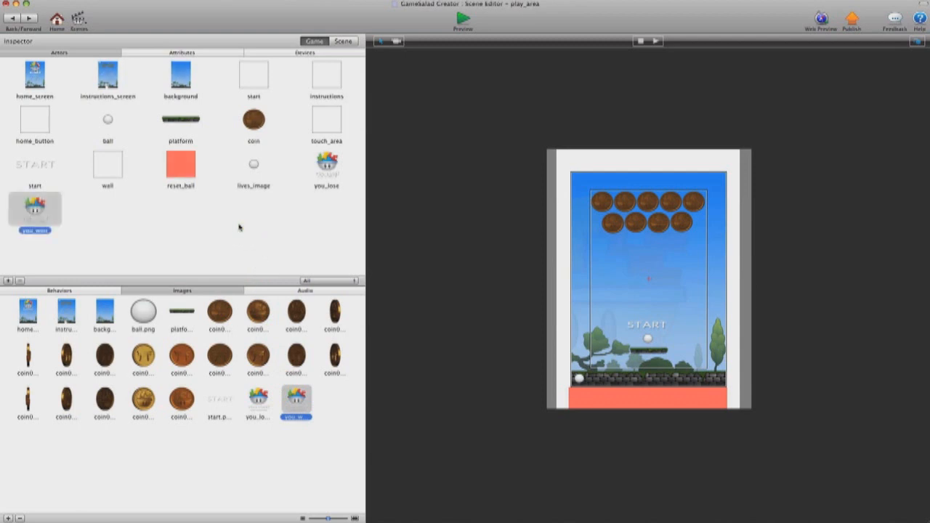
- Open the background actor and add a second rule with the attribute condition game.coin_count = 0
{"action": "double_click", "coordinate": [182, 68]}
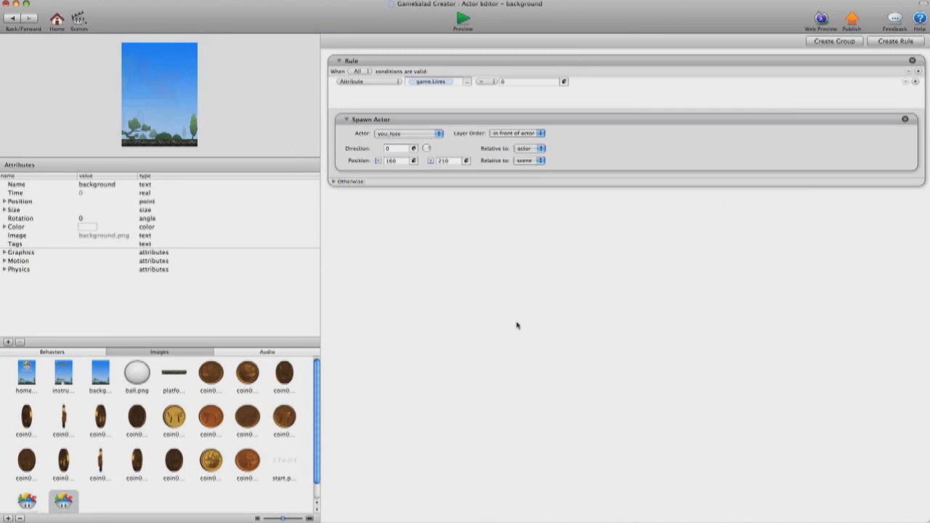
{"action": "left_click", "coordinate": [907, 42]}
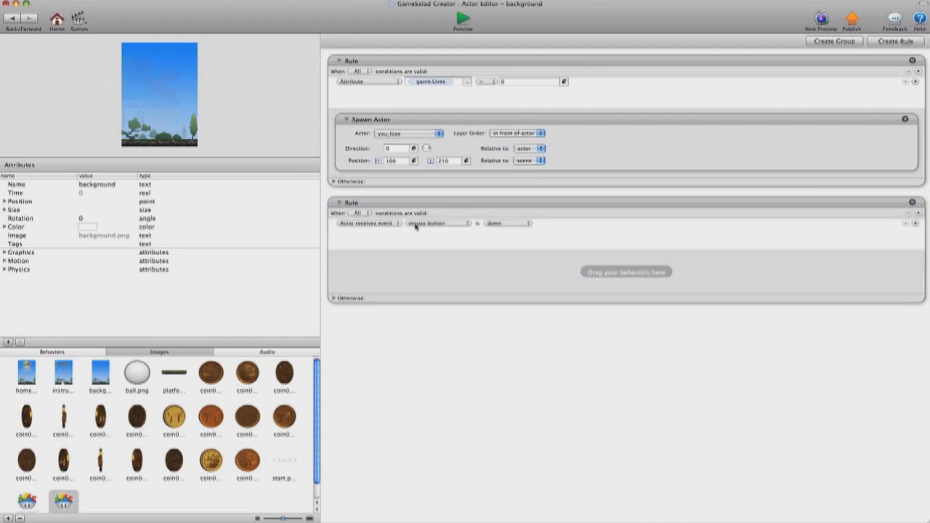
{"action": "left_click", "coordinate": [397, 224]}
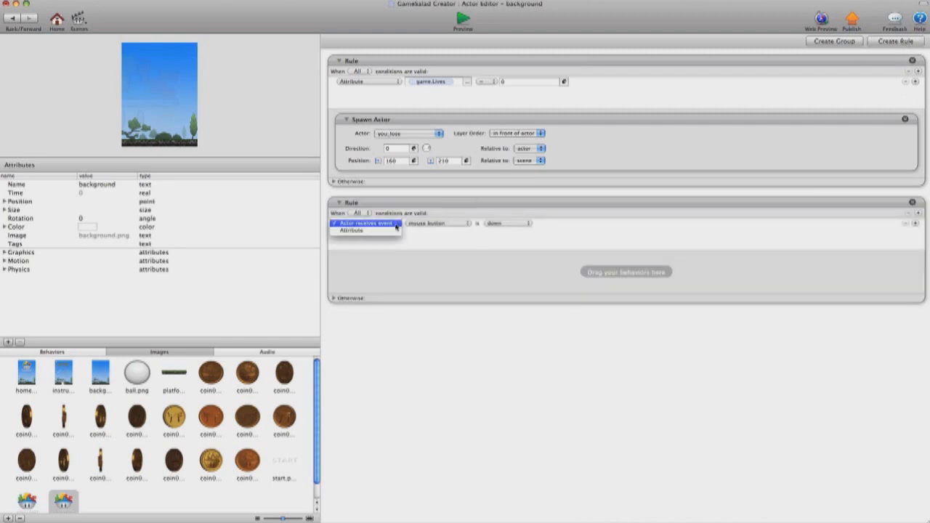
{"action": "left_click", "coordinate": [393, 231]}
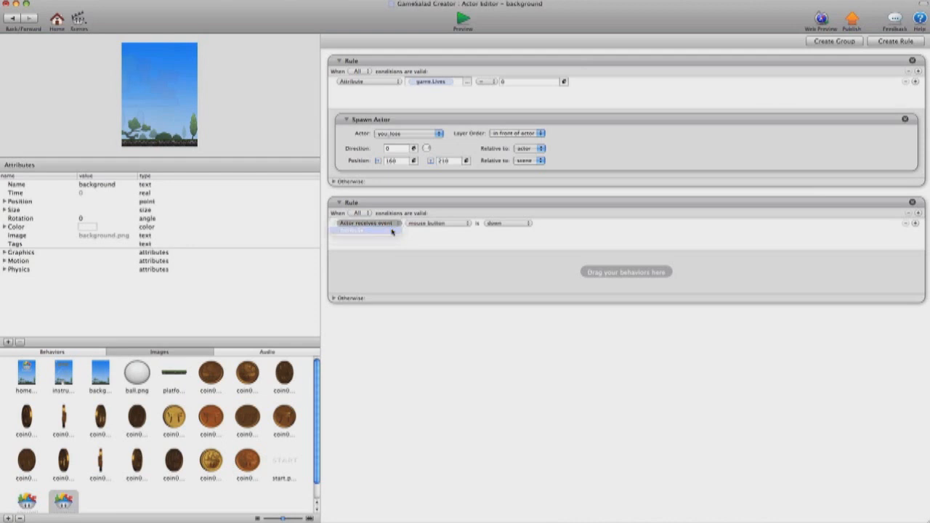
{"action": "left_click", "coordinate": [467, 225]}
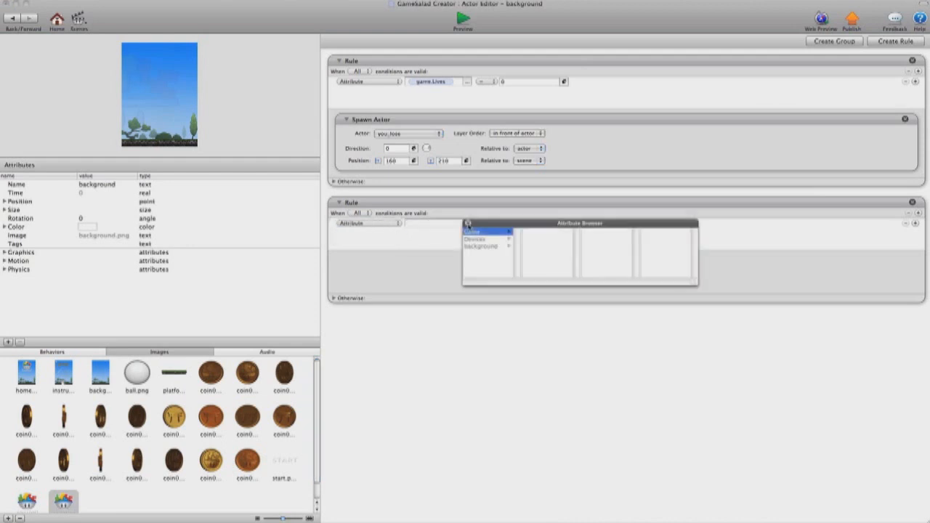
{"action": "left_click", "coordinate": [478, 233]}
{"action": "scroll", "coordinate": [555, 255], "scroll_direction": "down", "scroll_amount": 1}
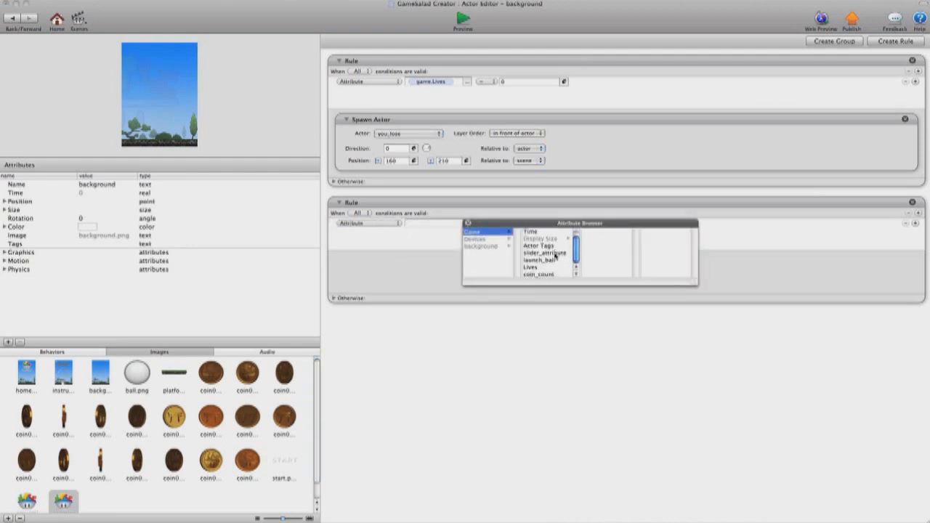
{"action": "left_click", "coordinate": [551, 275]}
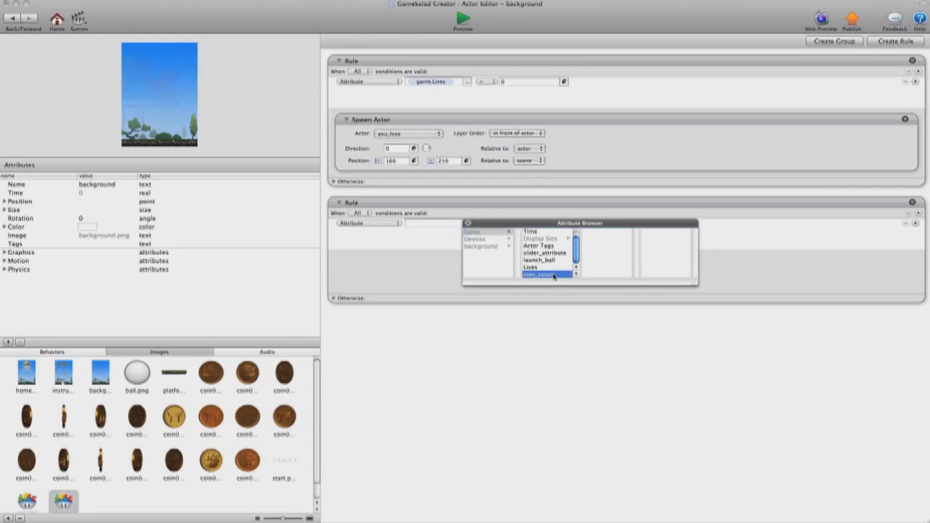
{"action": "left_click", "coordinate": [552, 275]}
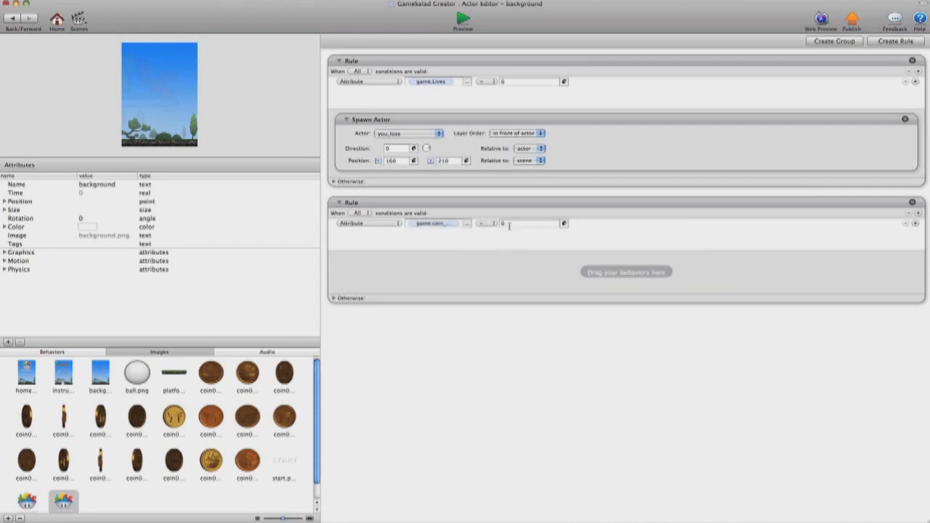
- Add a Spawn Actor behavior to the background's coin_count rule and make it spawn the you_won actor
{"action": "left_click", "coordinate": [82, 354]}
{"action": "scroll", "coordinate": [170, 381], "scroll_direction": "down", "scroll_amount": 3}
{"action": "scroll", "coordinate": [178, 383], "scroll_direction": "up", "scroll_amount": 3}
{"action": "scroll", "coordinate": [181, 384], "scroll_direction": "down", "scroll_amount": 6}
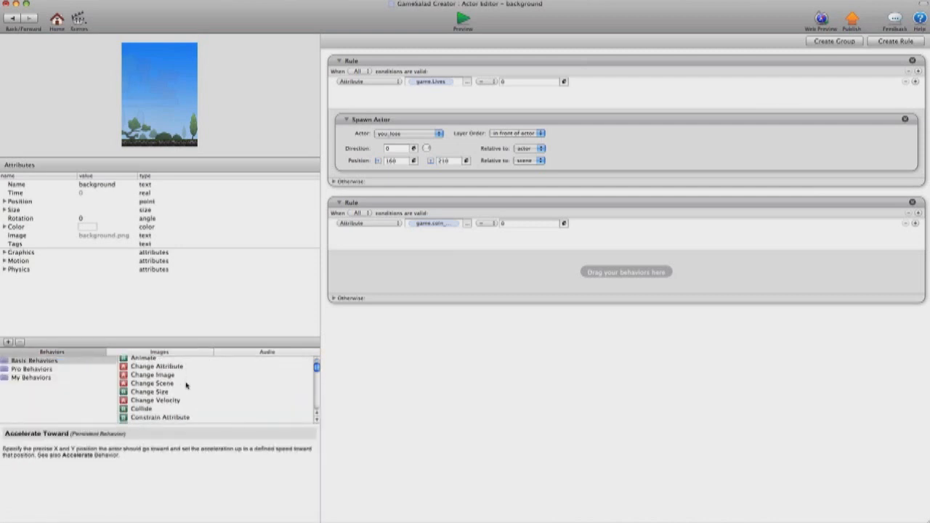
{"action": "scroll", "coordinate": [186, 386], "scroll_direction": "down", "scroll_amount": 3}
{"action": "left_click_drag", "start_coordinate": [164, 403], "coordinate": [424, 280]}
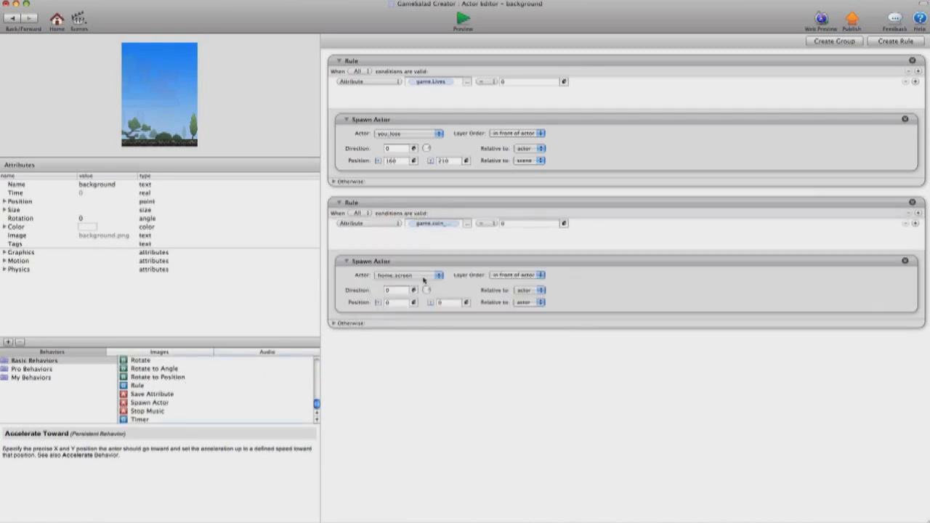
{"action": "left_click", "coordinate": [425, 276]}
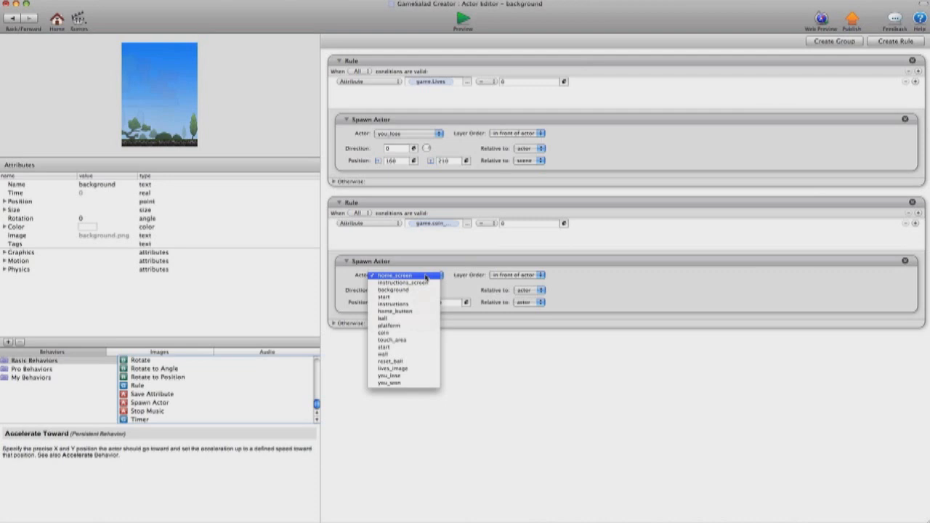
{"action": "left_click", "coordinate": [413, 382]}
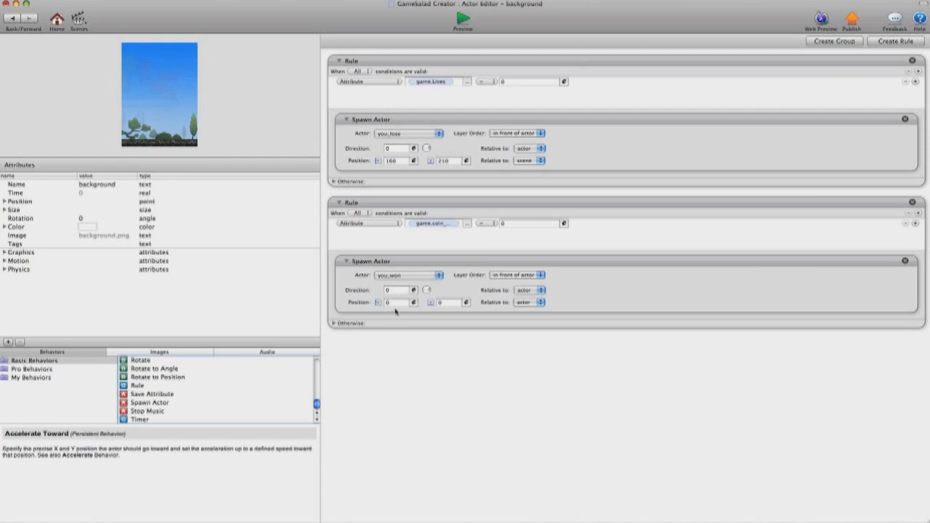
- Set the you_won spawn position to X 160, Y 300, relative to the scene
{"action": "left_click", "coordinate": [394, 304]}
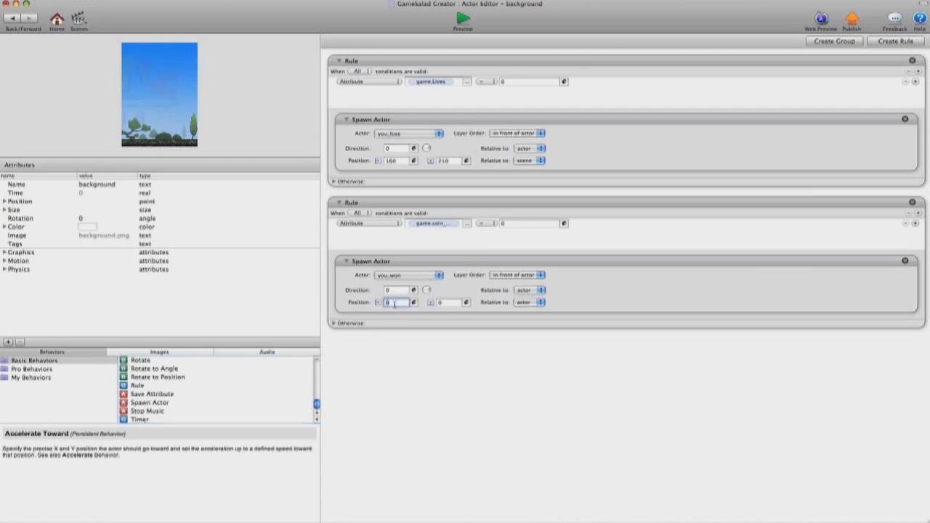
{"action": "type", "text": "160"}
{"action": "left_click", "coordinate": [446, 305]}
{"action": "type", "text": "300"}
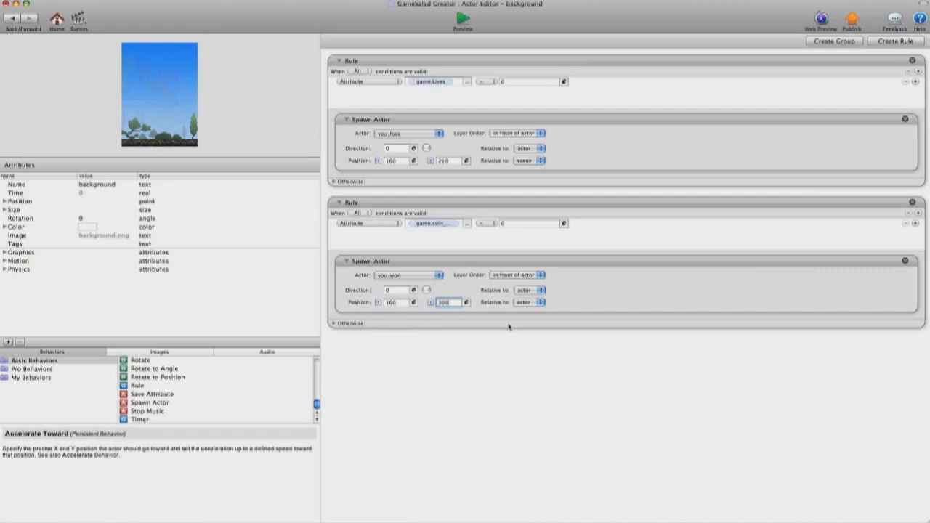
{"action": "left_click", "coordinate": [533, 303]}
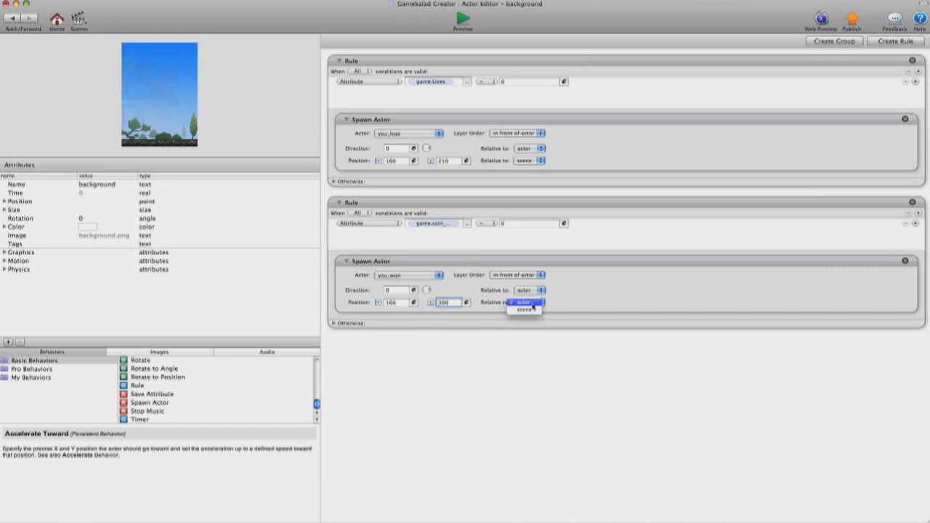
{"action": "left_click", "coordinate": [532, 310]}
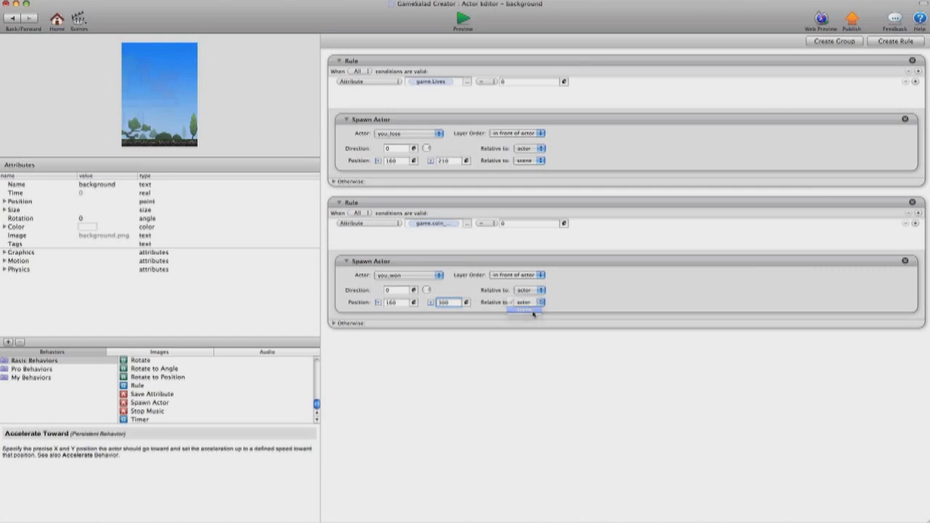
{"action": "left_click", "coordinate": [521, 381]}
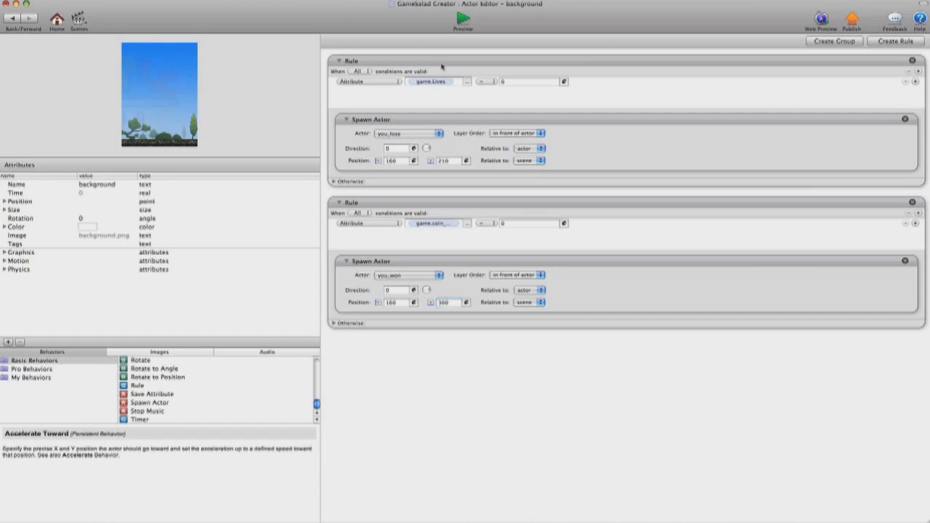
- Preview the game, play until all coins are collected to test the win image, and return to the play_area scene
{"action": "left_click", "coordinate": [463, 20]}
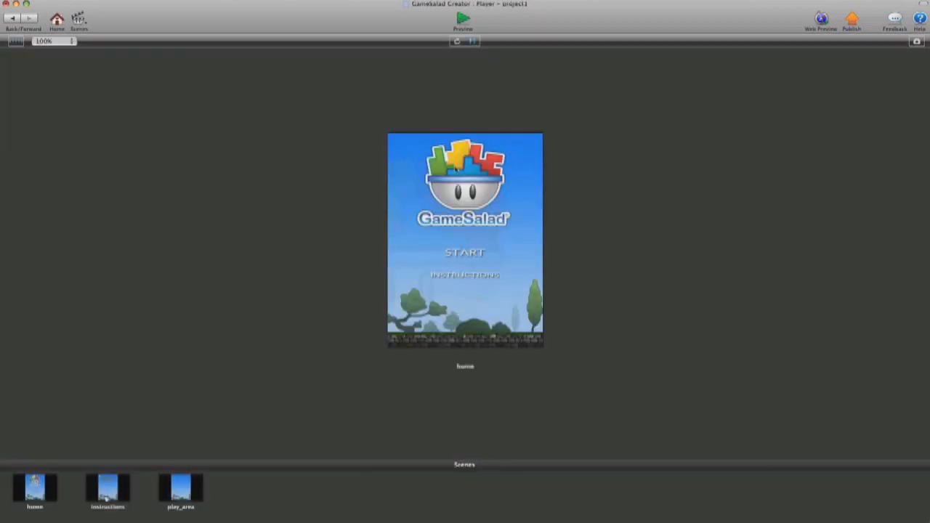
{"action": "left_click", "coordinate": [475, 253]}
{"action": "left_click", "coordinate": [471, 287]}
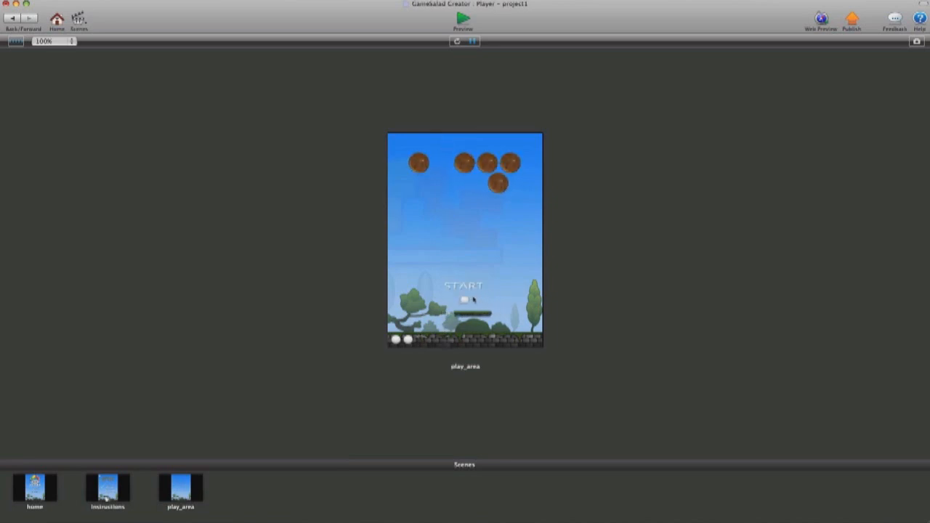
{"action": "left_click", "coordinate": [472, 293]}
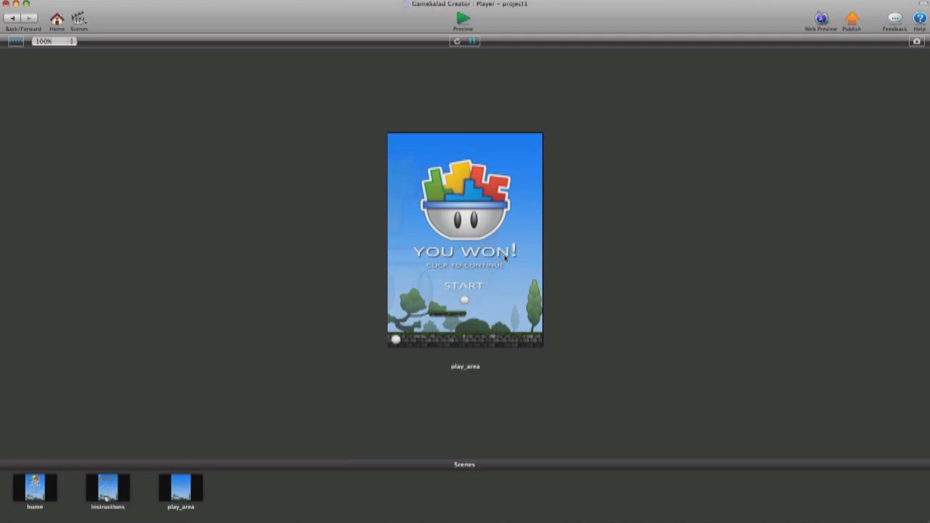
{"action": "left_click", "coordinate": [13, 21]}
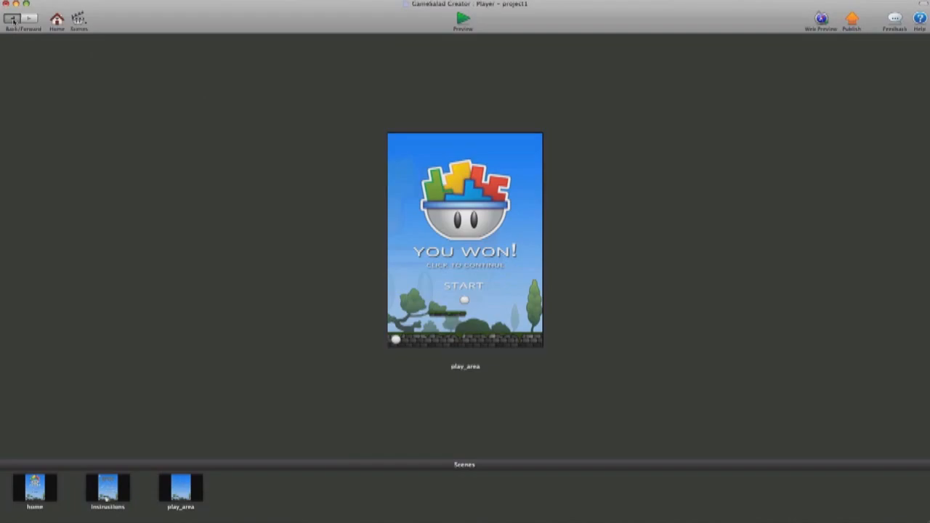
{"action": "left_click", "coordinate": [15, 21]}
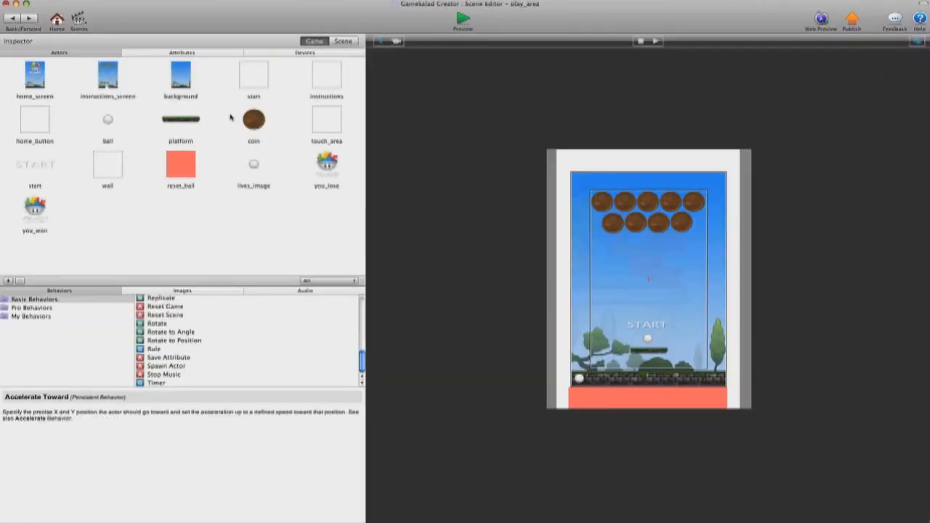
- Open the ball actor and add a new rule with the attribute condition game.coin_count = 0
{"action": "left_click", "coordinate": [109, 121]}
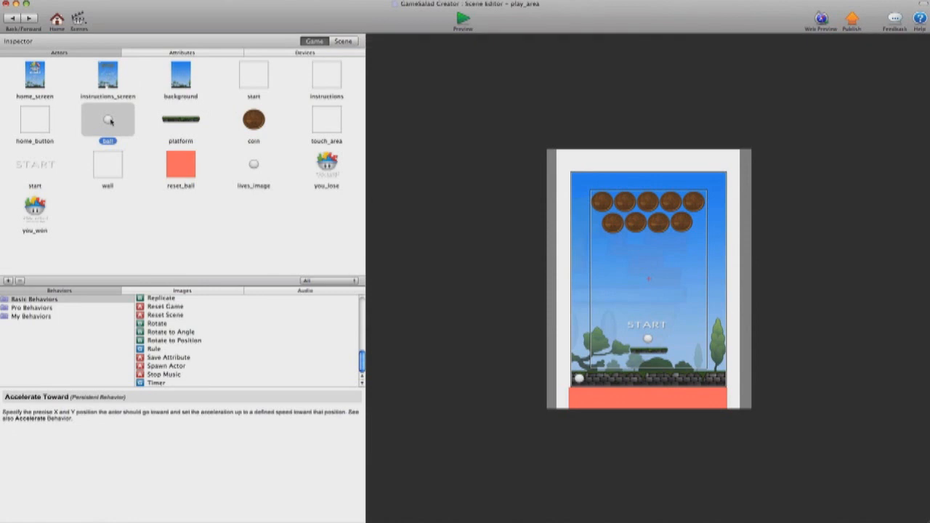
{"action": "double_click", "coordinate": [109, 120]}
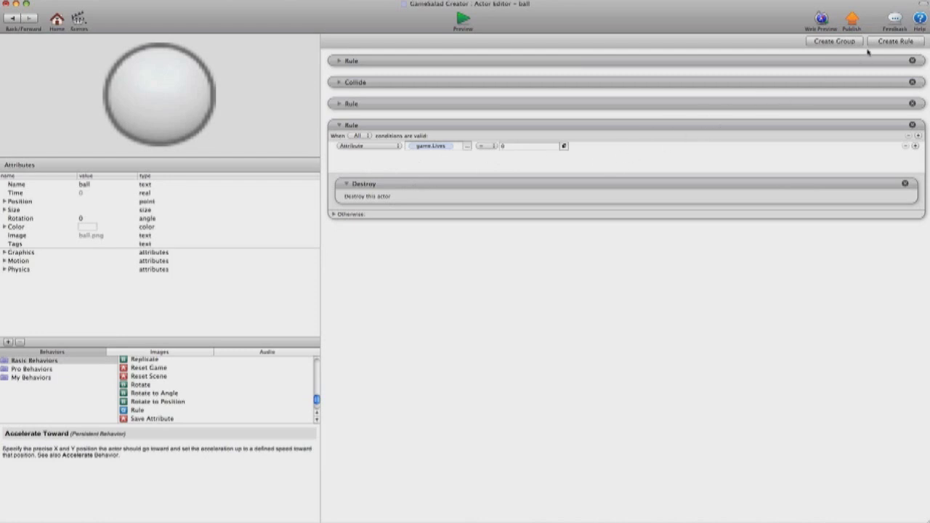
{"action": "left_click", "coordinate": [902, 42]}
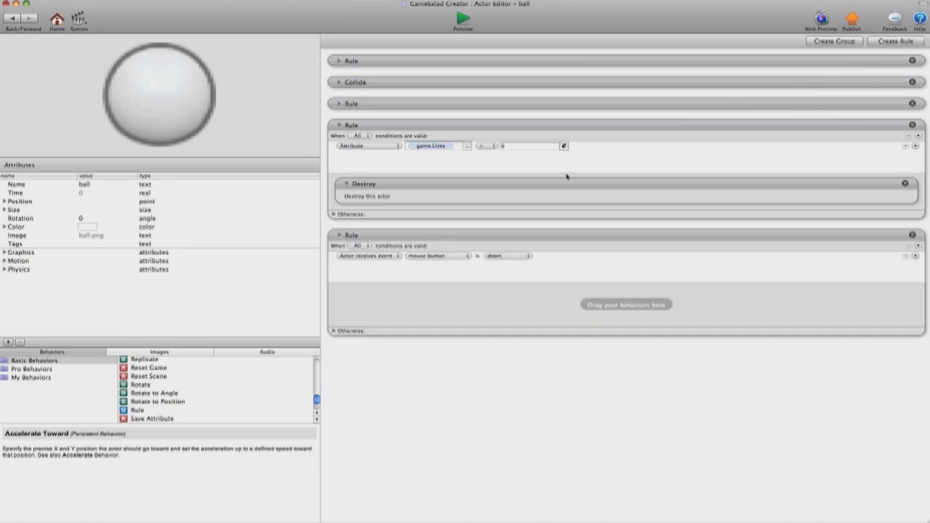
{"action": "left_click", "coordinate": [395, 256]}
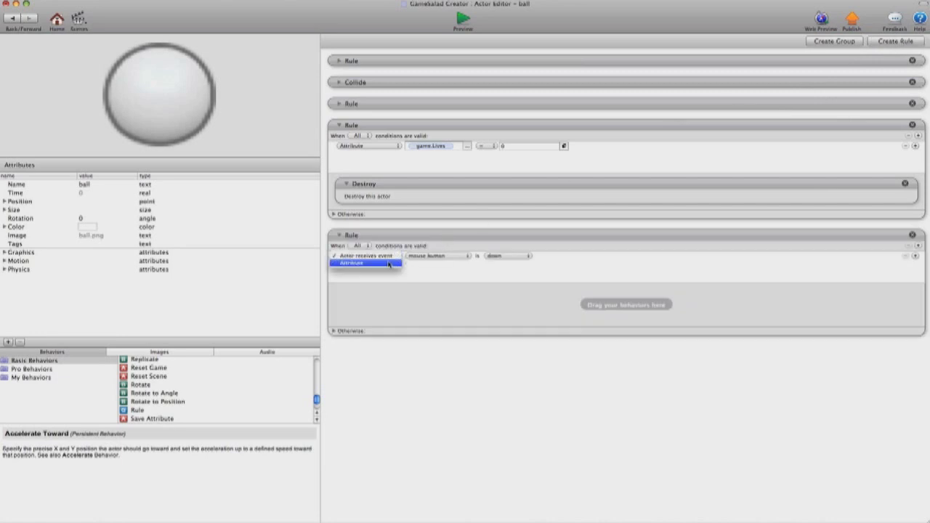
{"action": "left_click", "coordinate": [389, 263]}
{"action": "left_click", "coordinate": [467, 257]}
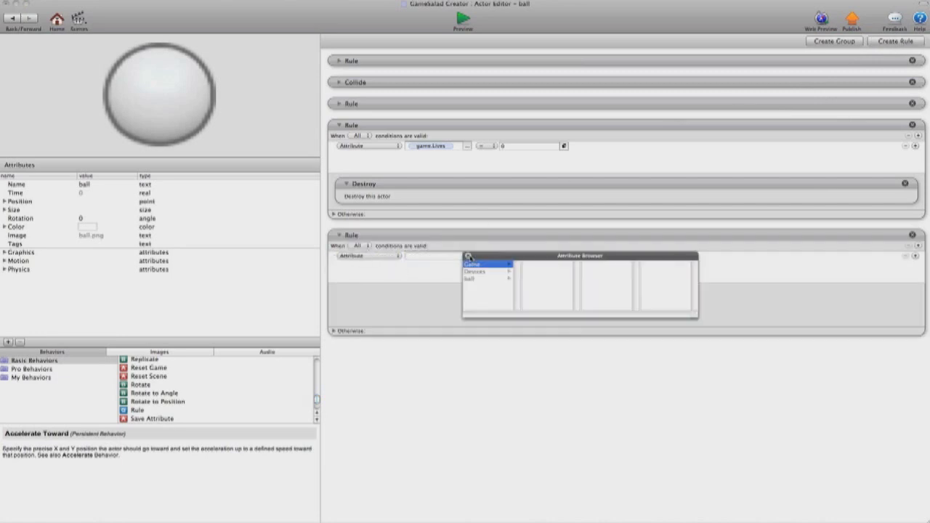
{"action": "left_click", "coordinate": [479, 267]}
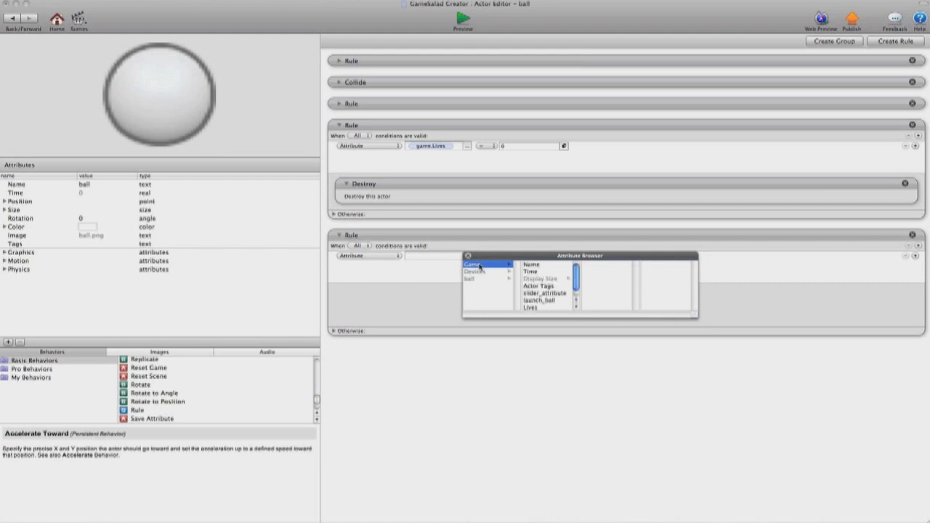
{"action": "scroll", "coordinate": [547, 294], "scroll_direction": "down", "scroll_amount": 1}
{"action": "left_click", "coordinate": [539, 307]}
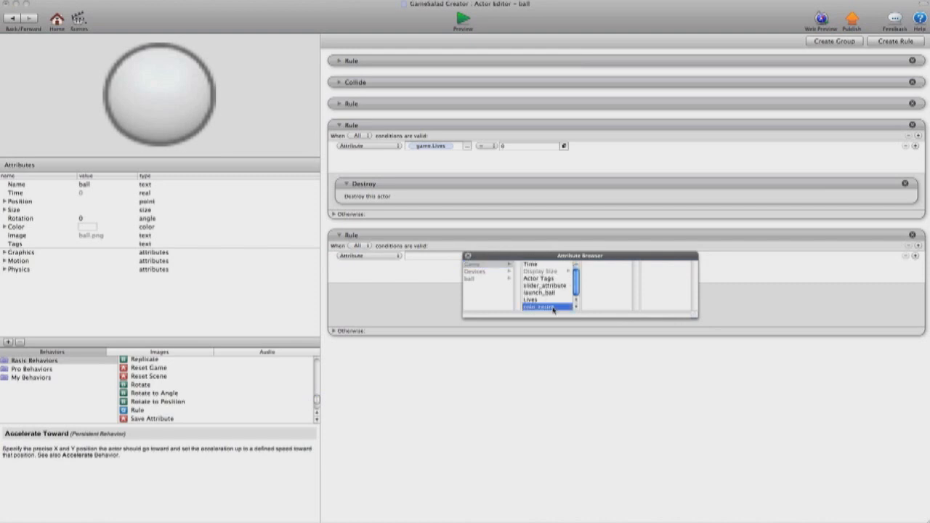
{"action": "double_click", "coordinate": [553, 307]}
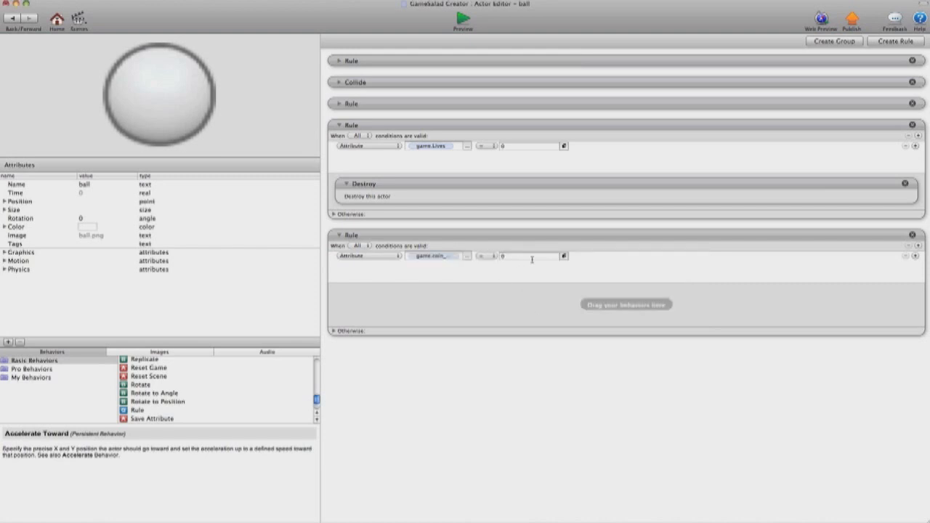
- Add a Destroy behavior to the ball's coin_count rule
{"action": "scroll", "coordinate": [194, 403], "scroll_direction": "down", "scroll_amount": 1}
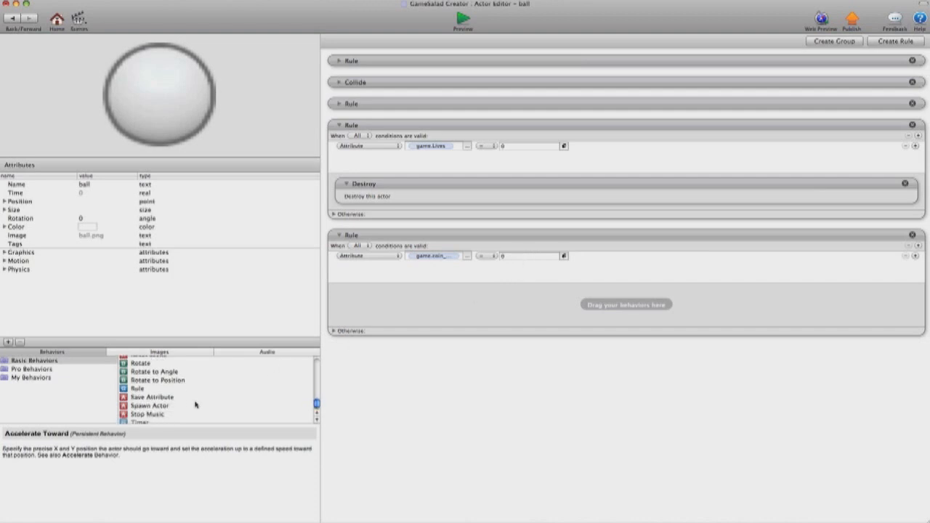
{"action": "scroll", "coordinate": [194, 403], "scroll_direction": "down", "scroll_amount": 2}
{"action": "scroll", "coordinate": [195, 404], "scroll_direction": "up", "scroll_amount": 15}
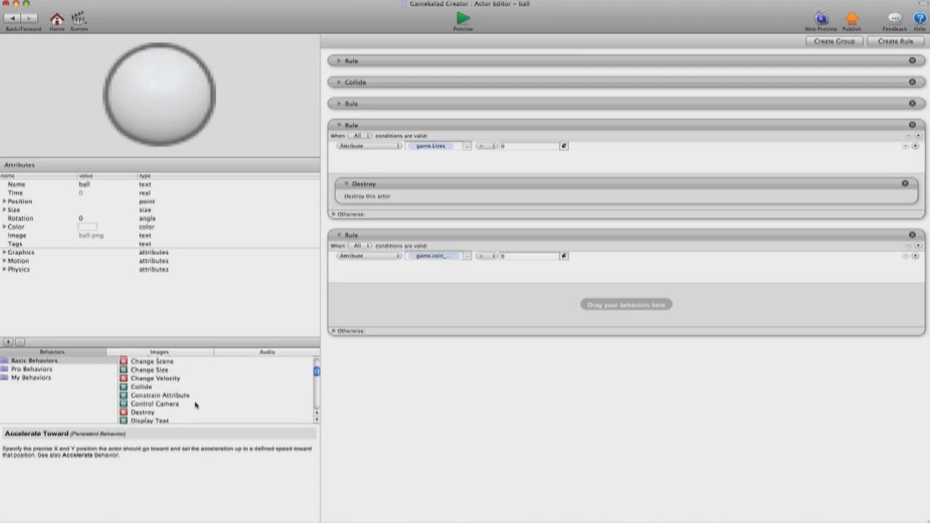
{"action": "left_click", "coordinate": [195, 404]}
{"action": "left_click_drag", "start_coordinate": [125, 412], "coordinate": [390, 295]}
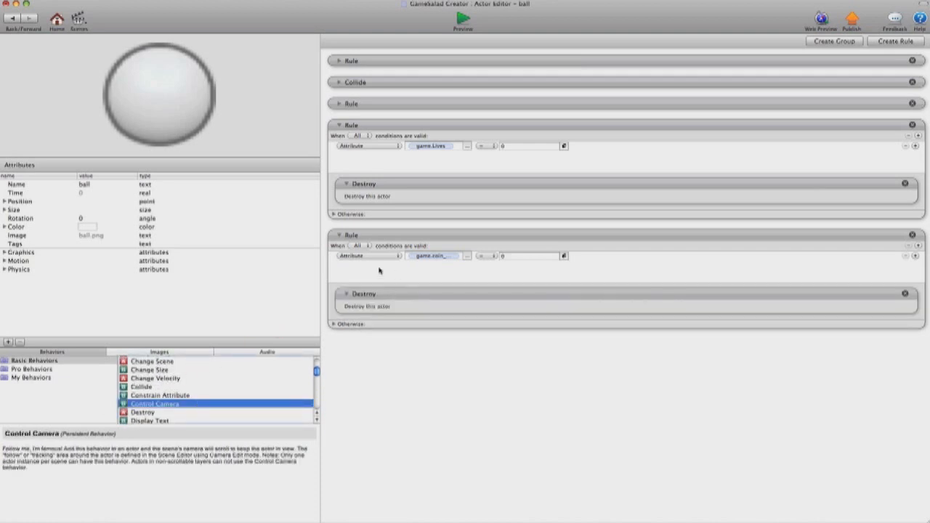
- Add a rule to the play_area's start actor that destroys it when the attribute game.coin_count = 0
{"action": "left_click", "coordinate": [16, 20]}
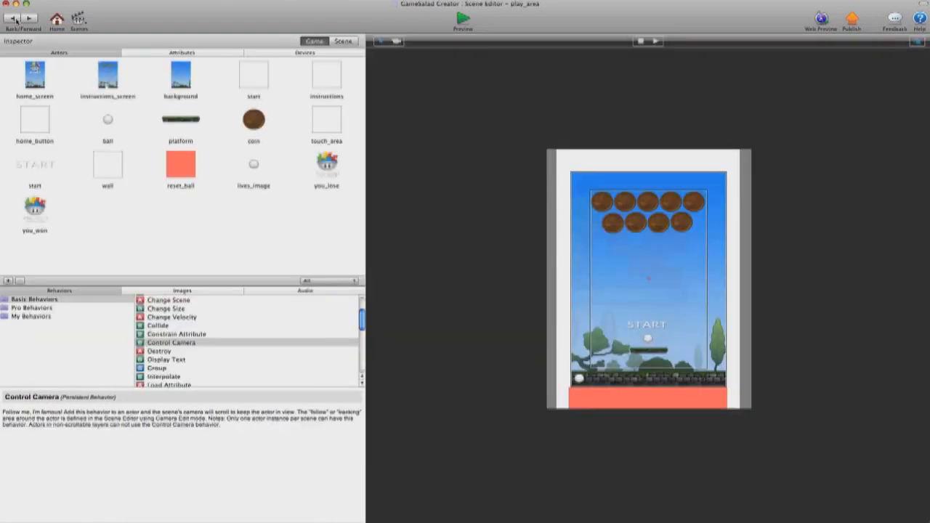
{"action": "left_click", "coordinate": [44, 165]}
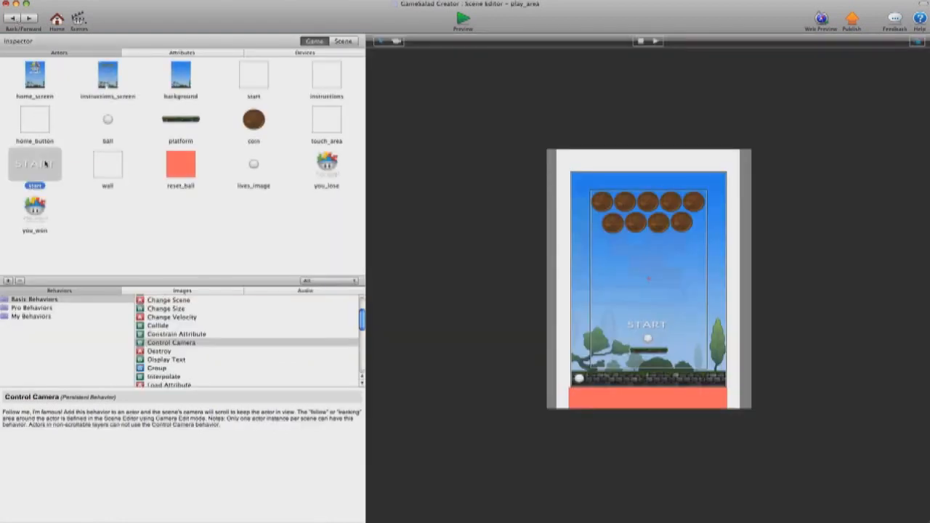
{"action": "double_click", "coordinate": [45, 165]}
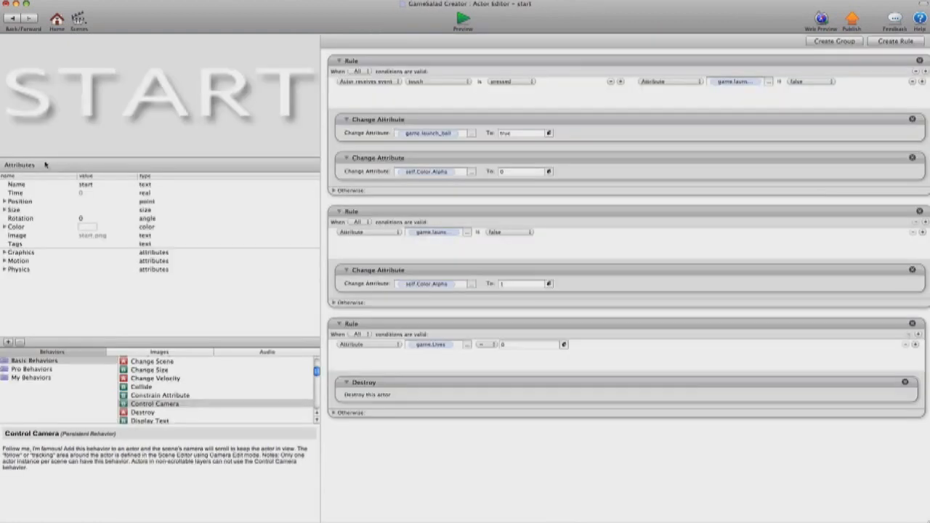
{"action": "left_click", "coordinate": [899, 41]}
{"action": "left_click", "coordinate": [393, 236]}
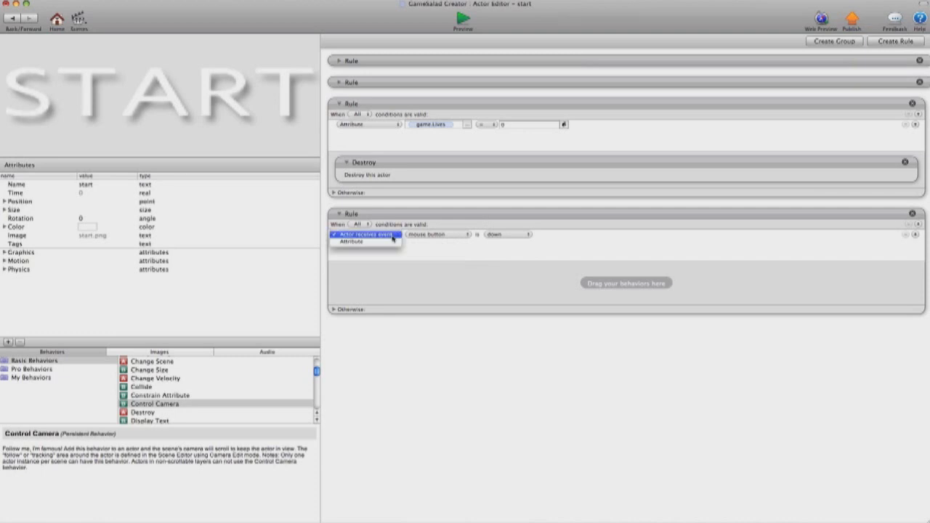
{"action": "left_click", "coordinate": [392, 242]}
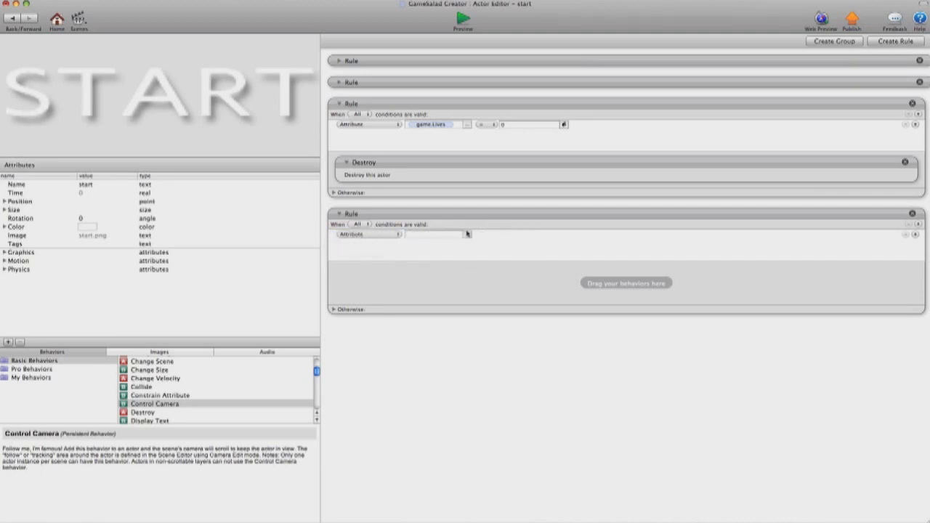
{"action": "left_click", "coordinate": [467, 235]}
{"action": "left_click", "coordinate": [481, 244]}
{"action": "scroll", "coordinate": [569, 273], "scroll_direction": "down", "scroll_amount": 1}
{"action": "double_click", "coordinate": [554, 285]}
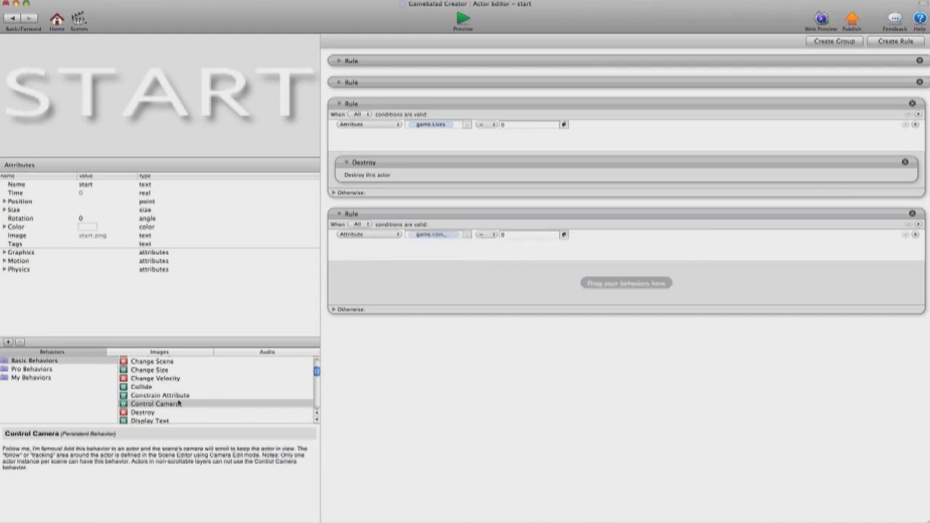
{"action": "scroll", "coordinate": [178, 403], "scroll_direction": "down", "scroll_amount": 1}
{"action": "left_click_drag", "start_coordinate": [156, 388], "coordinate": [386, 270]}
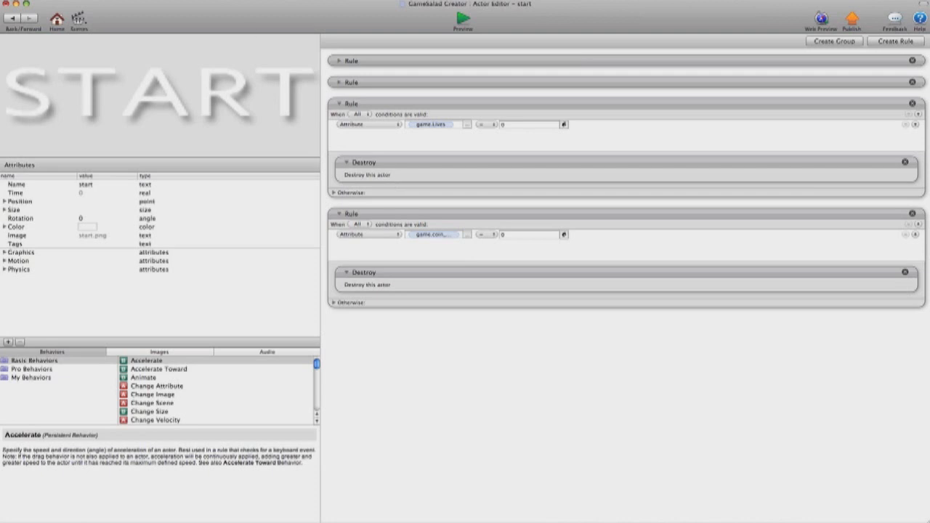
- Open the you_won actor and add a single rule with the condition that the actor receives touch is pressed
{"action": "left_click", "coordinate": [12, 17]}
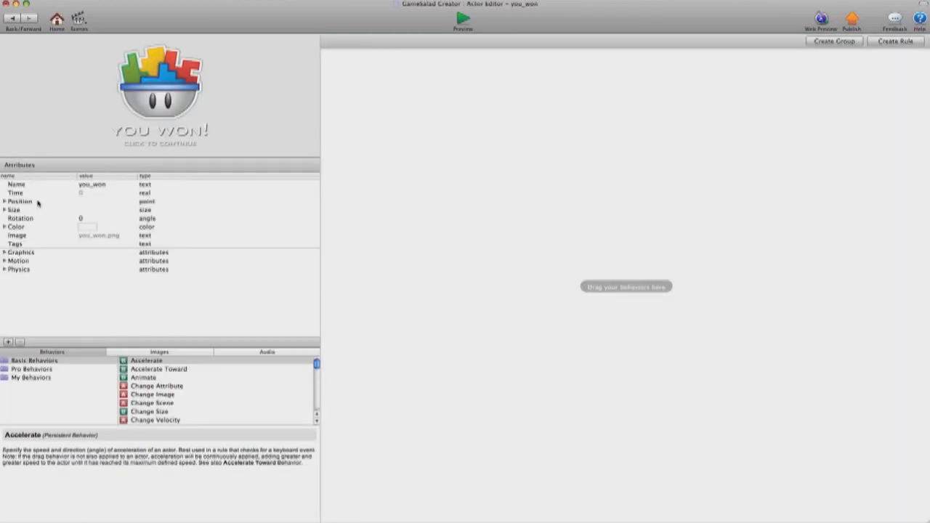
{"action": "left_click", "coordinate": [890, 41]}
{"action": "left_click", "coordinate": [890, 42]}
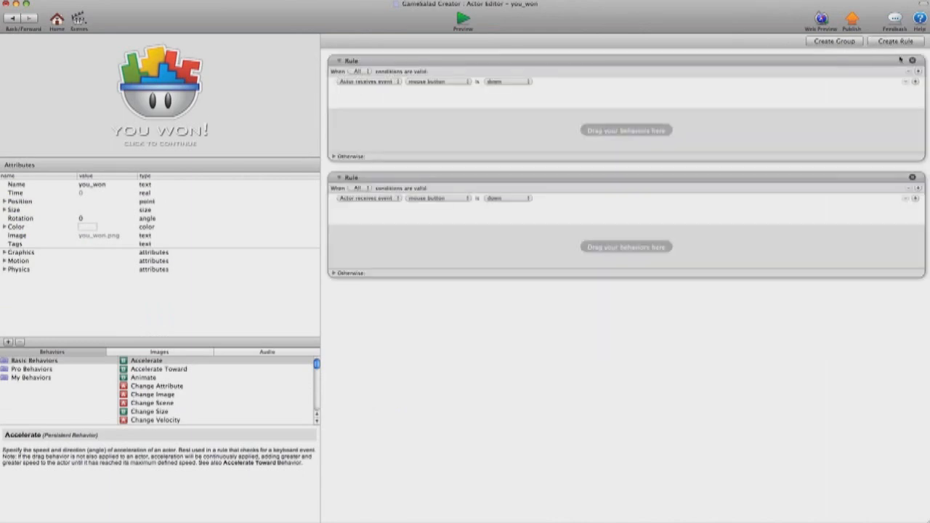
{"action": "left_click", "coordinate": [912, 177]}
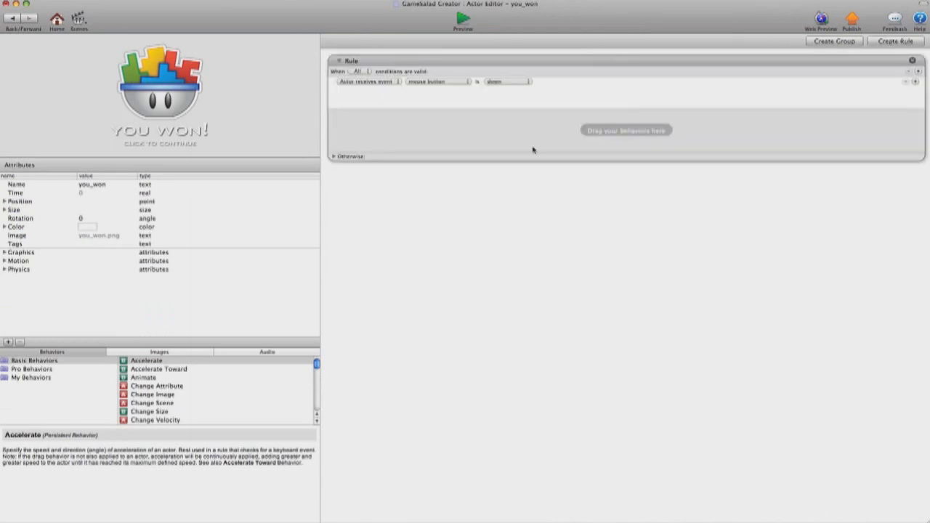
{"action": "left_click", "coordinate": [425, 82]}
{"action": "left_click", "coordinate": [438, 103]}
- Add a Reset Game behavior to the you_won actor's touch rule
{"action": "scroll", "coordinate": [244, 390], "scroll_direction": "down", "scroll_amount": 3}
{"action": "scroll", "coordinate": [244, 390], "scroll_direction": "down", "scroll_amount": 6}
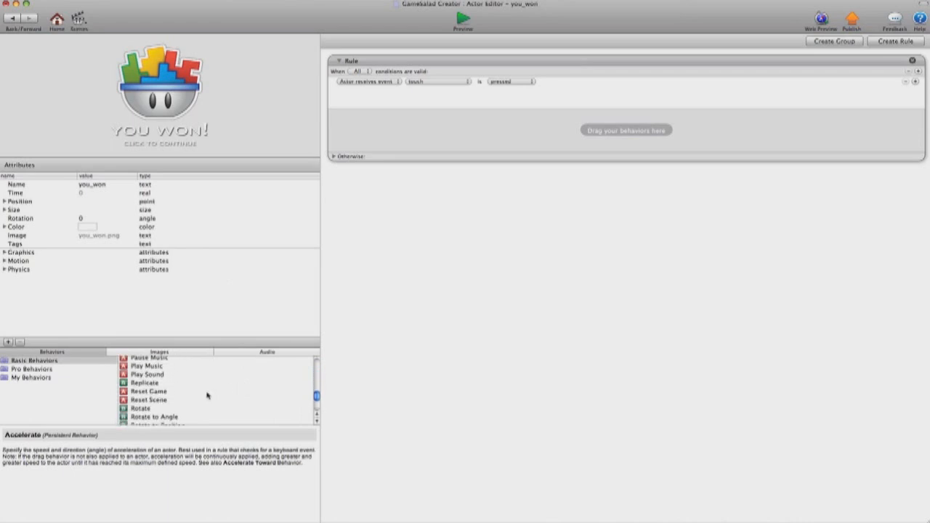
{"action": "left_click_drag", "start_coordinate": [123, 392], "coordinate": [415, 135]}
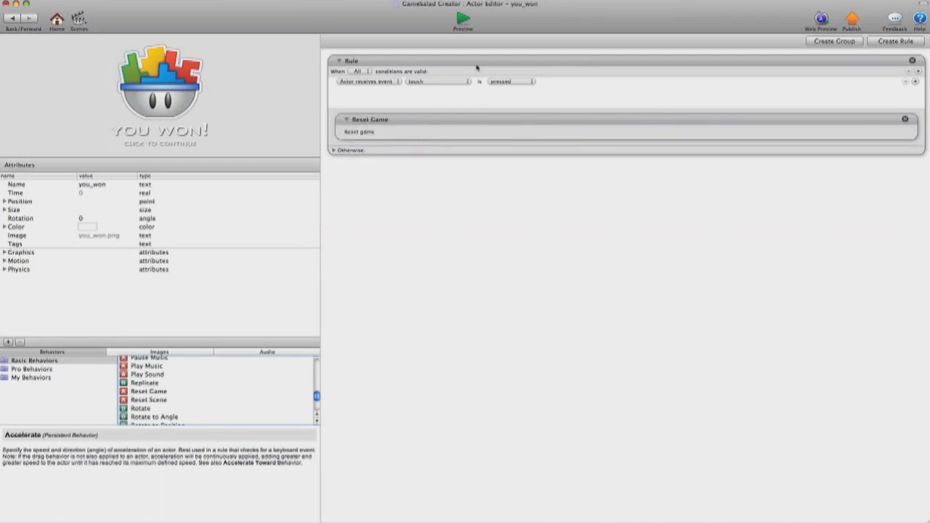
- Preview the game, play until all coins are collected, continue from the win image, and start a new game from the home screen
{"action": "left_click", "coordinate": [469, 23]}
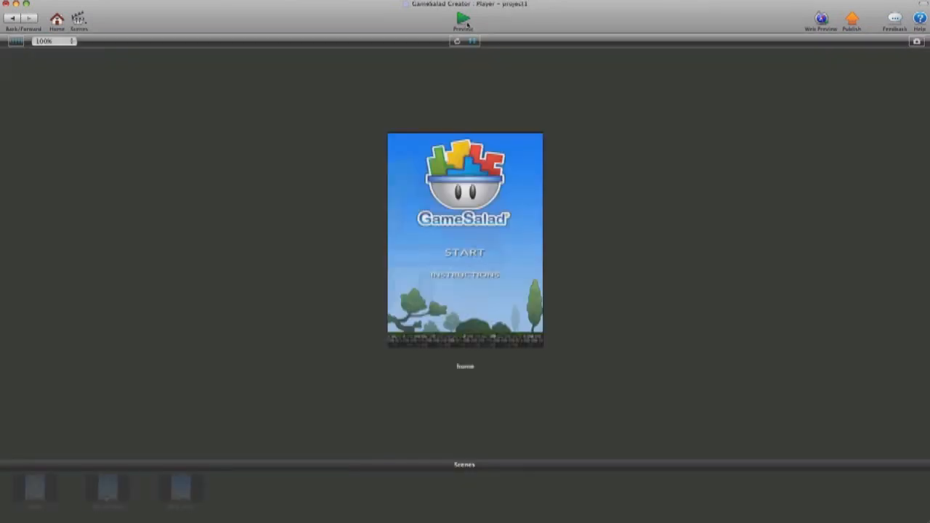
{"action": "left_click", "coordinate": [469, 256]}
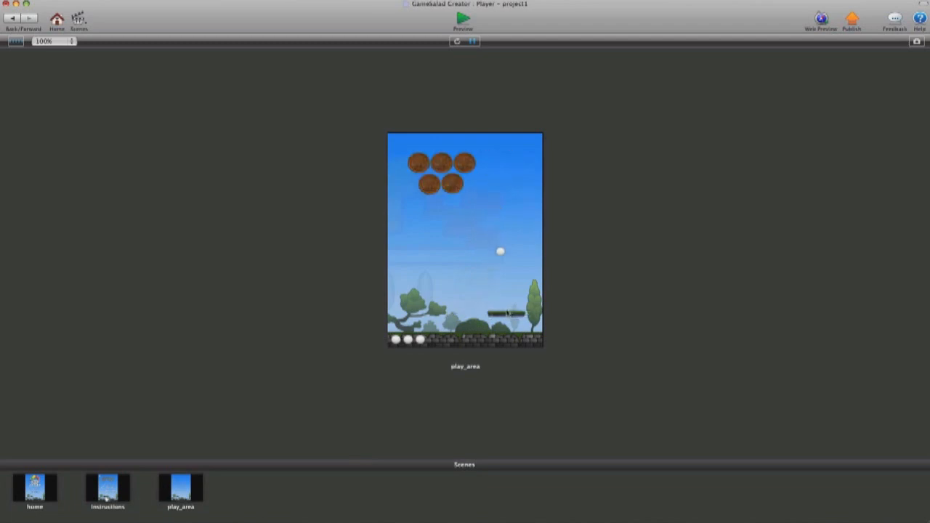
{"action": "left_click", "coordinate": [470, 289]}
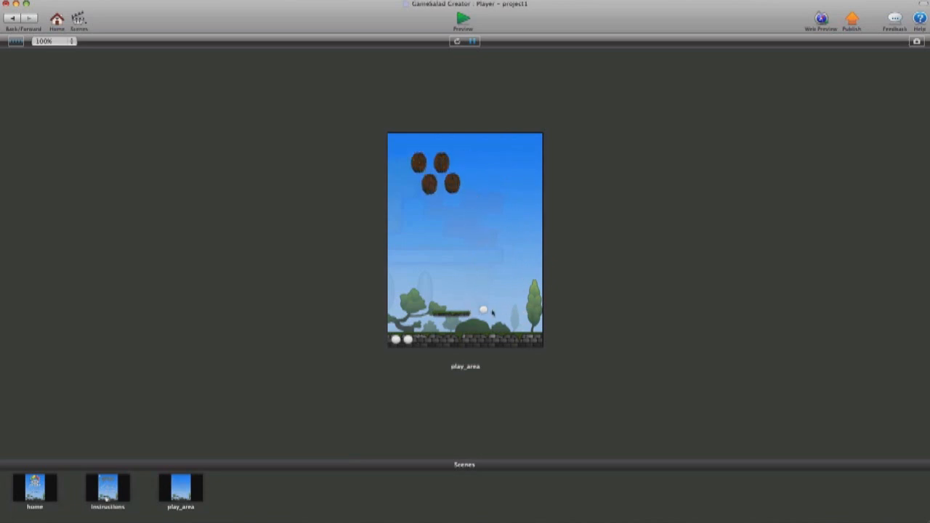
{"action": "left_click", "coordinate": [471, 288]}
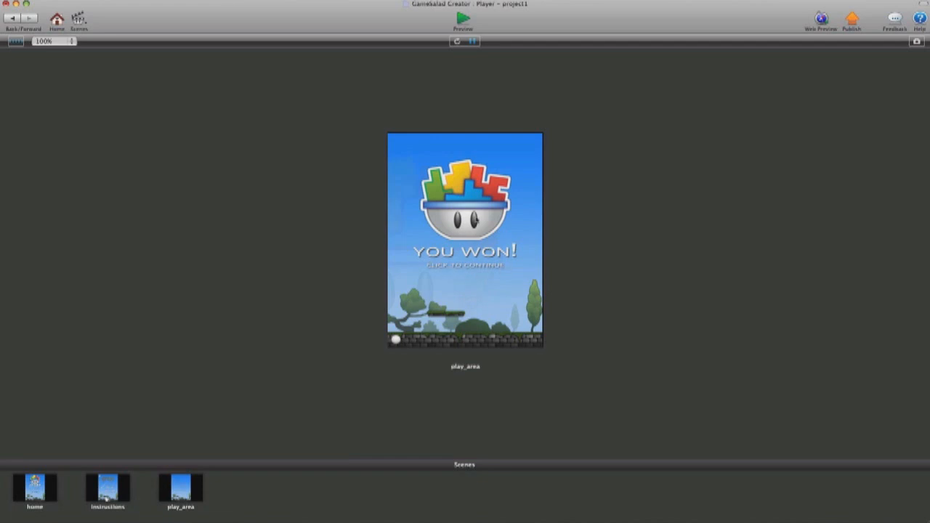
{"action": "left_click", "coordinate": [475, 219]}
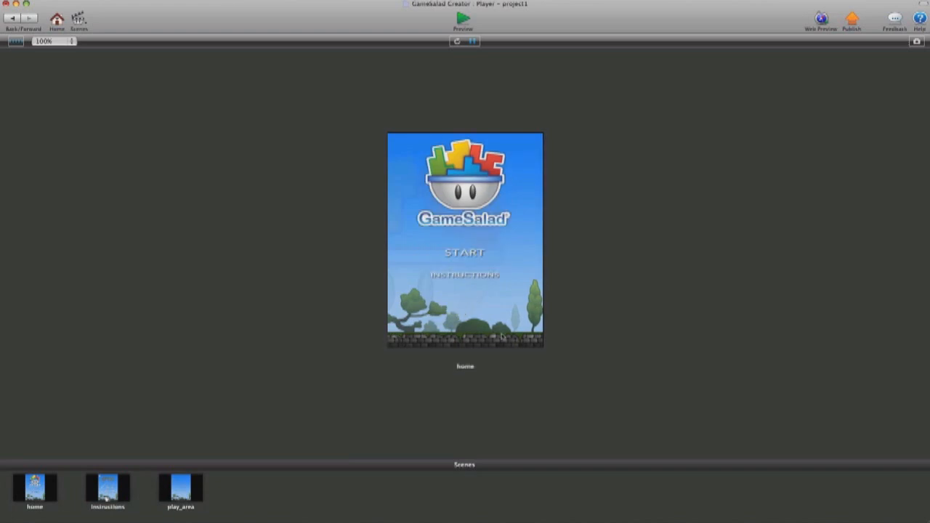
{"action": "left_click", "coordinate": [472, 252]}
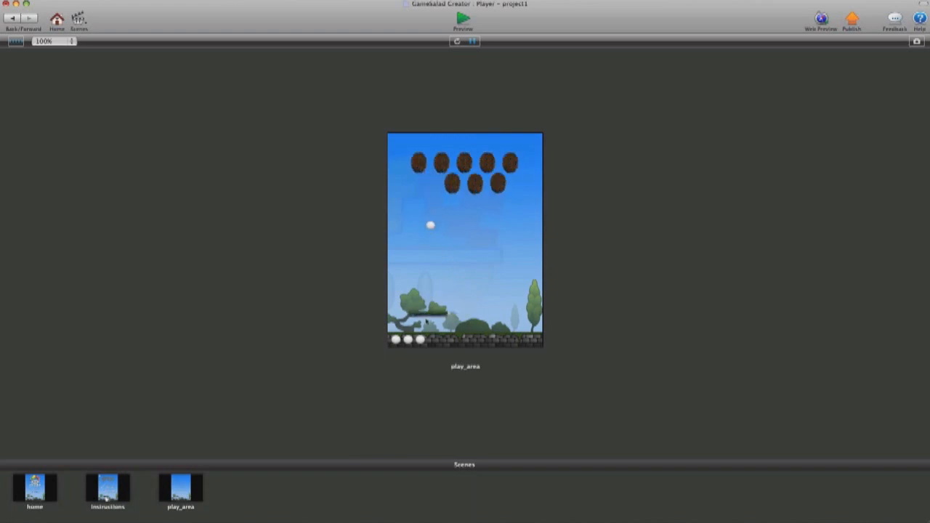